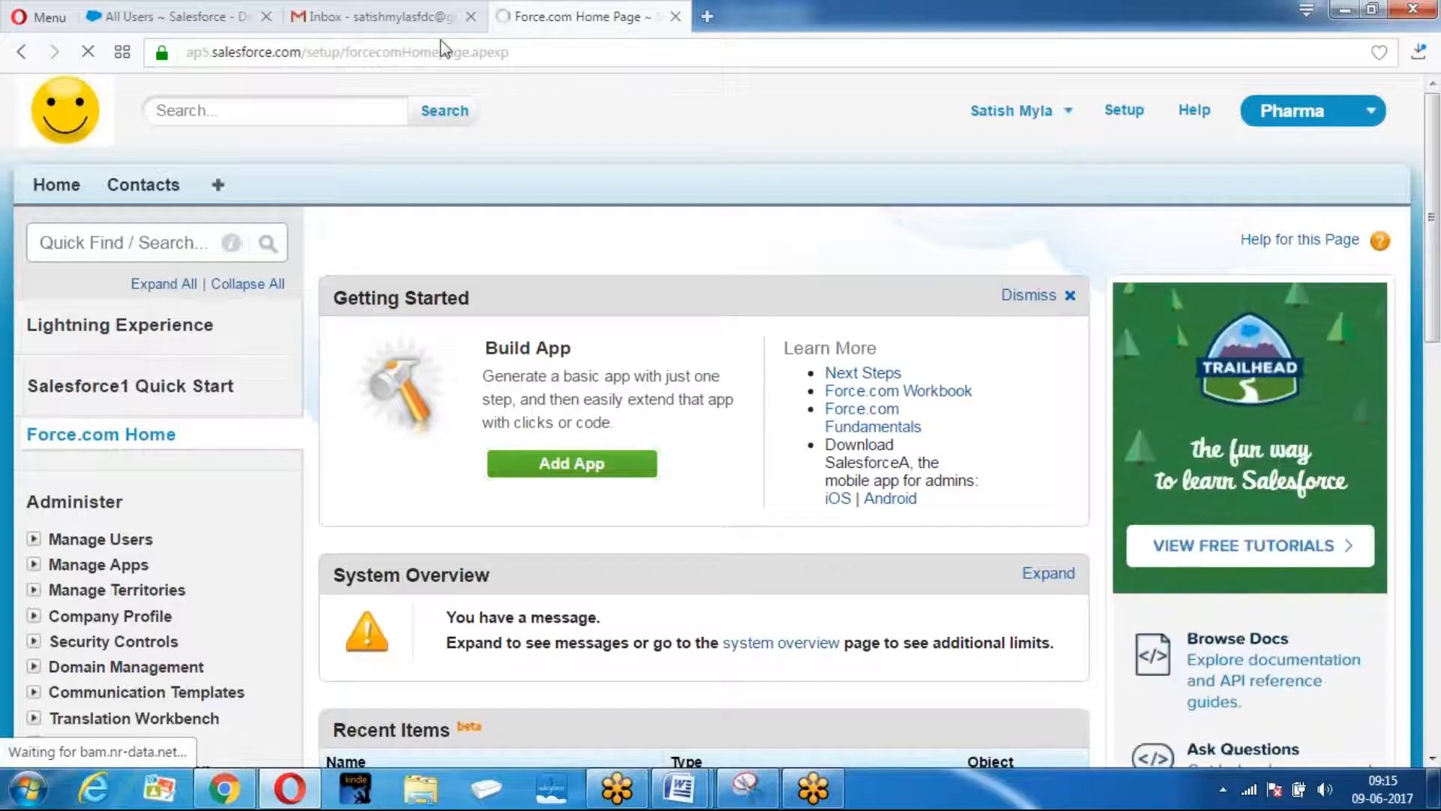
Close the All Users page and open the Setup home in the Pharma org's window.
click(266, 15)
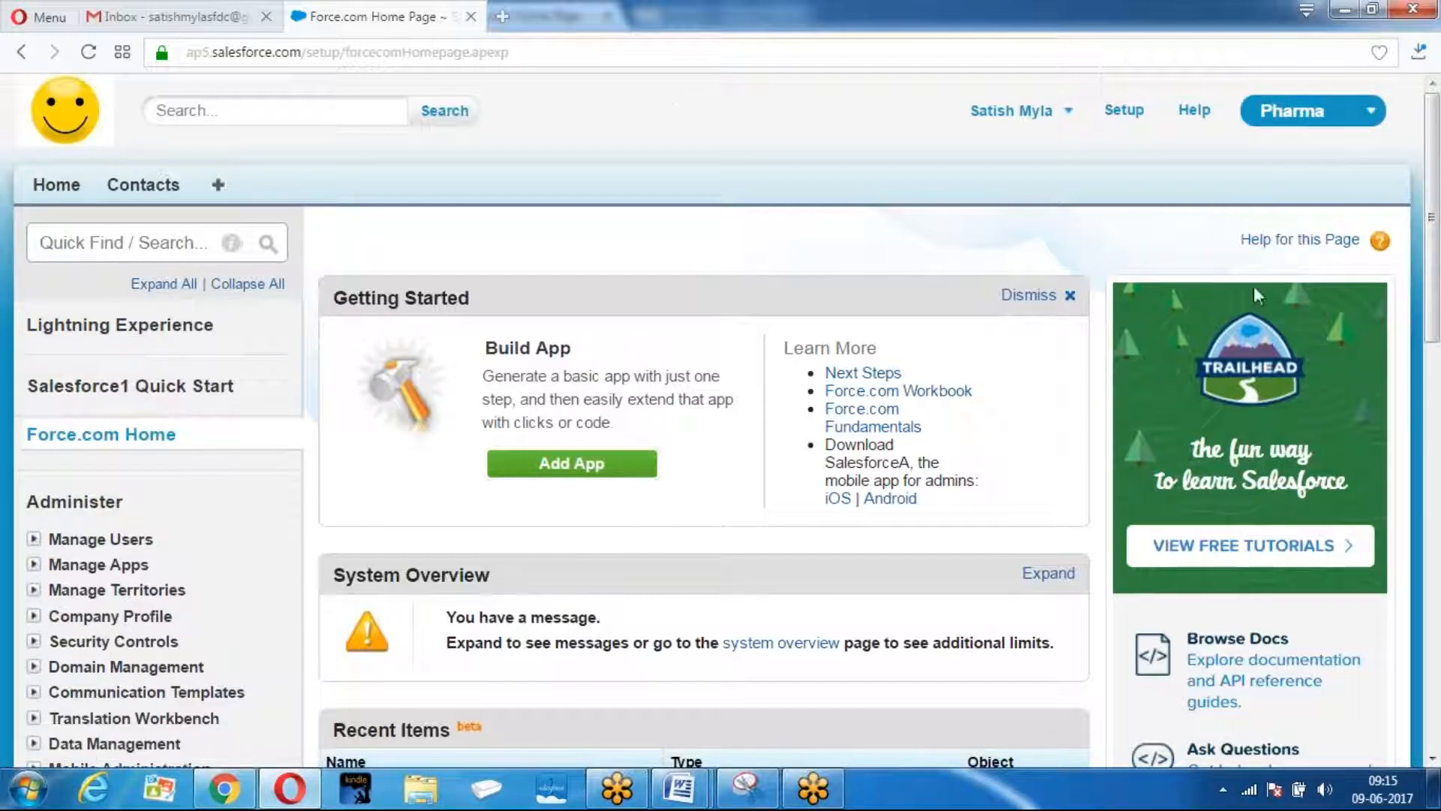
click(224, 788)
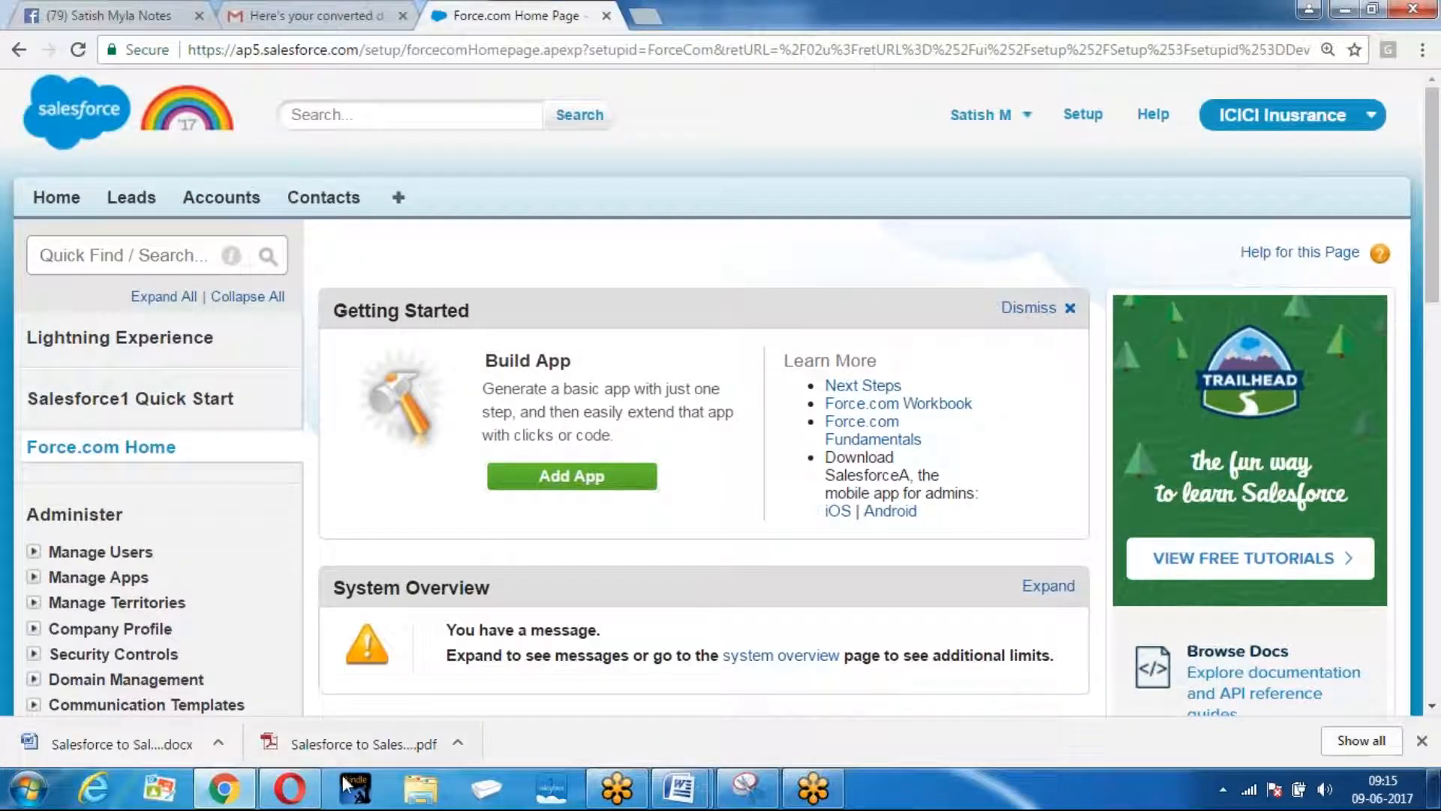
click(290, 788)
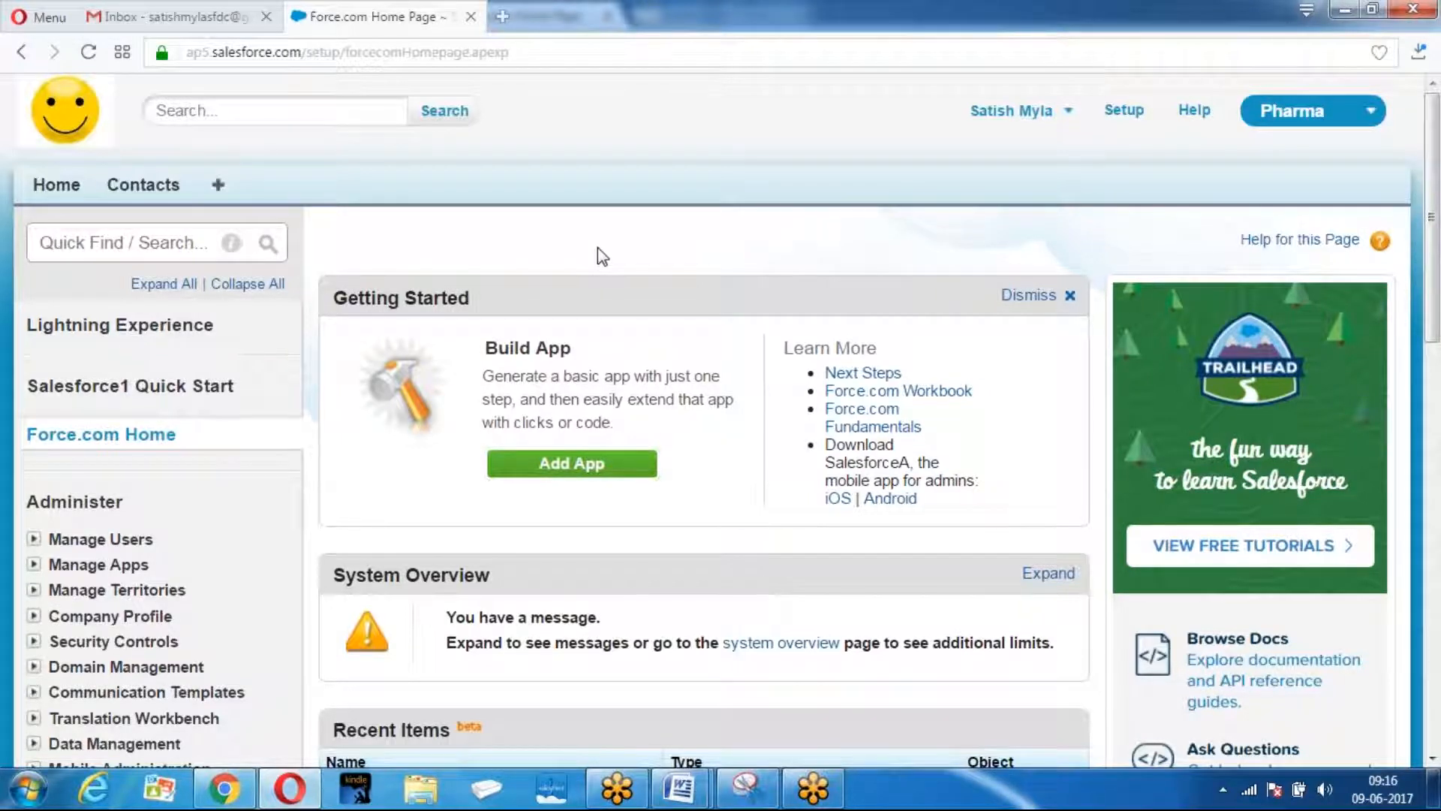
click(1132, 112)
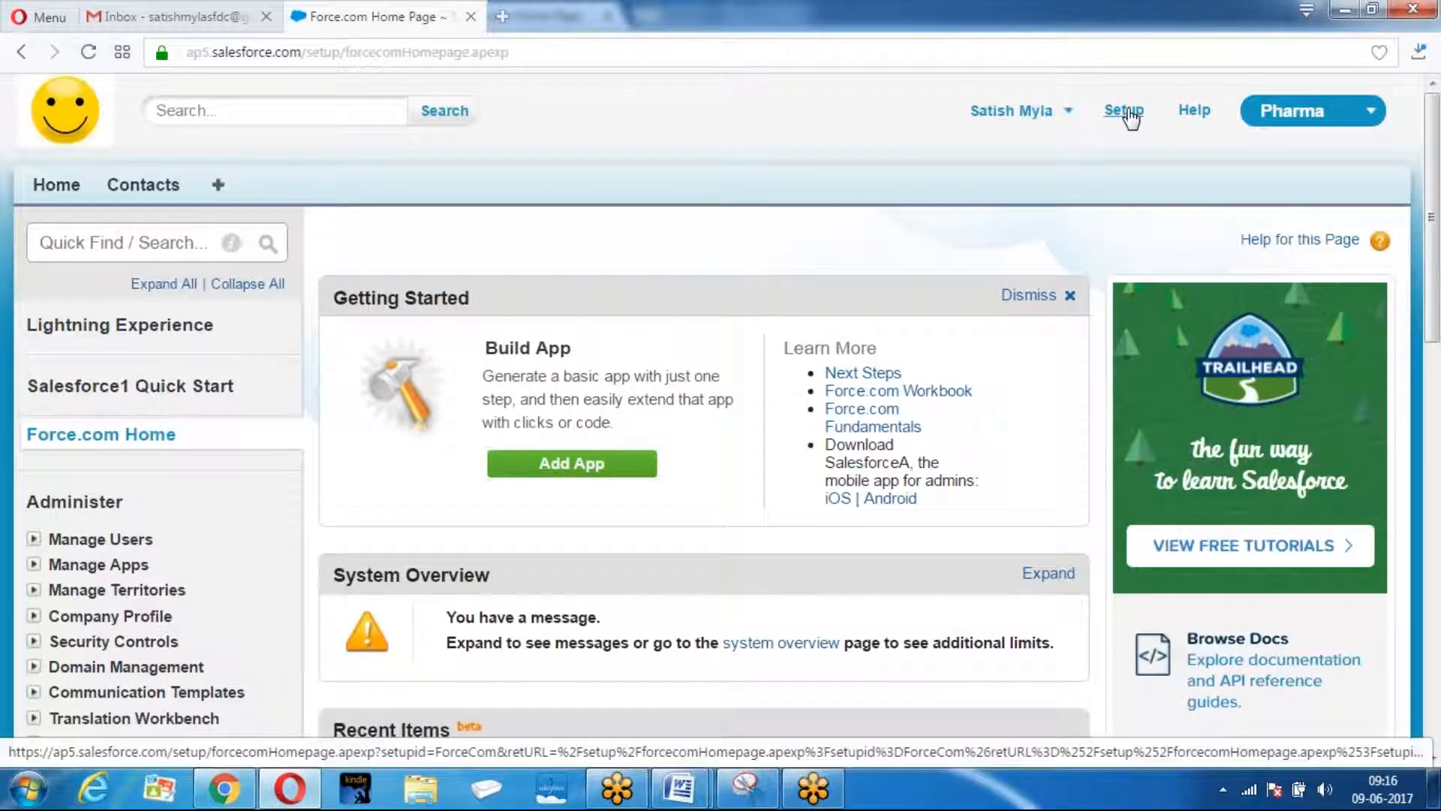
Tick Enable in the Pharma org's Salesforce to Salesforce Settings and save it.
scroll(453, 418, down, 10)
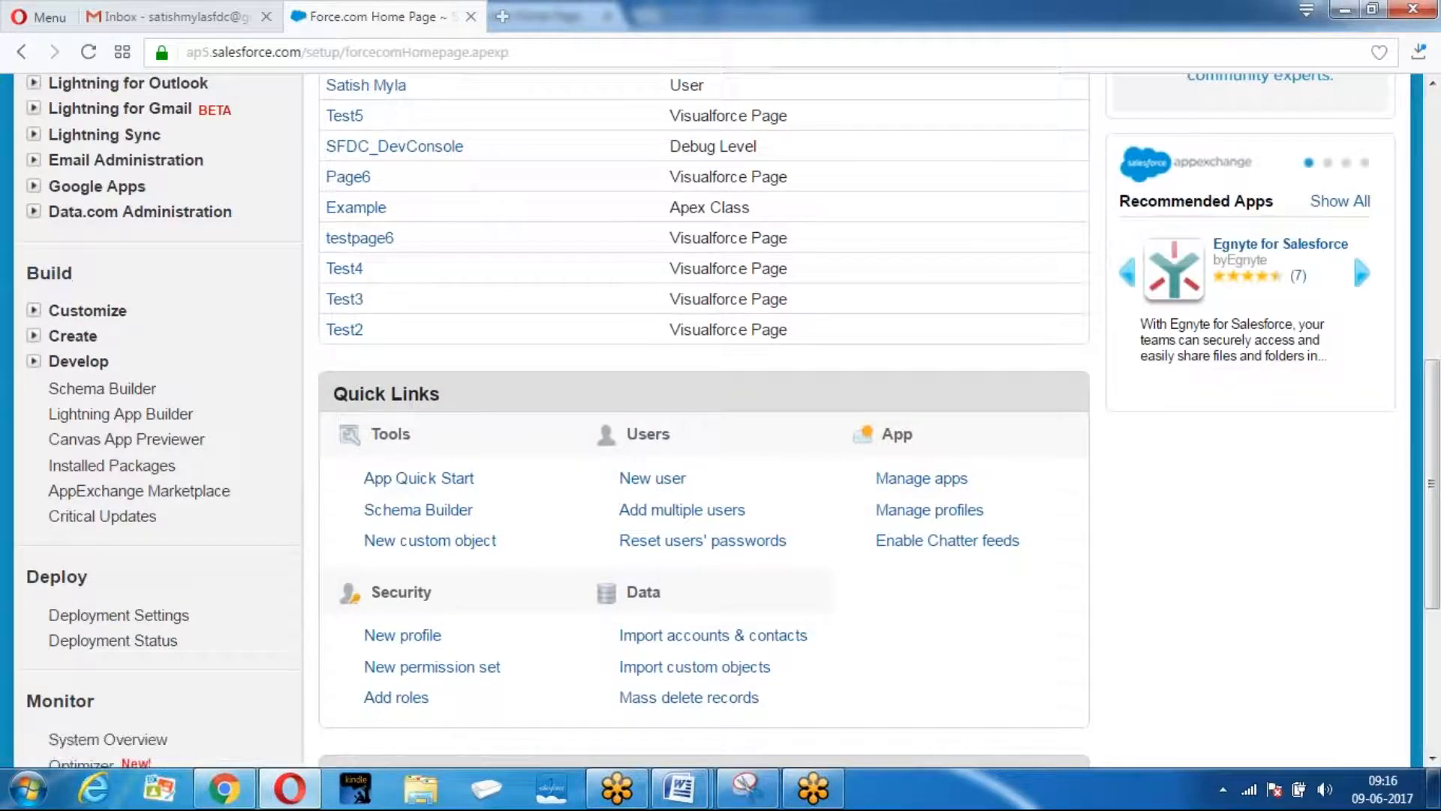
click(75, 310)
scroll(247, 270, down, 5)
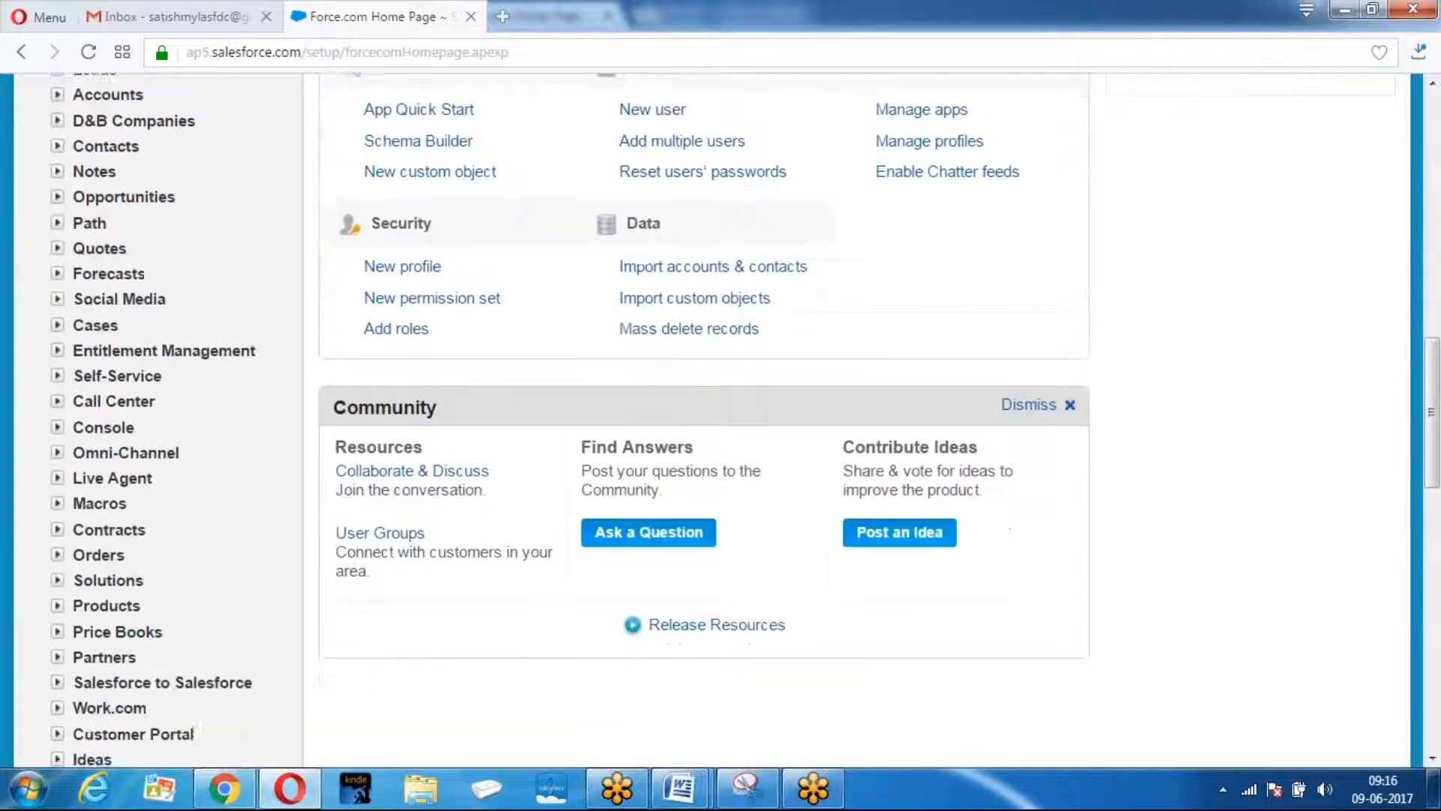
scroll(37, 345, down, 5)
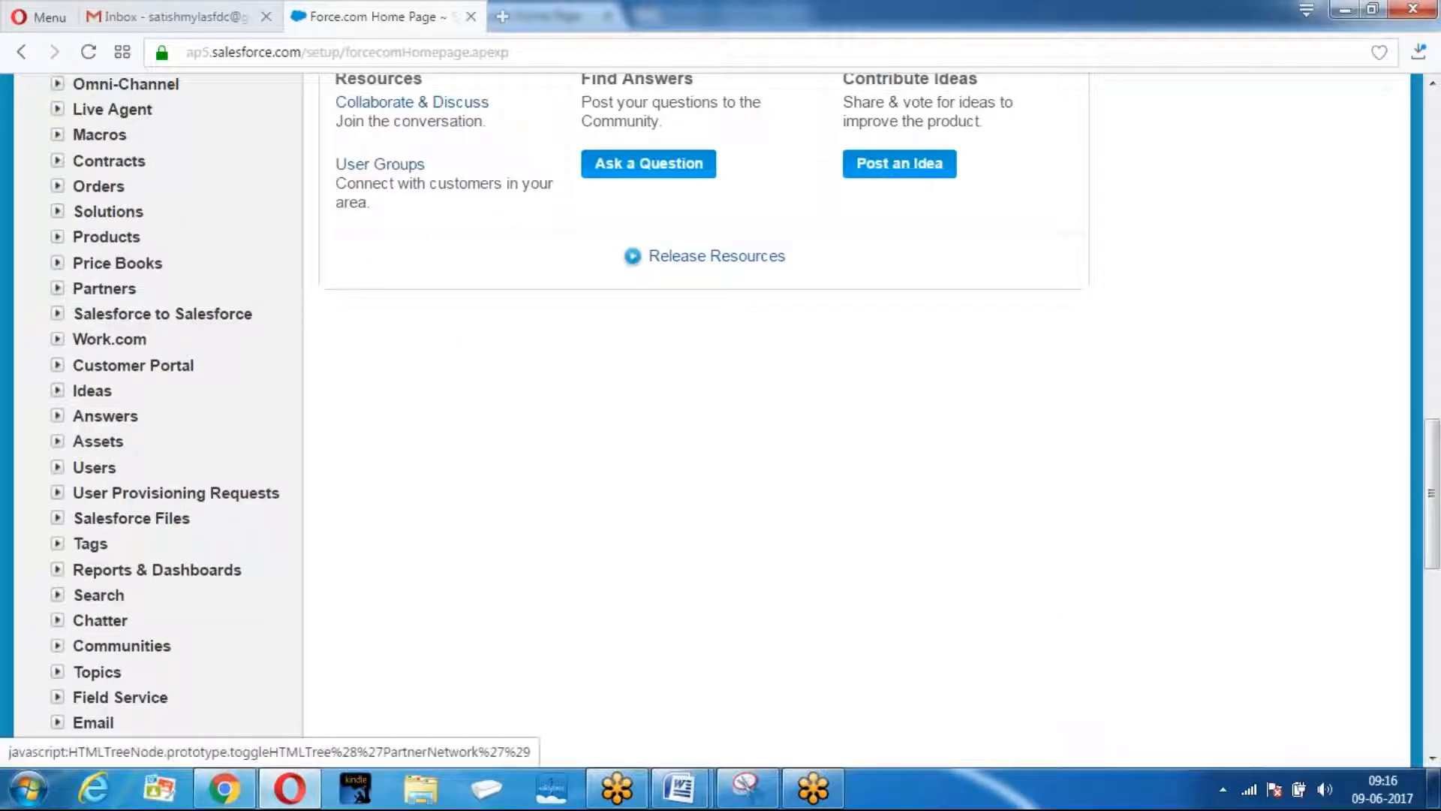
click(180, 314)
click(209, 344)
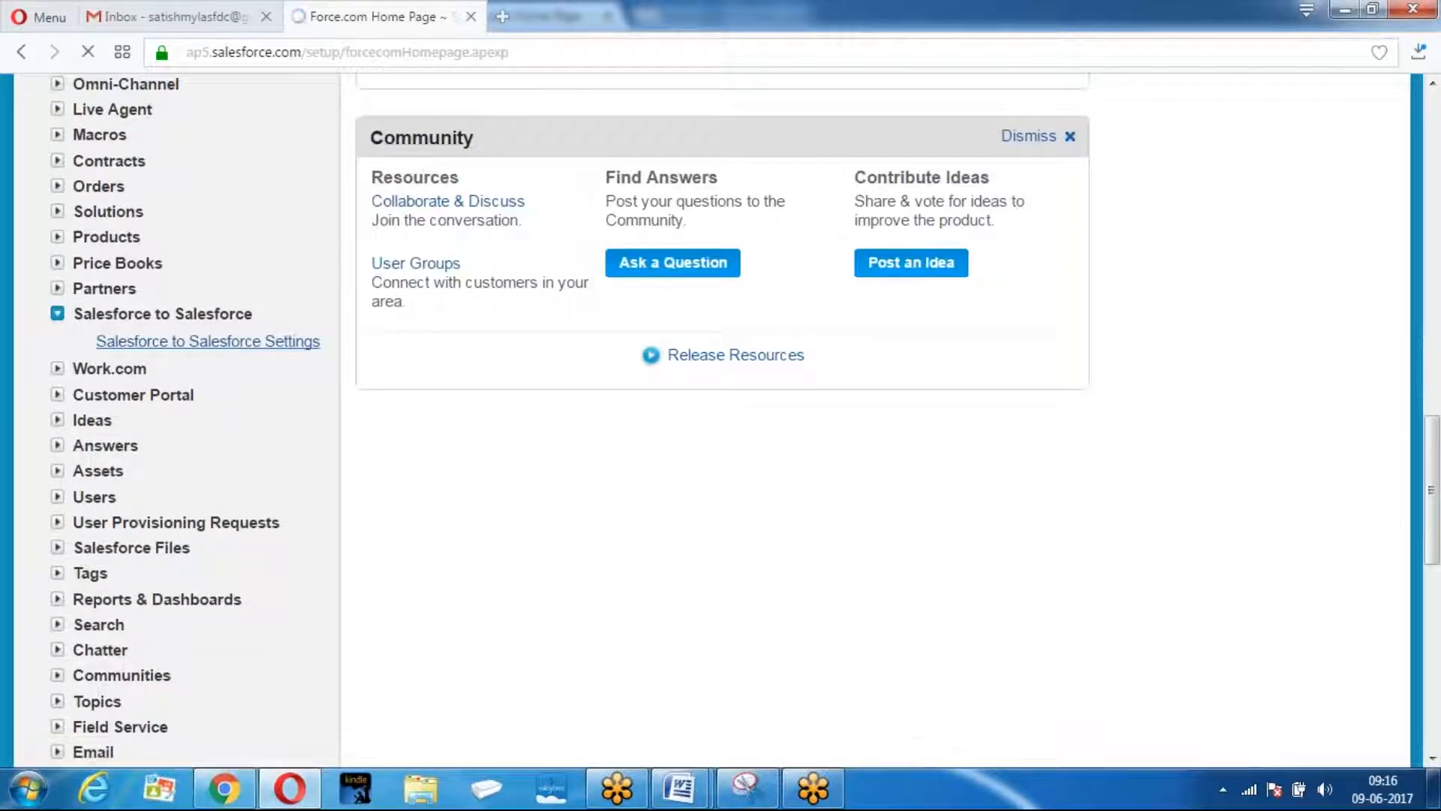
click(705, 379)
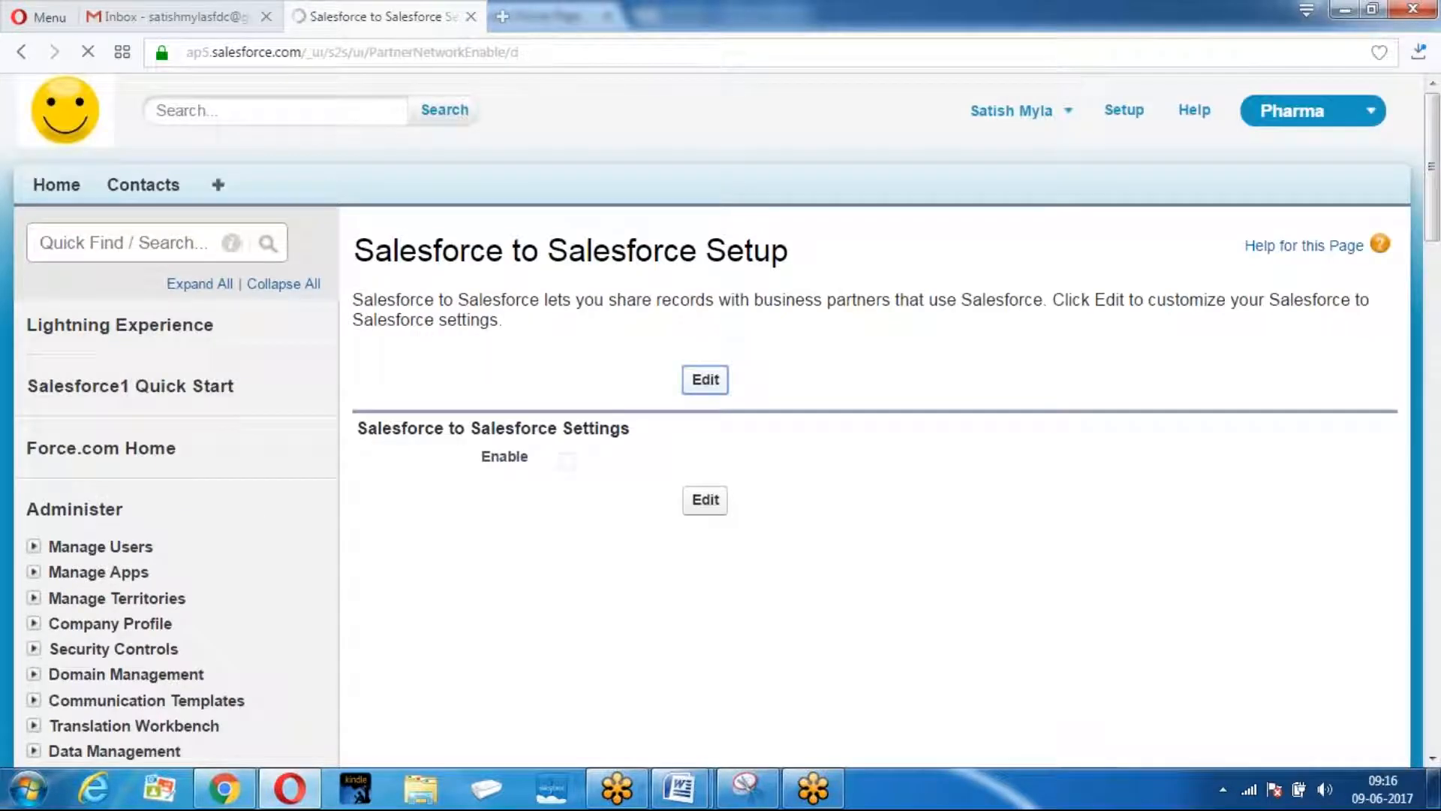
click(549, 442)
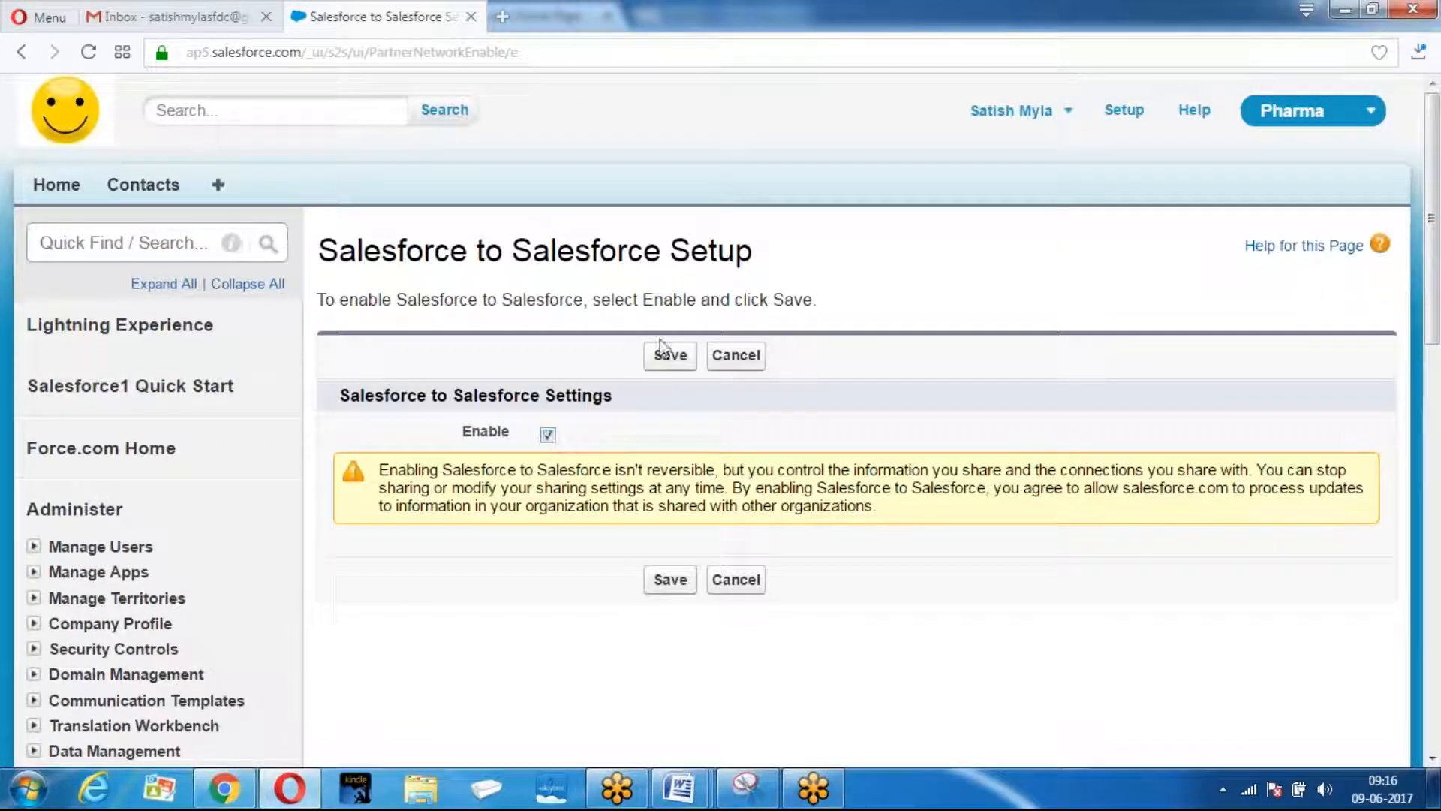
click(665, 356)
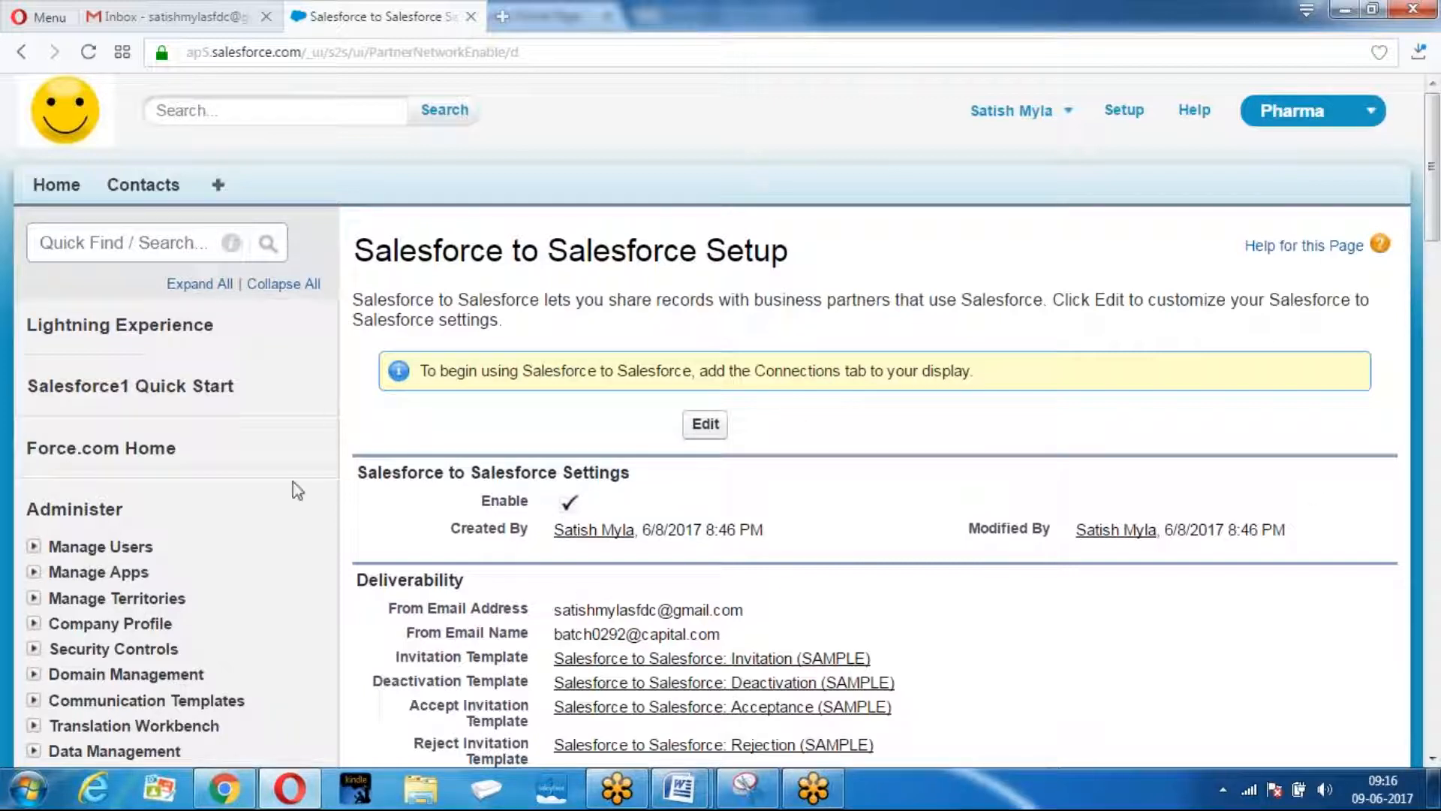
click(244, 777)
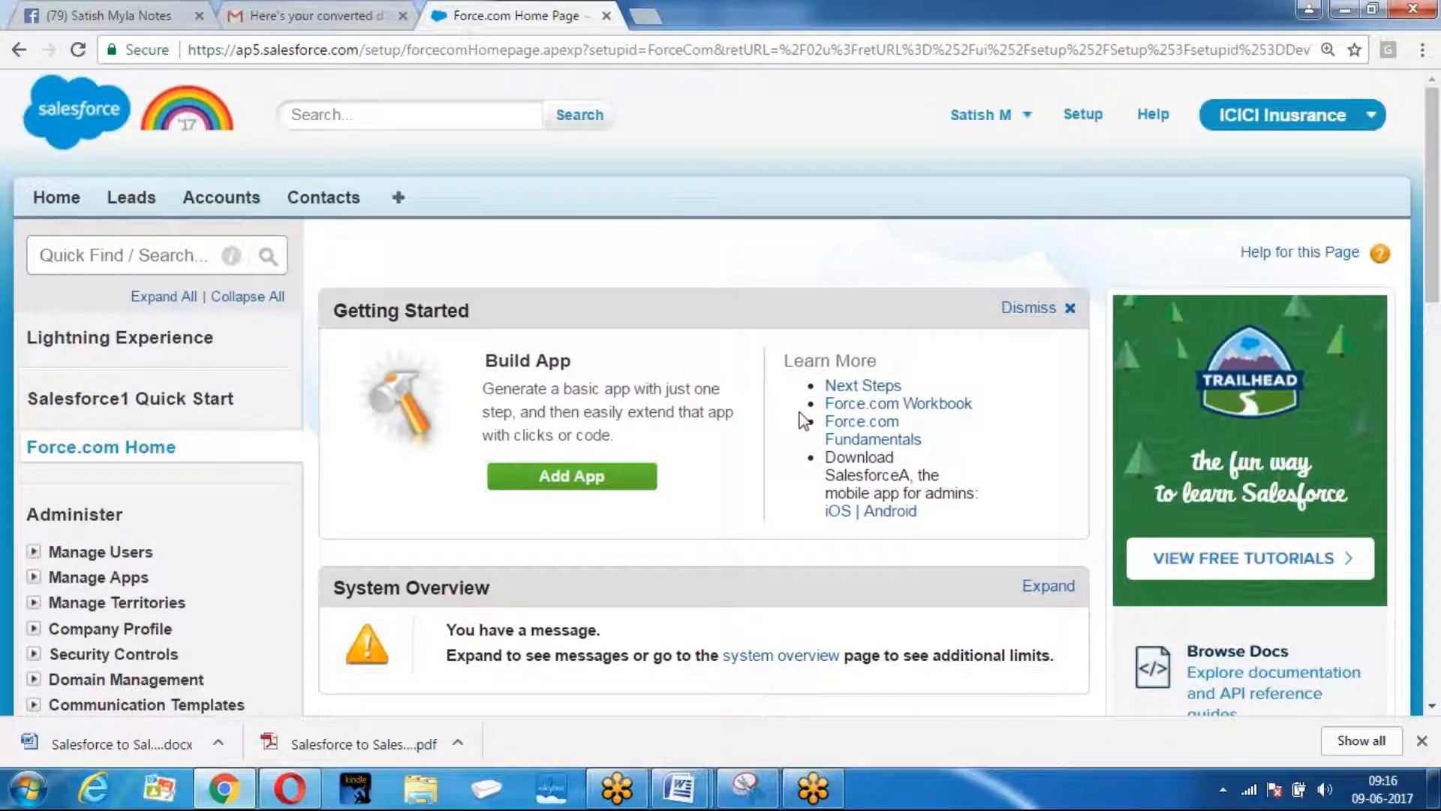
Open the ICICI Insurance org's Salesforce to Salesforce Settings page, confirming it is already enabled.
click(1083, 116)
scroll(192, 325, down, 10)
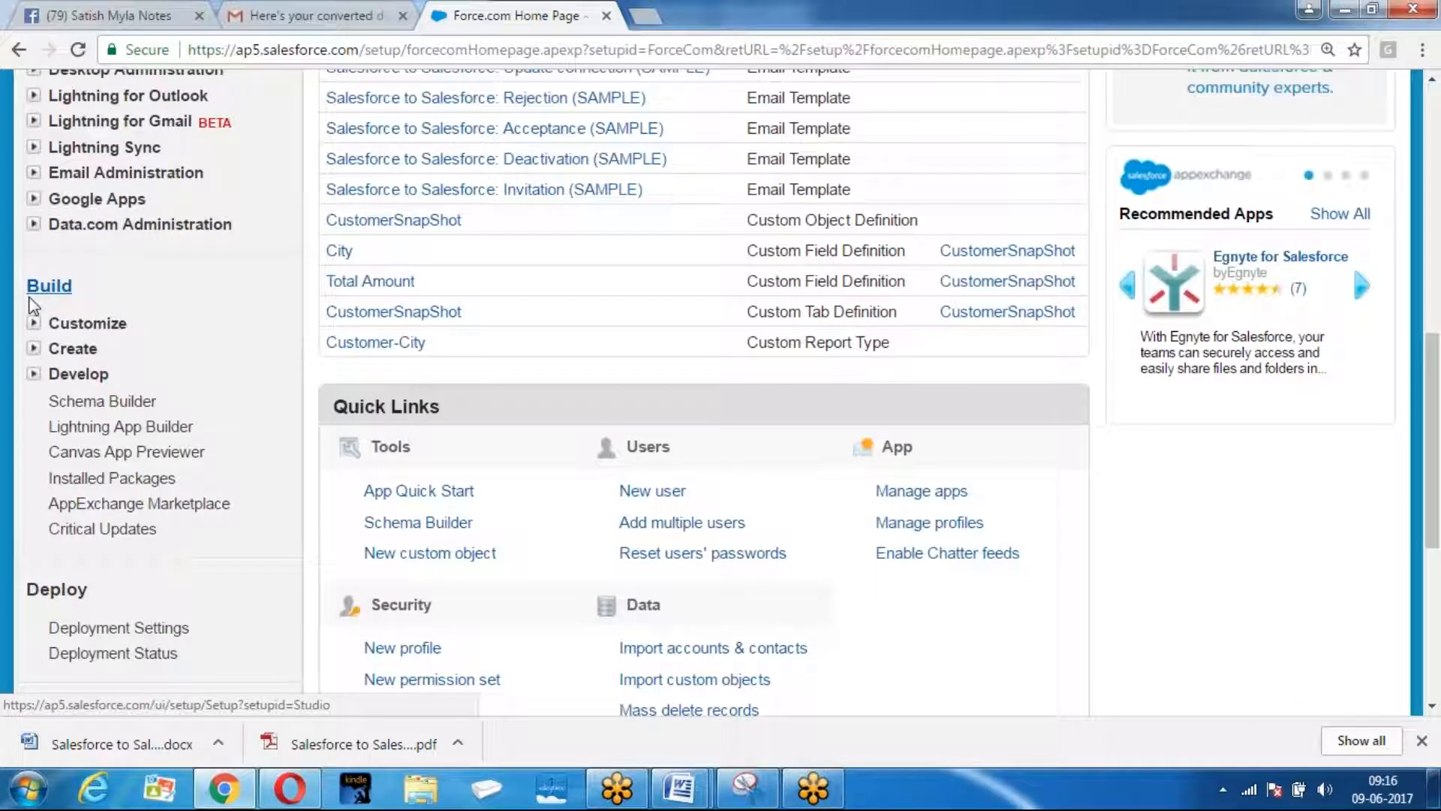
click(47, 323)
scroll(236, 308, down, 5)
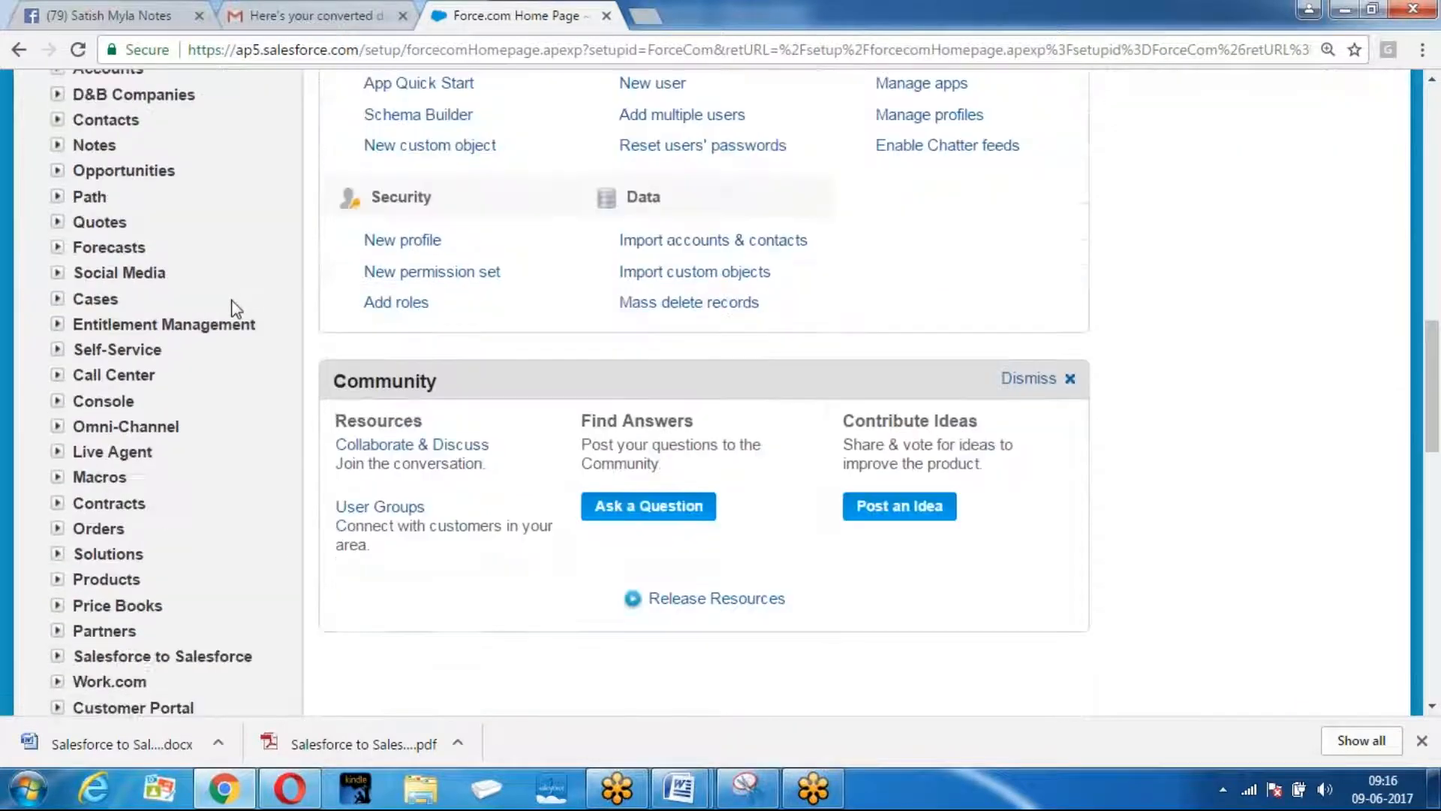
scroll(236, 308, down, 4)
click(57, 325)
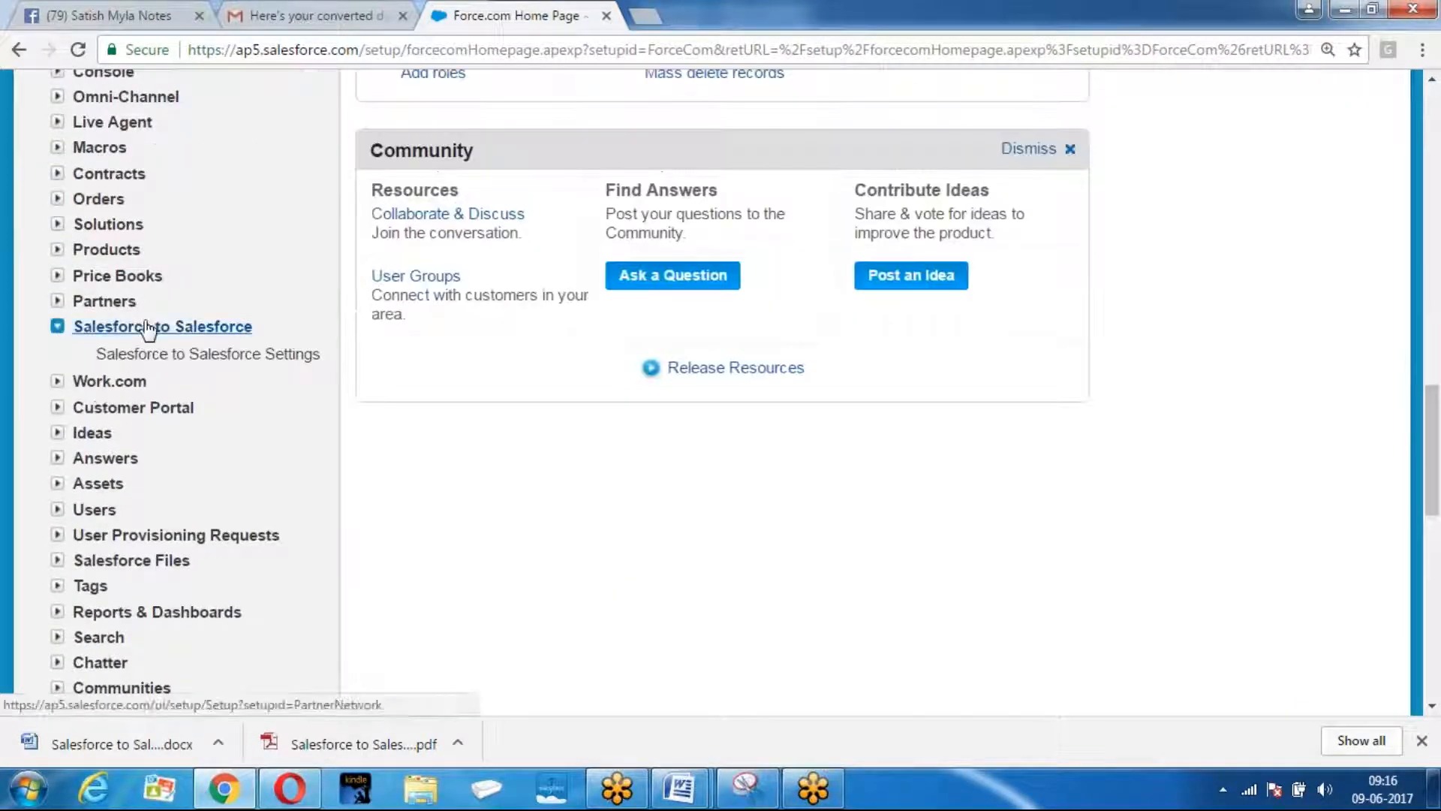
click(250, 359)
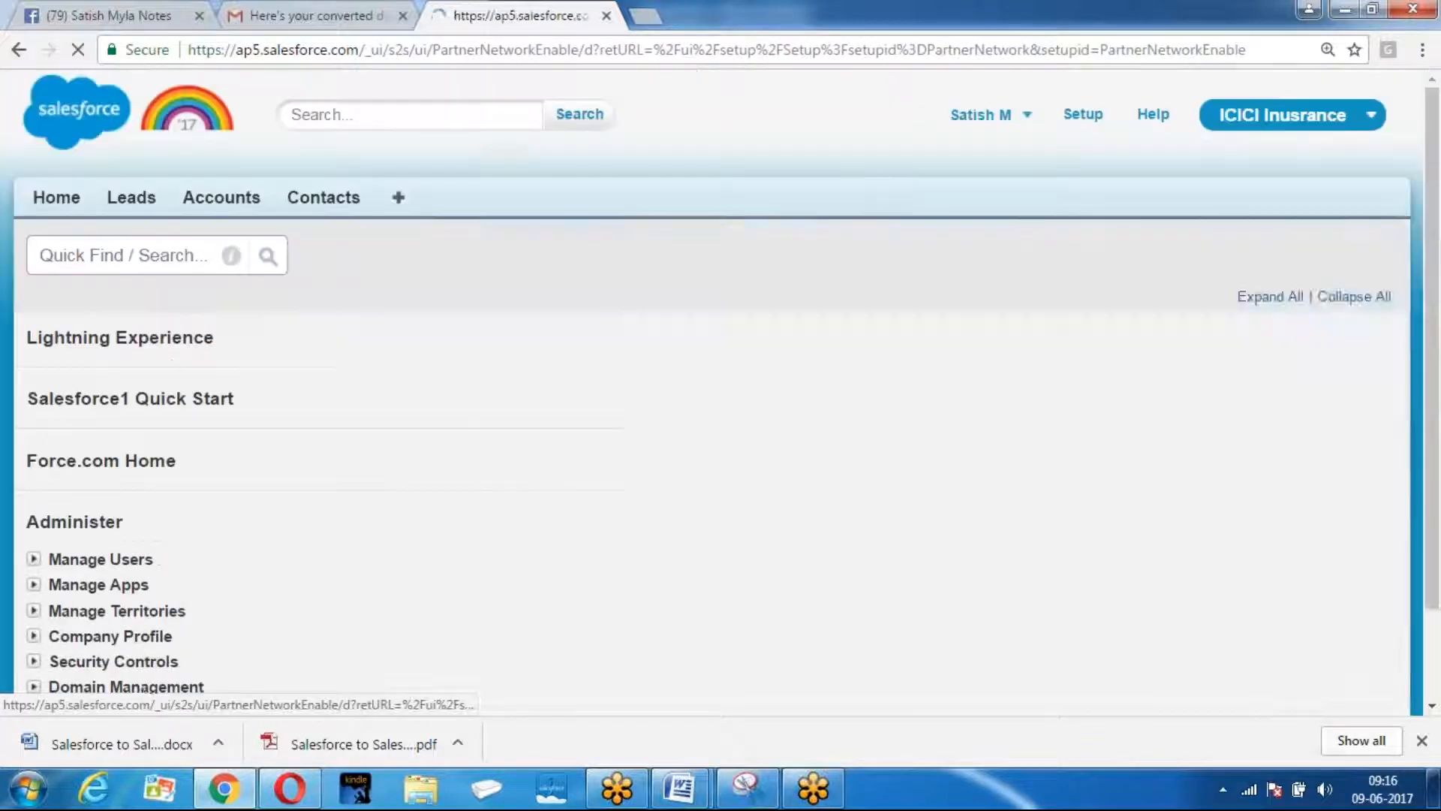
scroll(639, 301, down, 3)
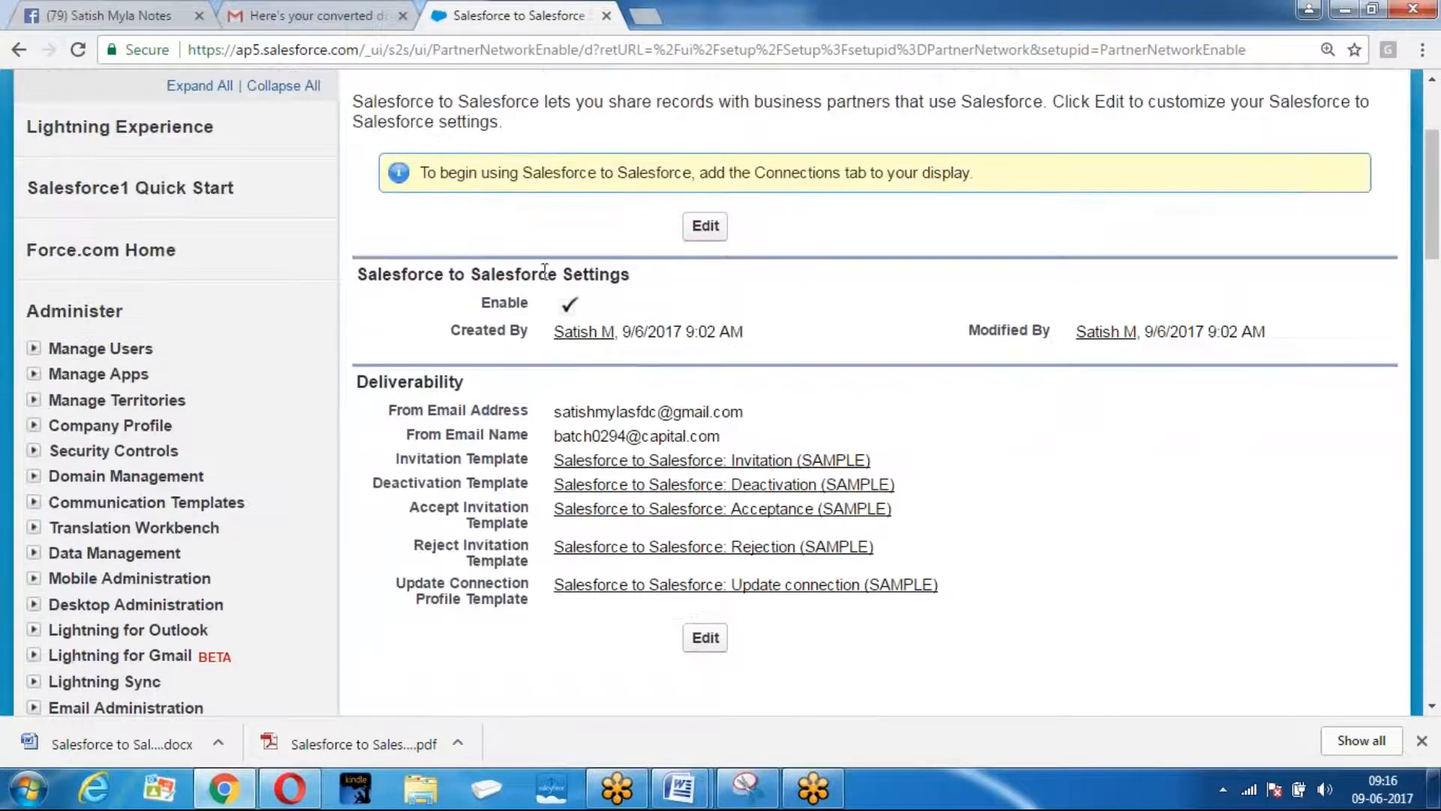
scroll(669, 387, up, 3)
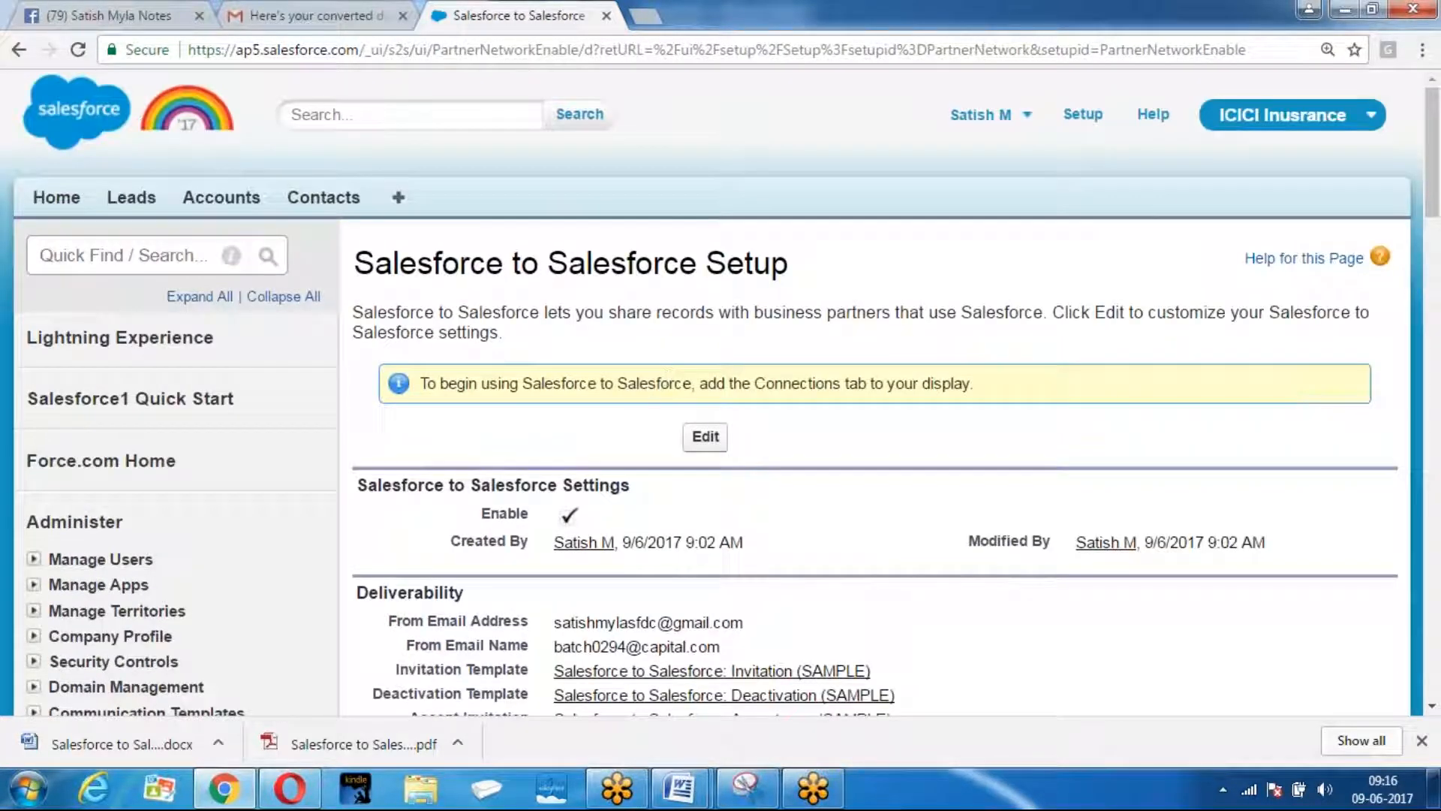
click(274, 792)
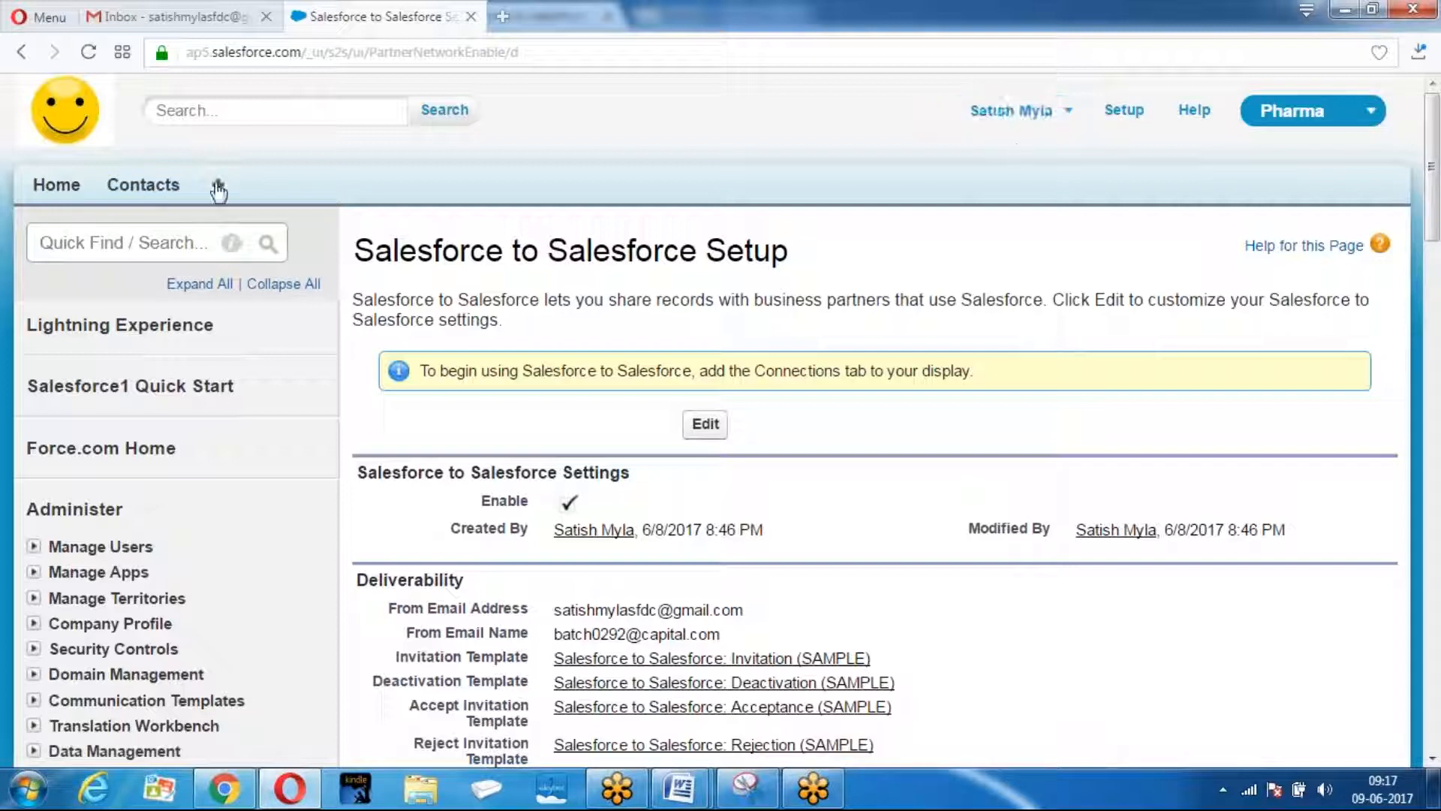
Create a contact with last name ICICIInsurance and an e-mail address, and save it.
click(127, 194)
scroll(728, 283, down, 2)
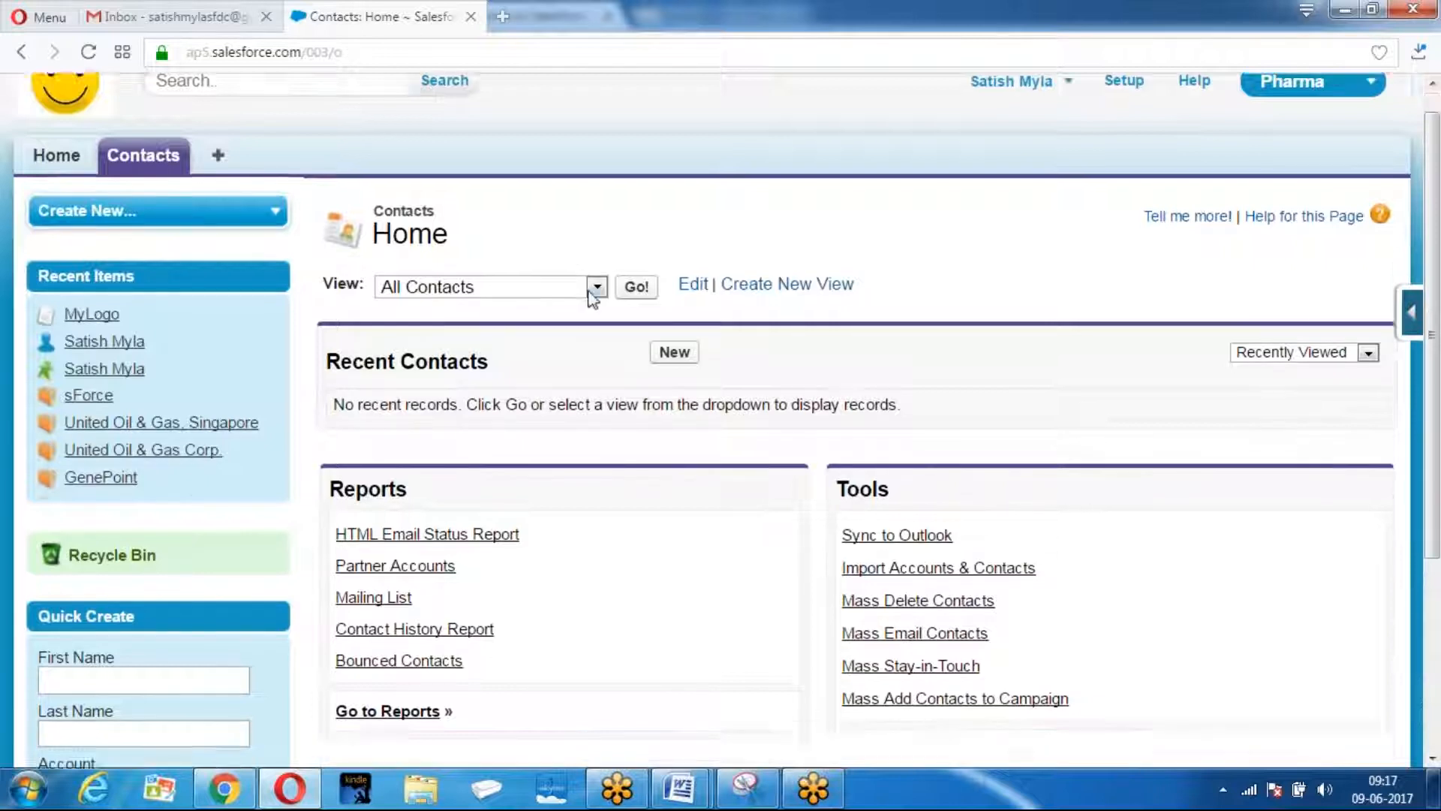
click(678, 275)
scroll(685, 288, down, 4)
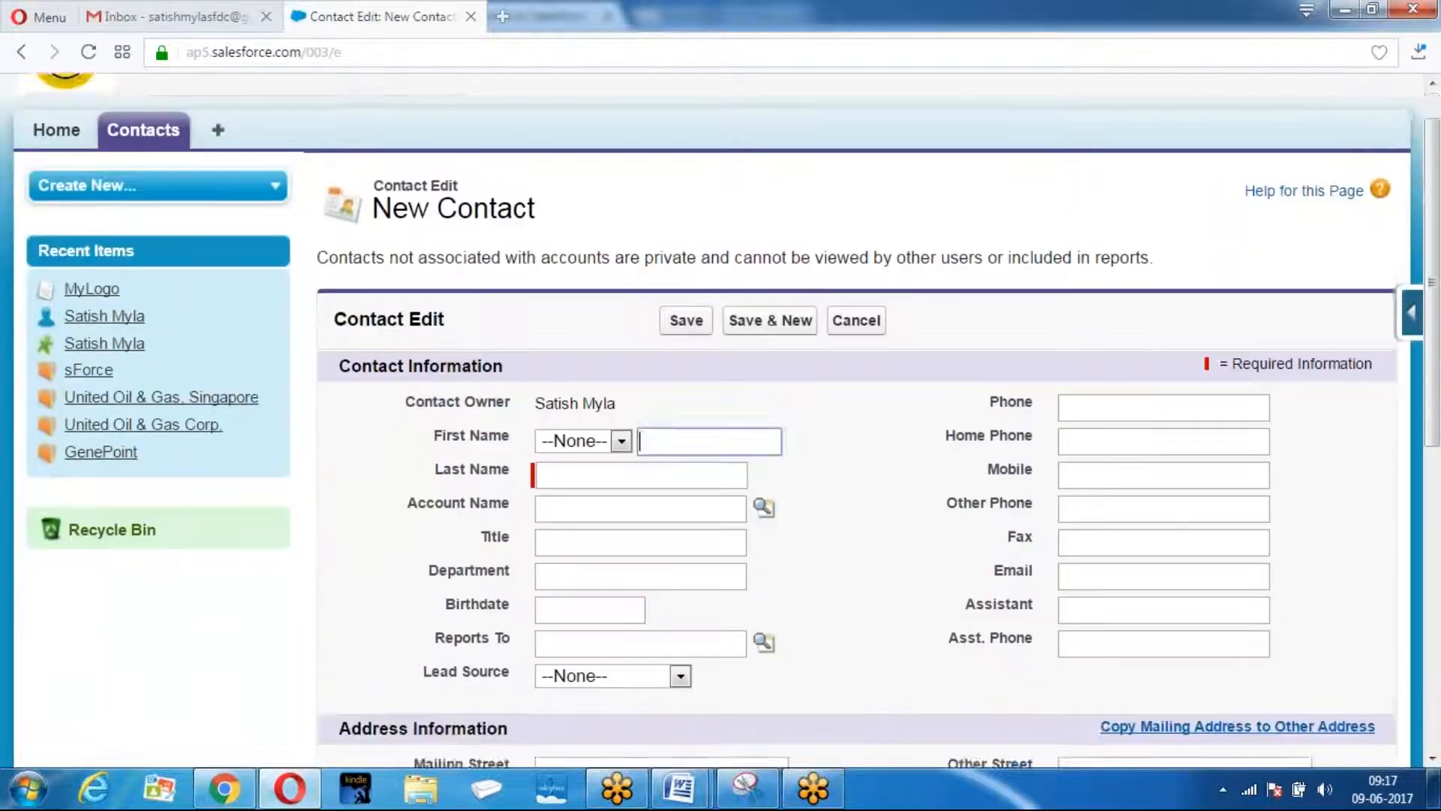
click(583, 217)
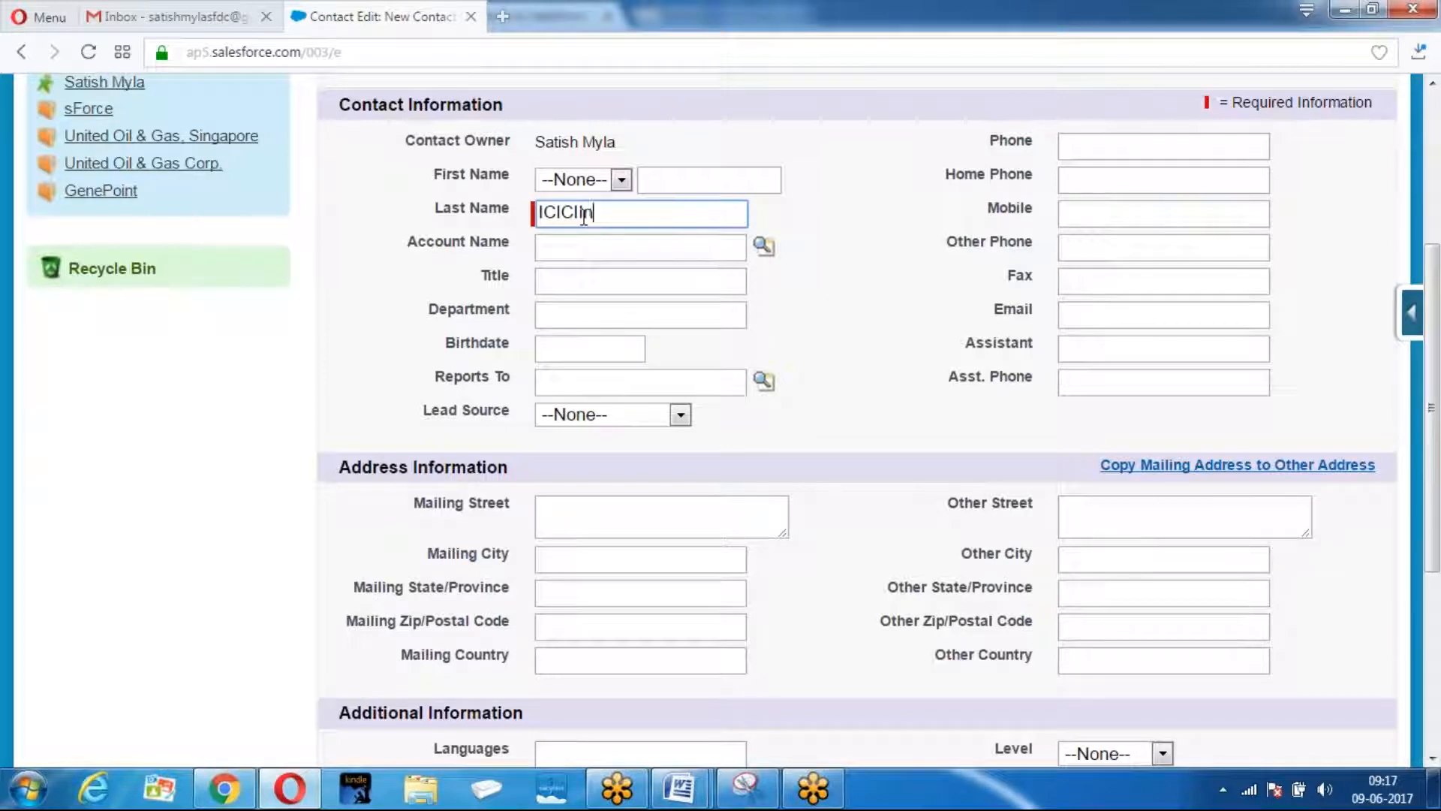
click(597, 249)
click(1088, 315)
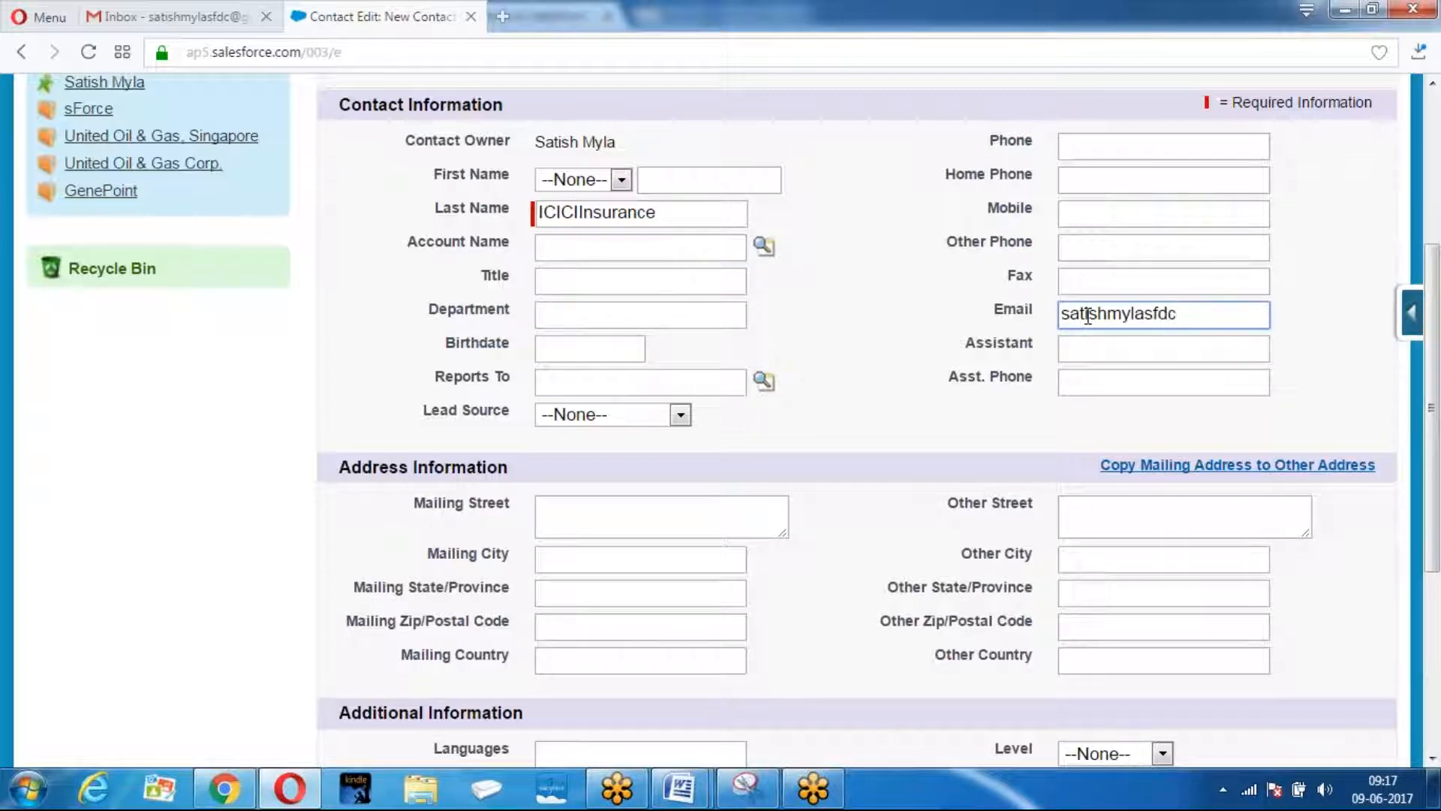
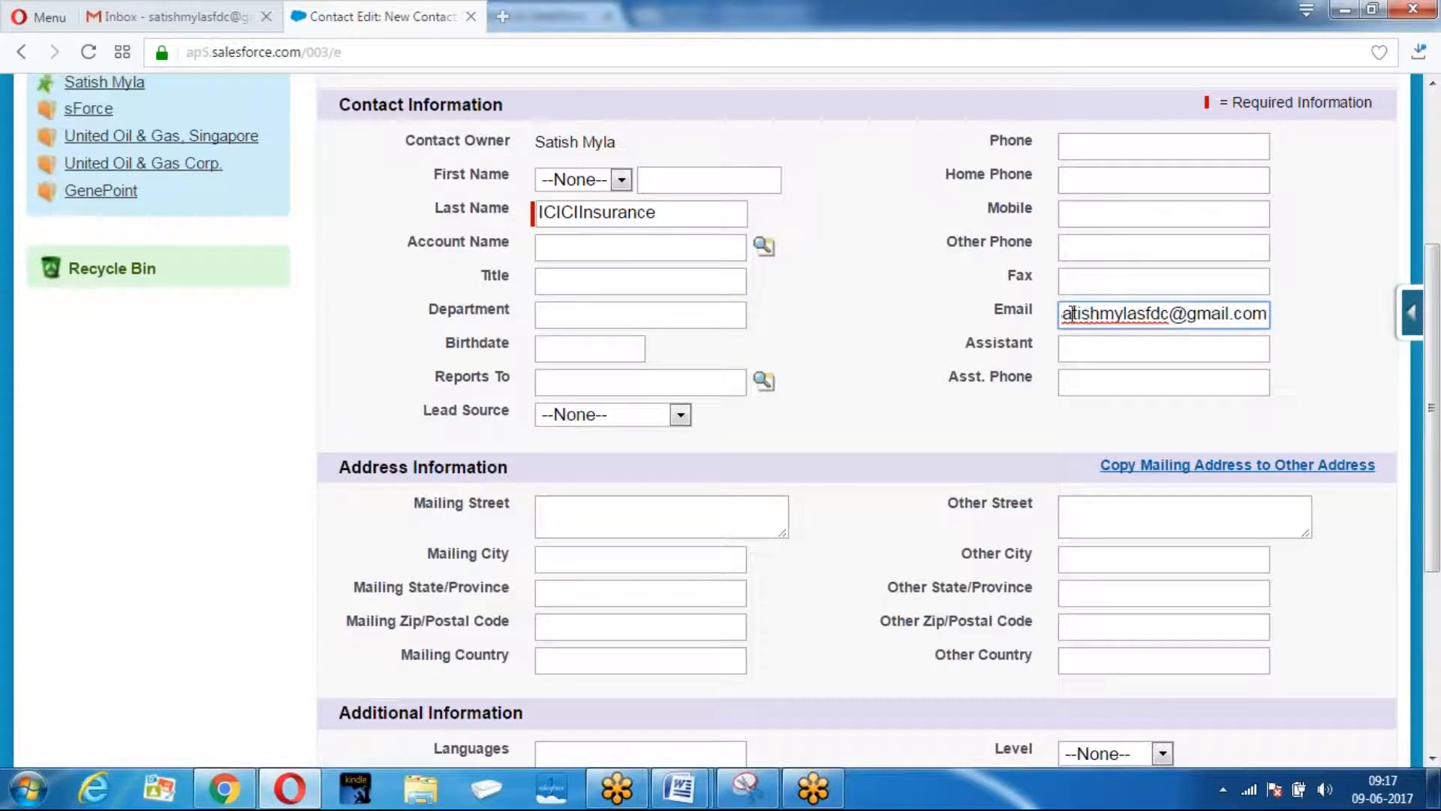
scroll(658, 247, up, 3)
click(685, 271)
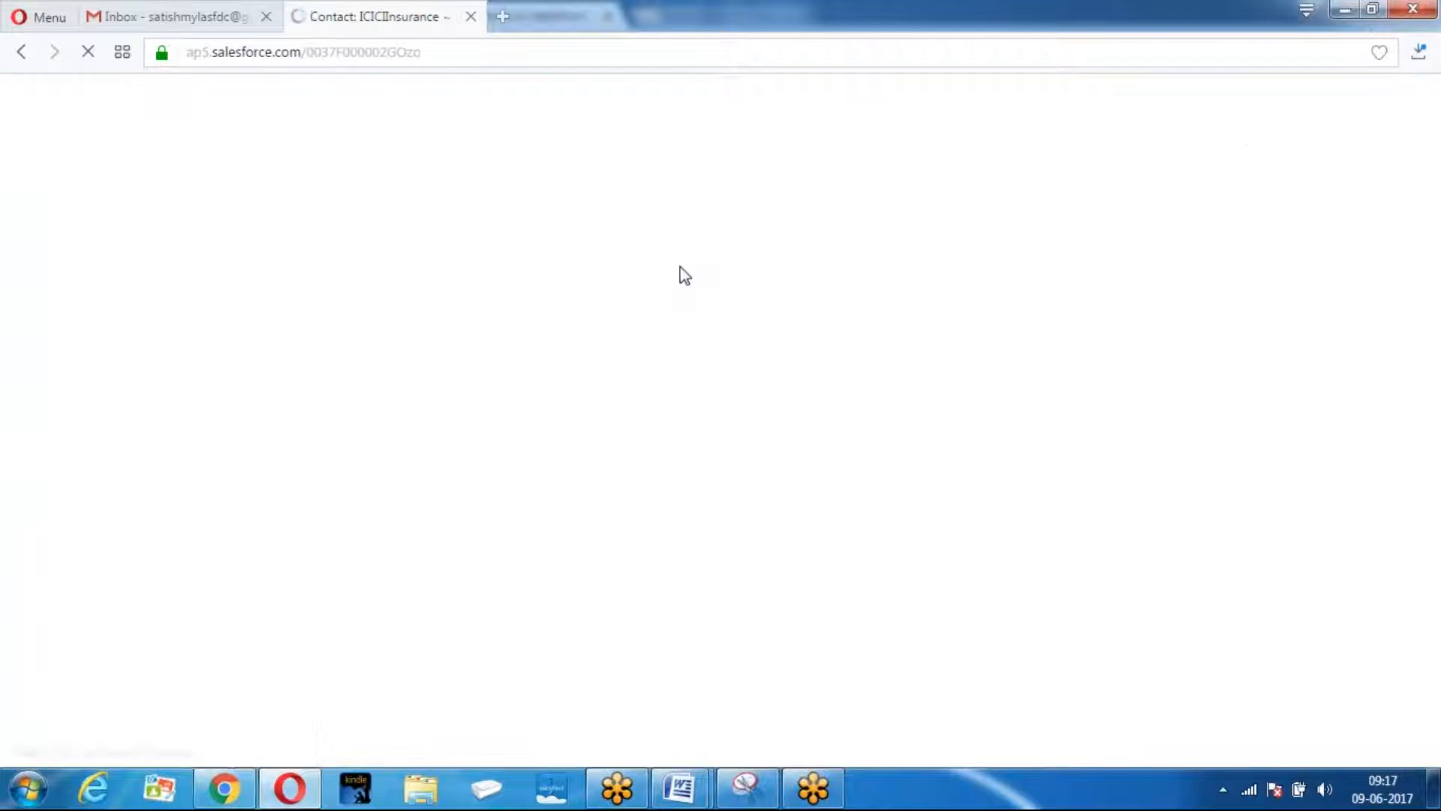
Dismiss the reminder popup and return to the Setup home page.
scroll(679, 273, down, 6)
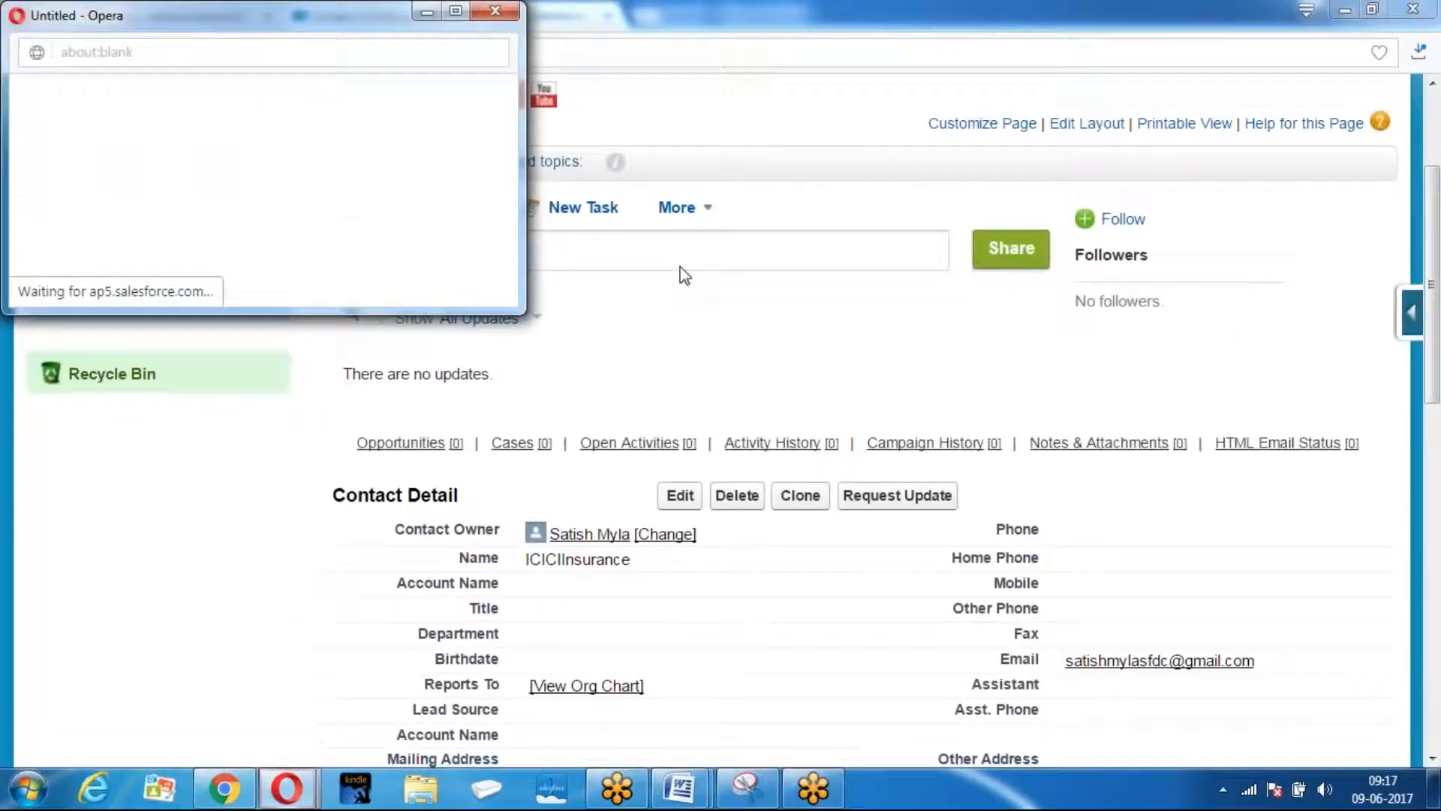
click(496, 11)
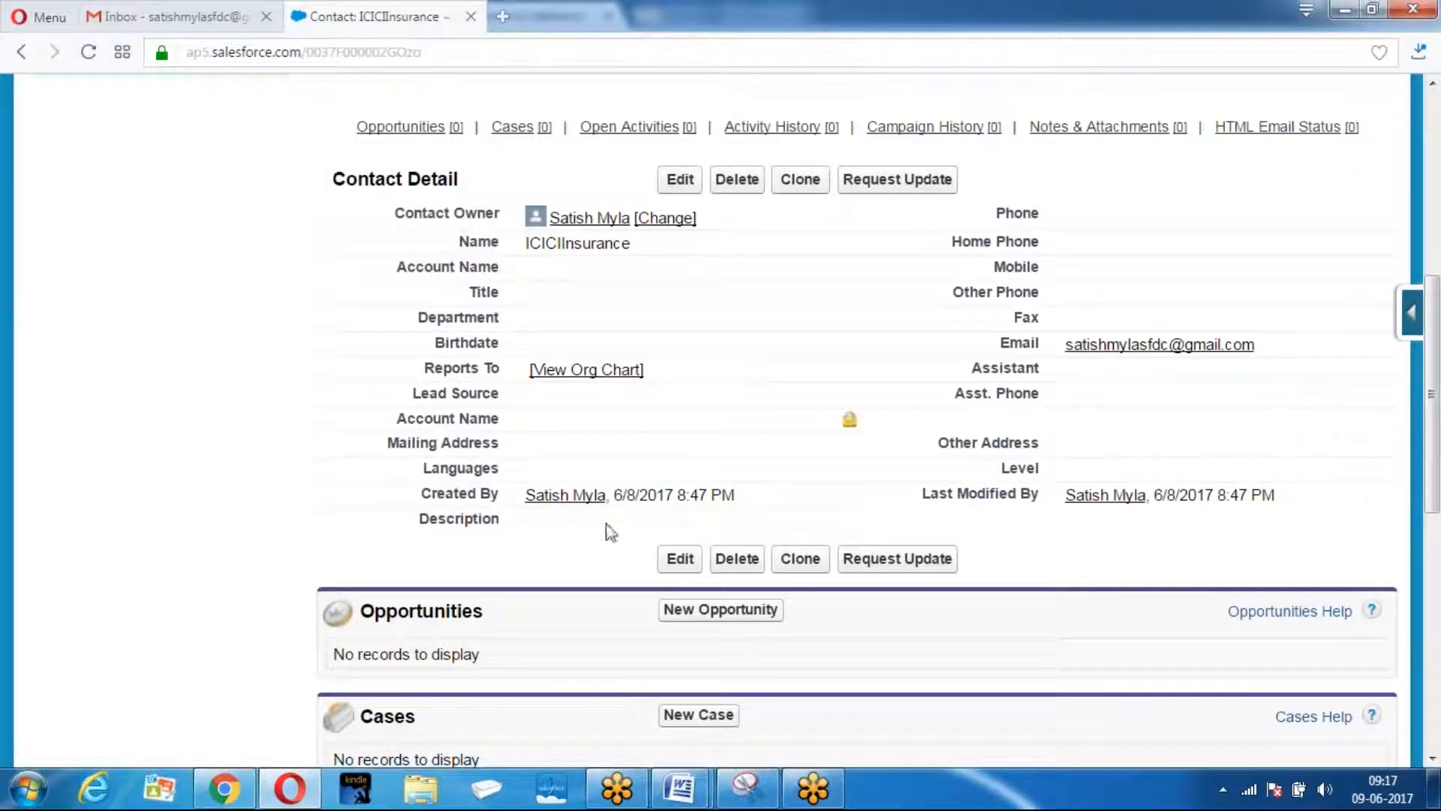
scroll(587, 417, up, 3)
scroll(587, 416, up, 3)
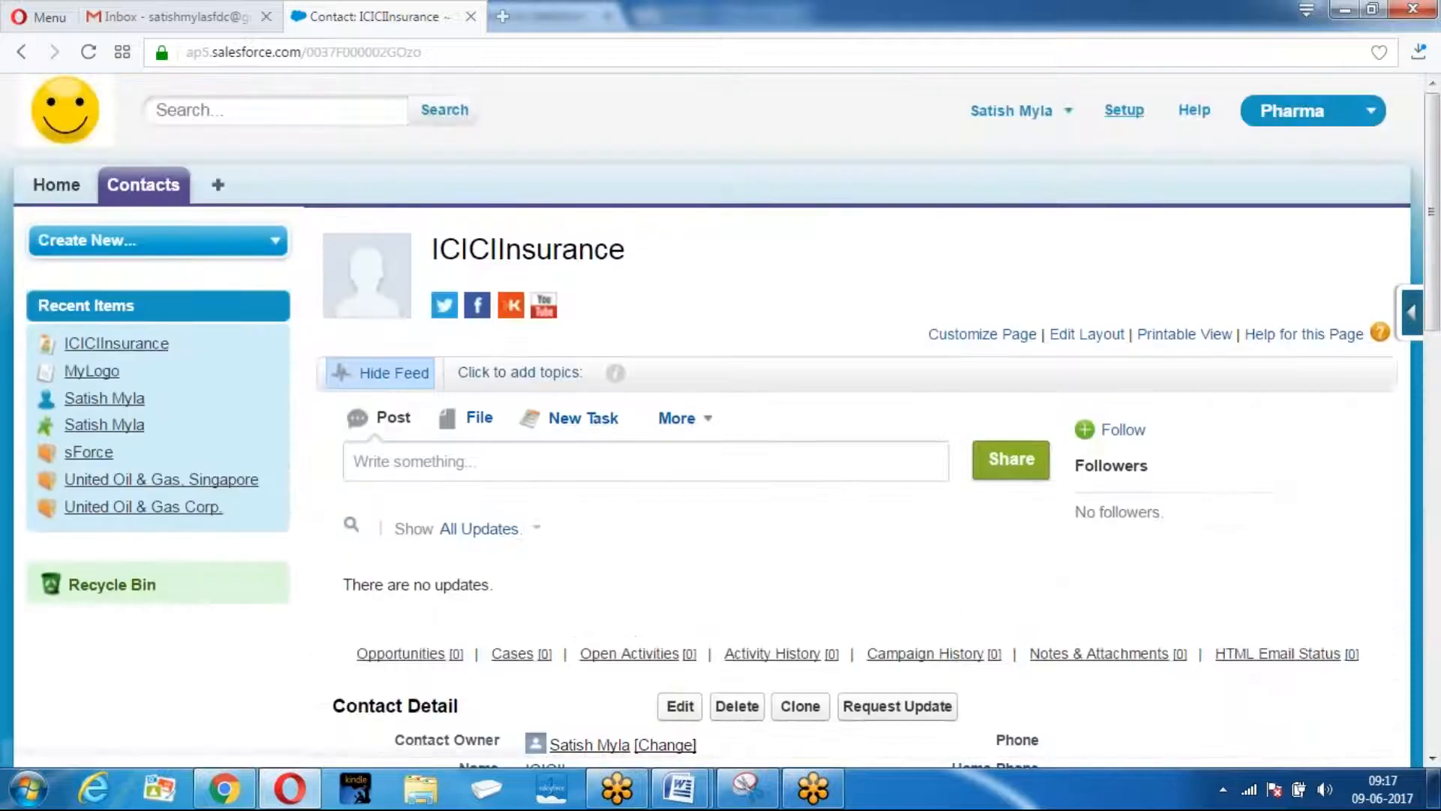
click(1124, 110)
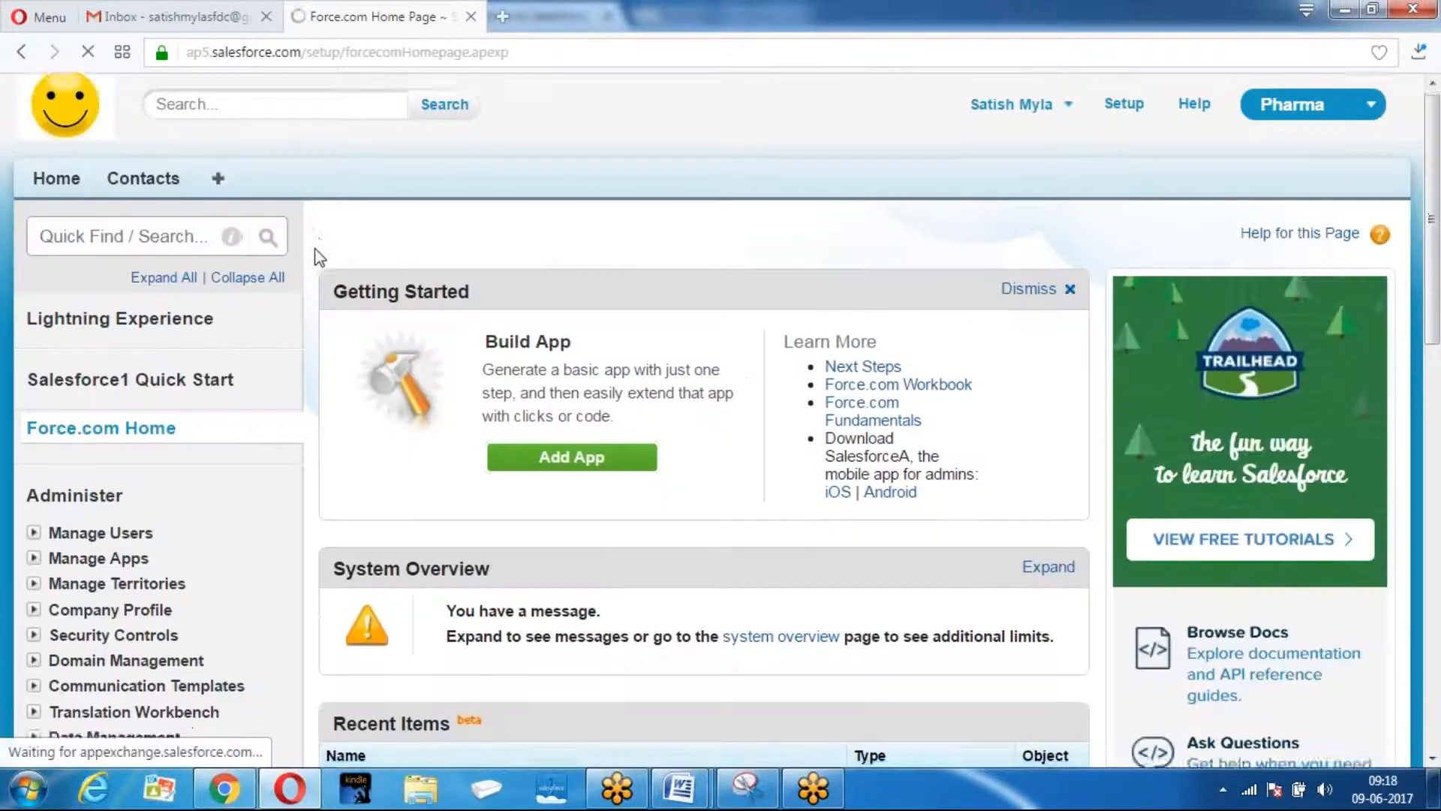
Open the Pharma app for editing from Setup's Create > Apps list.
scroll(259, 320, down, 5)
scroll(259, 319, down, 5)
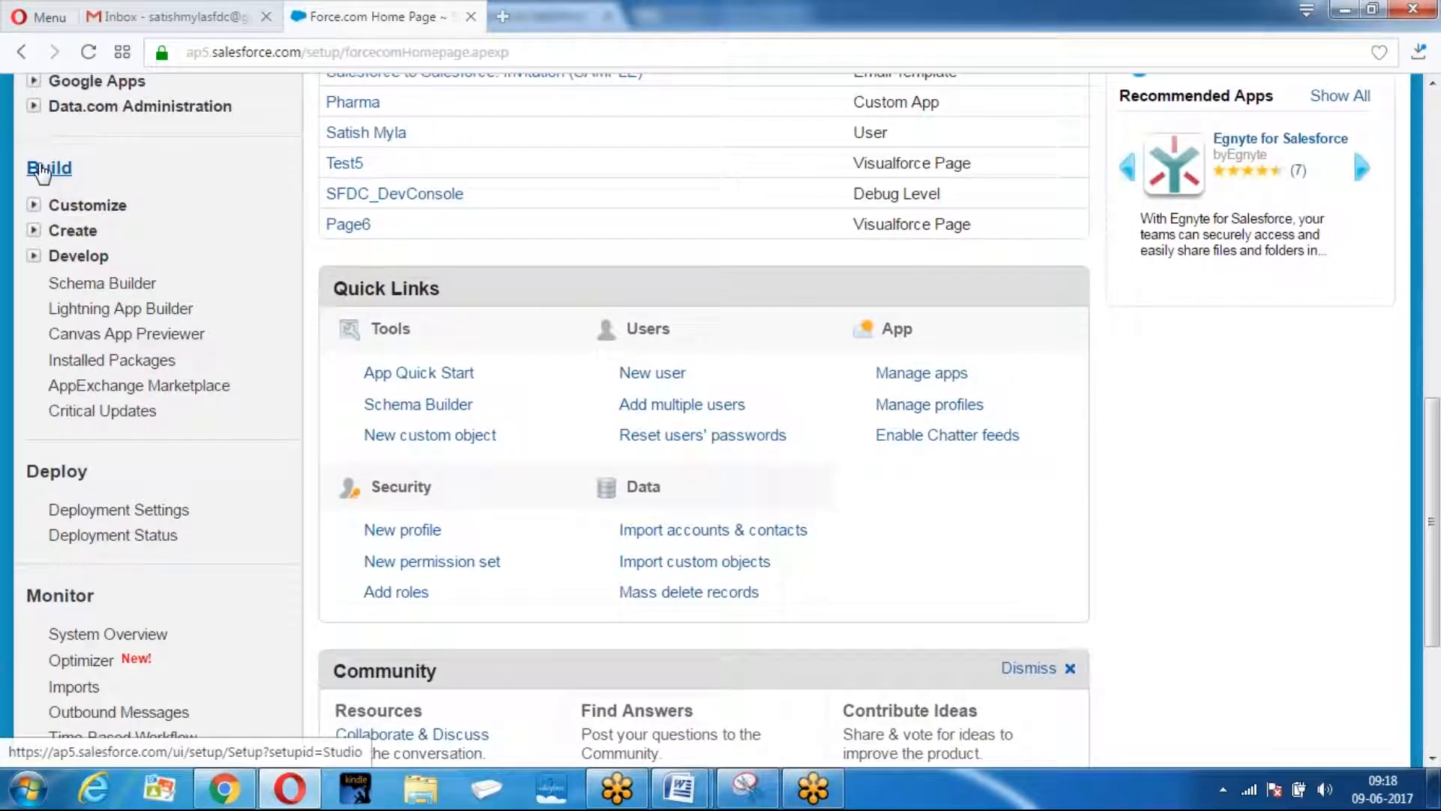
click(34, 231)
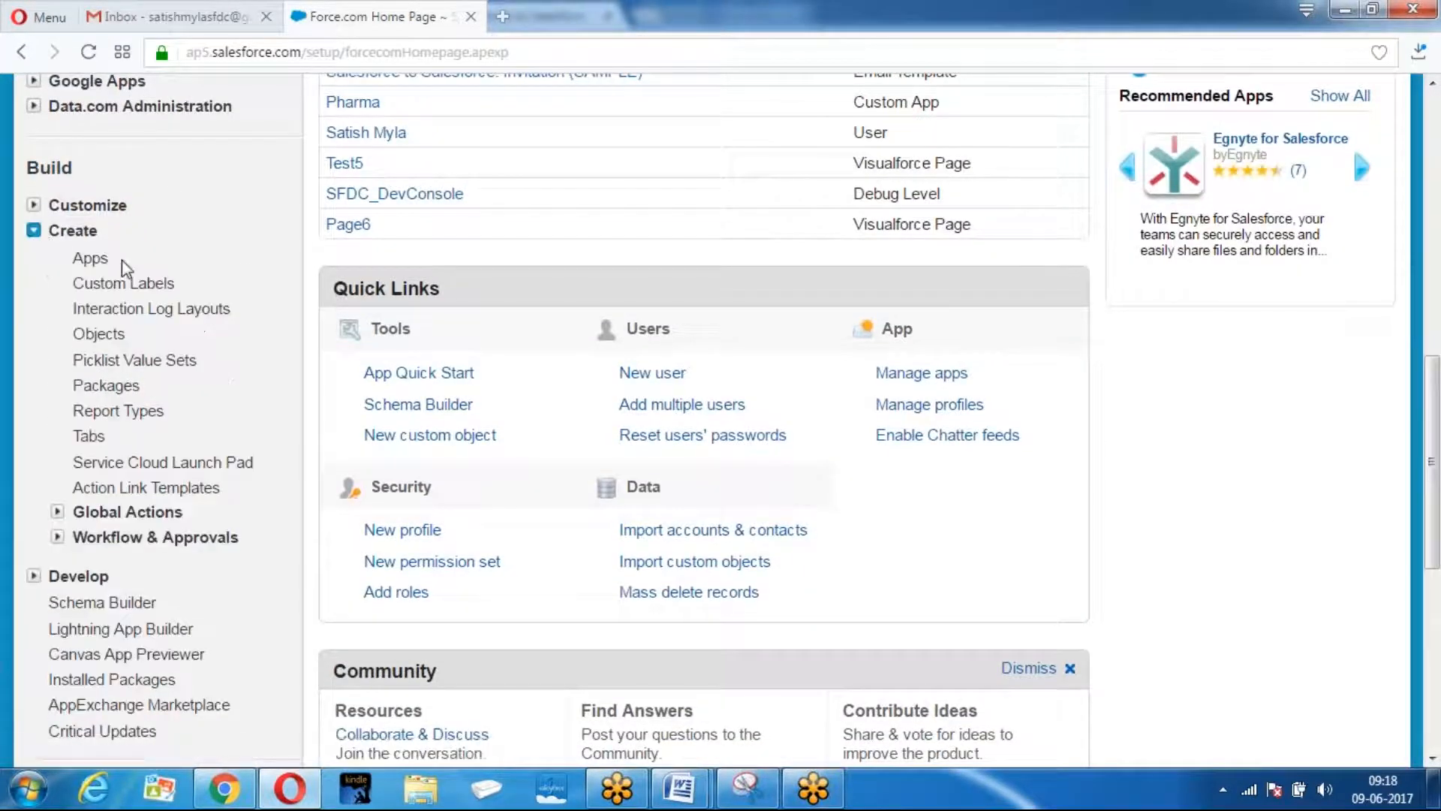
click(88, 262)
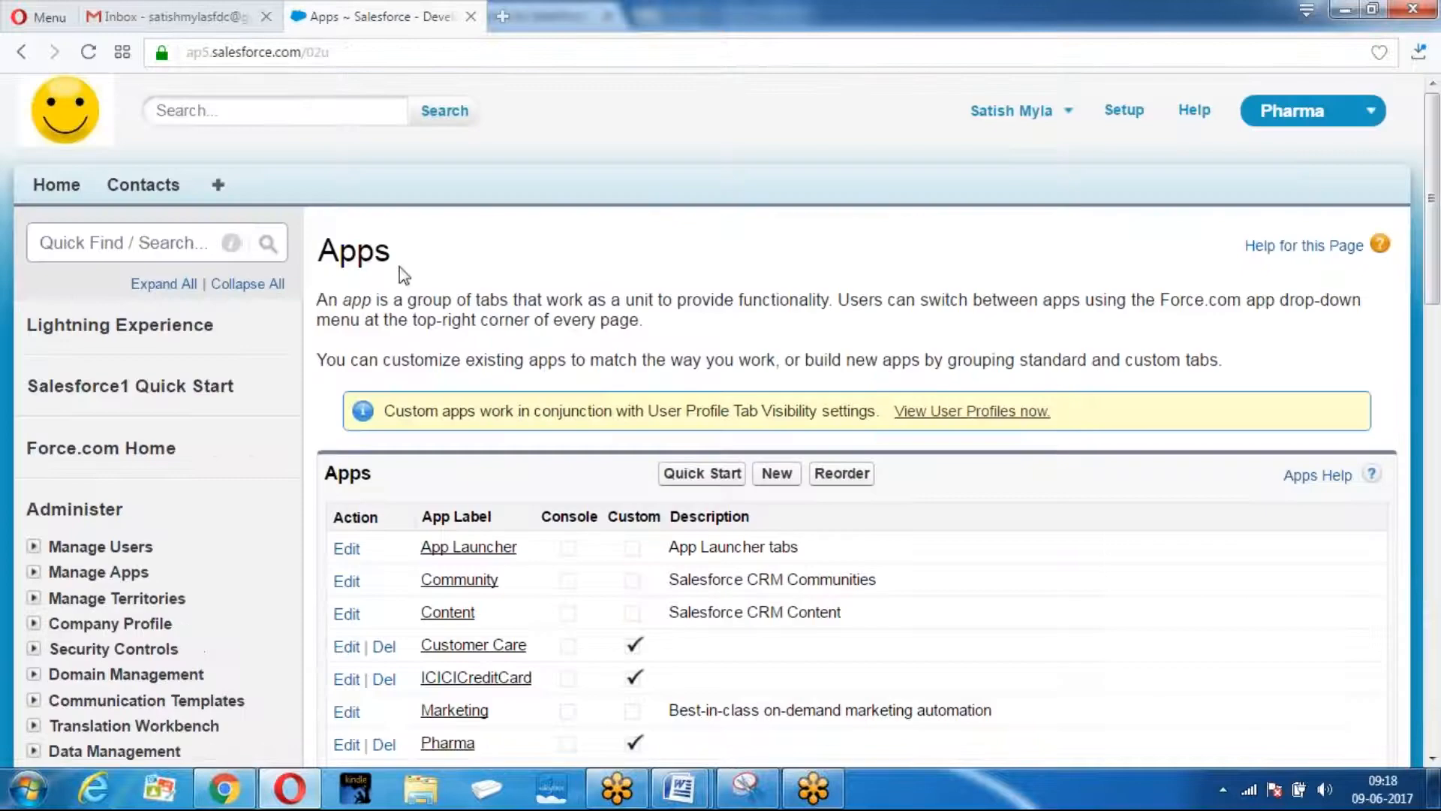
scroll(423, 292, down, 5)
click(344, 327)
Add Connections to the Pharma app's selected tabs and save.
scroll(985, 322, down, 12)
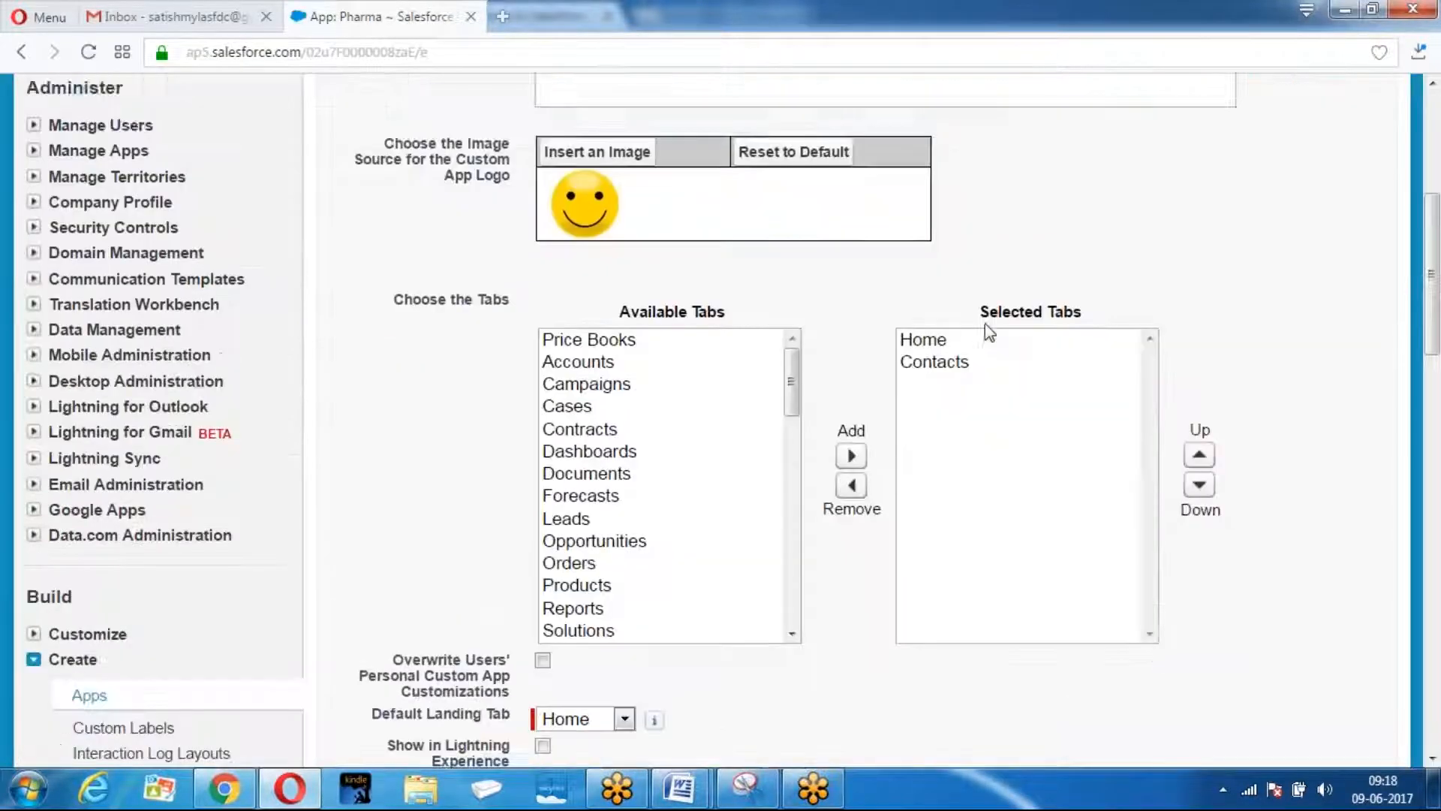
scroll(693, 280, up, 3)
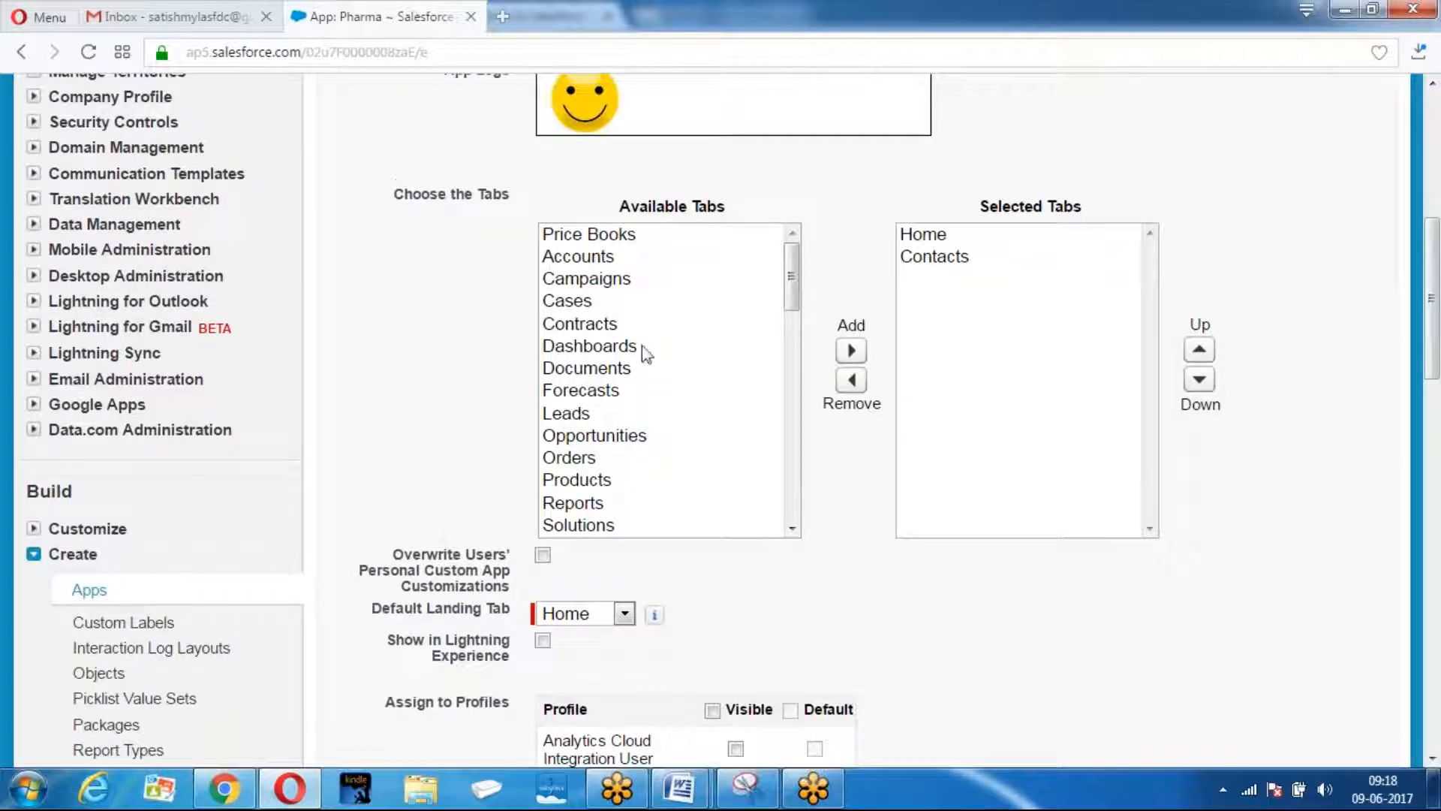
drag(796, 292, 795, 344)
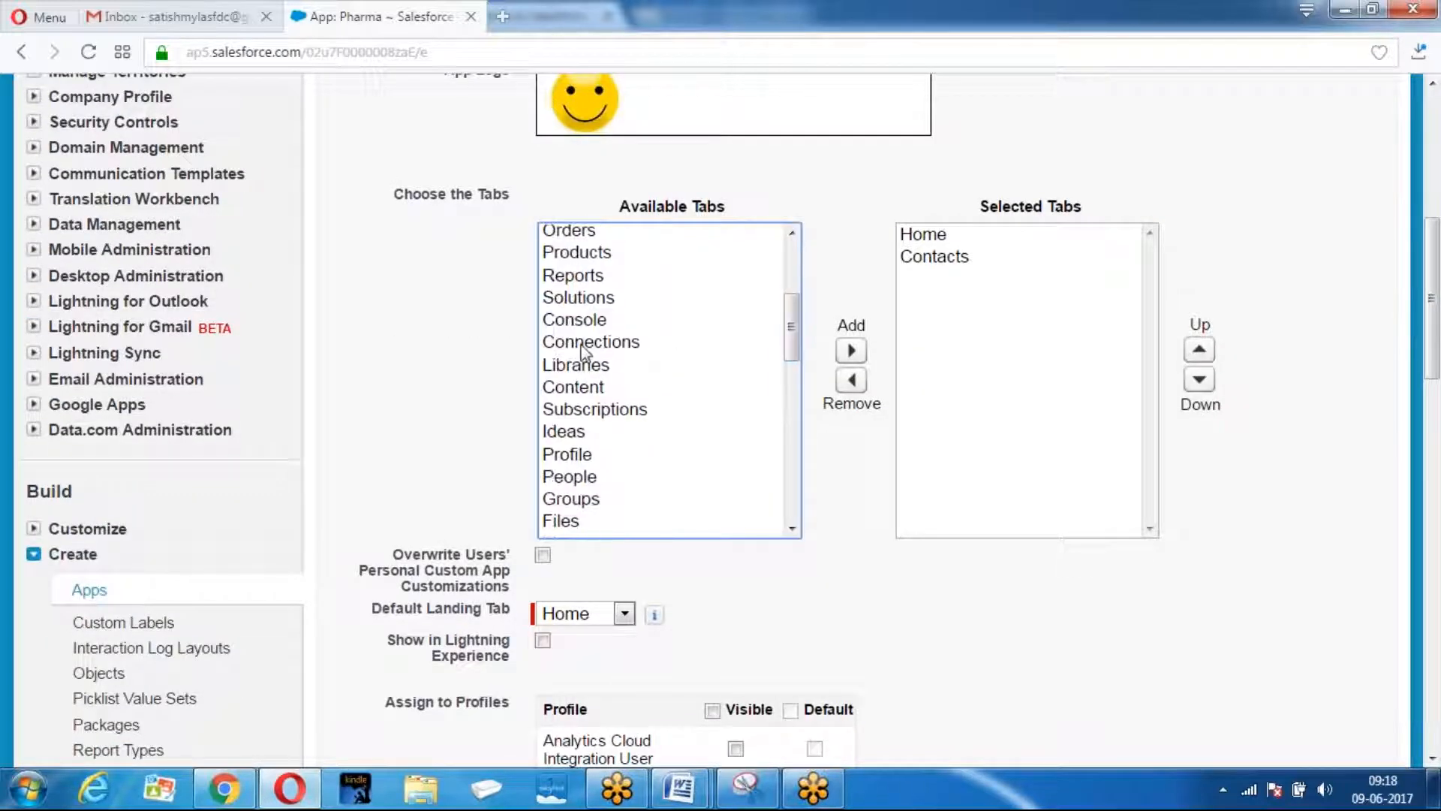
click(568, 343)
click(851, 351)
scroll(1076, 381, down, 15)
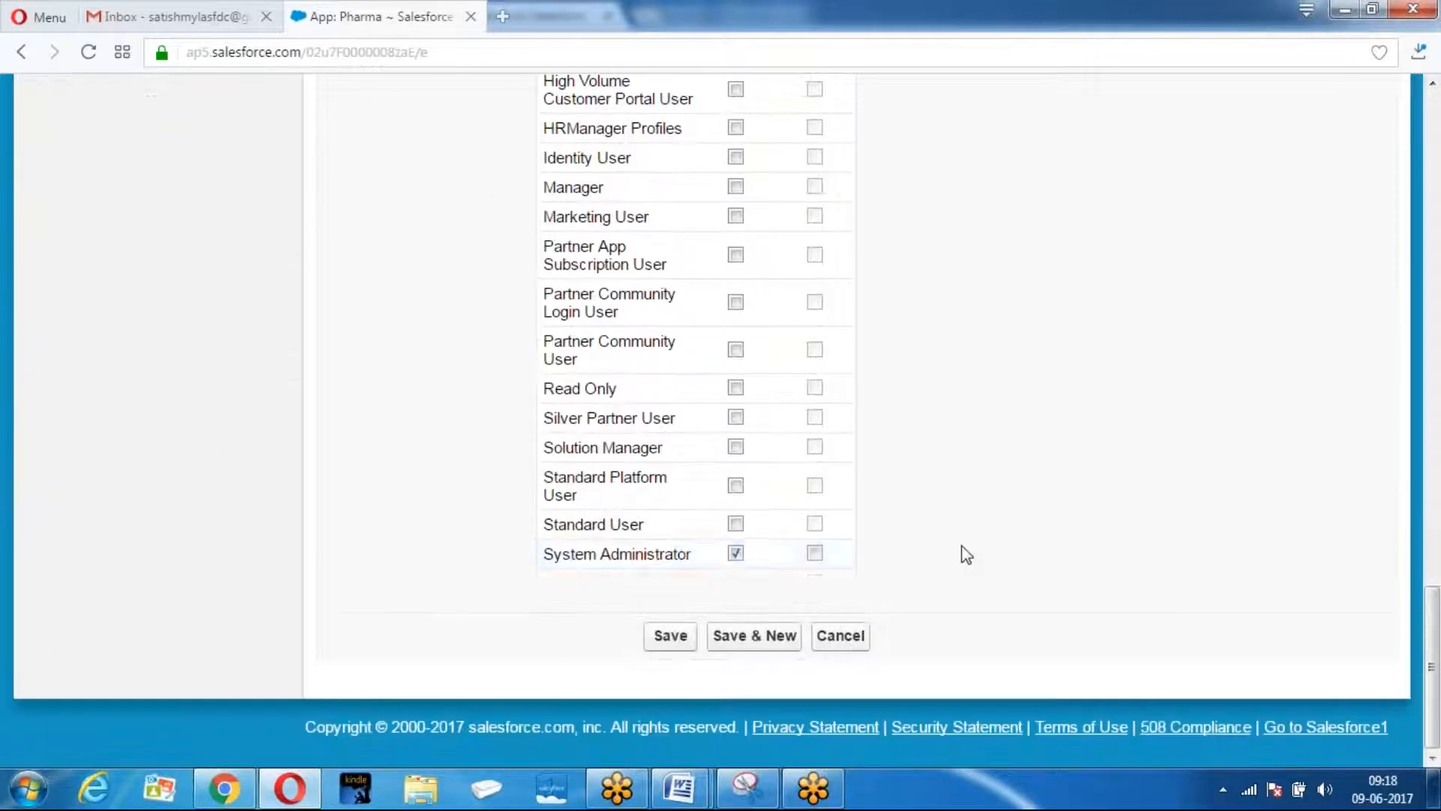
click(671, 635)
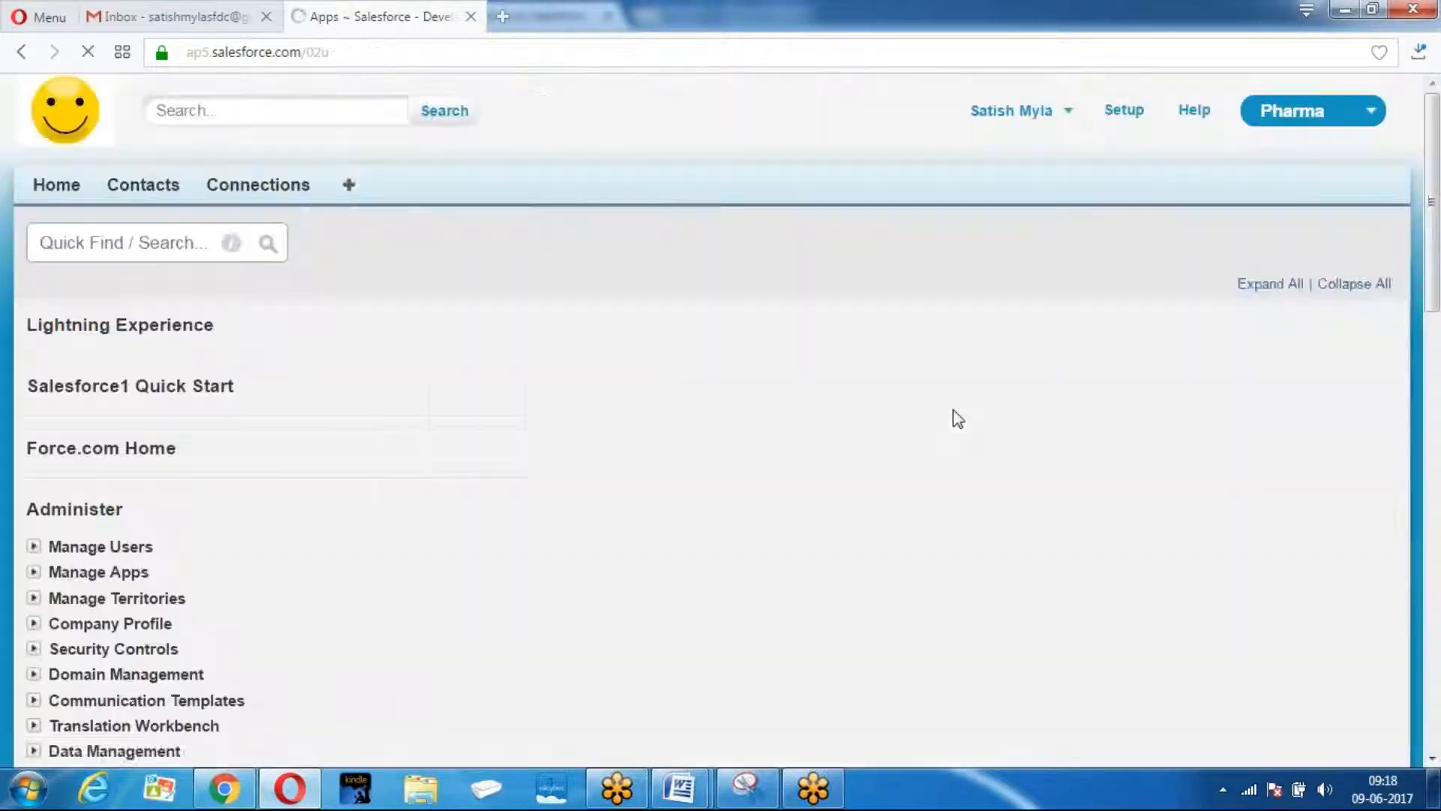
scroll(957, 418, down, 3)
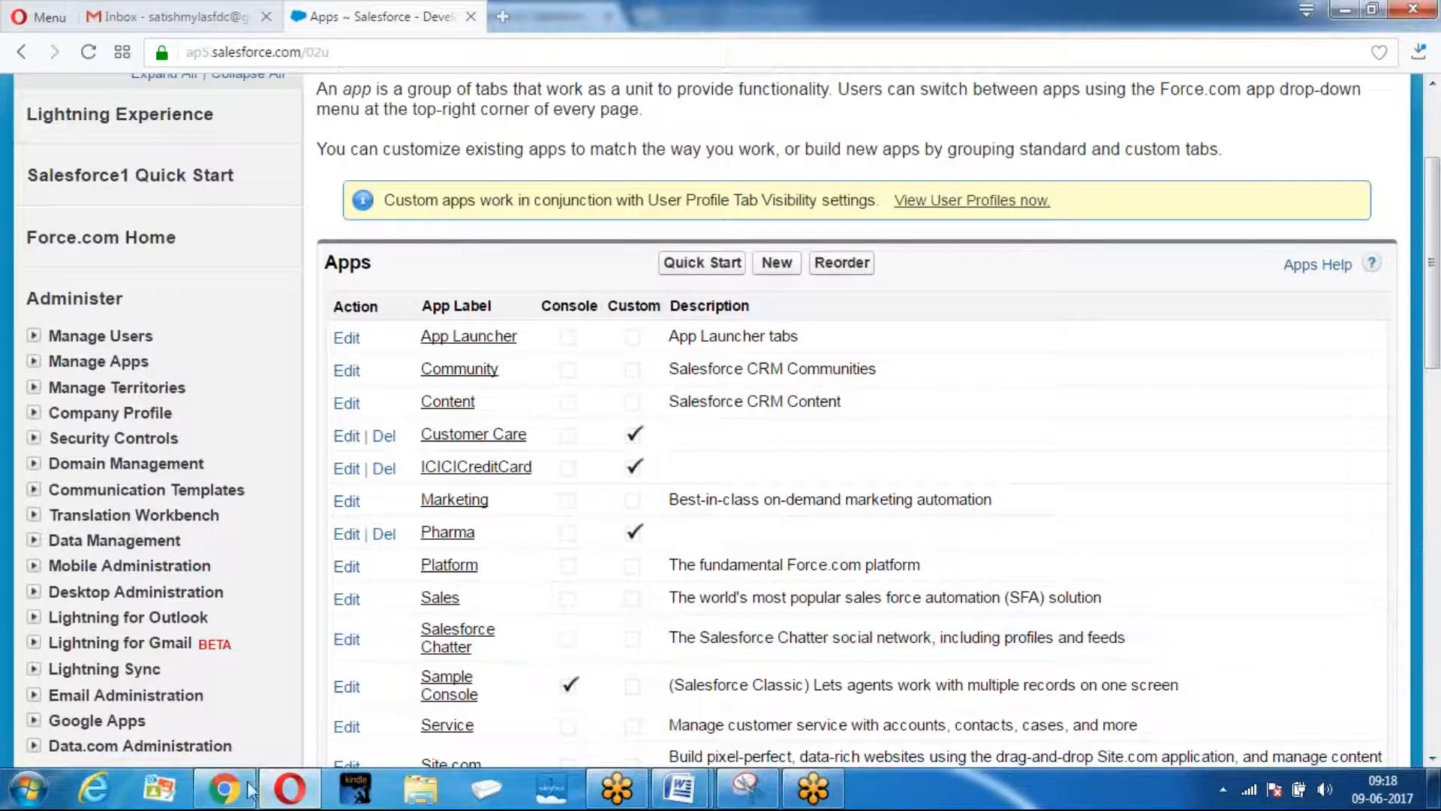
click(223, 790)
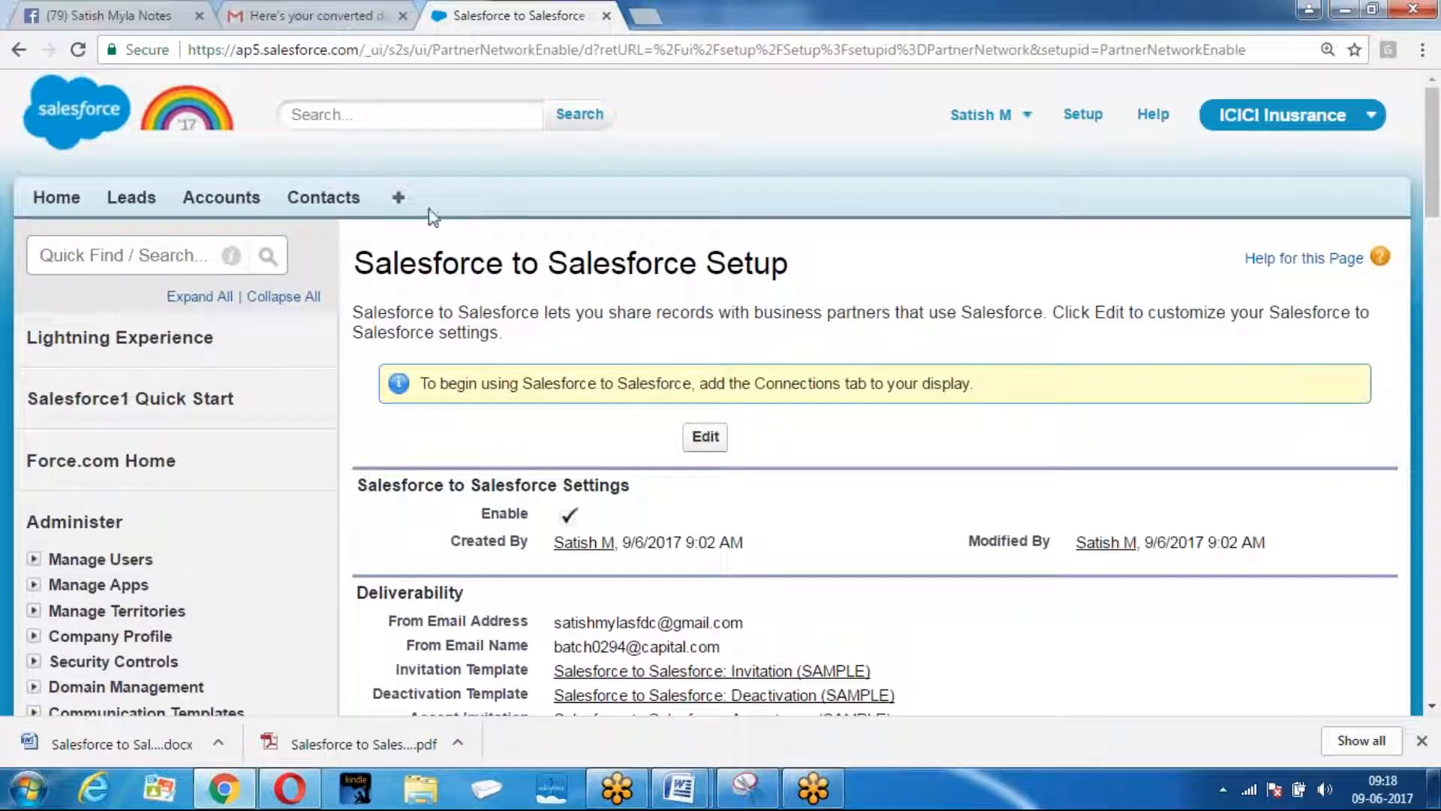
Open the ICICI Insurance app for editing from Setup's Create > Apps list.
click(1081, 117)
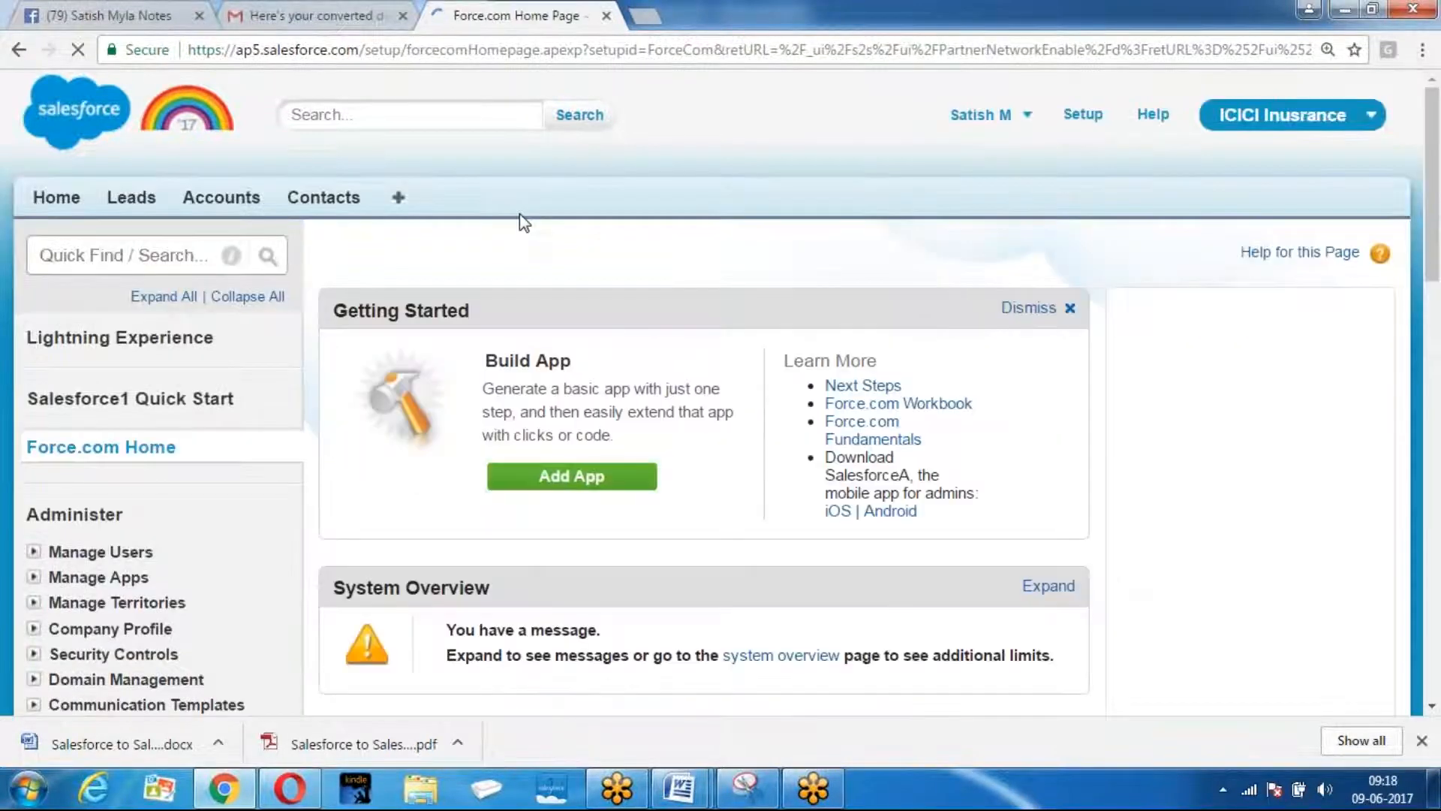
scroll(520, 213, down, 3)
scroll(492, 264, down, 7)
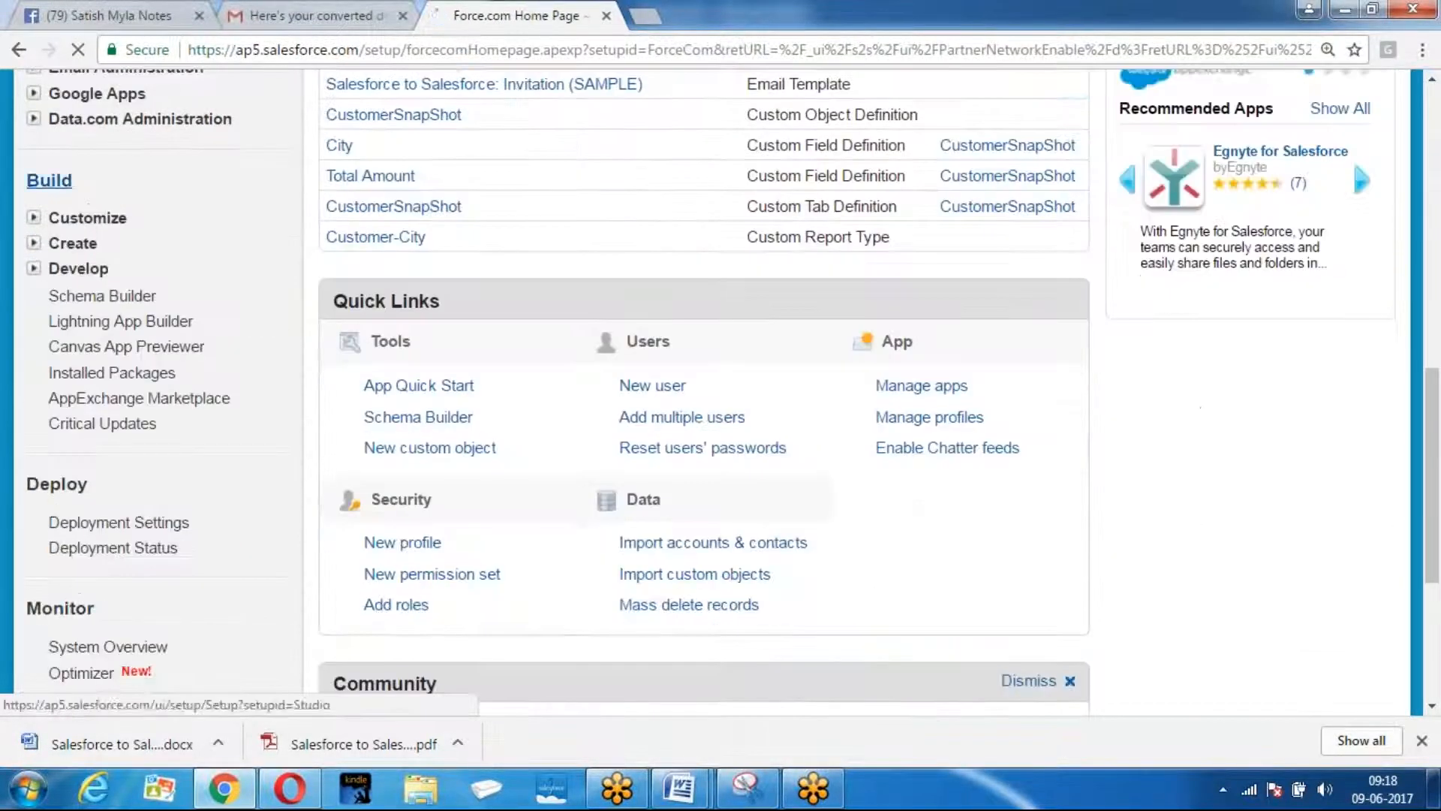
click(34, 245)
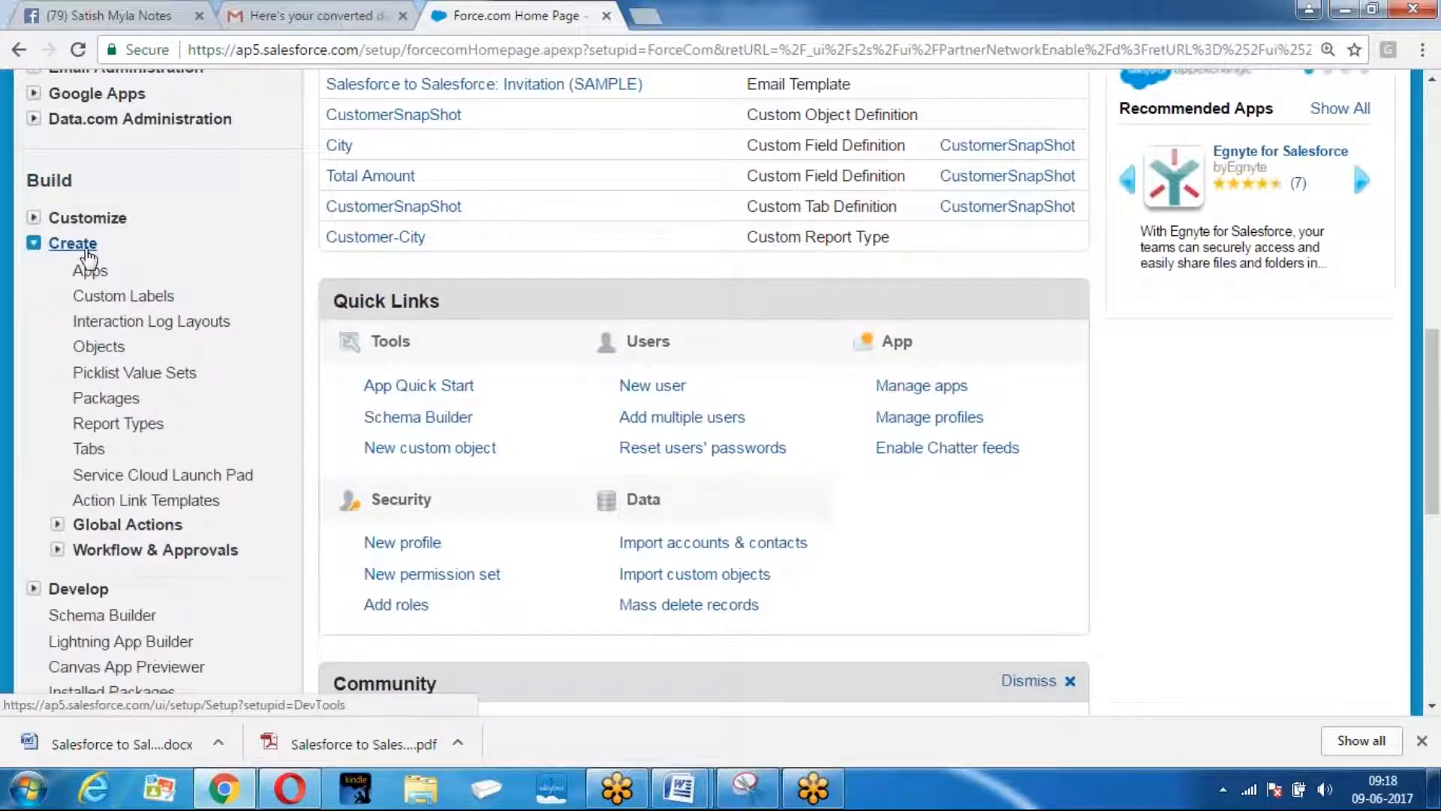
scroll(75, 248, down, 3)
scroll(113, 143, up, 1)
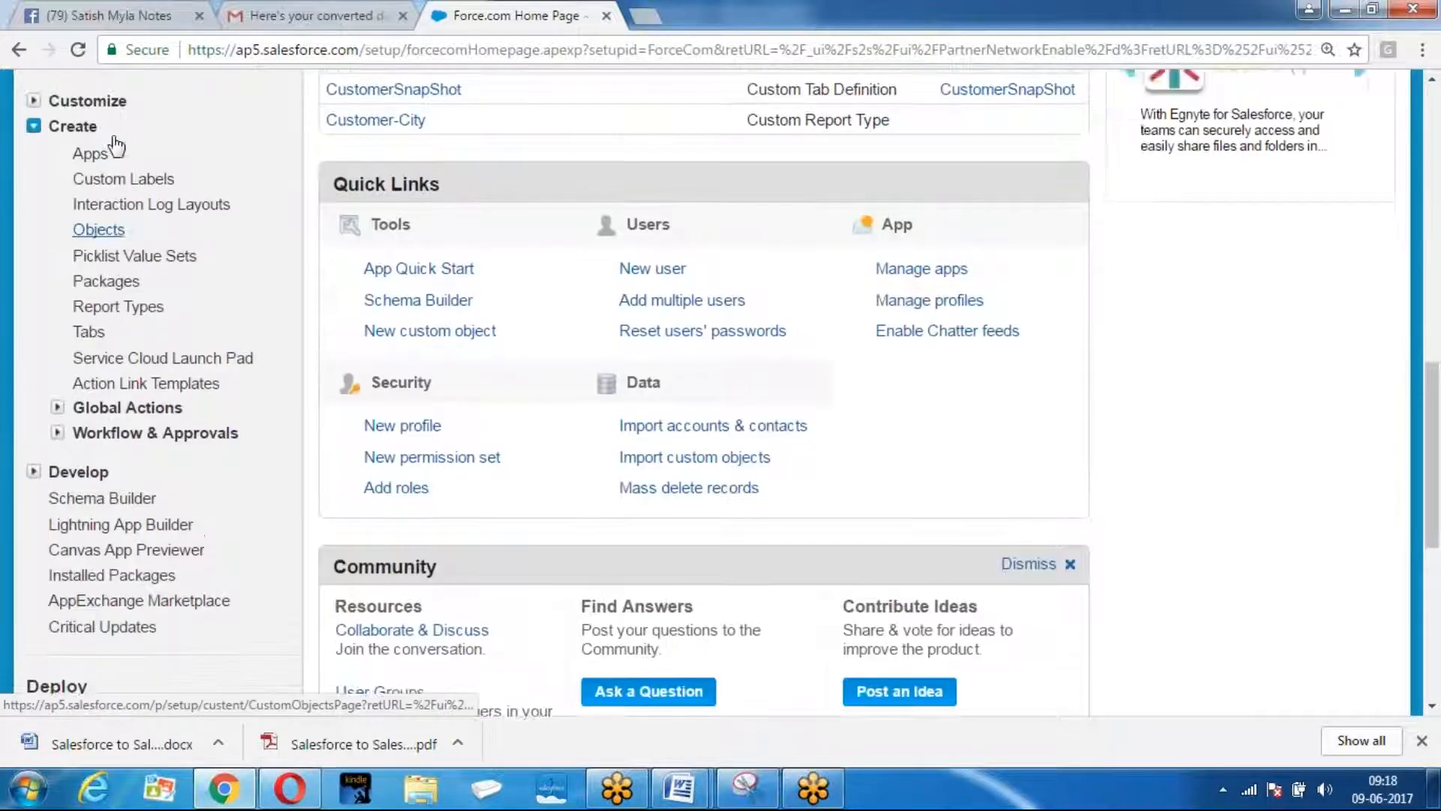
click(112, 146)
scroll(502, 203, down, 4)
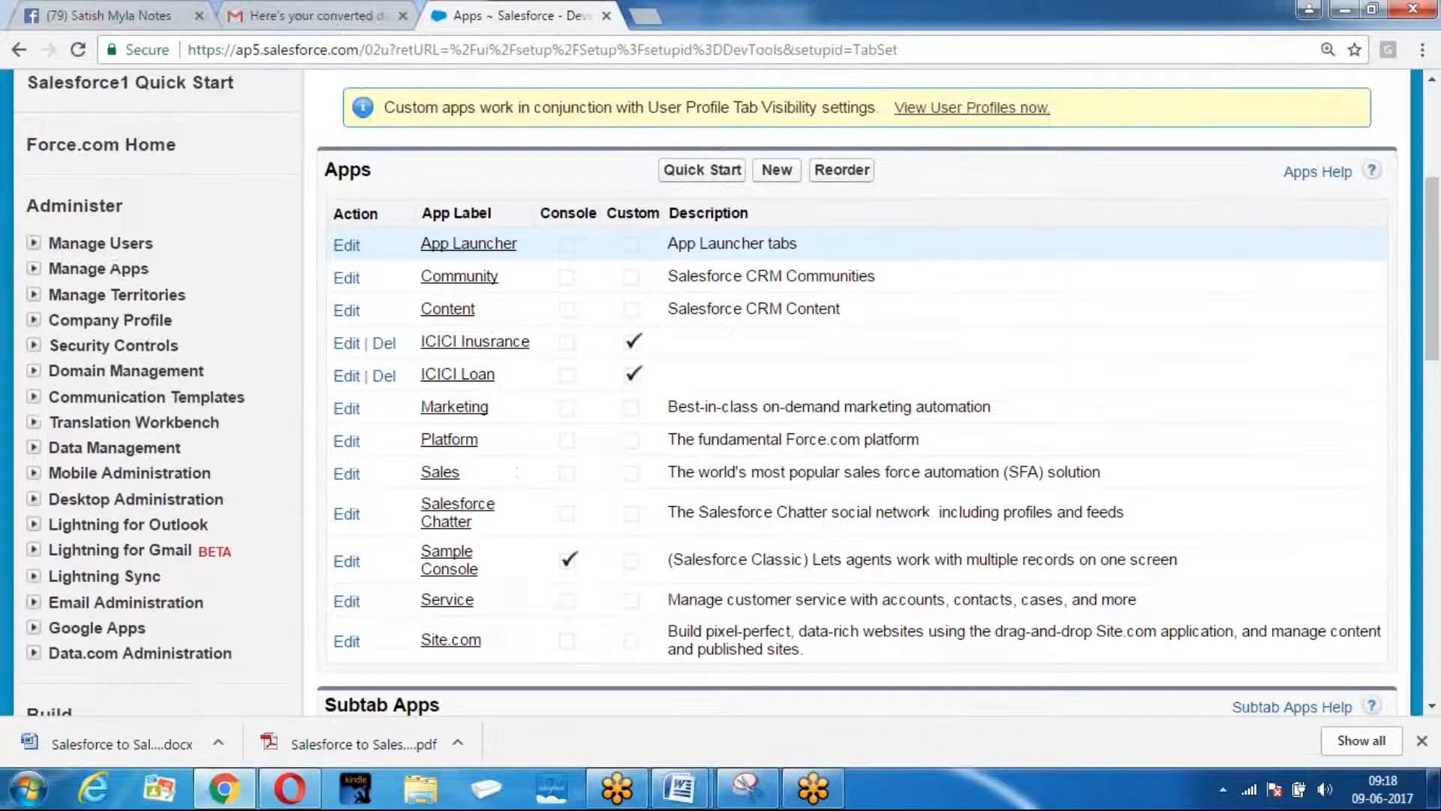
click(346, 344)
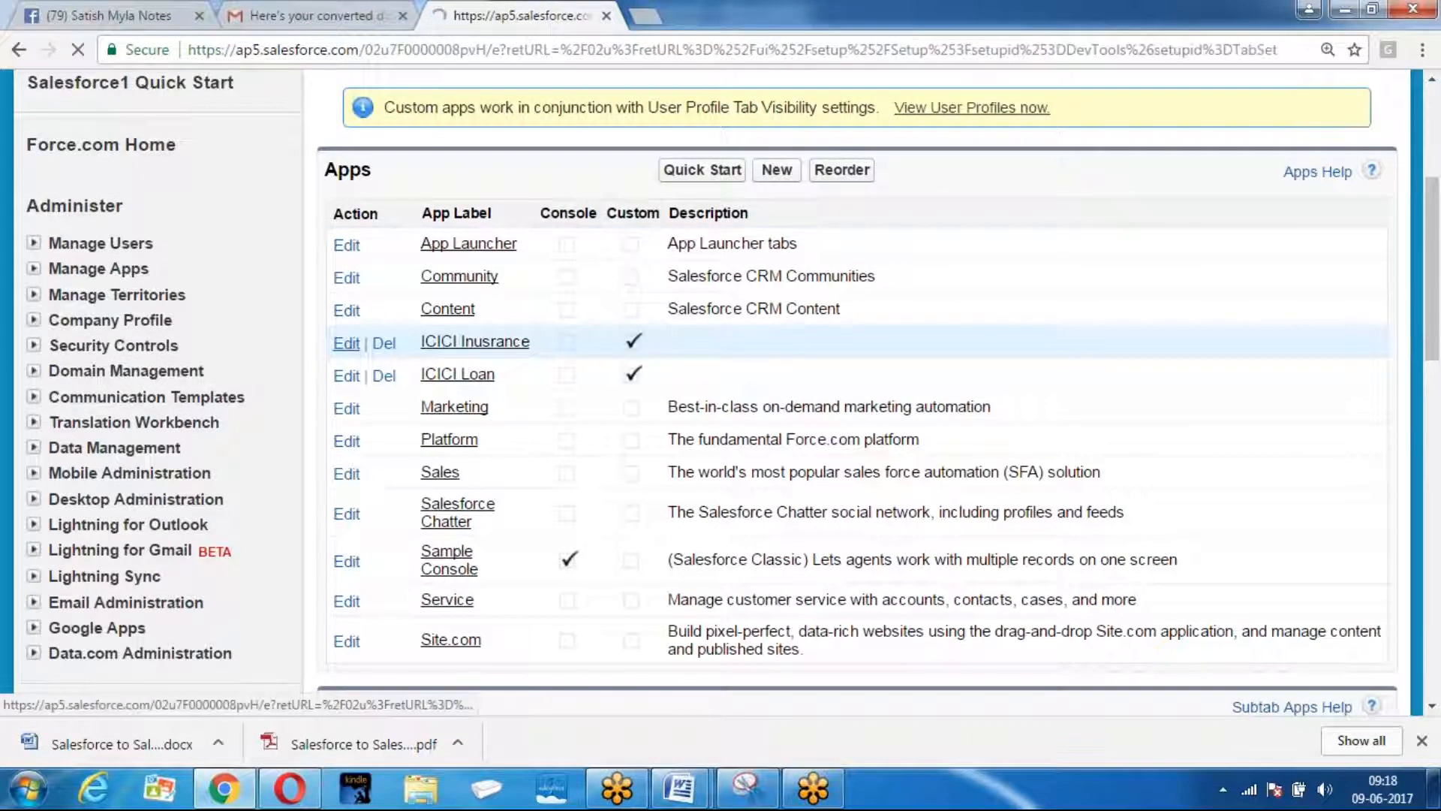
Add Connections to the ICICI Insurance app's selected tabs and save.
scroll(817, 372, down, 4)
scroll(817, 373, down, 4)
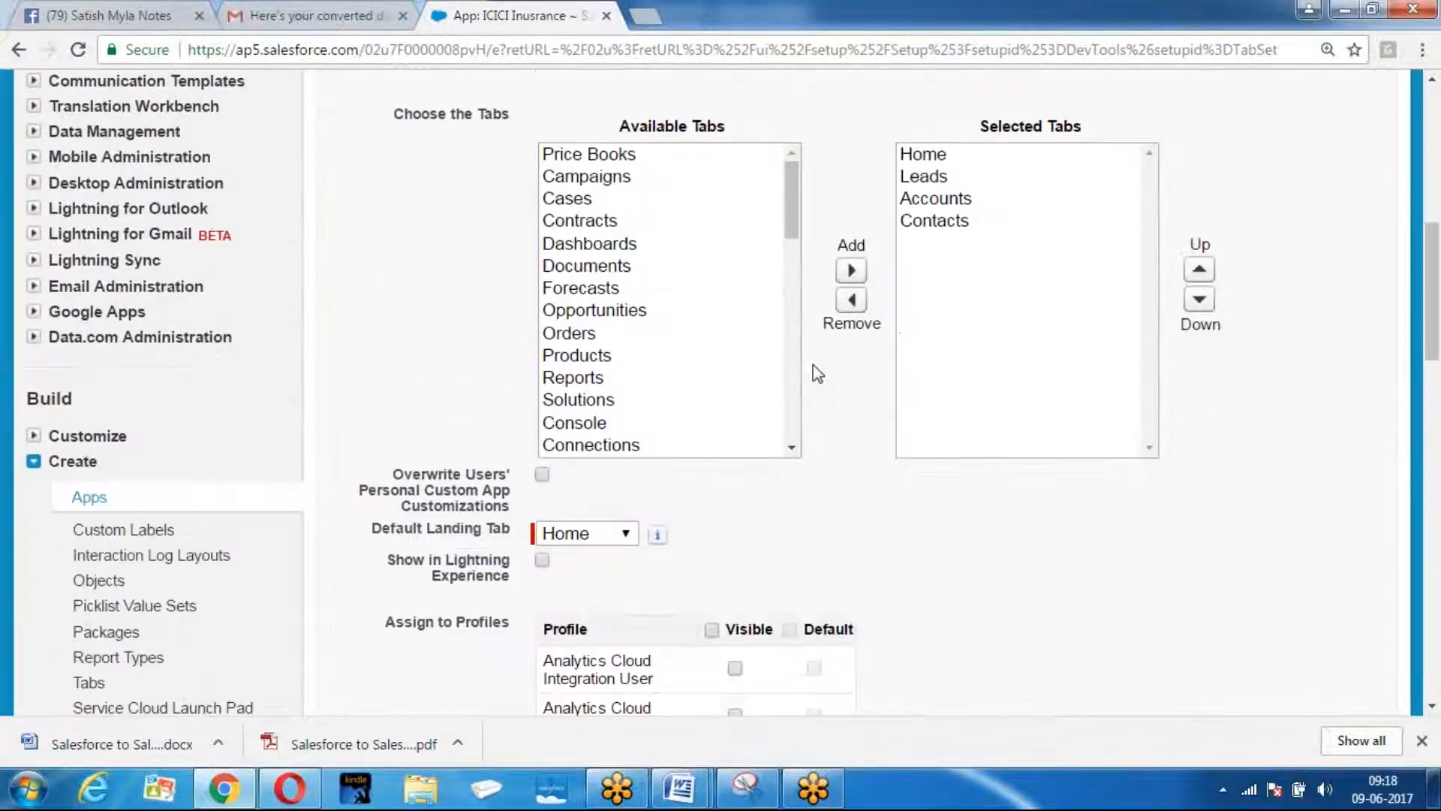
click(621, 446)
click(850, 272)
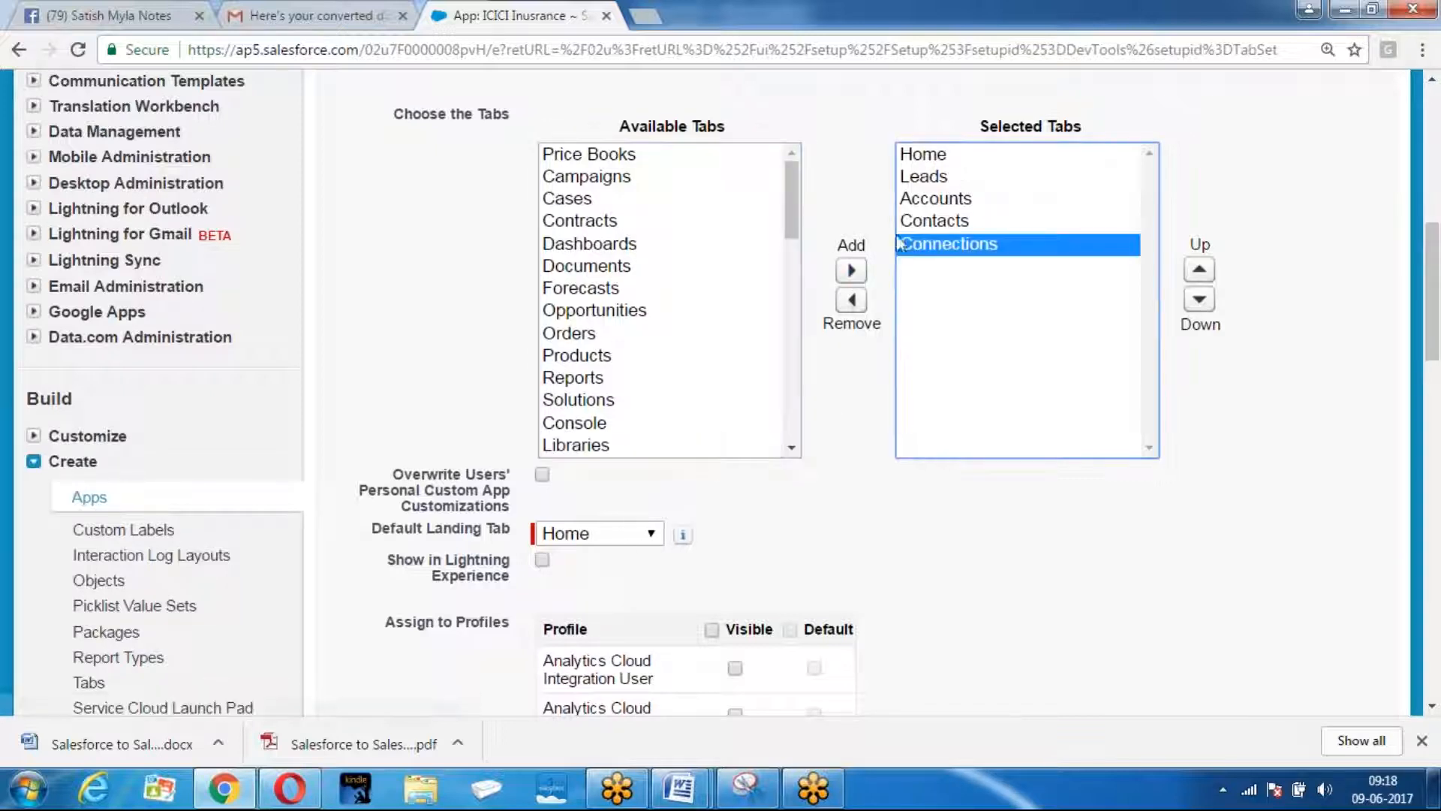
scroll(939, 479, down, 15)
scroll(928, 533, down, 6)
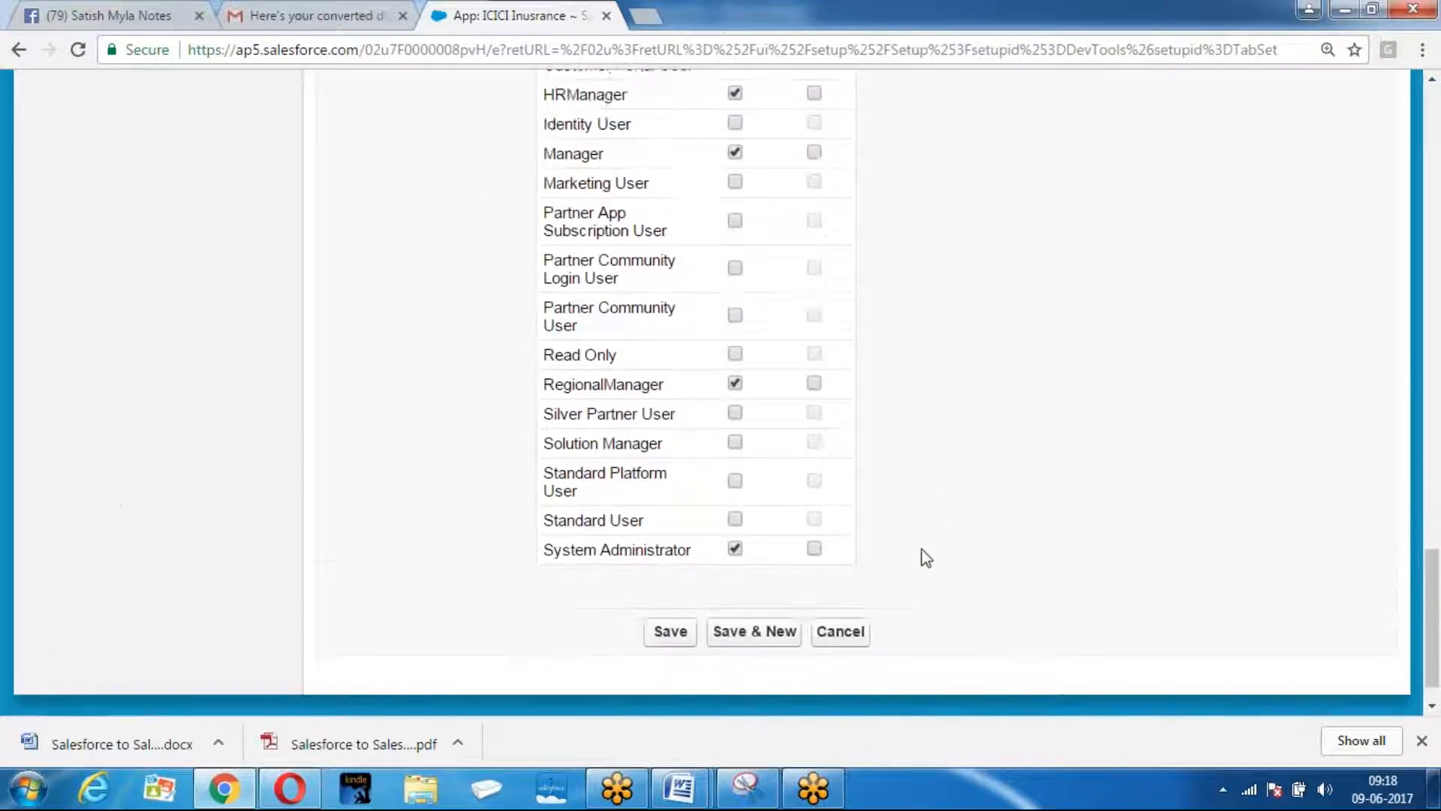
click(678, 585)
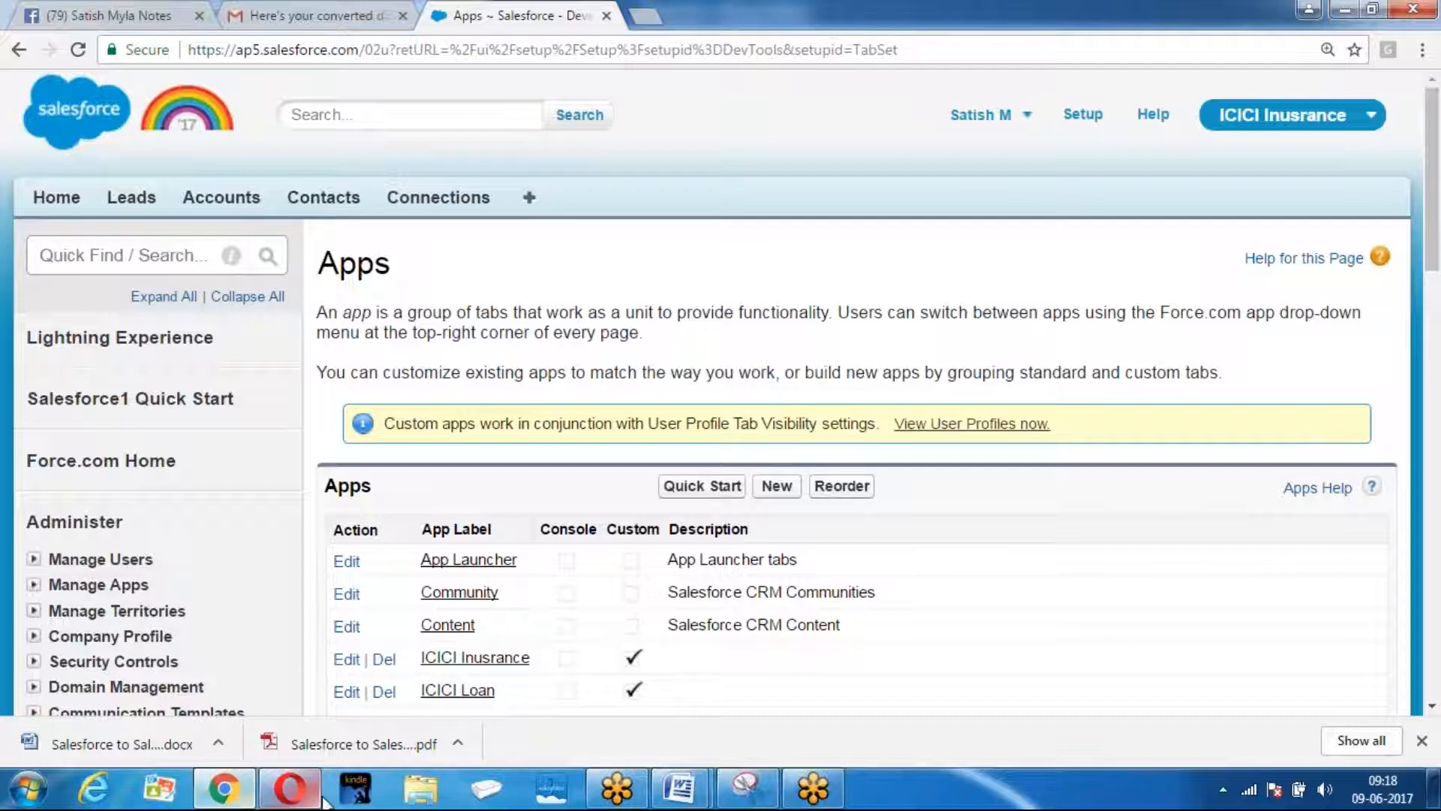
click(289, 788)
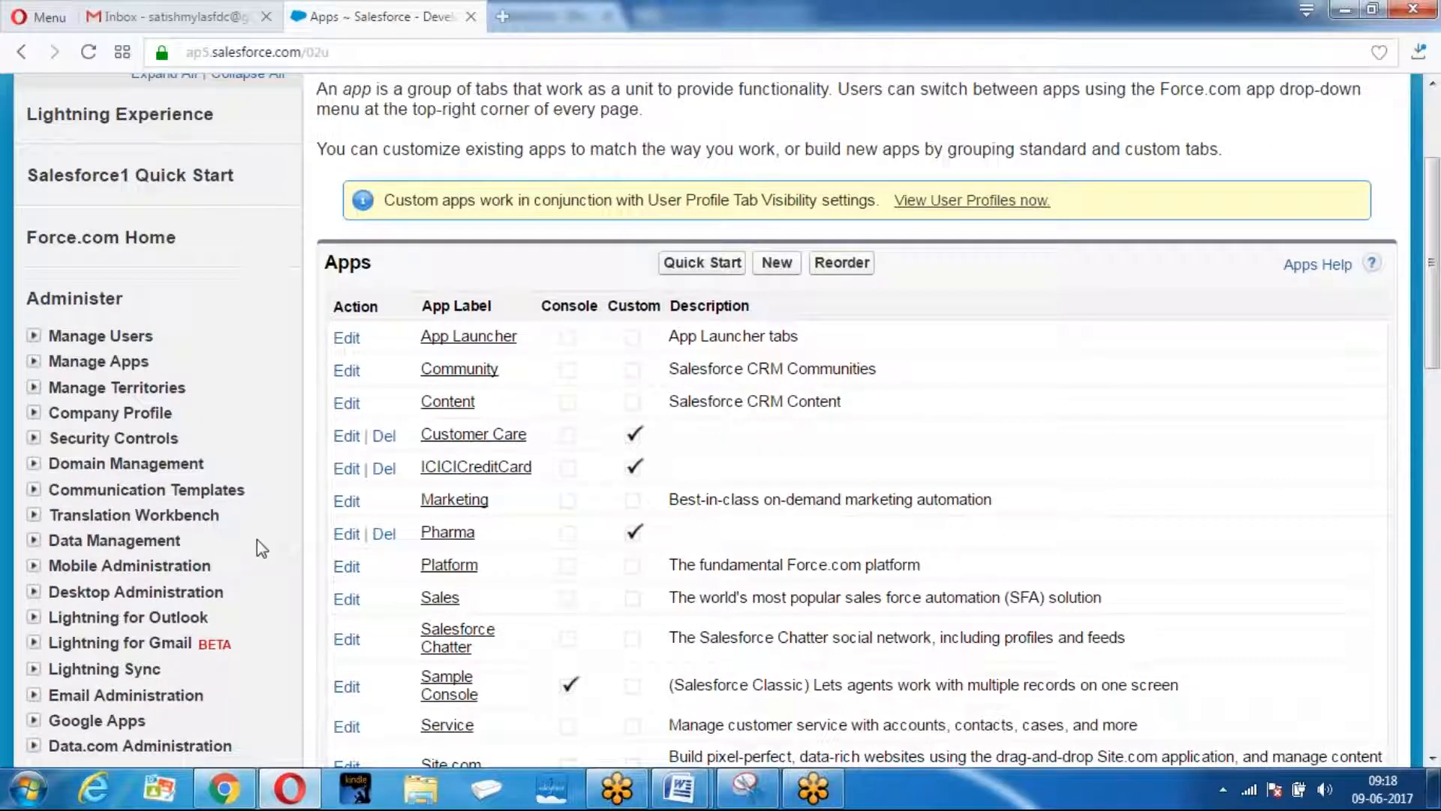
Create a new connection for the ICICIInsurance contact and send the invitation.
scroll(257, 539, up, 3)
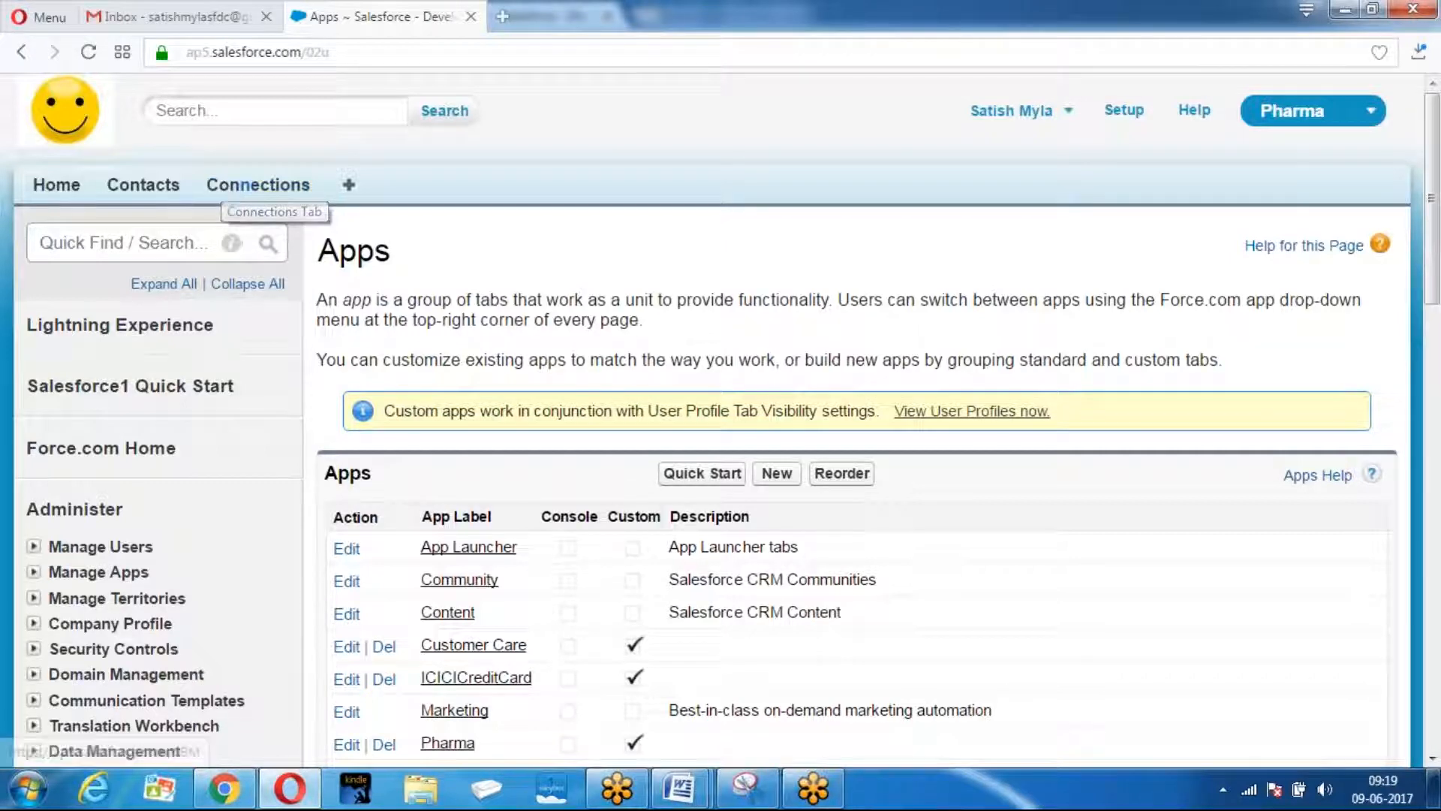
click(252, 191)
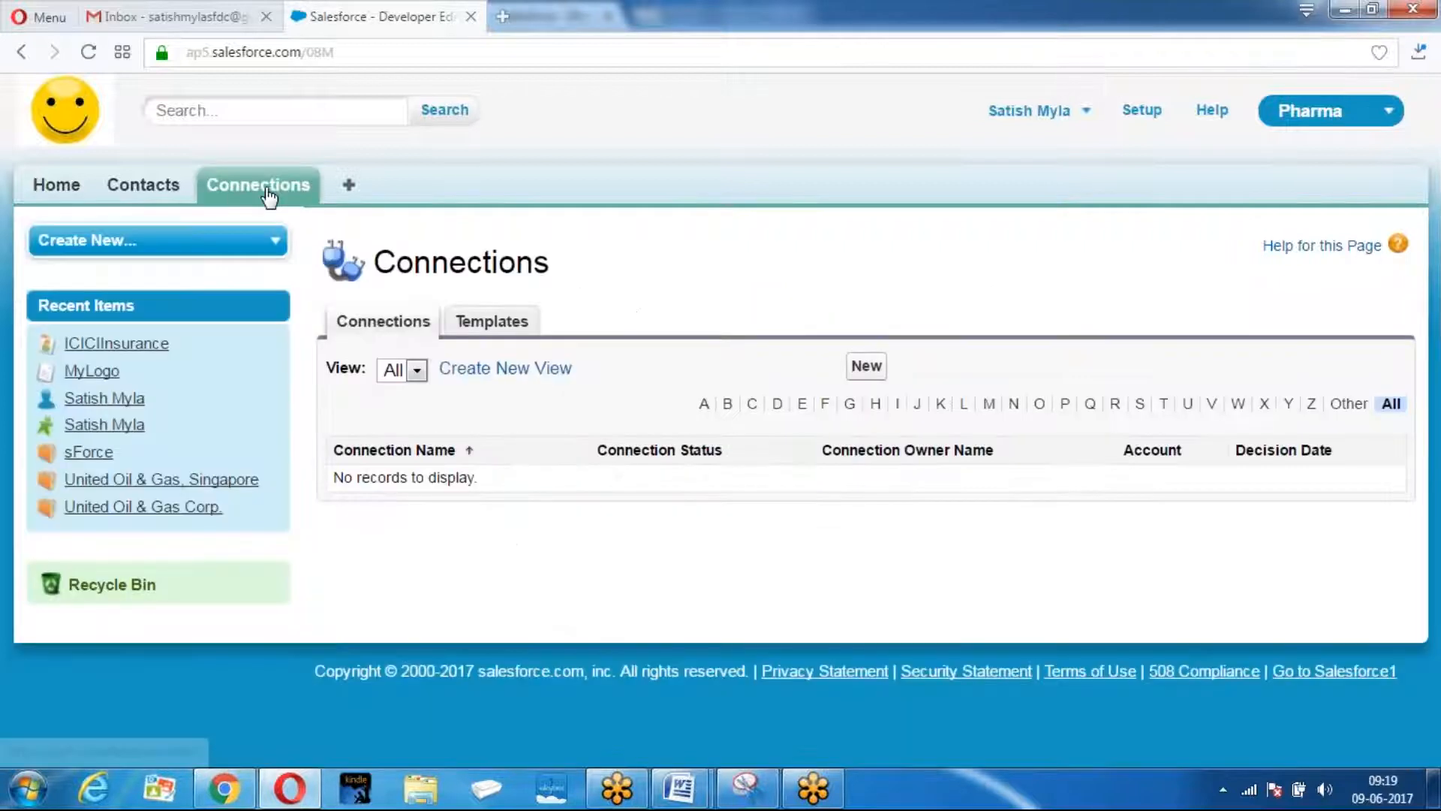
click(873, 369)
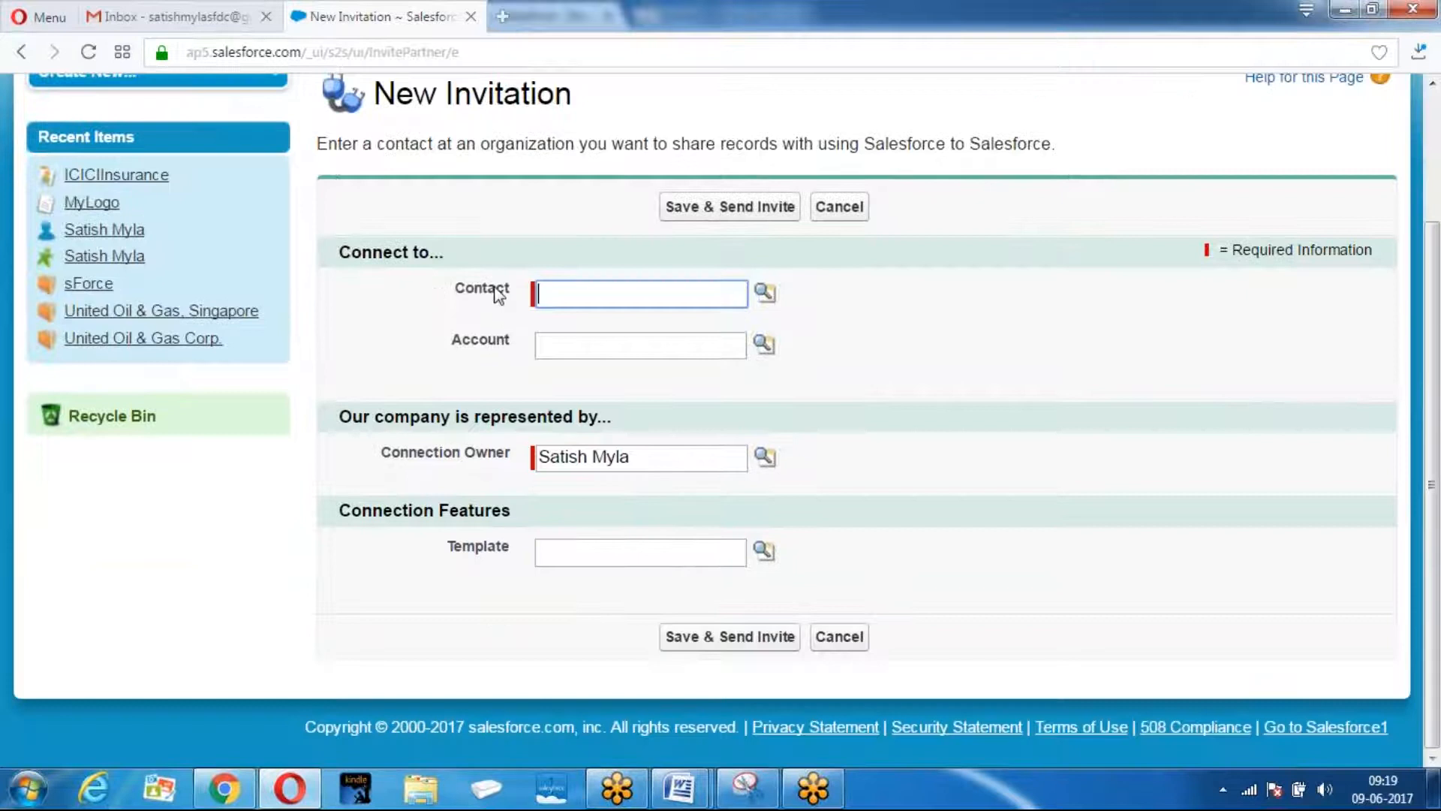
click(767, 294)
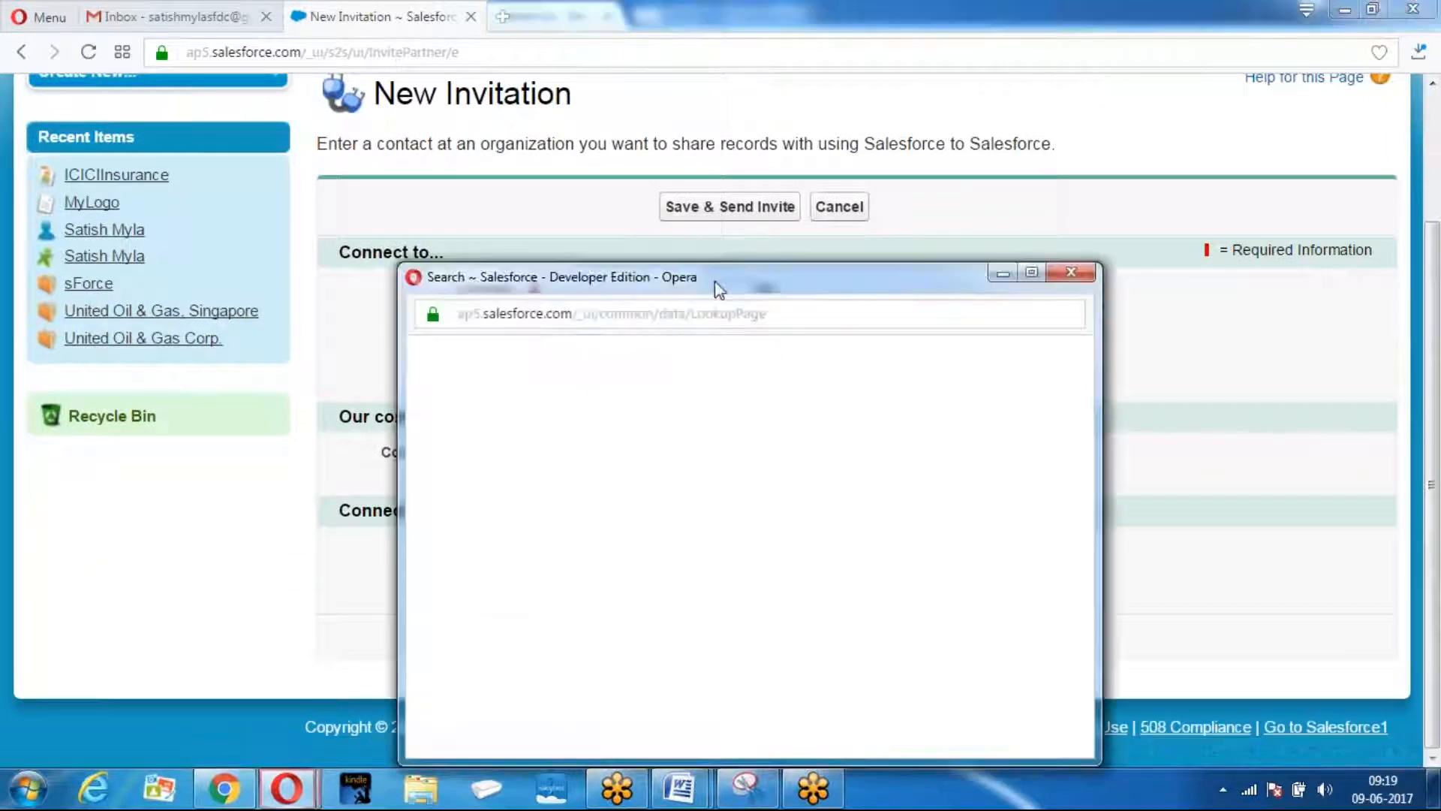
click(492, 594)
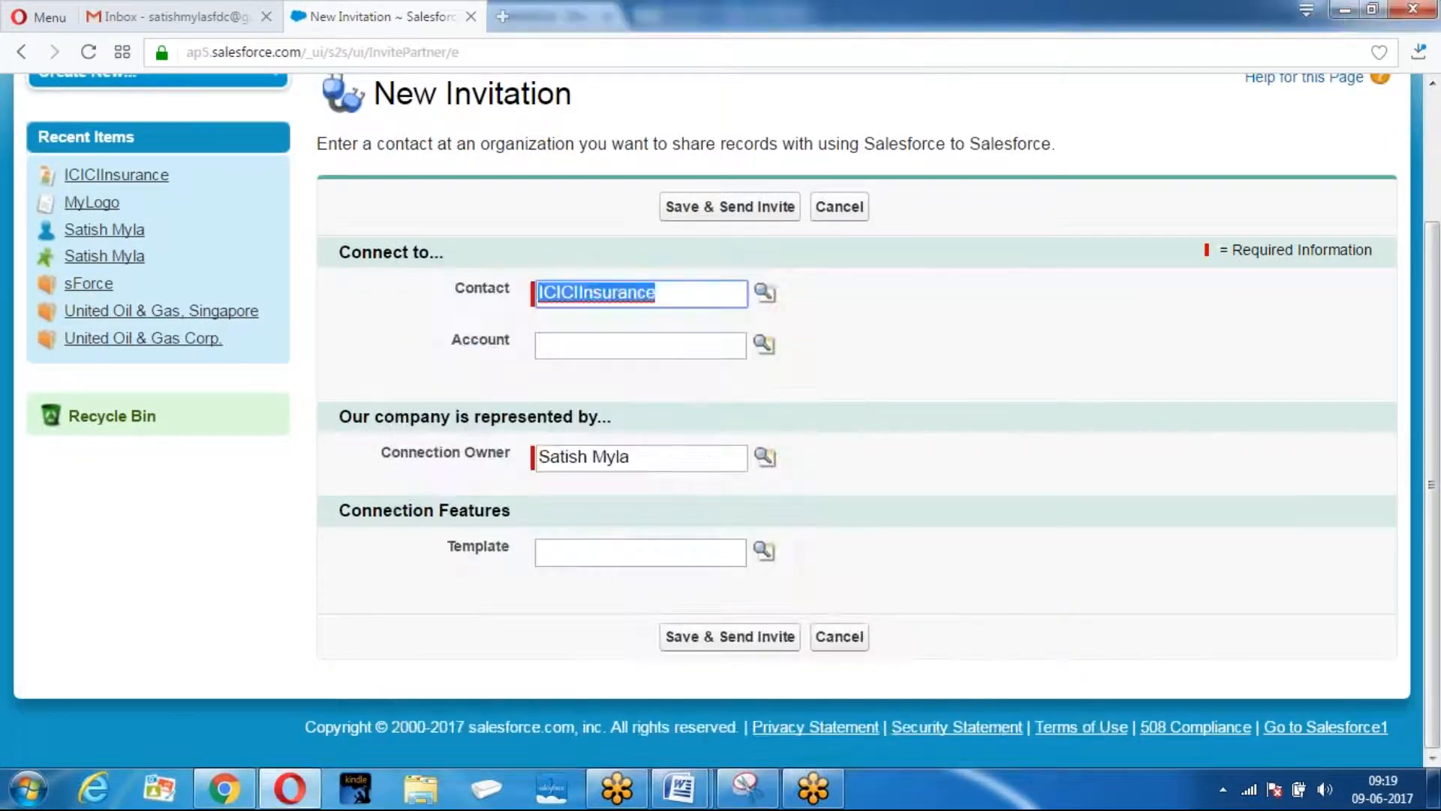
click(712, 640)
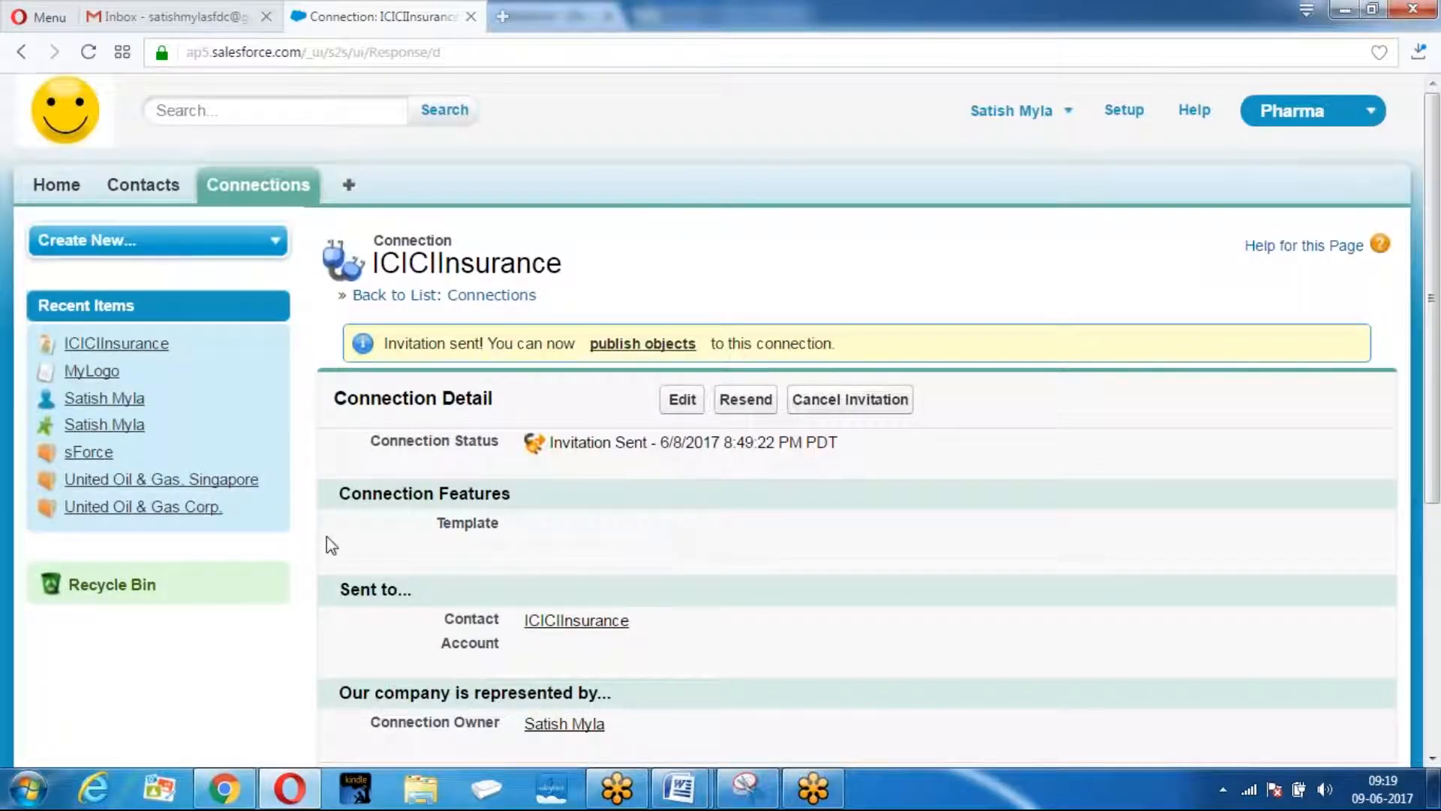
click(224, 788)
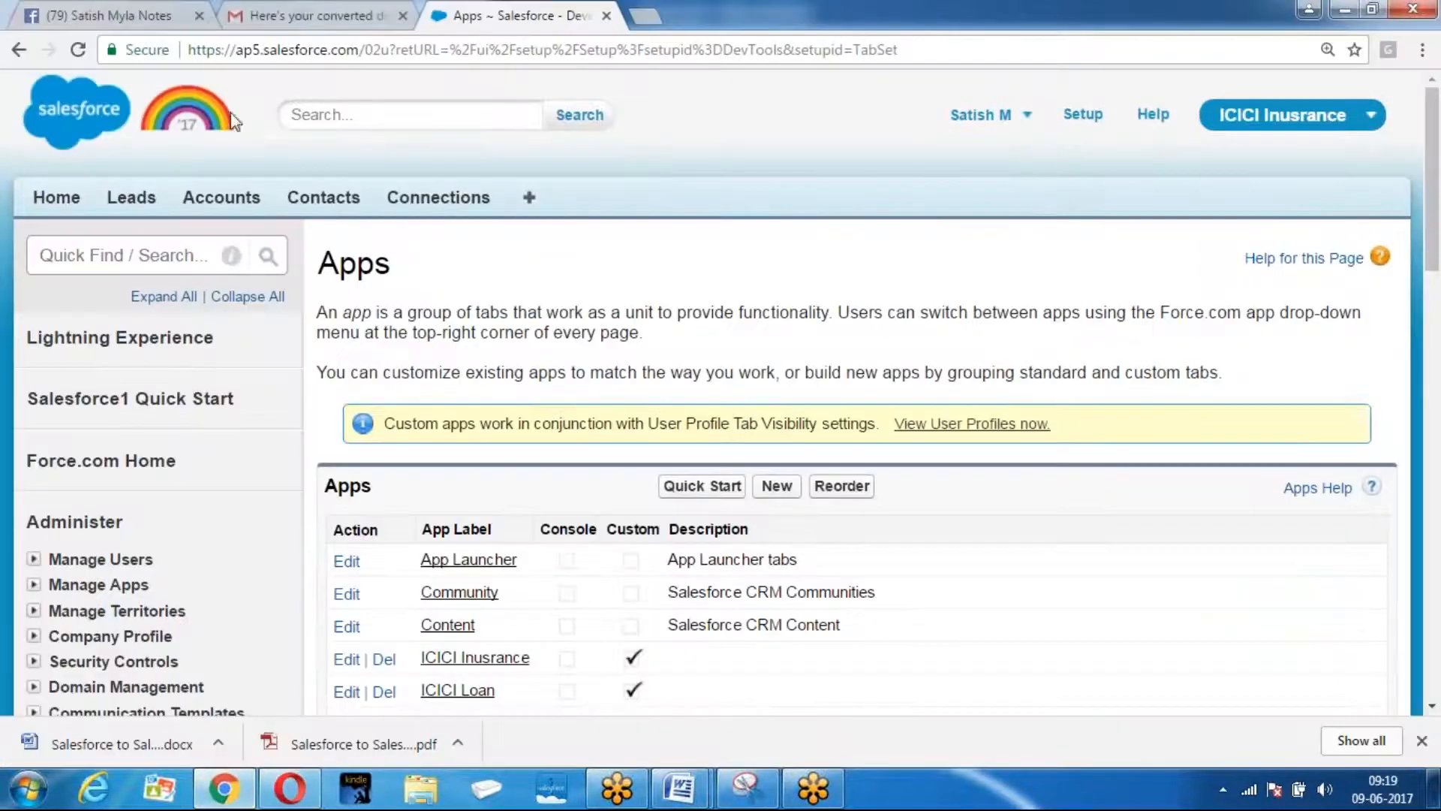
Refresh the Gmail inbox, open CapitalGroup's invitation e-mail and follow its login.salesforce.com link.
click(298, 15)
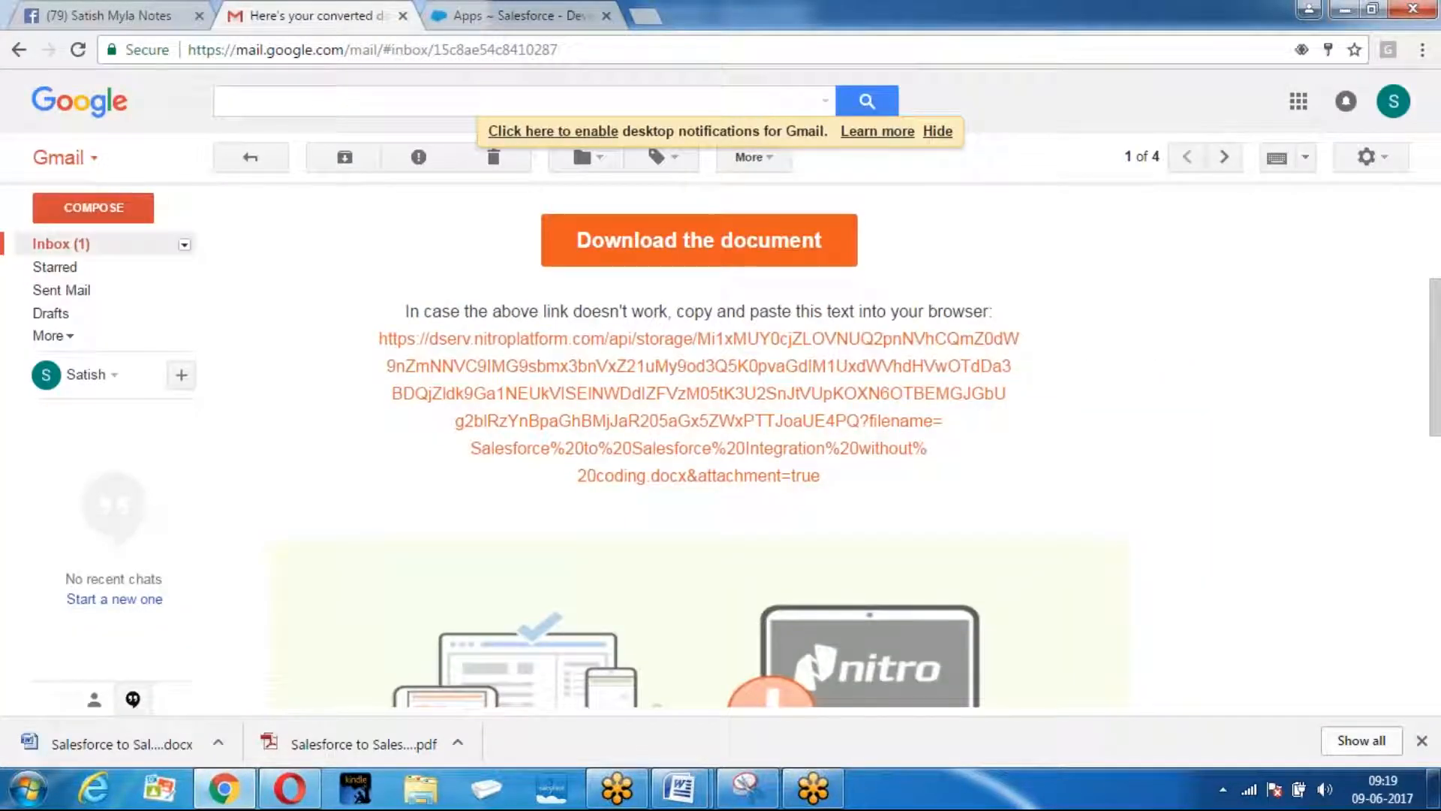
click(70, 246)
click(52, 247)
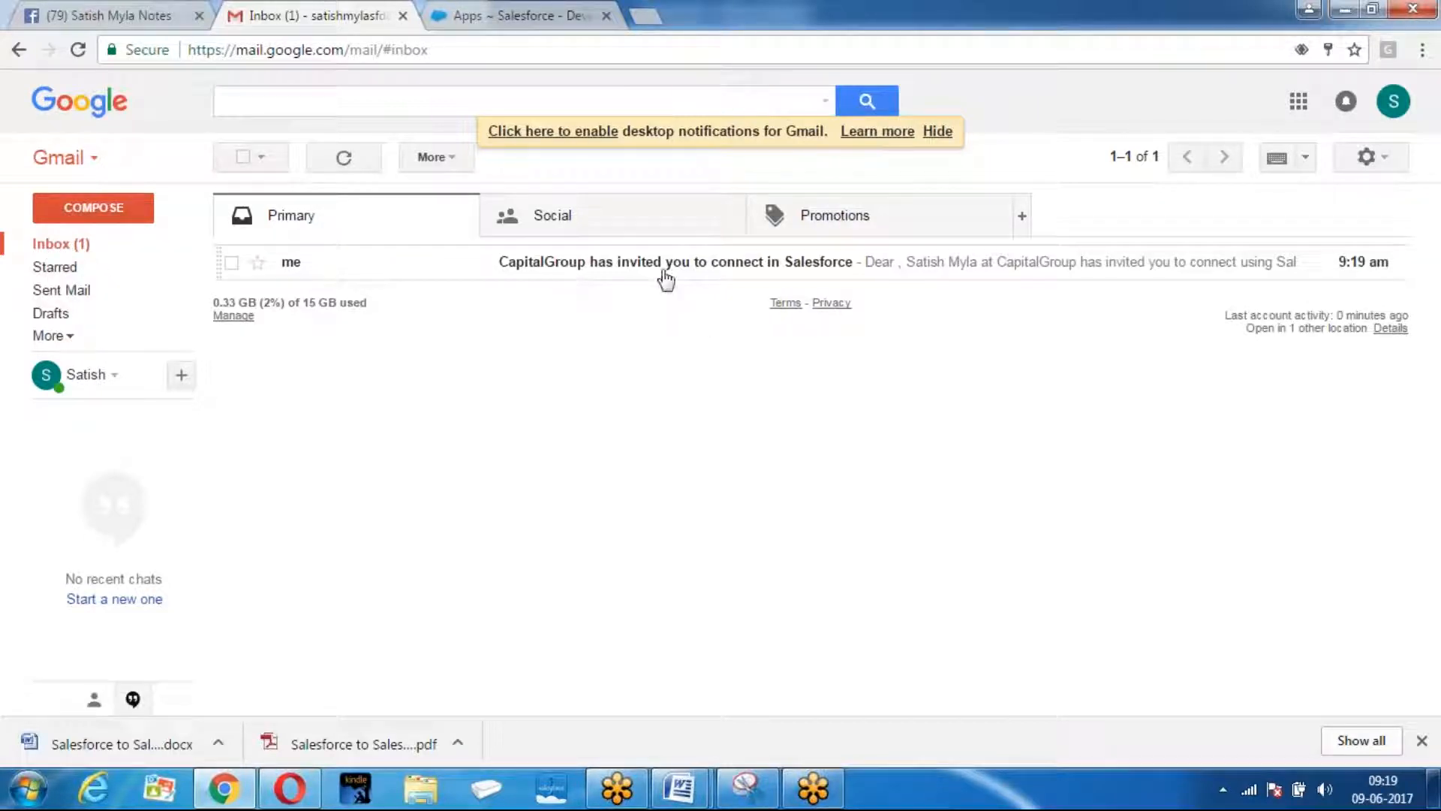
click(623, 265)
scroll(627, 301, down, 2)
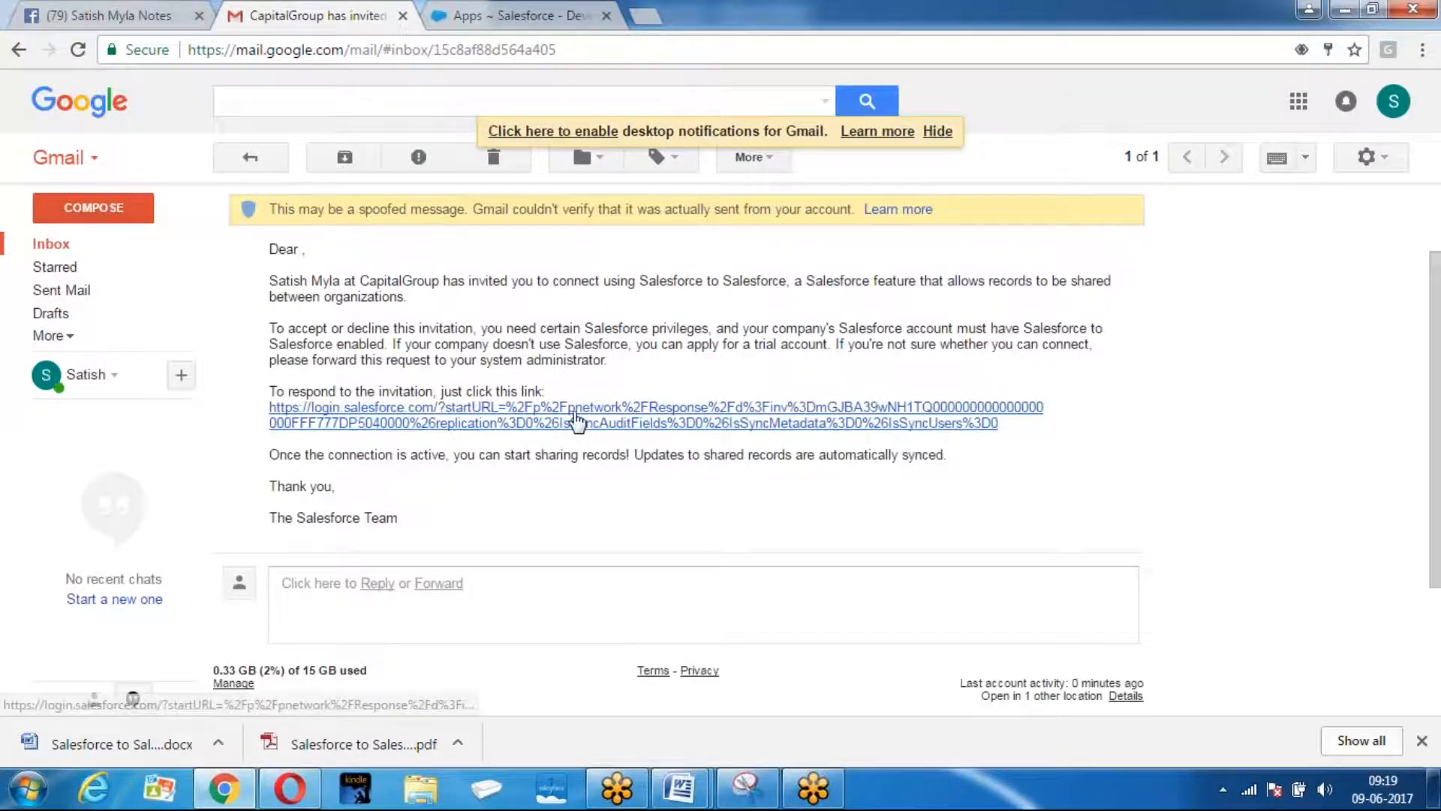
click(573, 414)
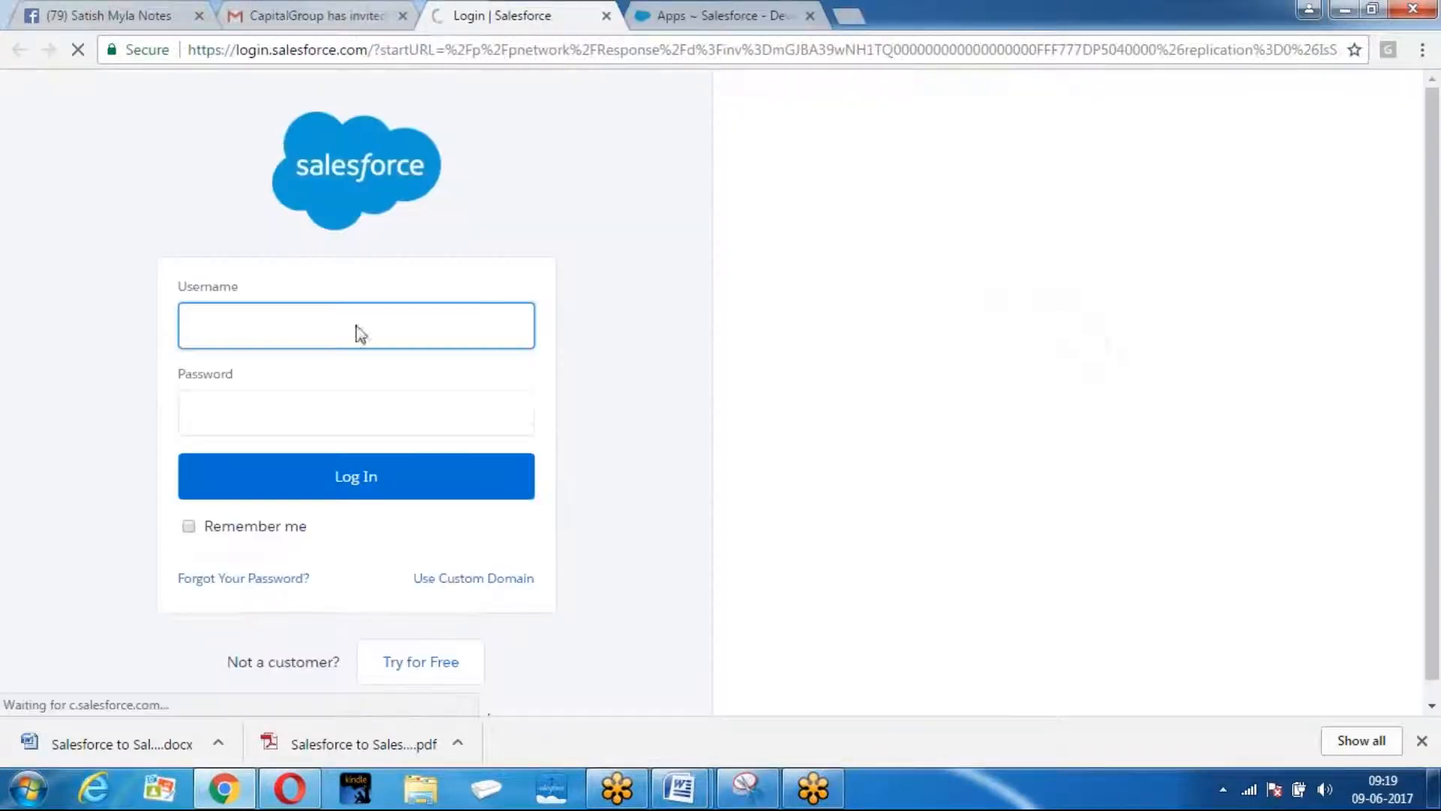
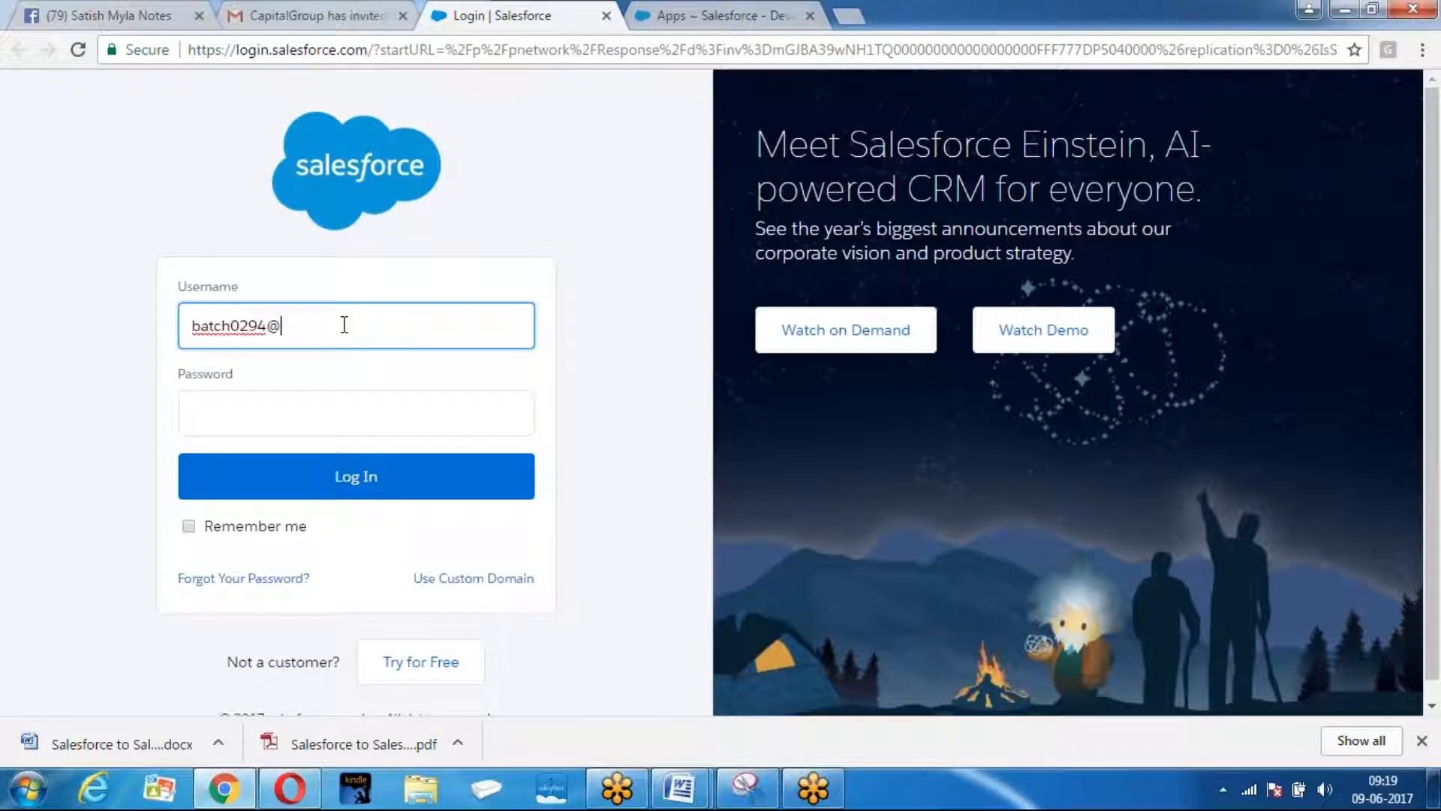
Log in to the invited org with its username and password and accept CapitalGroup's connection invitation.
key(Tab)
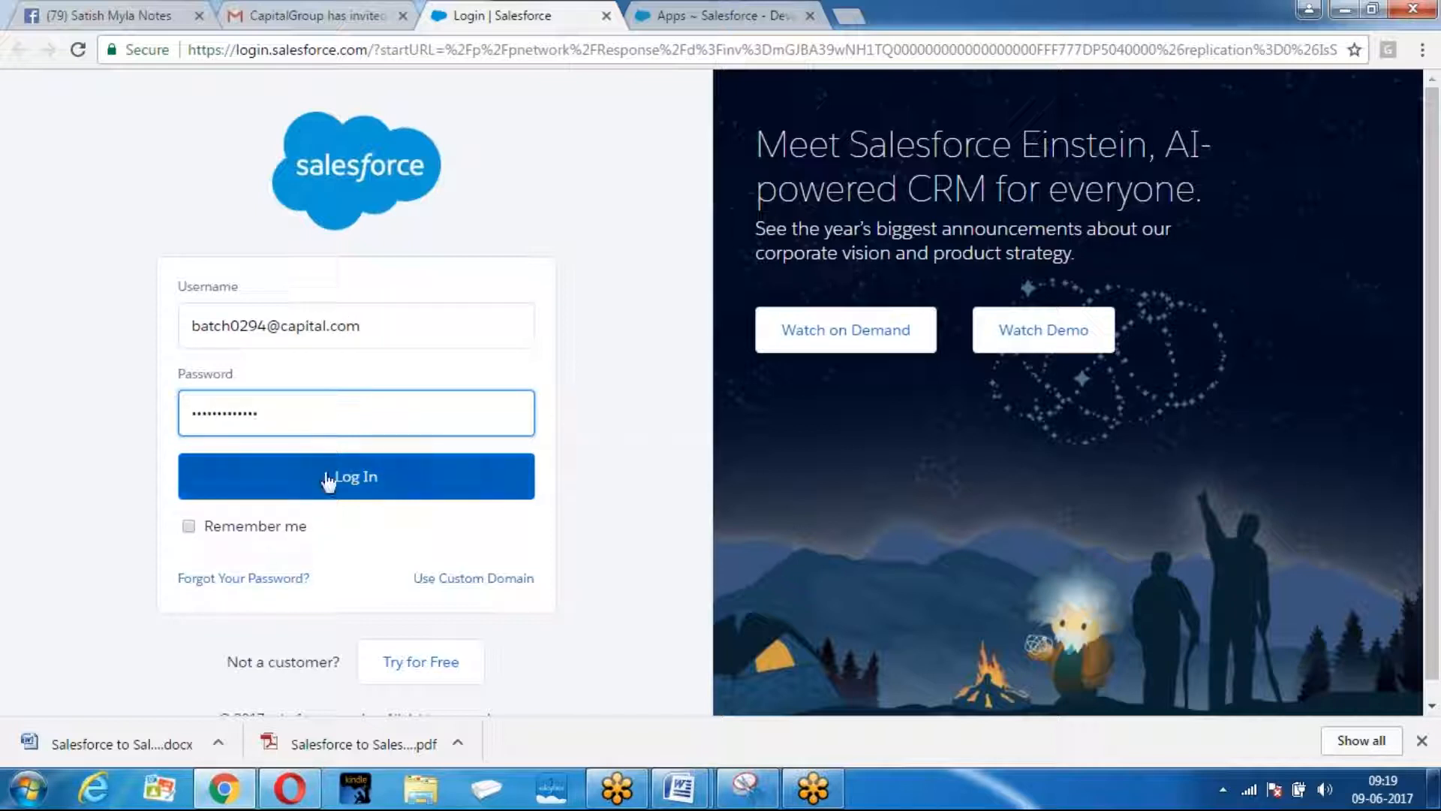
click(370, 476)
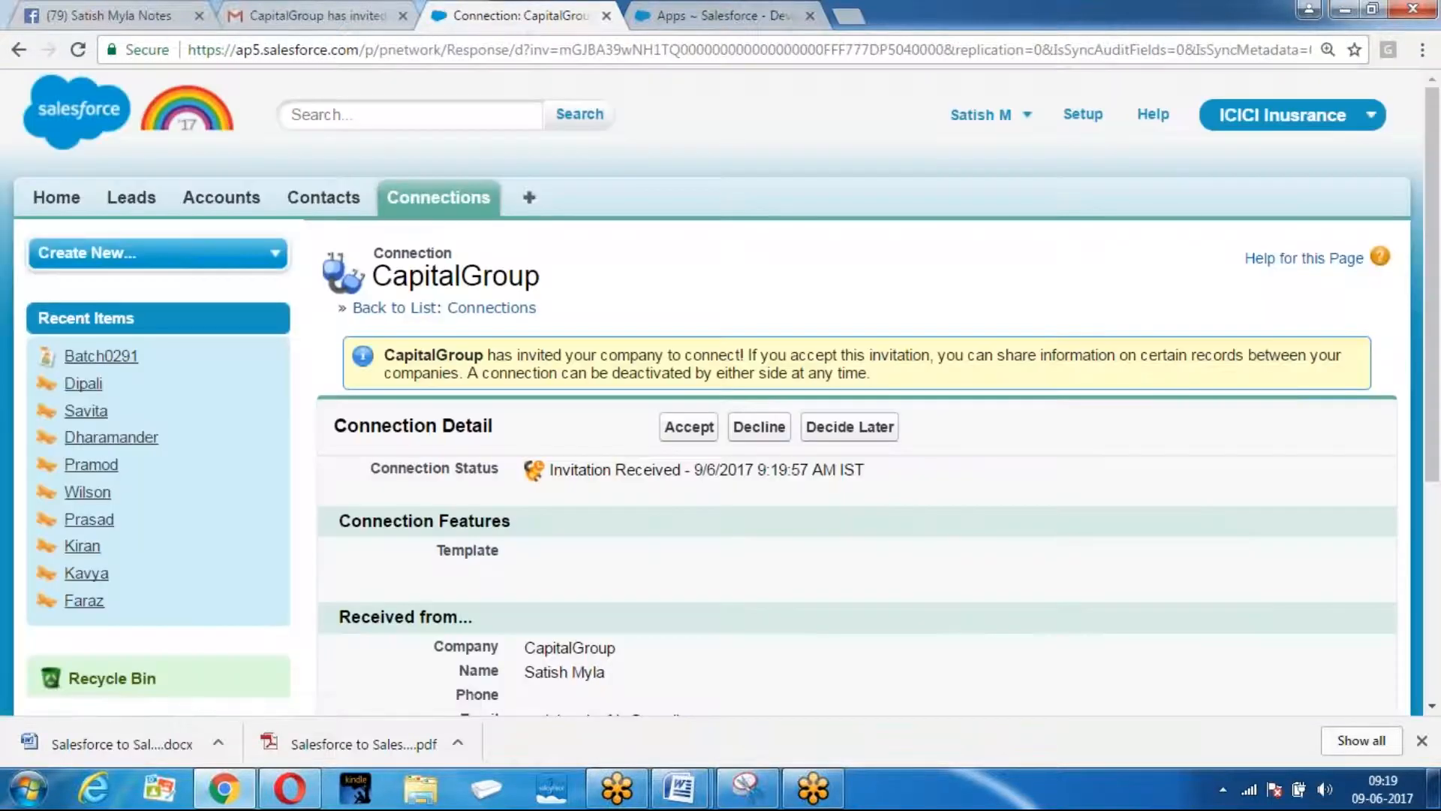
scroll(798, 193, down, 2)
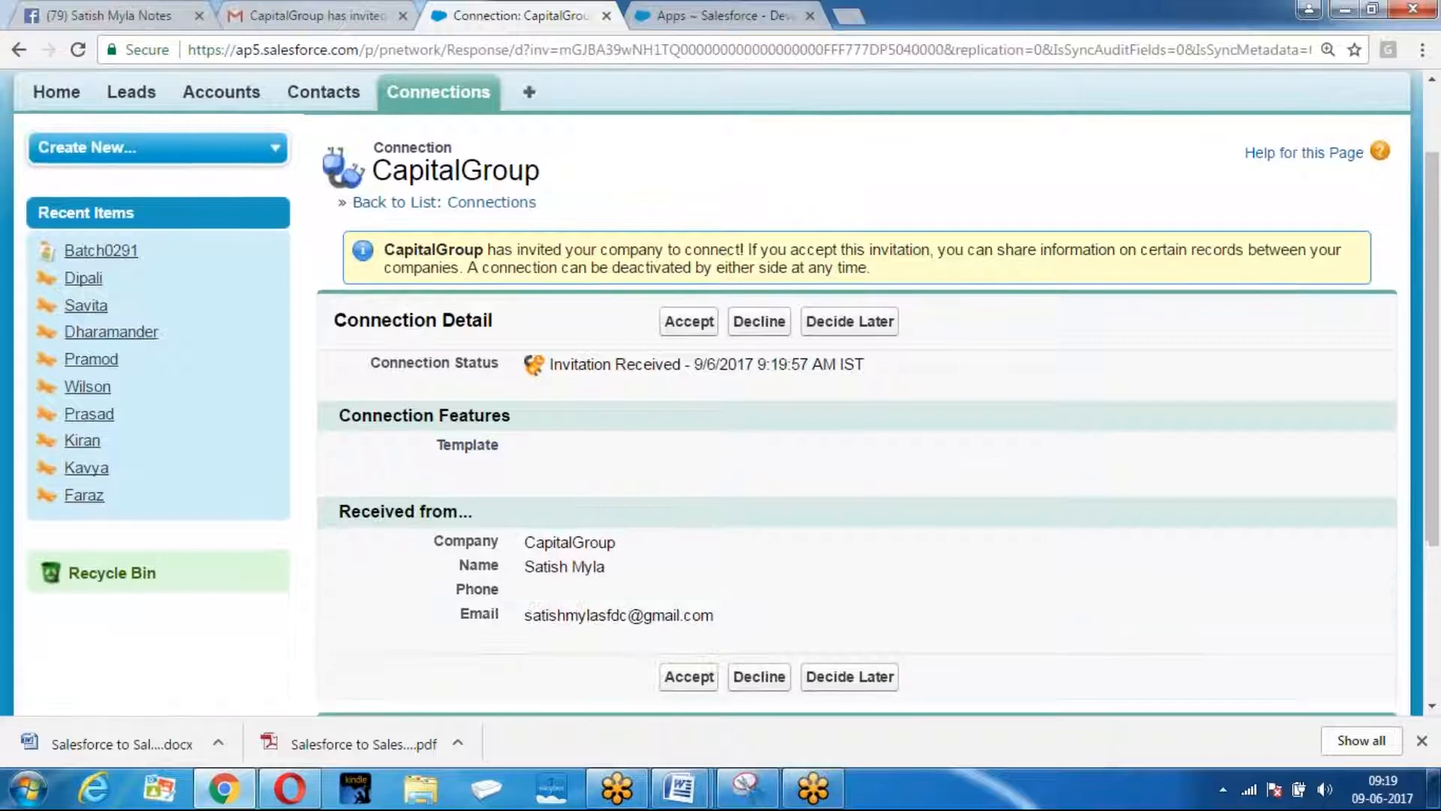
click(691, 331)
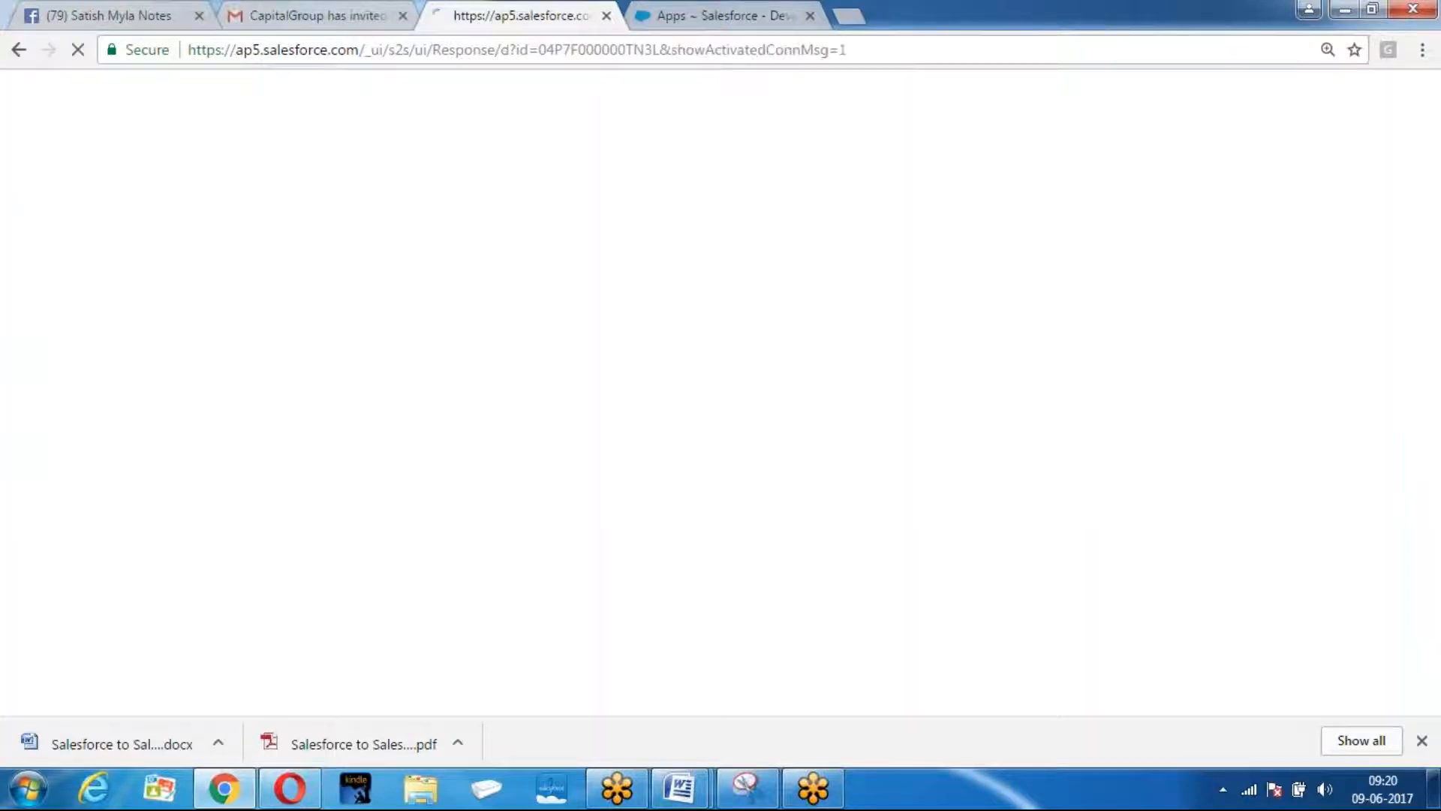
scroll(448, 473, down, 3)
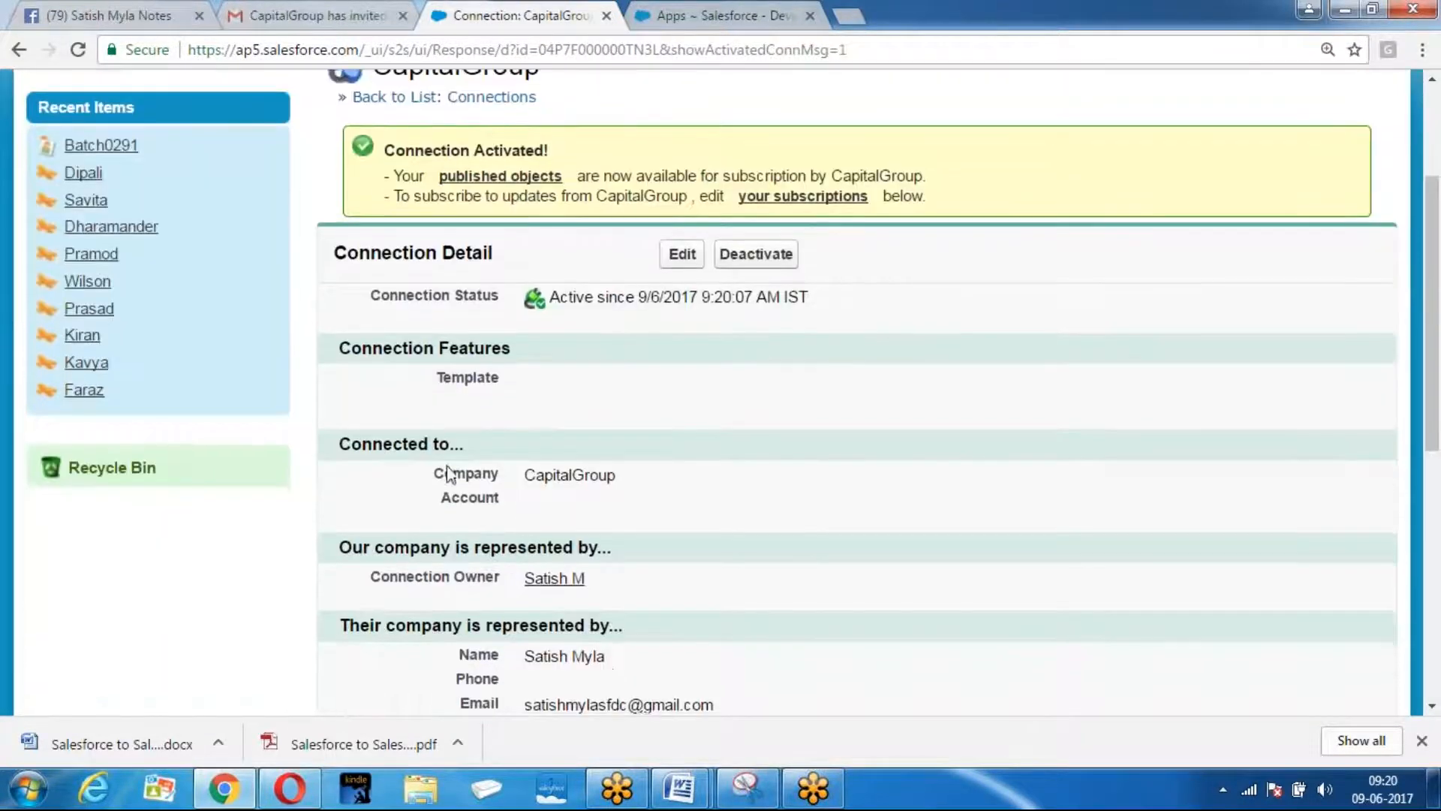
click(290, 788)
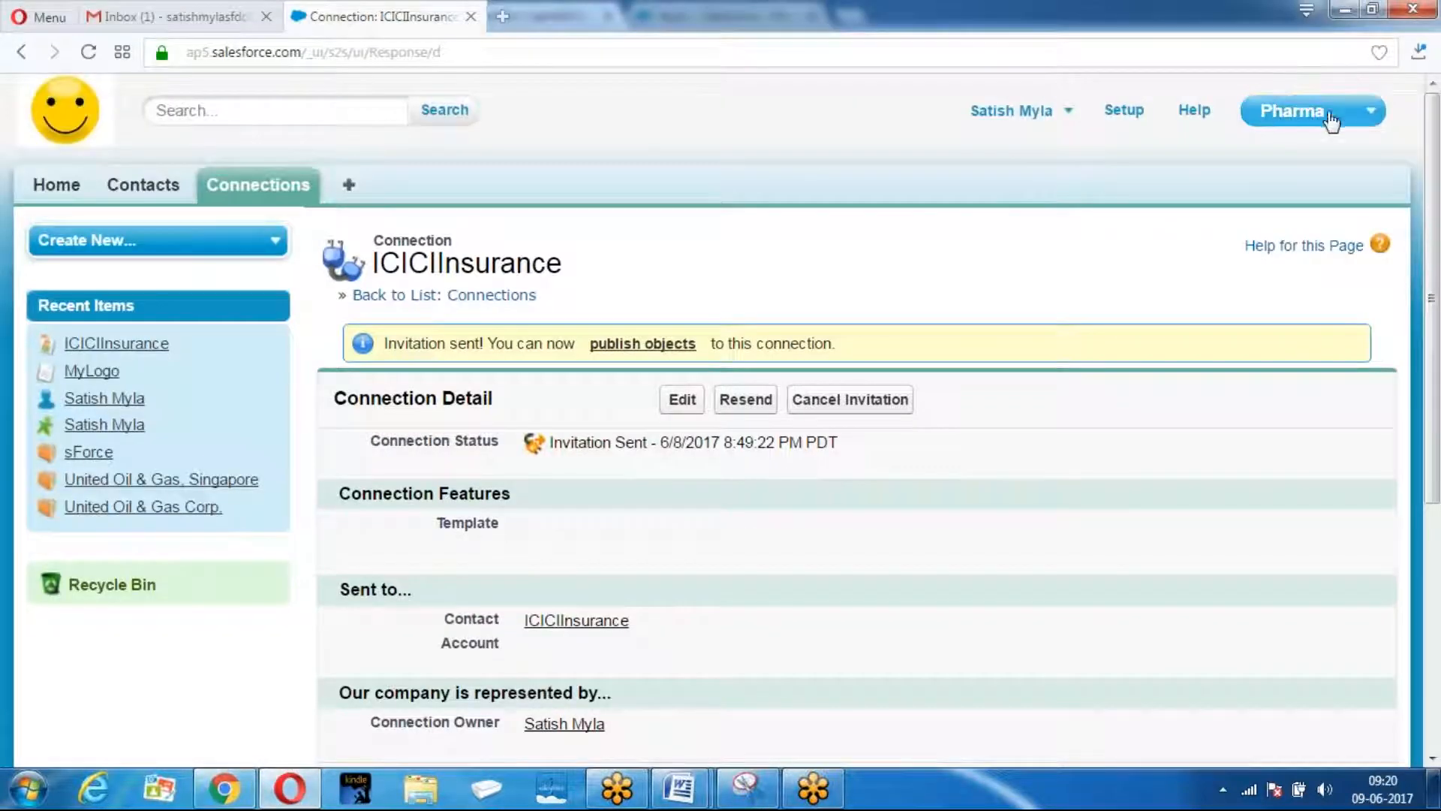
Select Account, Contact and Lead in Publish/Unpublish and save them as published objects.
scroll(833, 248, down, 4)
scroll(838, 251, down, 1)
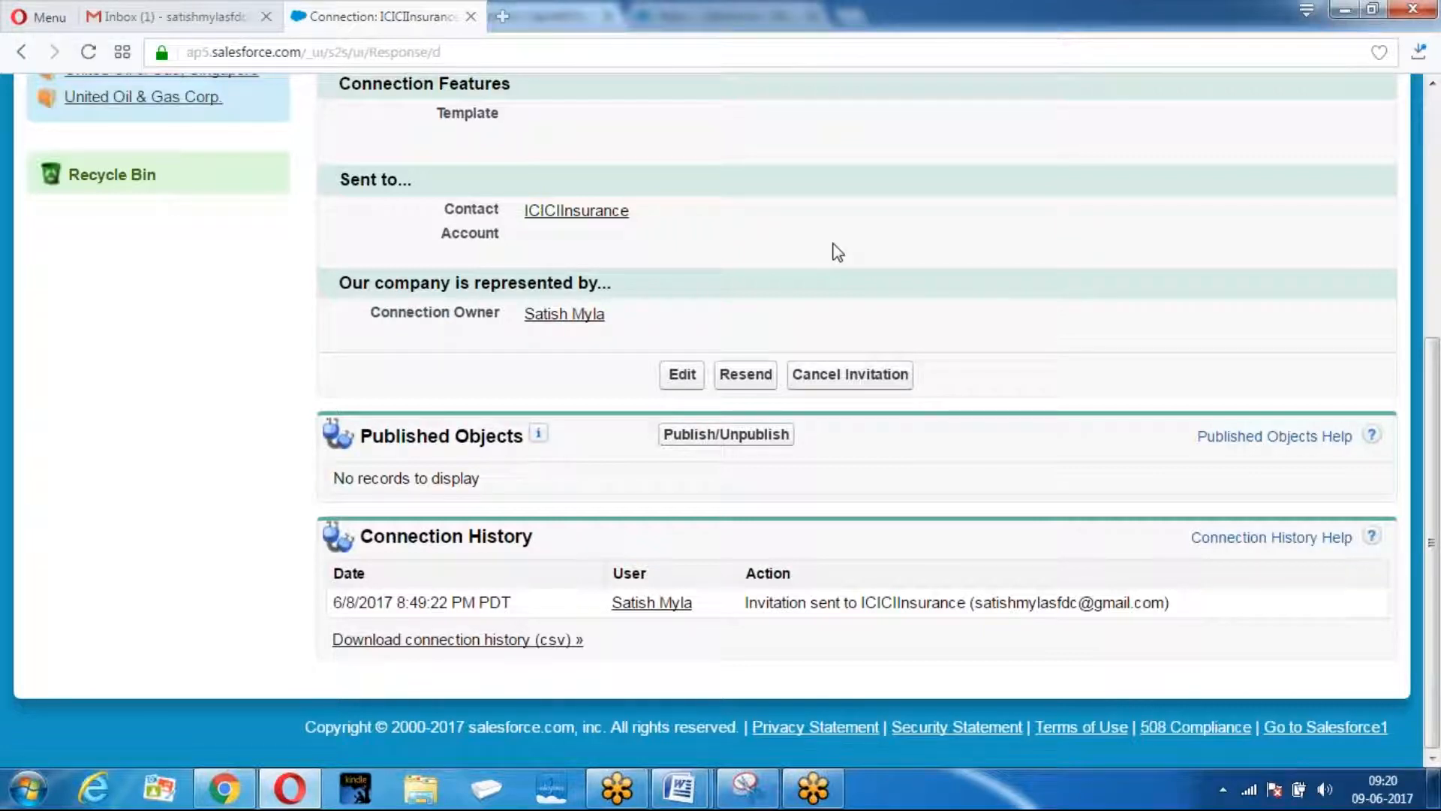
scroll(866, 191, up, 5)
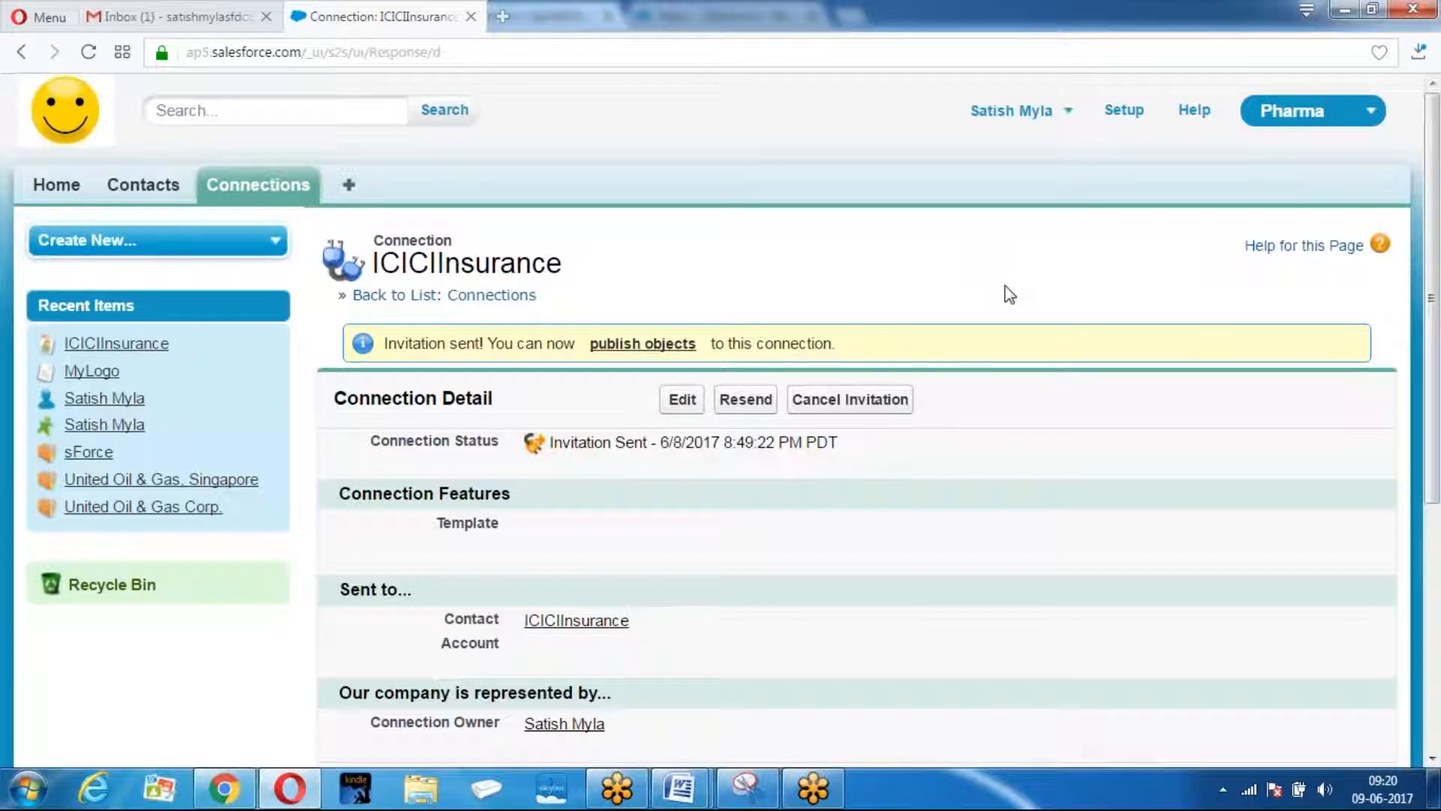
scroll(995, 295, down, 2)
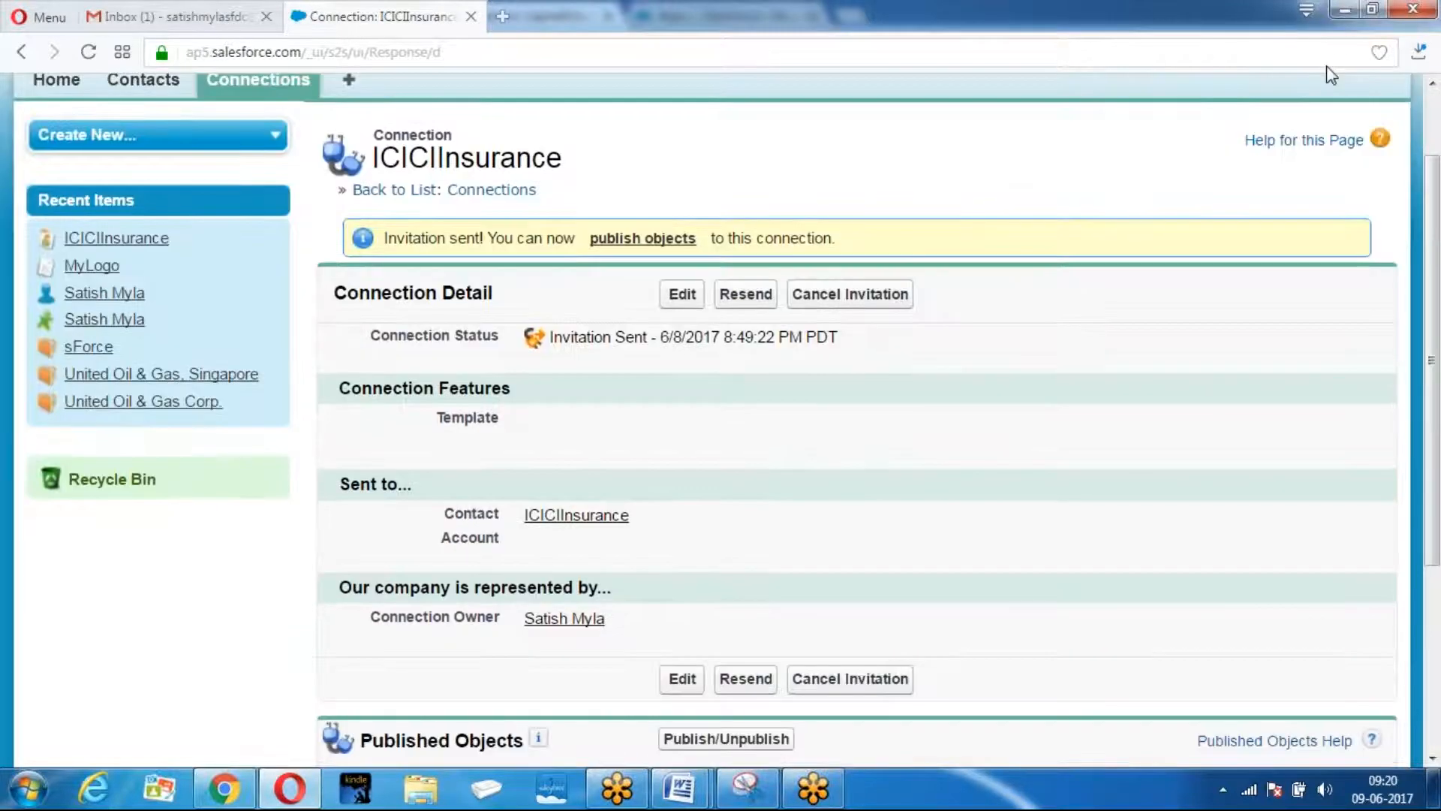
scroll(967, 209, down, 4)
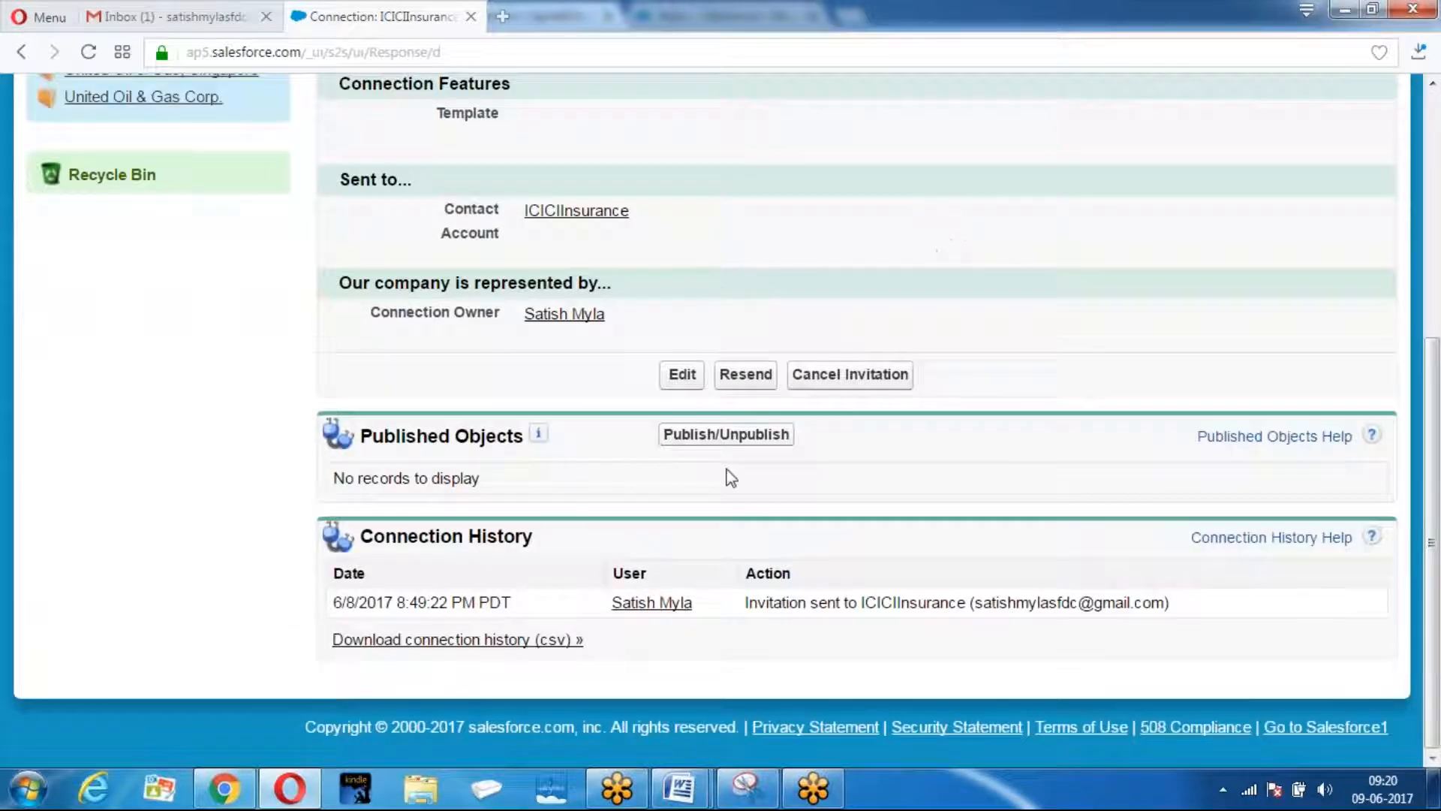
click(709, 440)
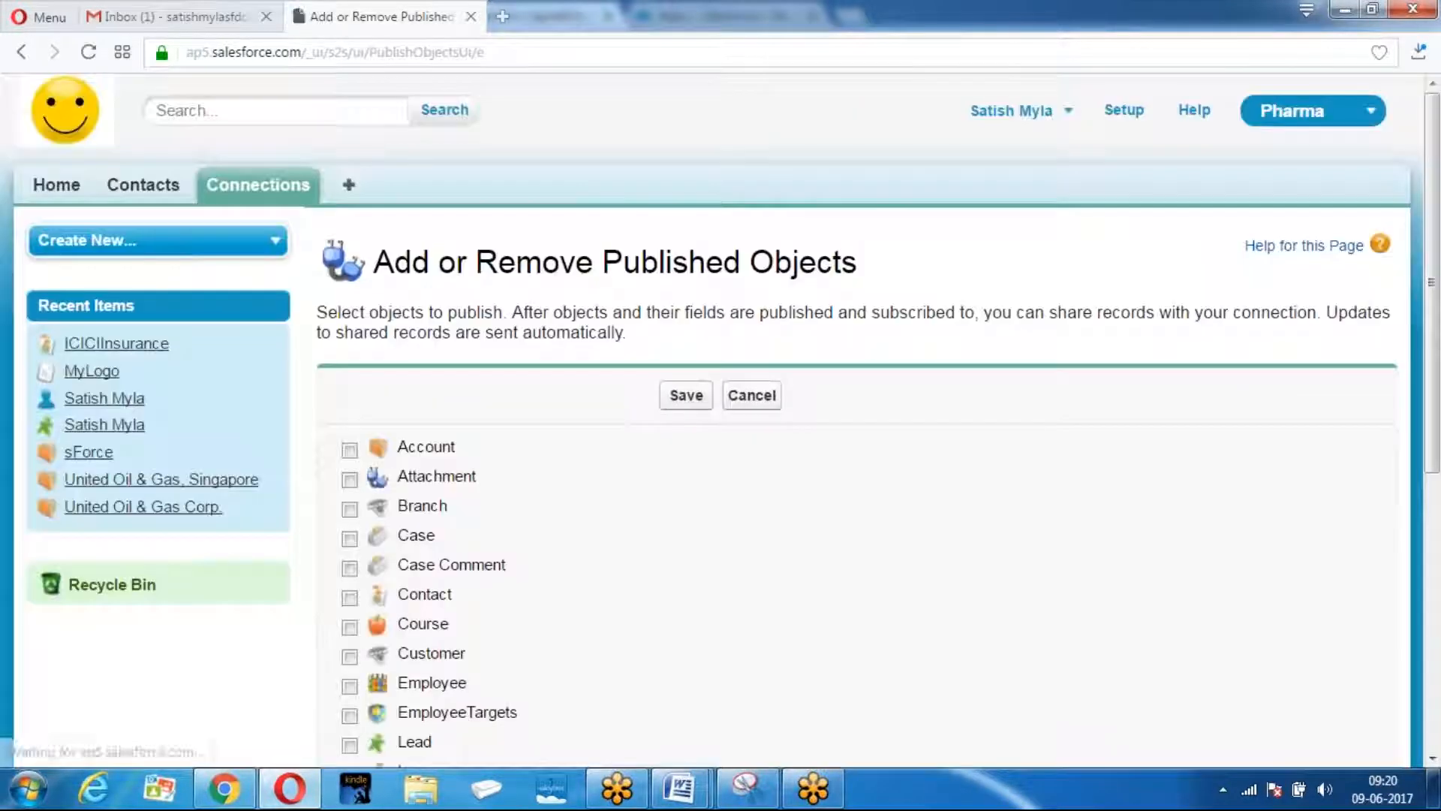
scroll(350, 238, down, 3)
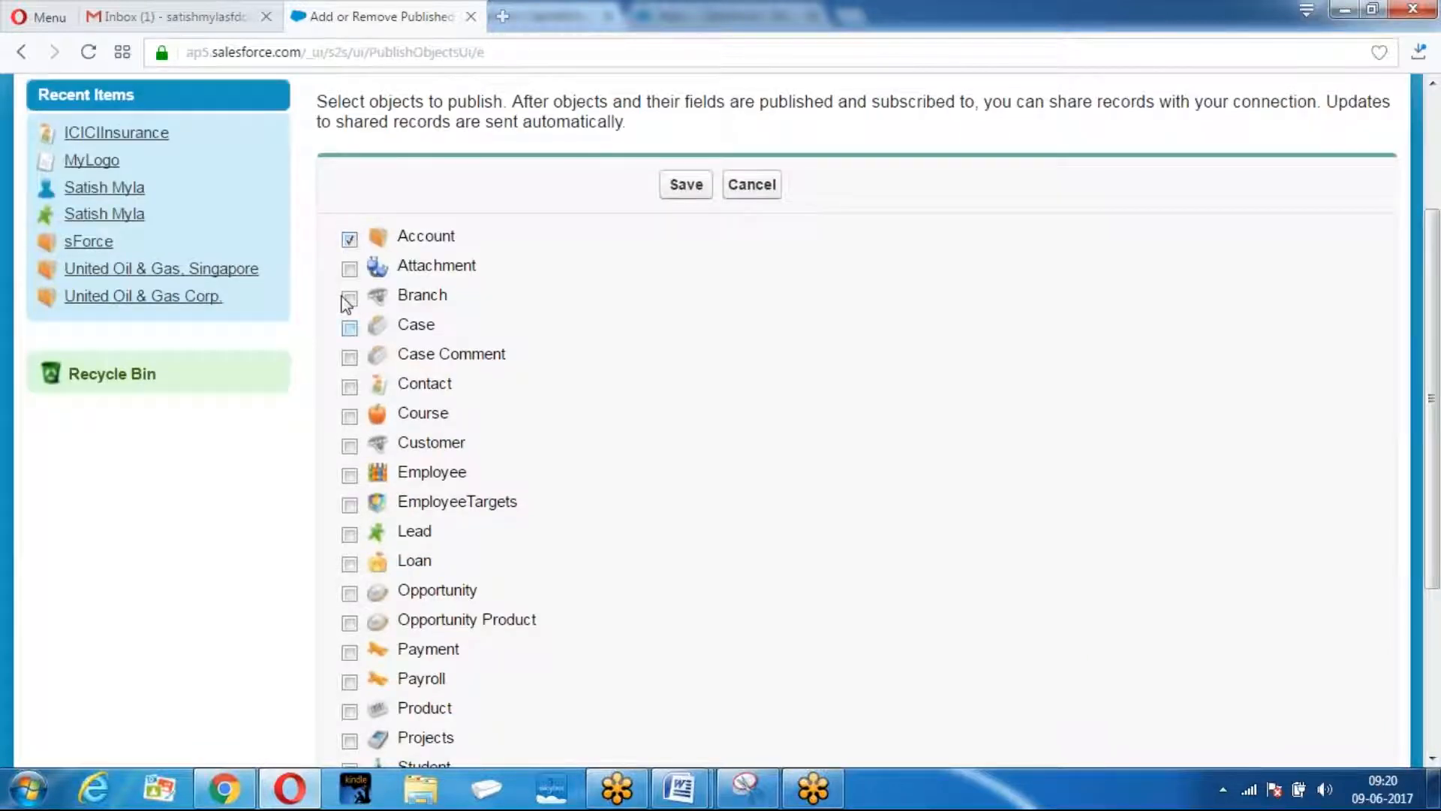
scroll(481, 303, down, 3)
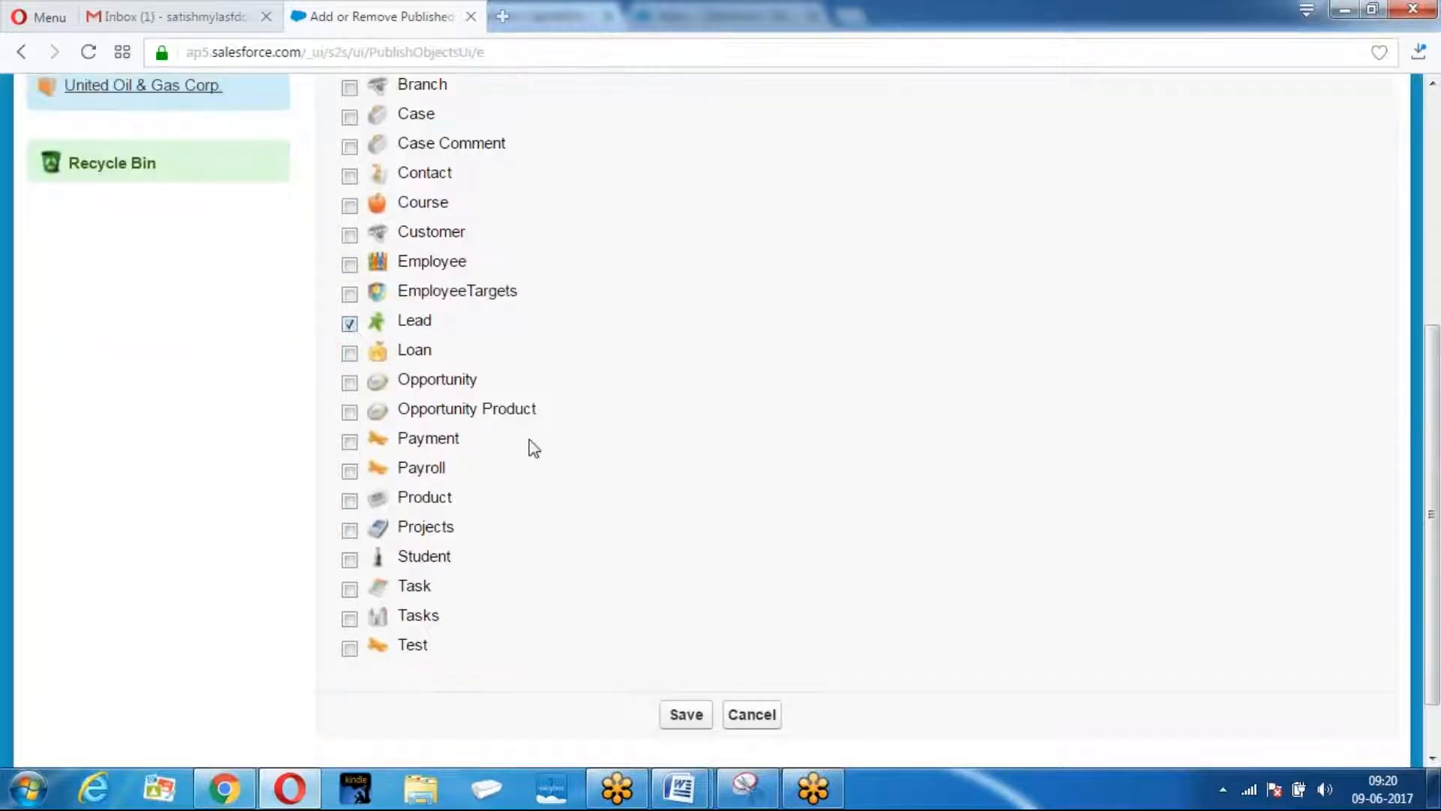
click(350, 175)
click(686, 715)
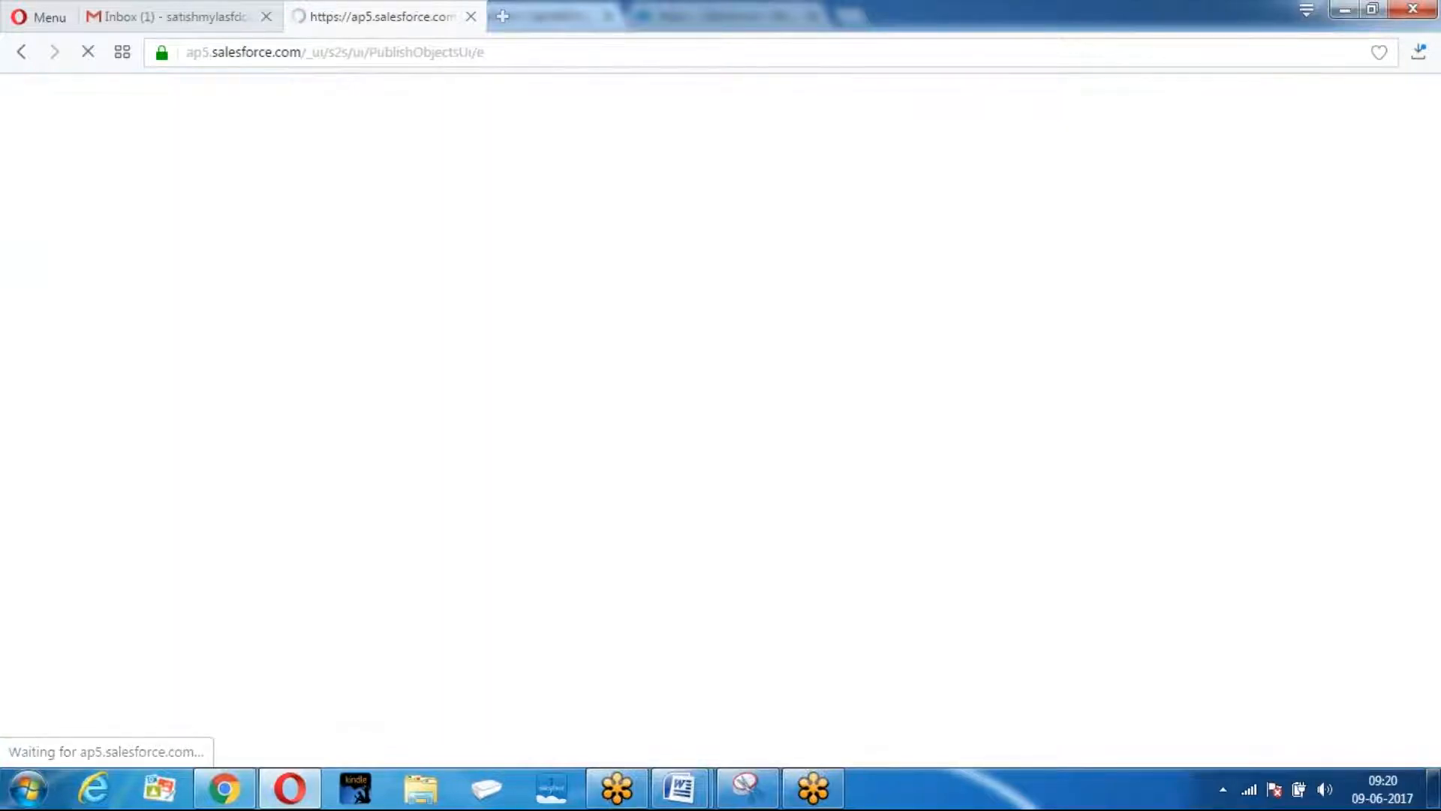
scroll(842, 470, down, 7)
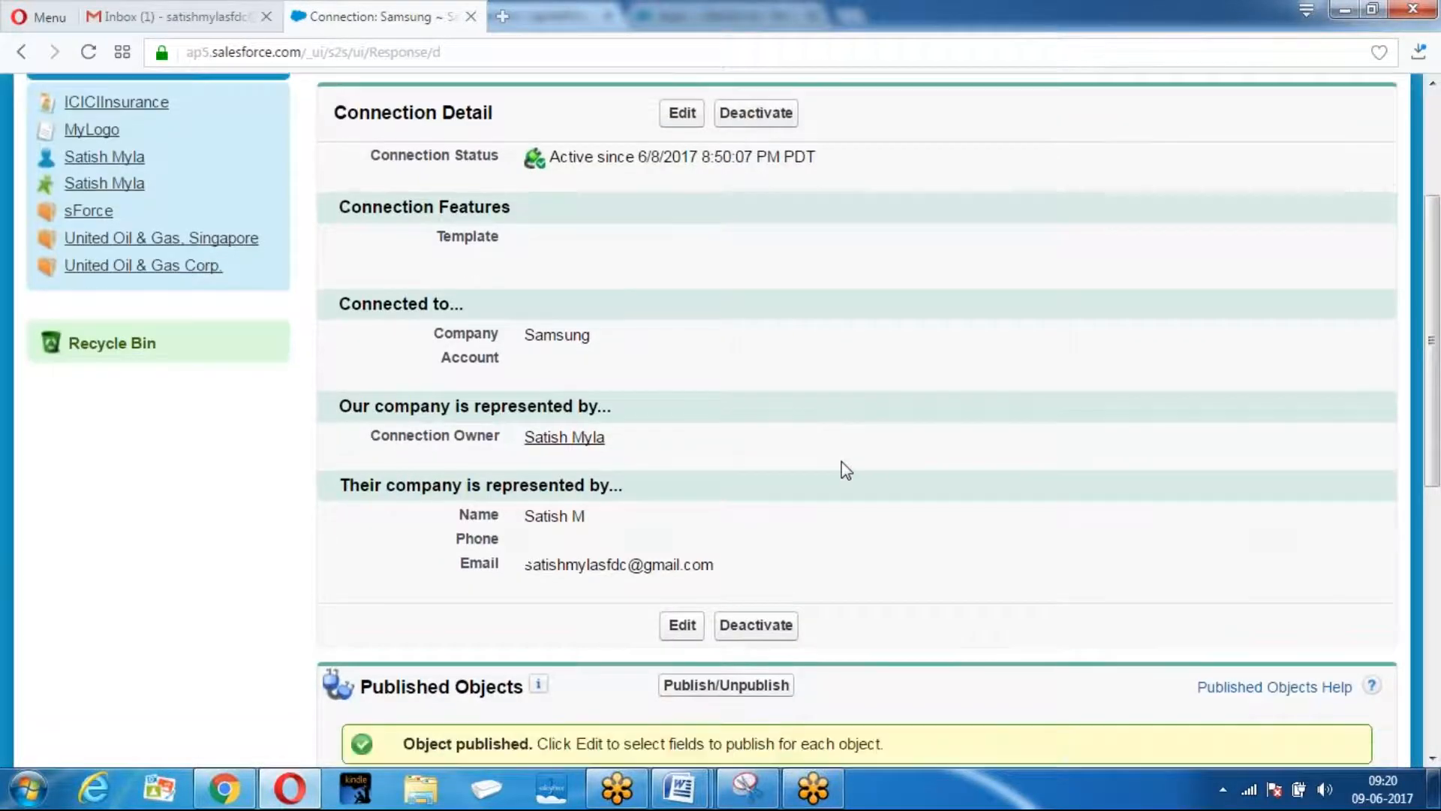
scroll(476, 370, down, 3)
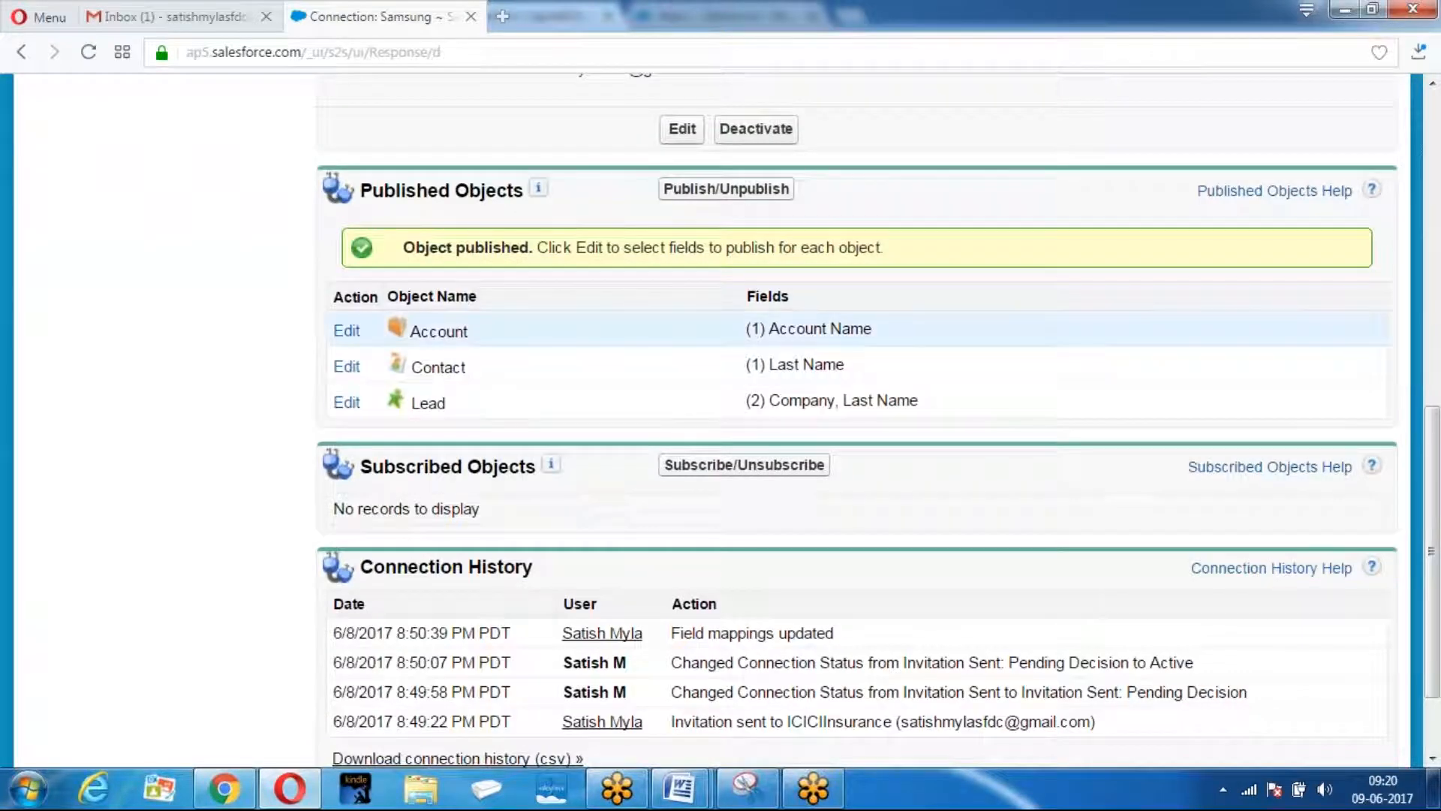
Publish the Account Phone and Industry fields and save the Account field choices.
click(347, 331)
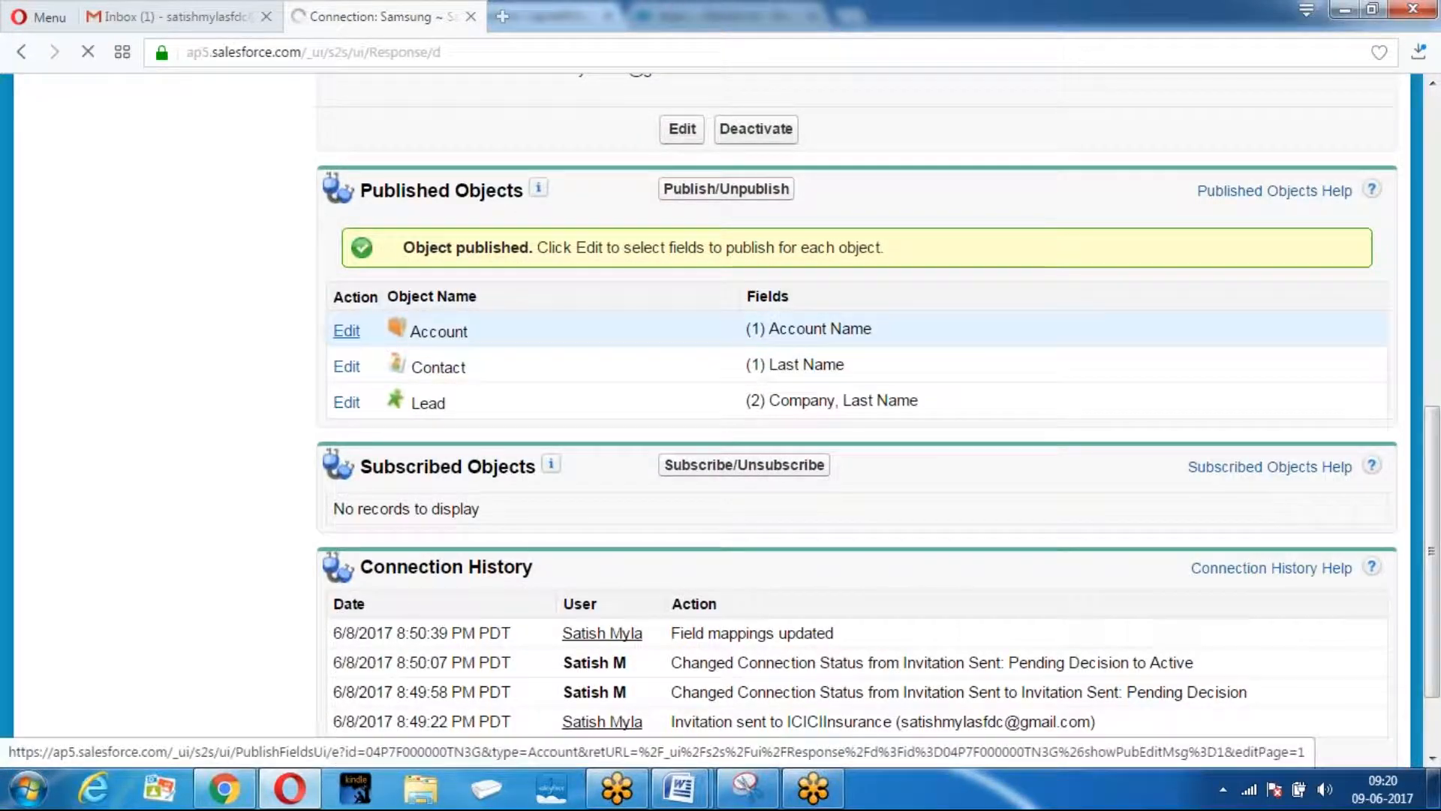
scroll(536, 315, down, 3)
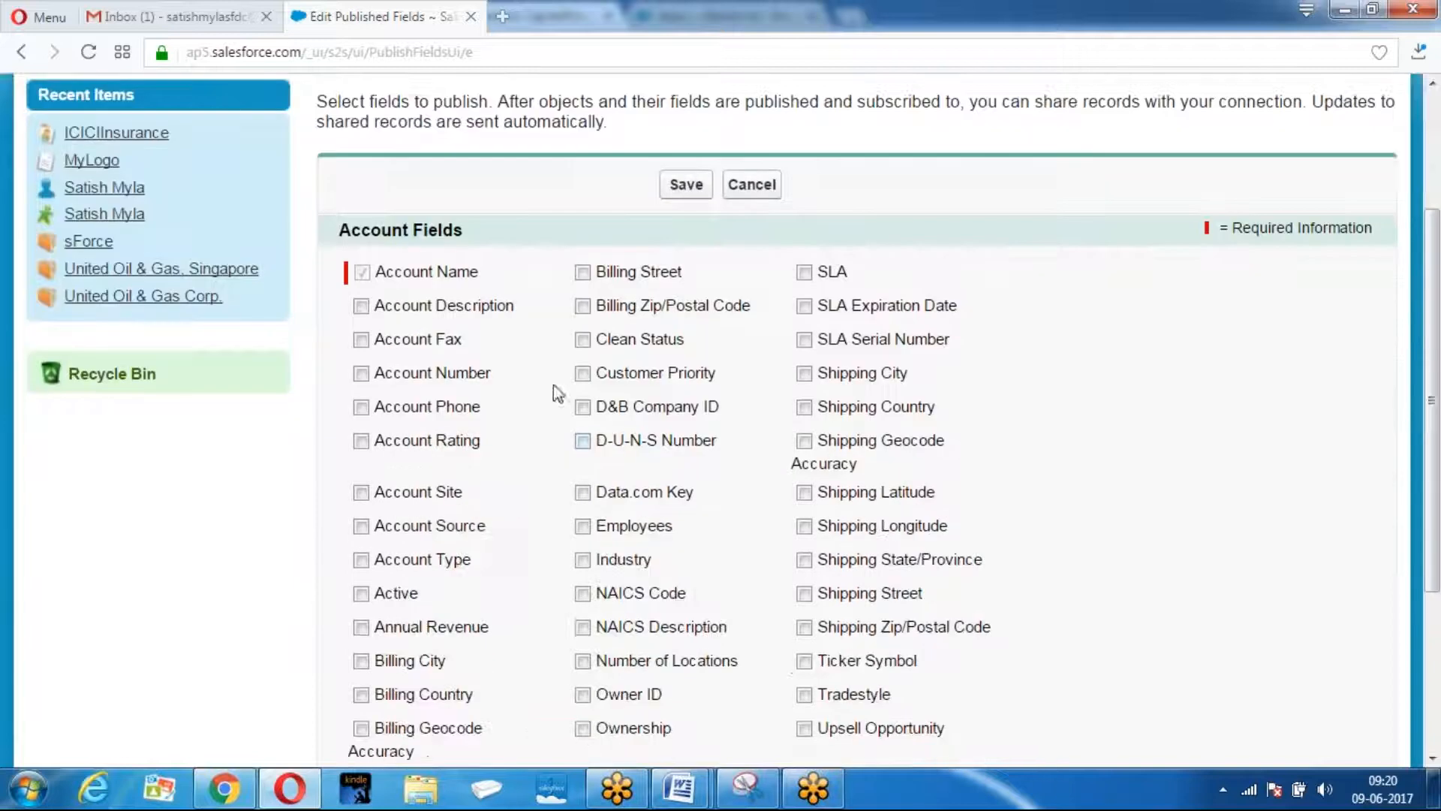
click(361, 408)
scroll(668, 368, down, 1)
scroll(720, 300, down, 2)
click(584, 280)
click(683, 637)
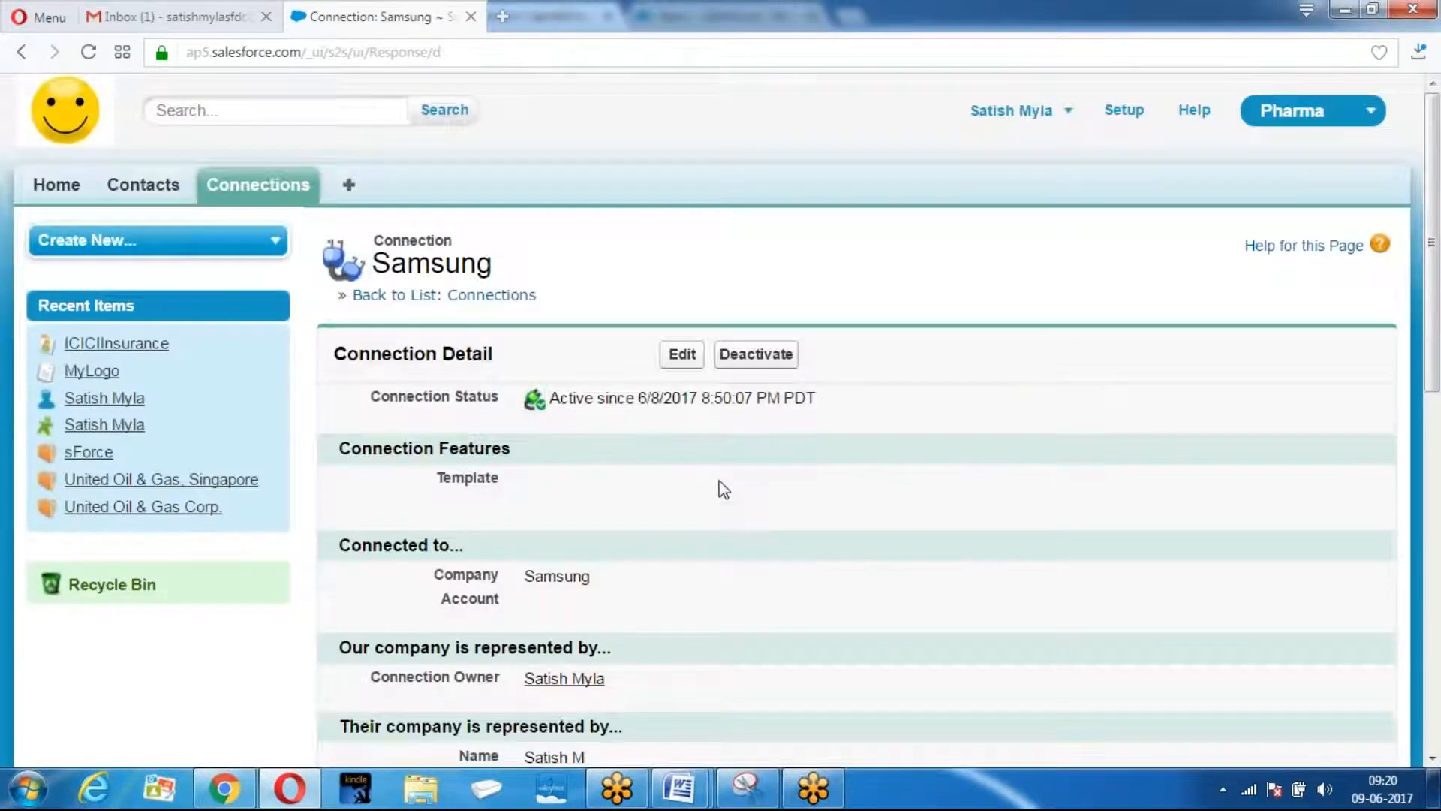
Publish the Contact First Name and Home Phone fields and save.
scroll(719, 480, down, 10)
click(347, 301)
scroll(593, 266, down, 3)
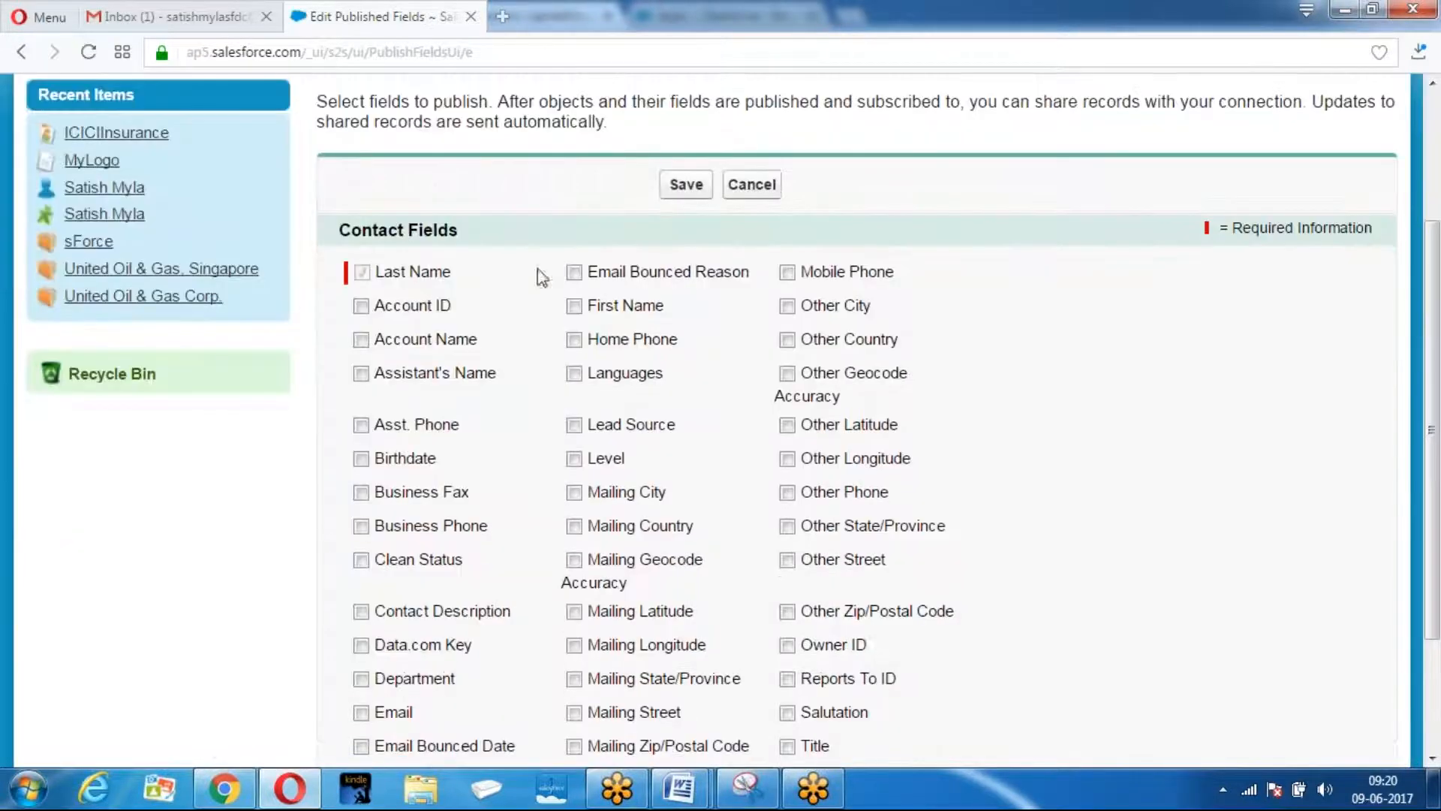
scroll(462, 331, down, 2)
click(575, 201)
click(575, 235)
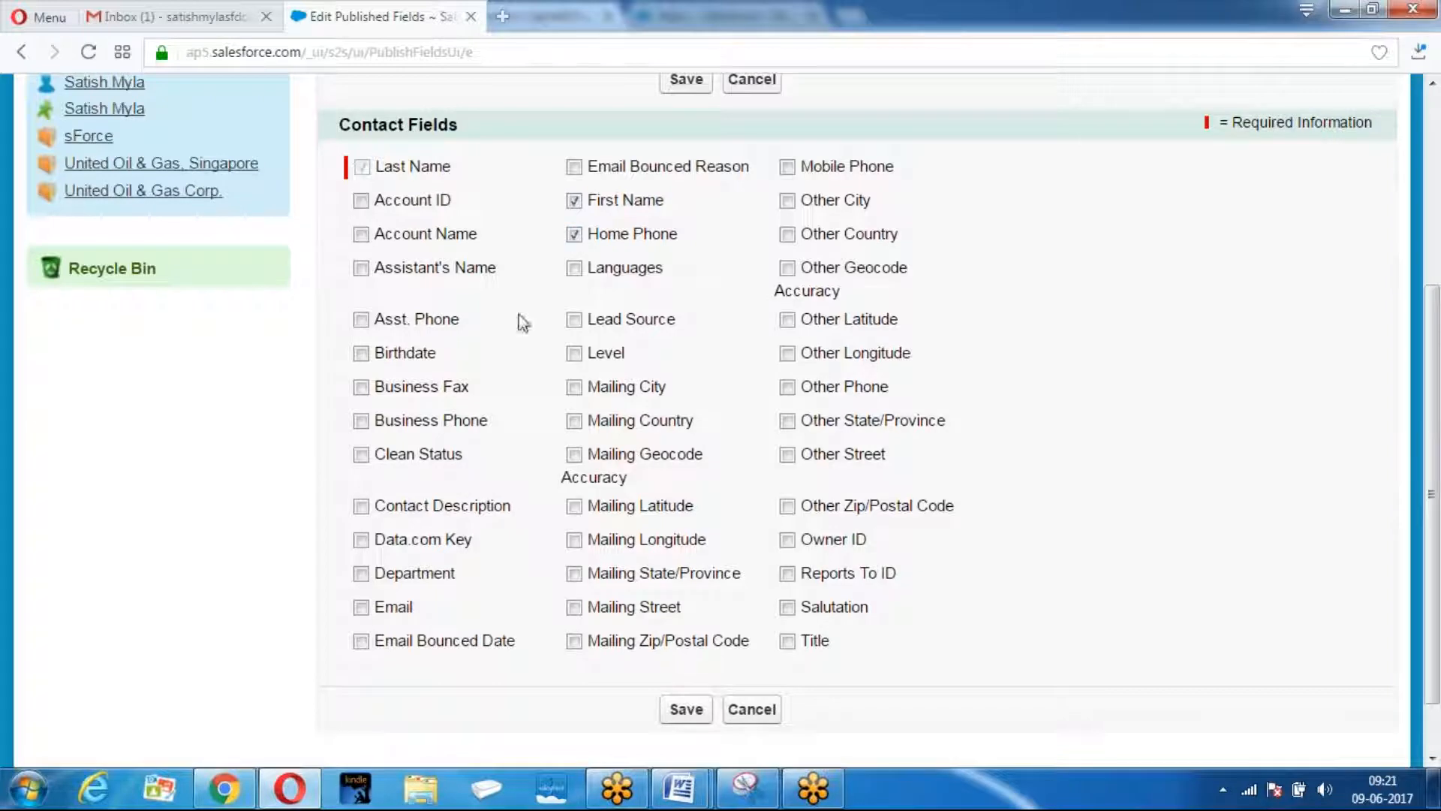
scroll(565, 342, down, 1)
click(685, 635)
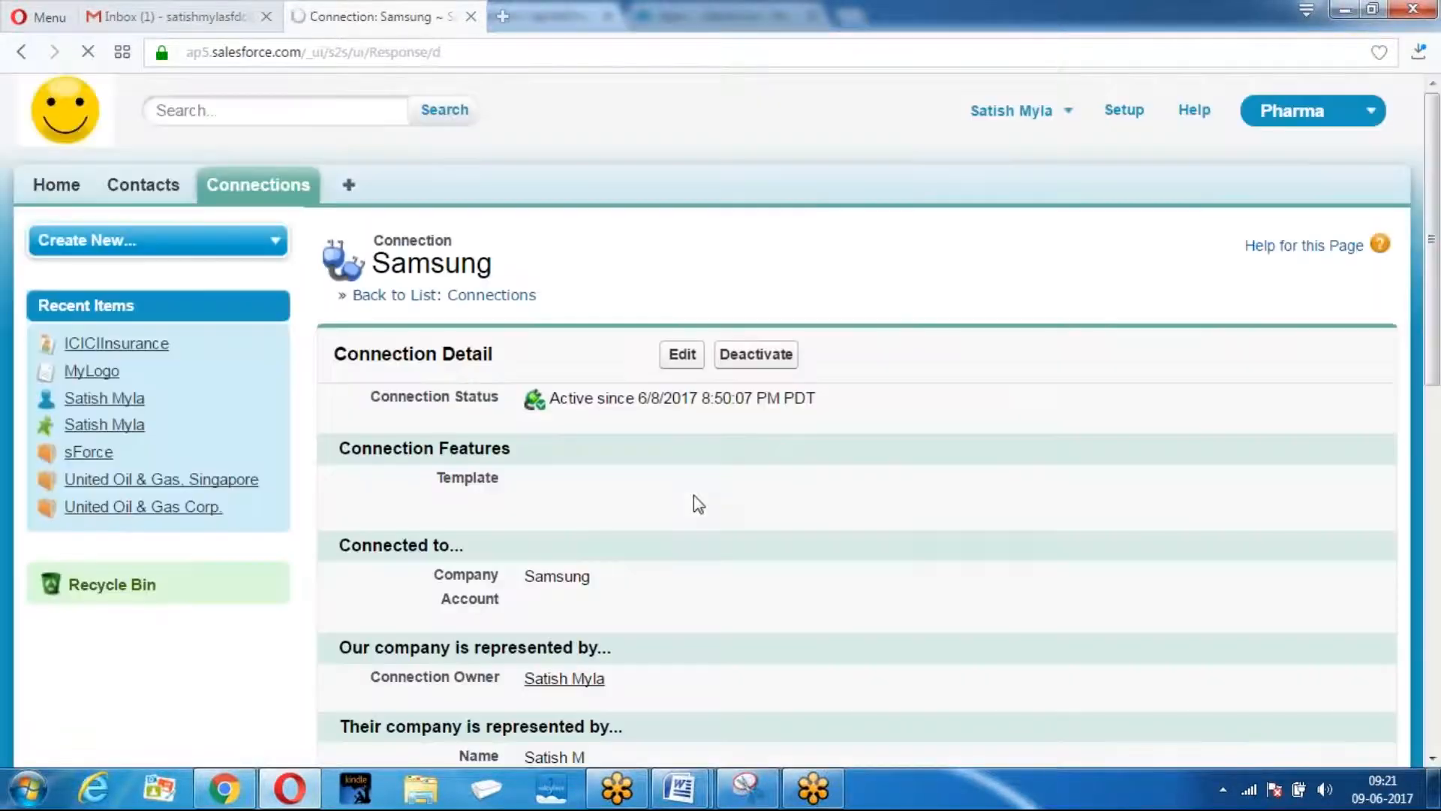
Publish the Lead First Name and Phone fields and save.
scroll(548, 403, down, 5)
scroll(553, 410, down, 4)
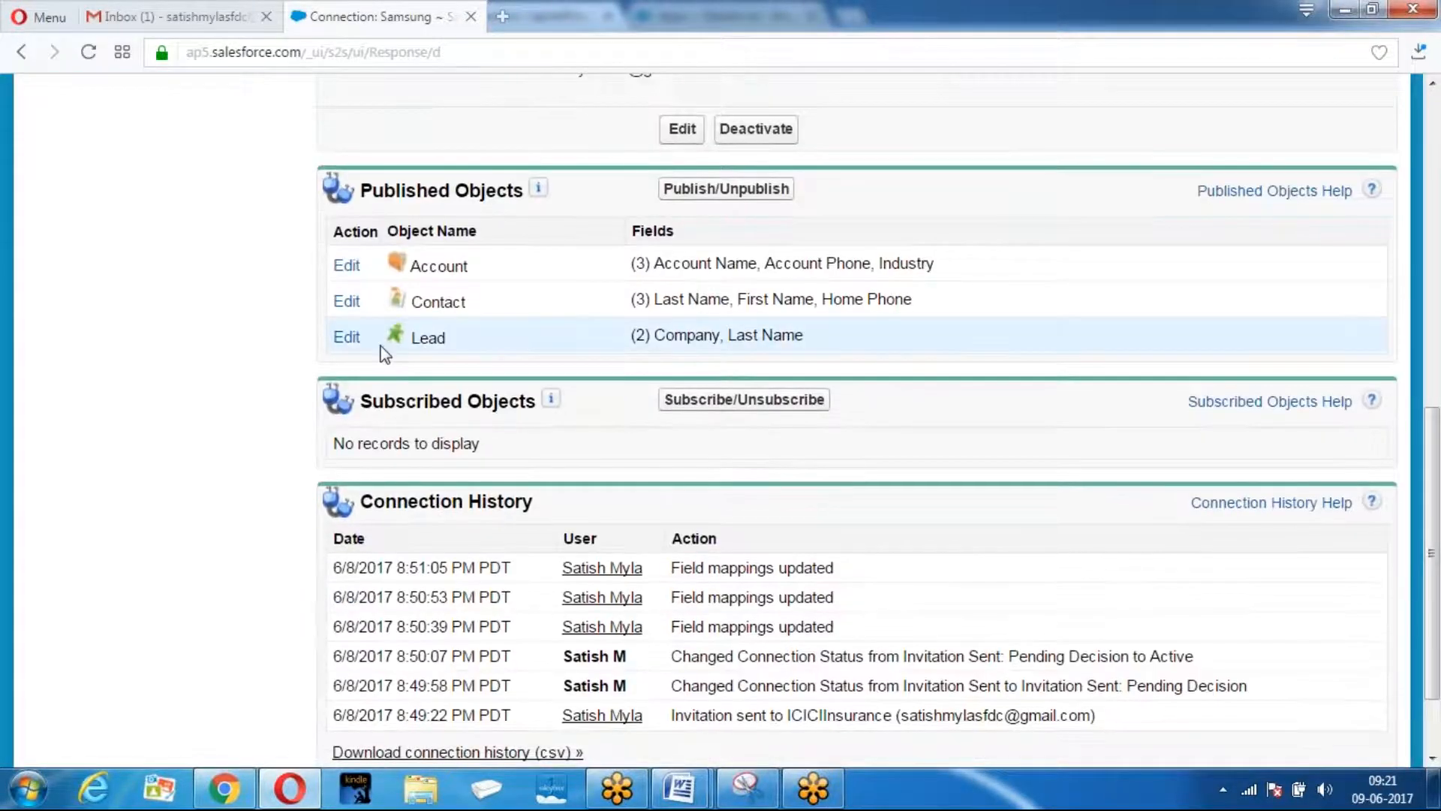
click(345, 335)
scroll(565, 374, down, 3)
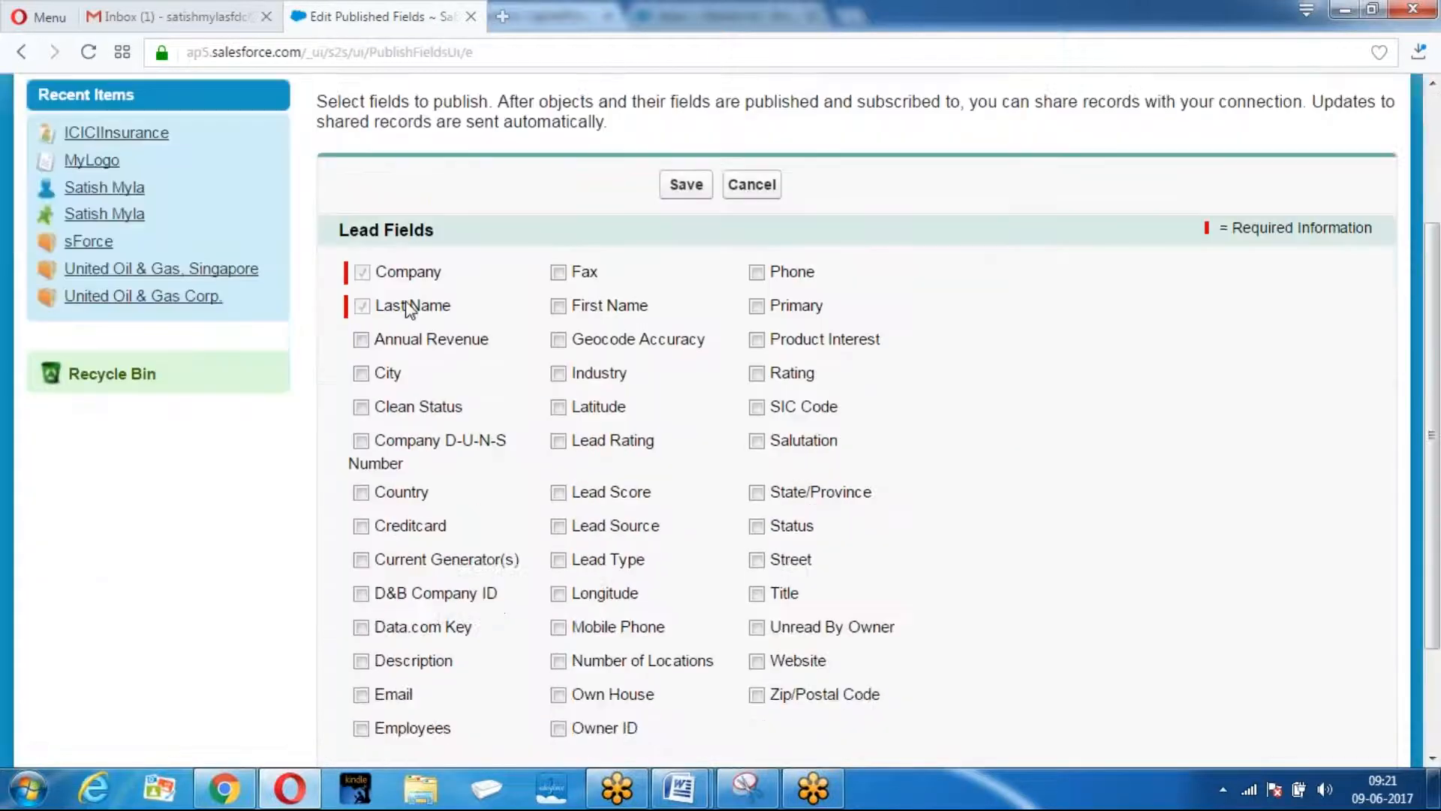
click(558, 306)
click(756, 272)
click(673, 186)
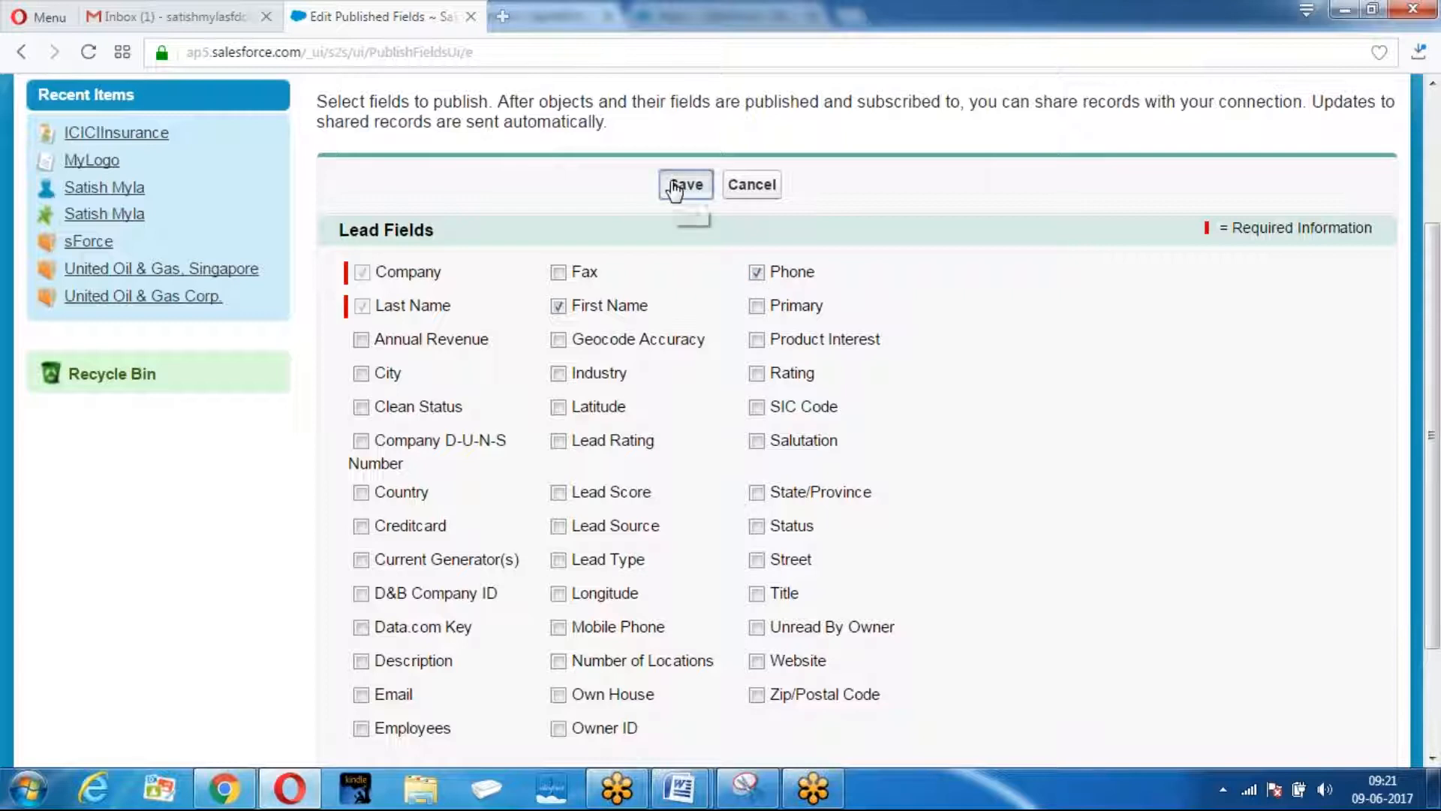
Bring the ICICI Insurance org's CapitalGroup connection window to the front.
scroll(454, 370, down, 8)
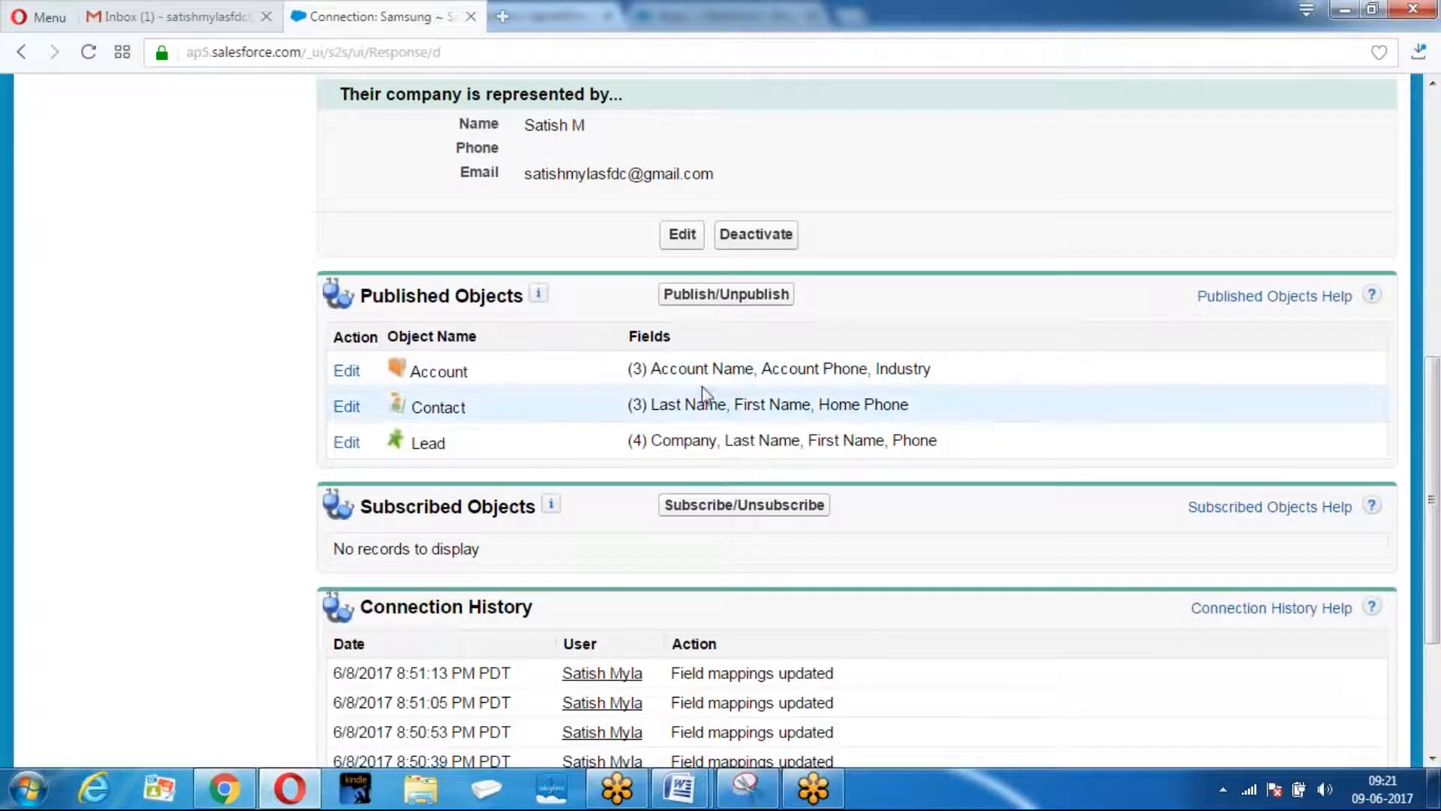
scroll(720, 337, up, 5)
scroll(1020, 495, up, 3)
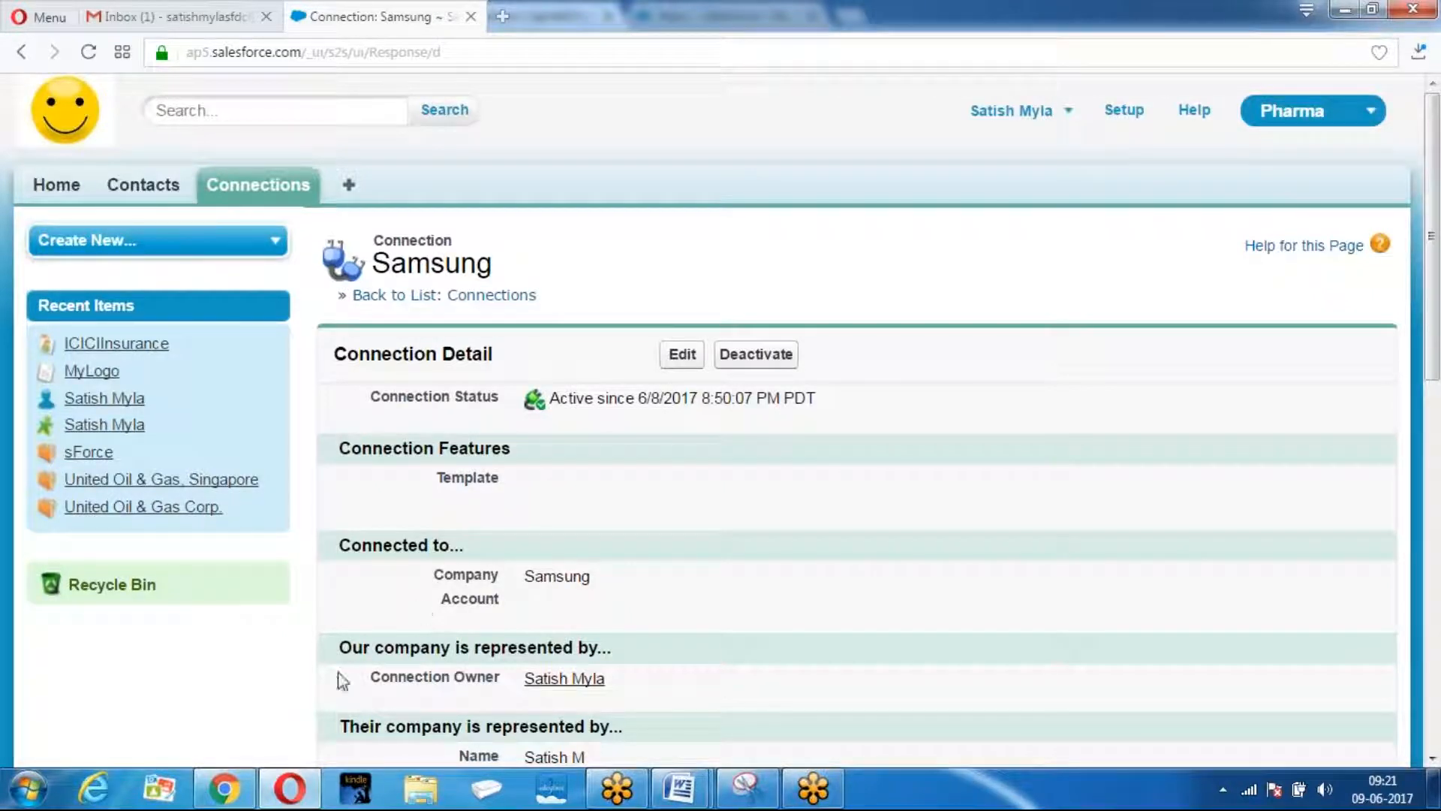
click(223, 788)
Go to Subscribe/Unsubscribe under the CapitalGroup connection's empty Subscribed Objects section.
scroll(169, 702, up, 3)
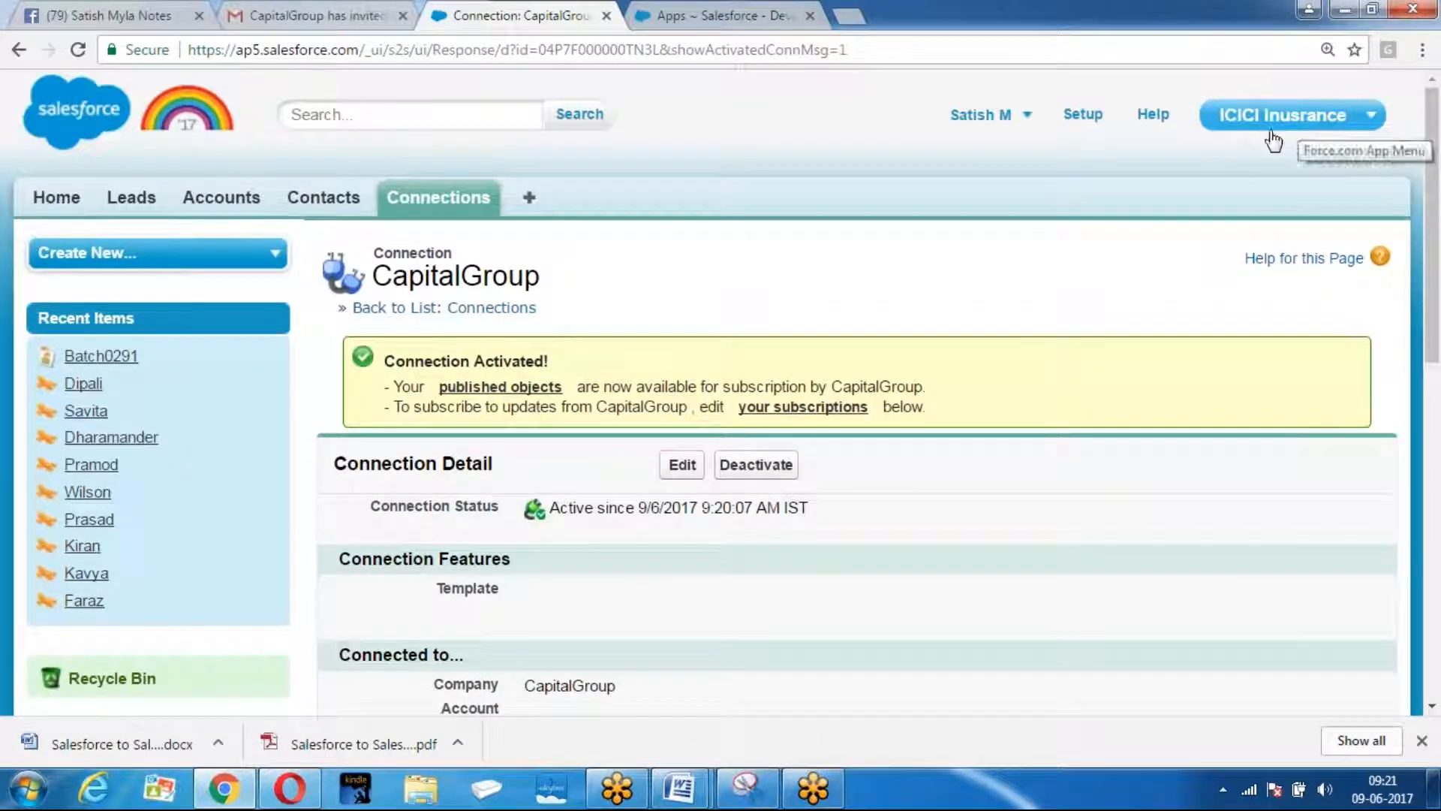
scroll(888, 283, down, 9)
scroll(857, 355, down, 2)
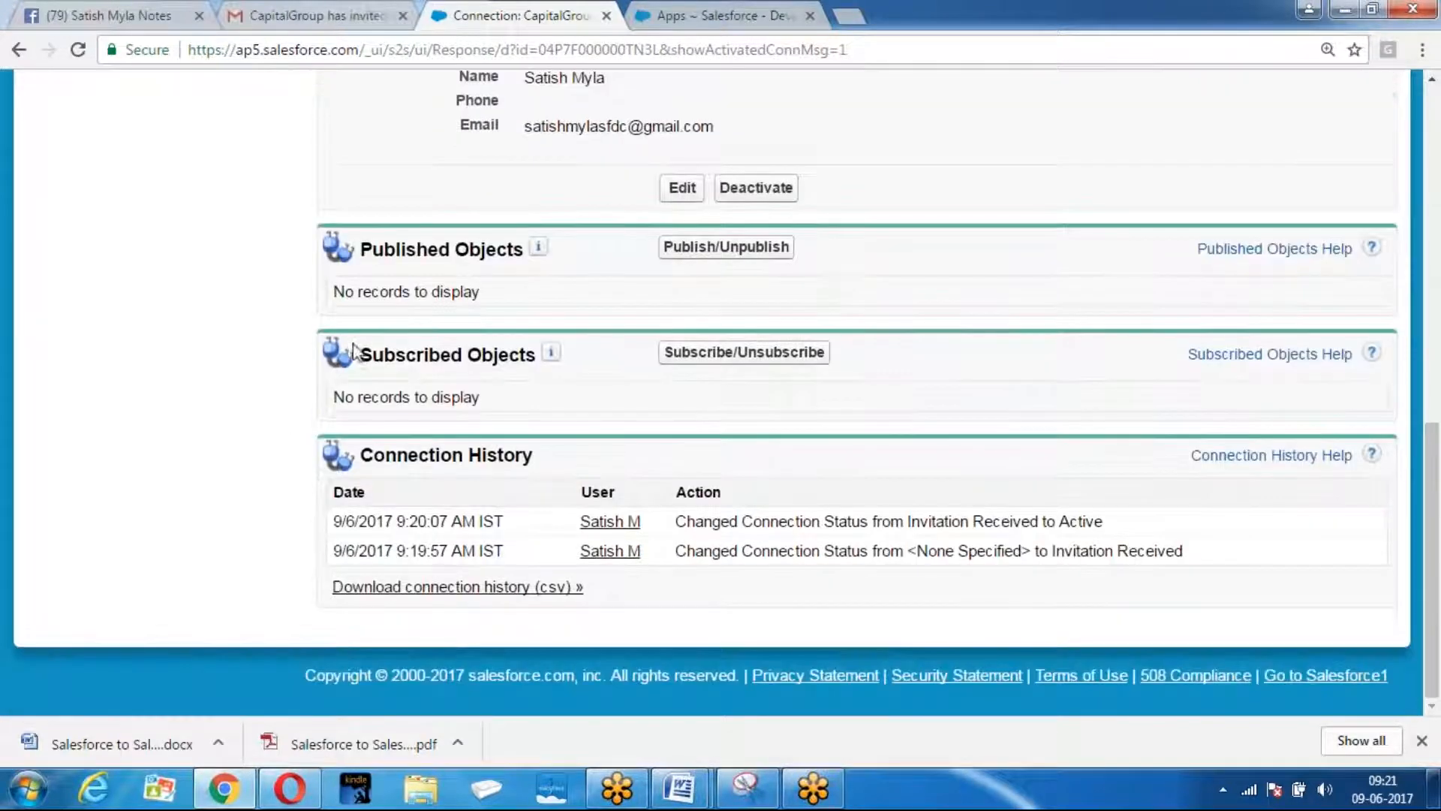
drag(354, 356, 529, 361)
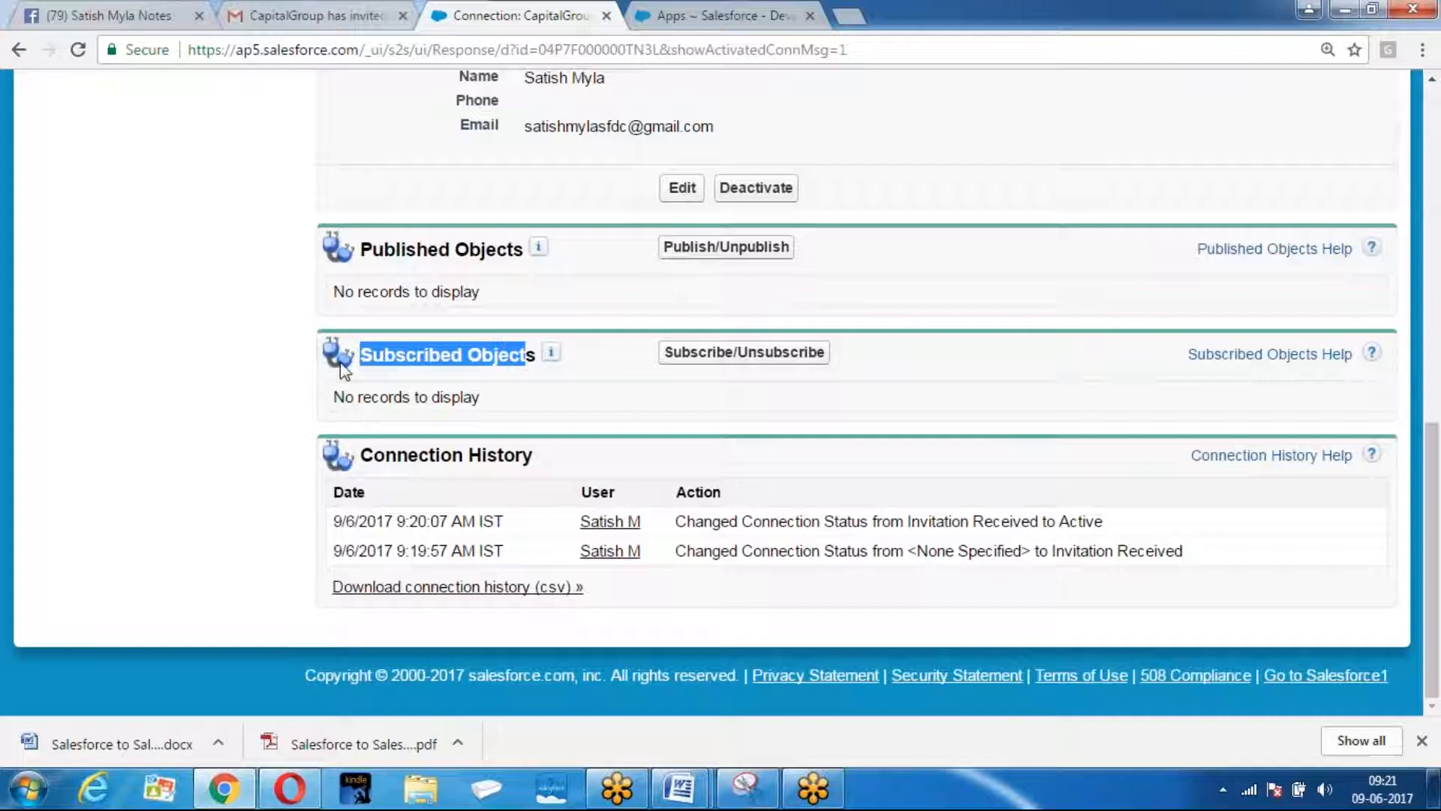
click(715, 359)
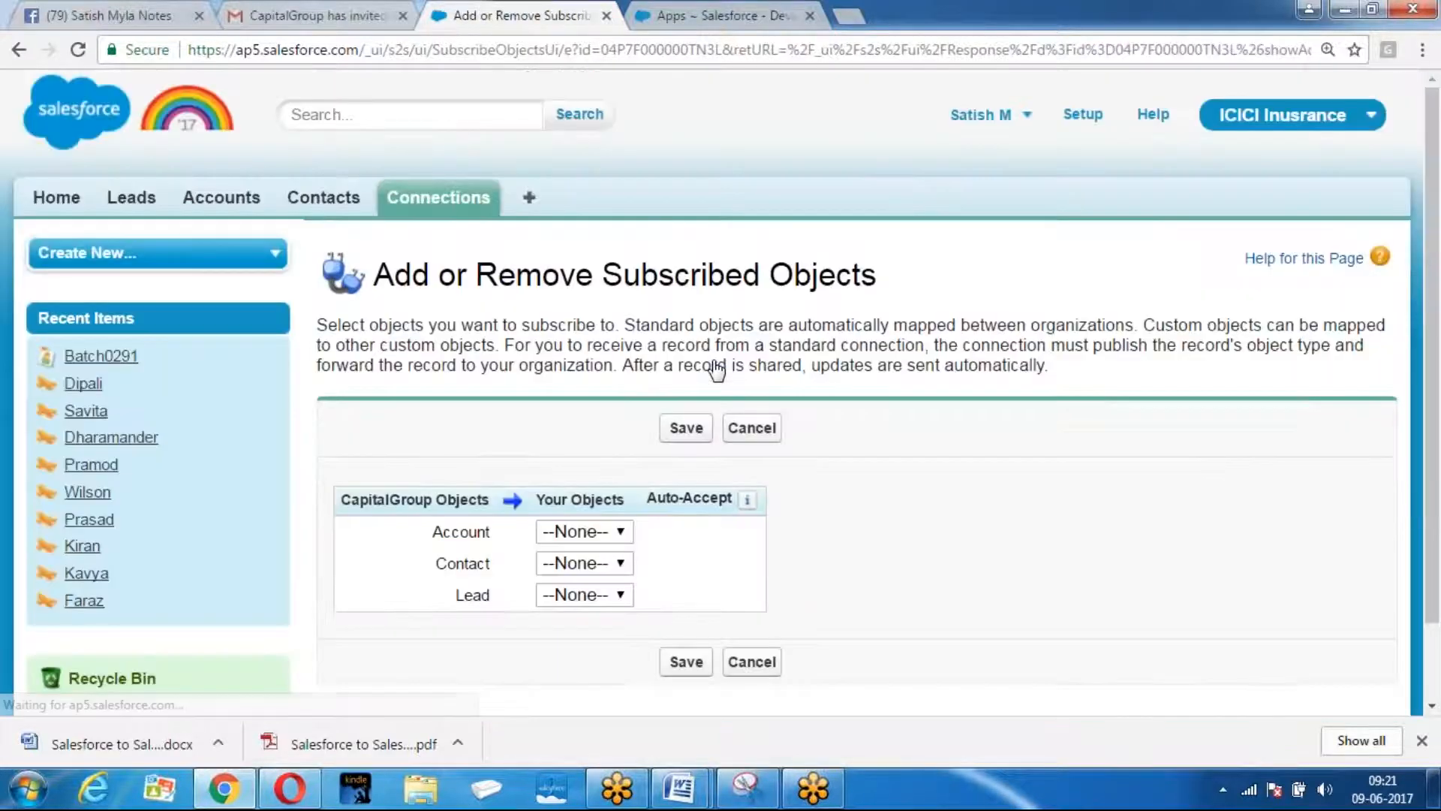
Map CapitalGroup's Account, Contact and Lead to the local Account, Contact and Lead, and save.
scroll(716, 368, down, 2)
click(584, 442)
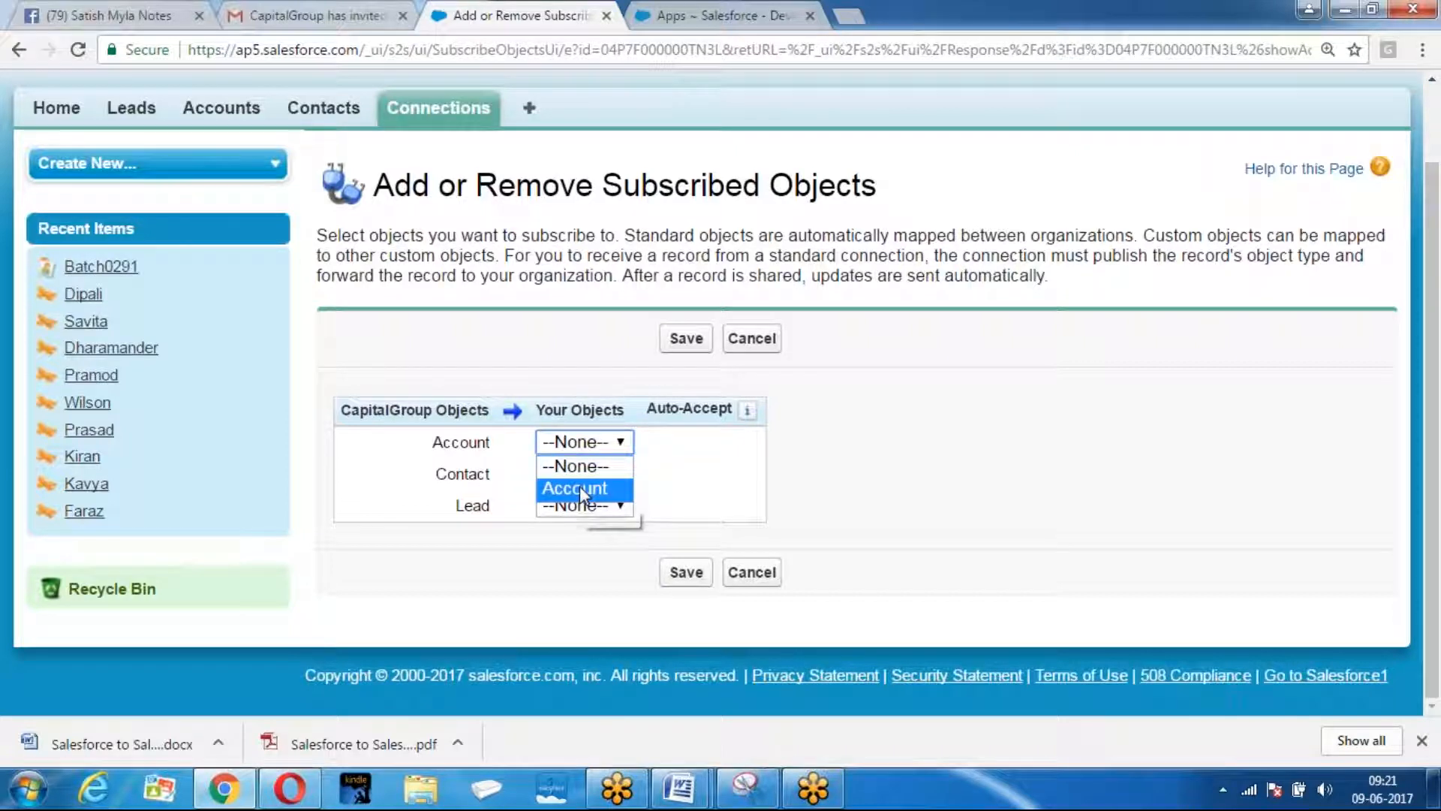
click(580, 488)
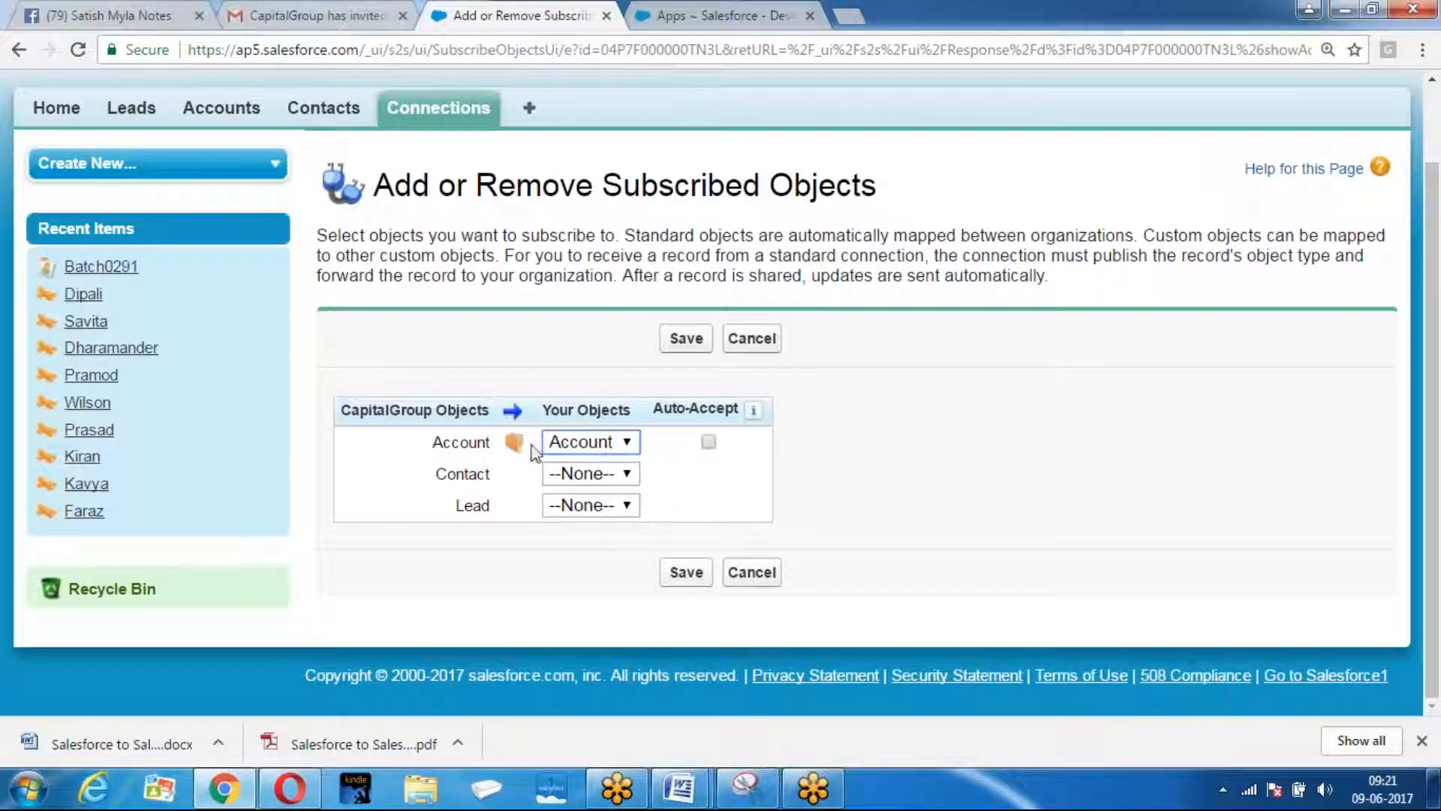
click(597, 474)
click(593, 519)
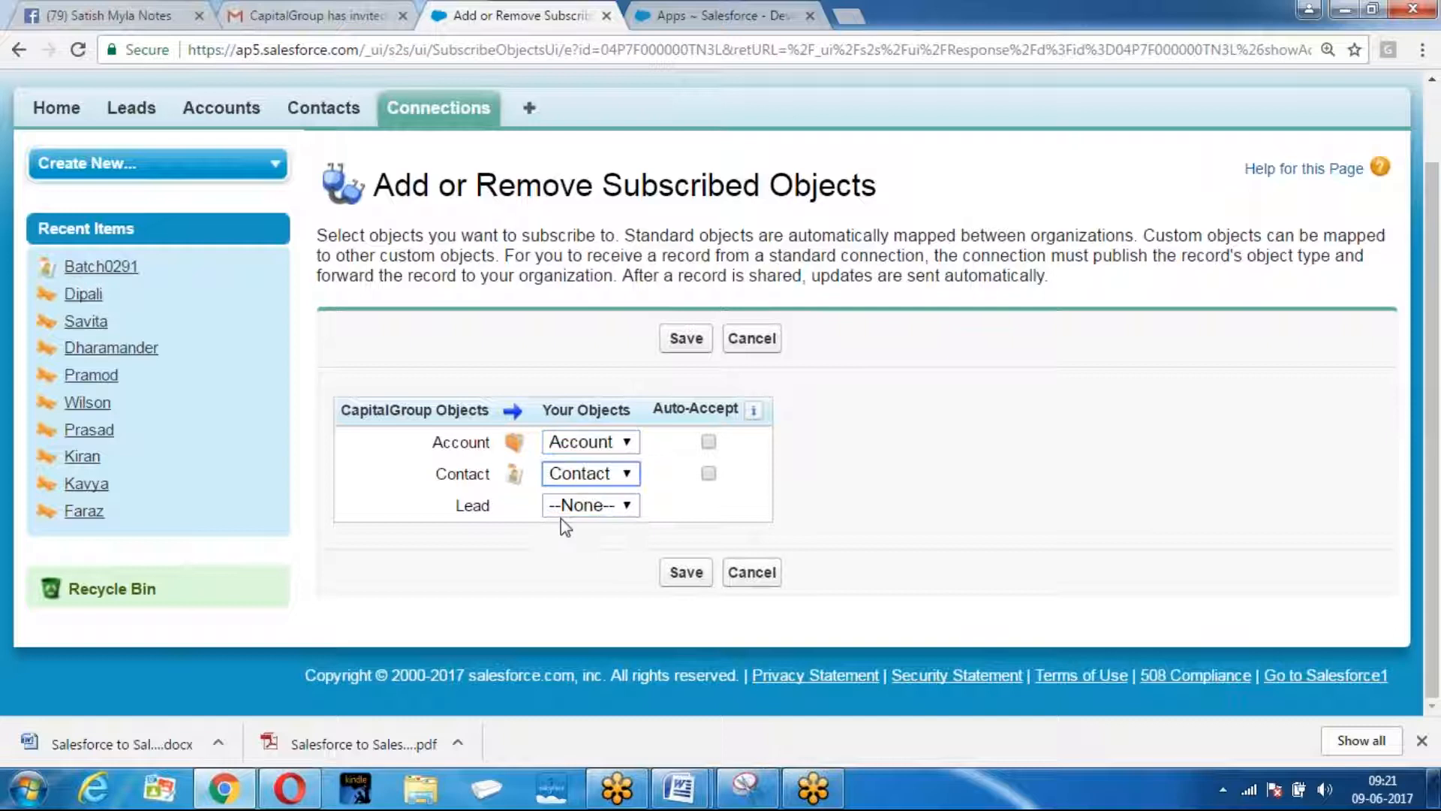
click(593, 506)
click(578, 550)
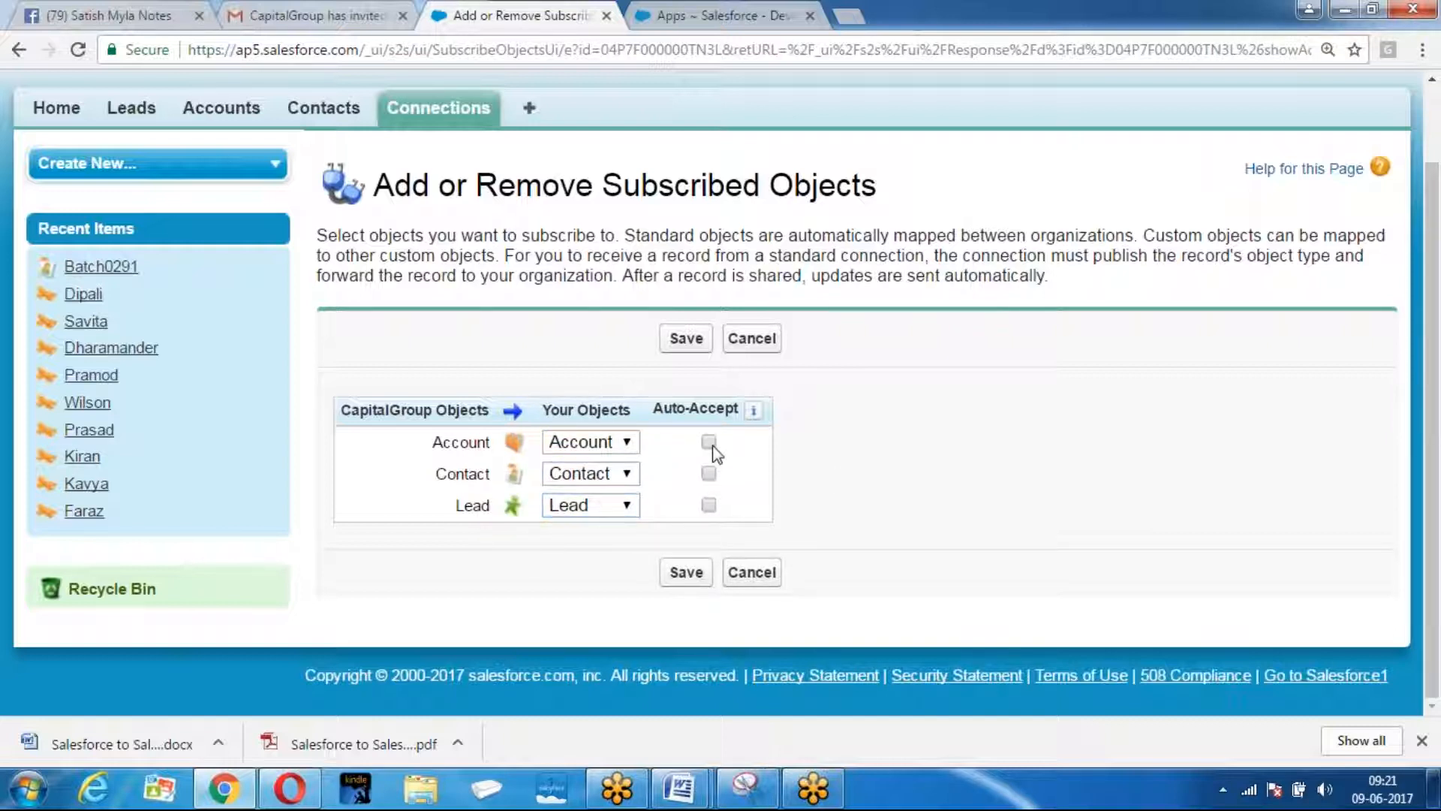
click(683, 574)
Auto-map the subscribed Account fields and save.
scroll(821, 497, down, 10)
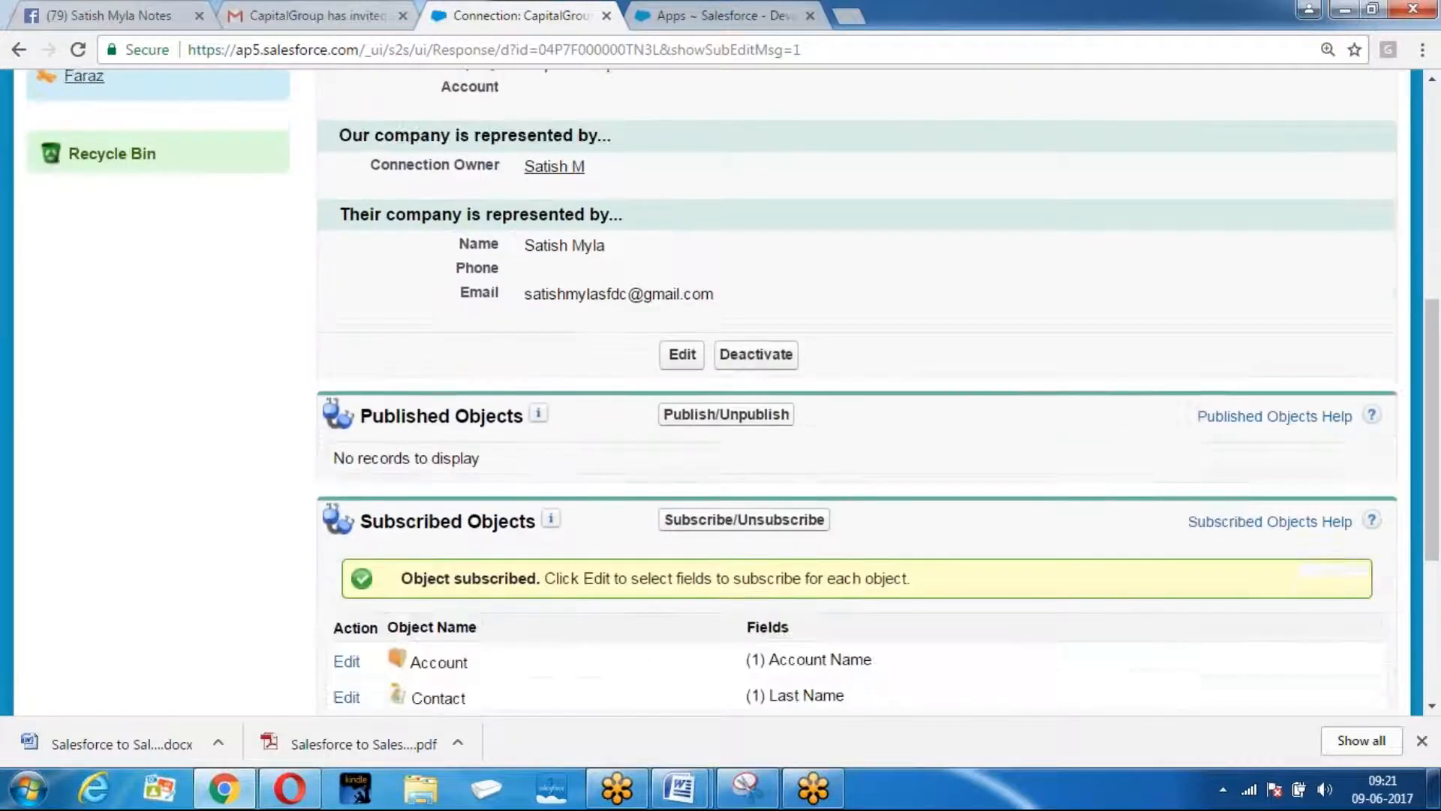
click(346, 324)
scroll(599, 311, down, 2)
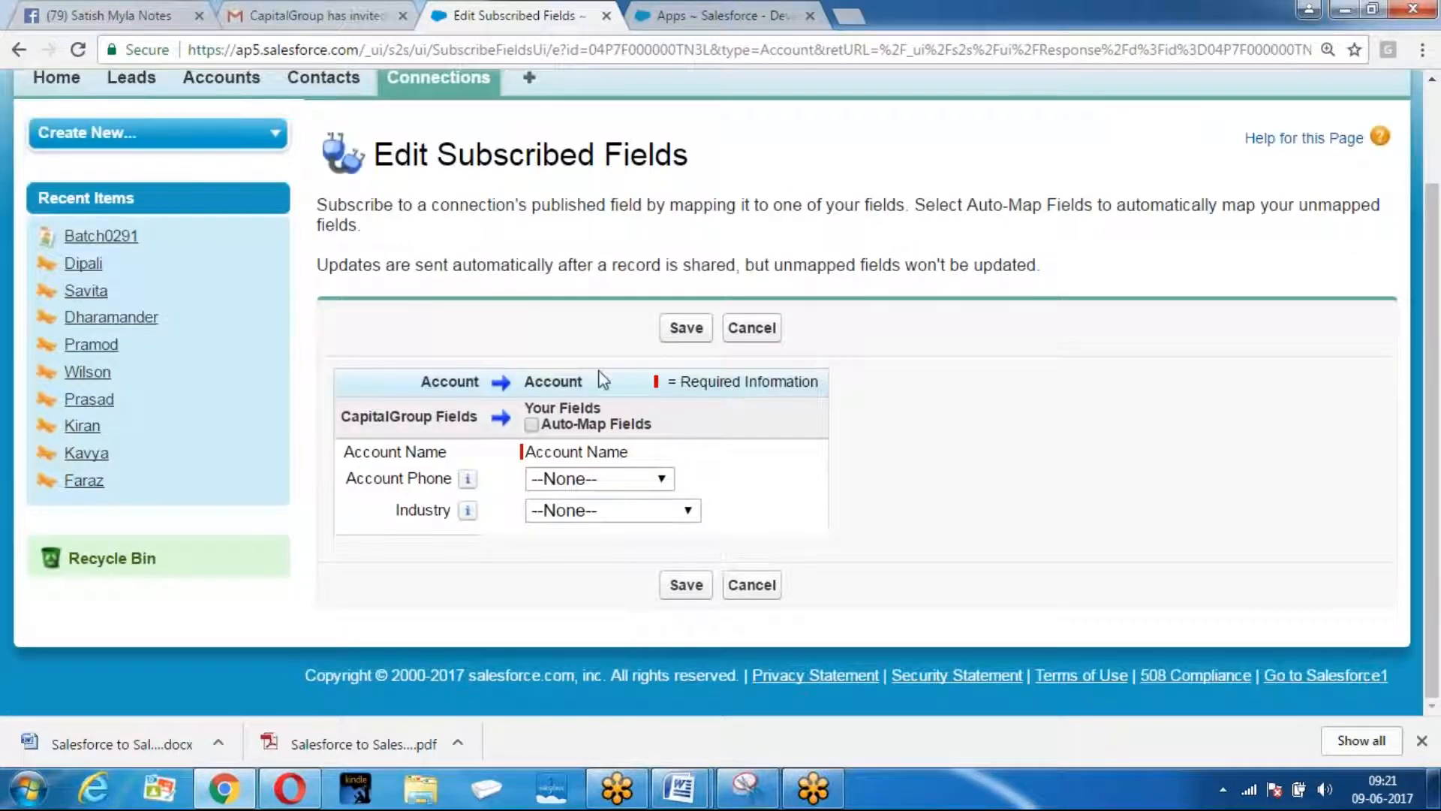
click(533, 425)
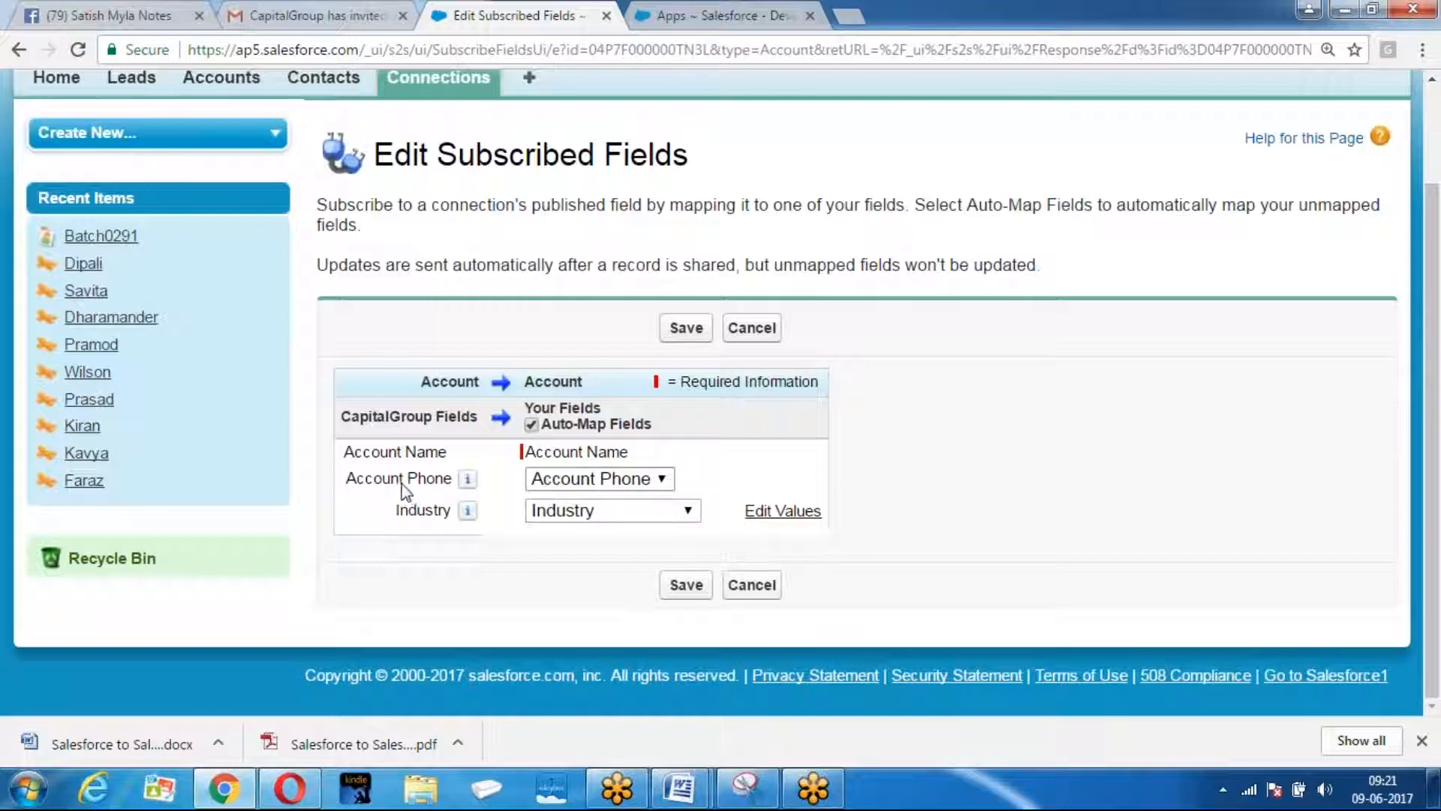
click(685, 585)
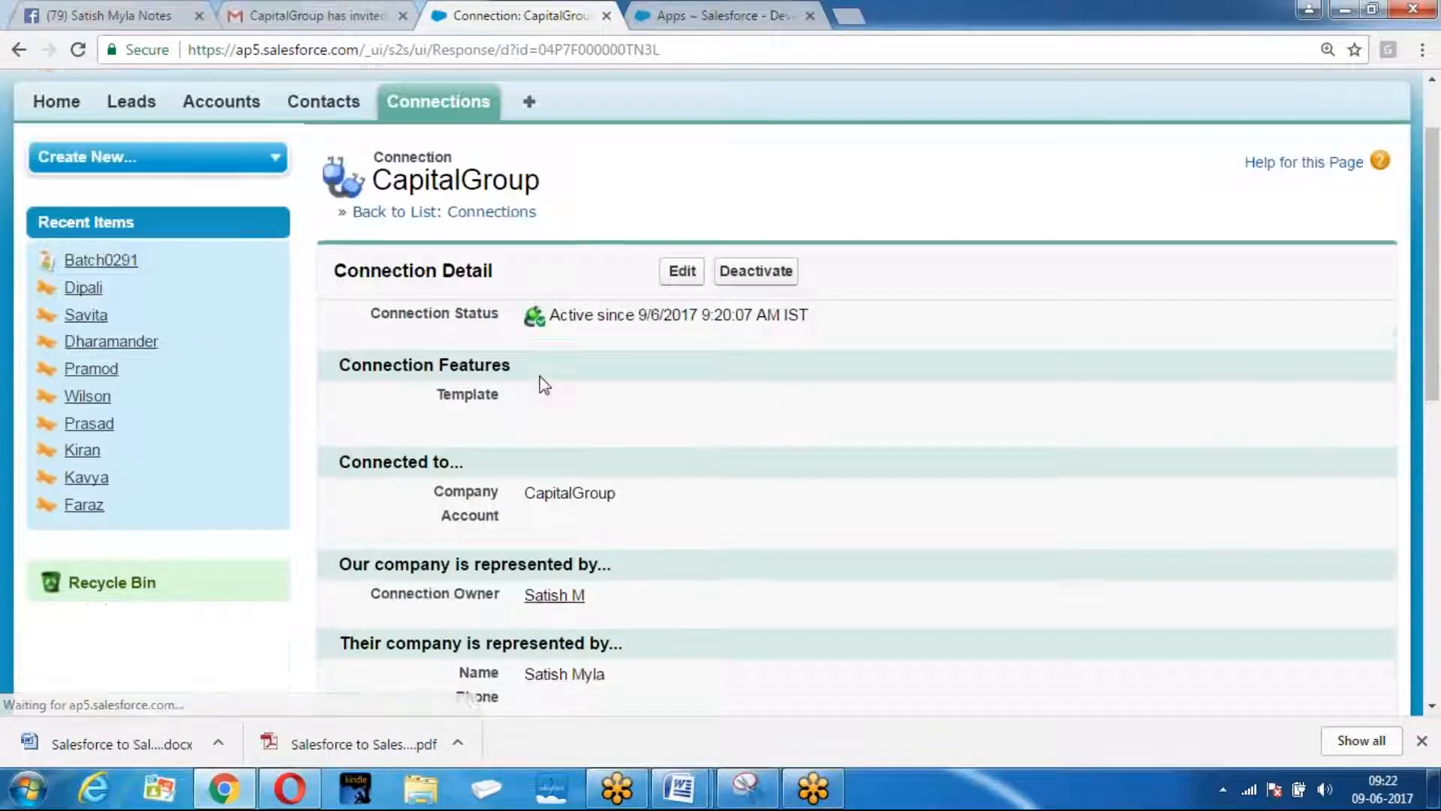
Auto-map the subscribed Contact fields and save.
scroll(538, 383, down, 8)
click(347, 419)
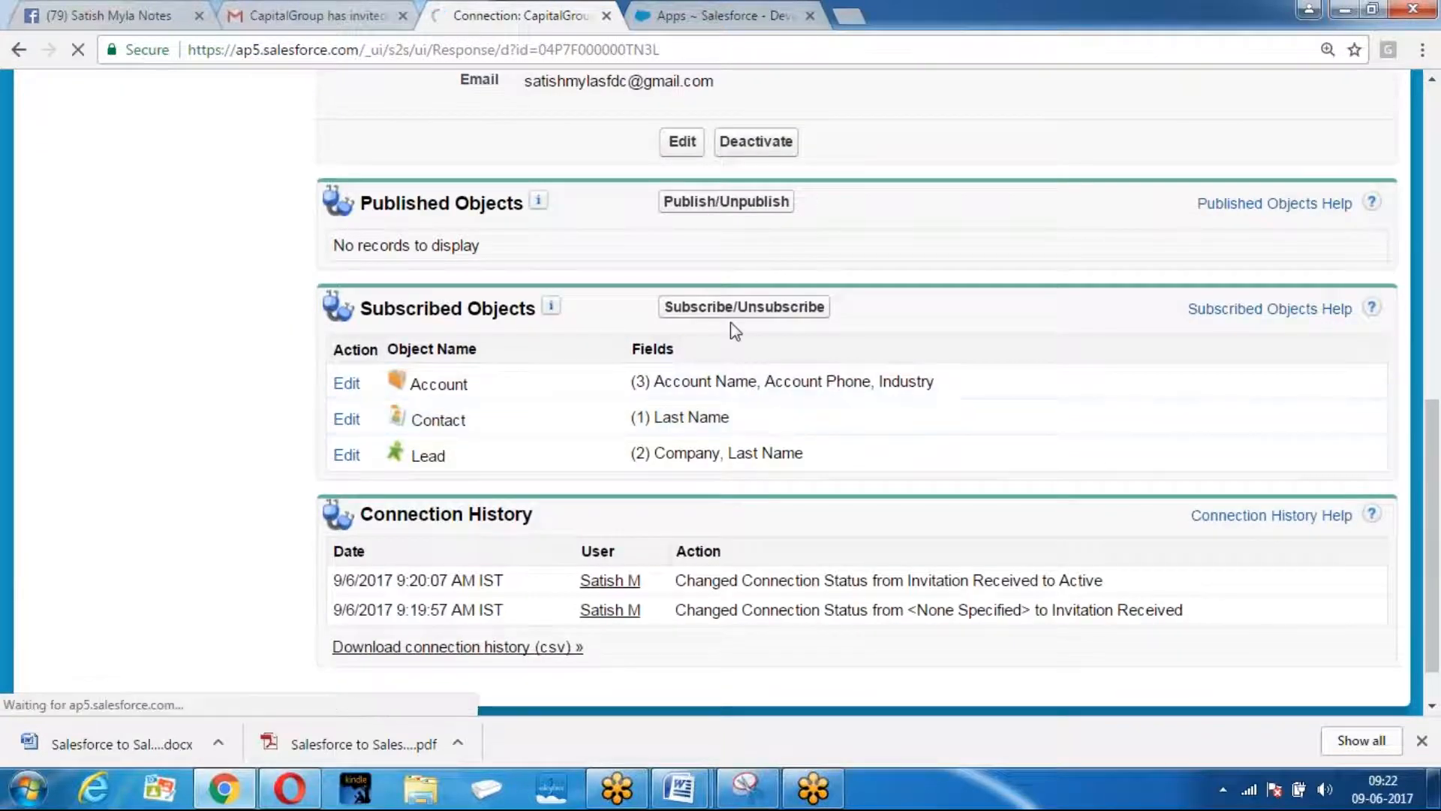
scroll(732, 323, down, 3)
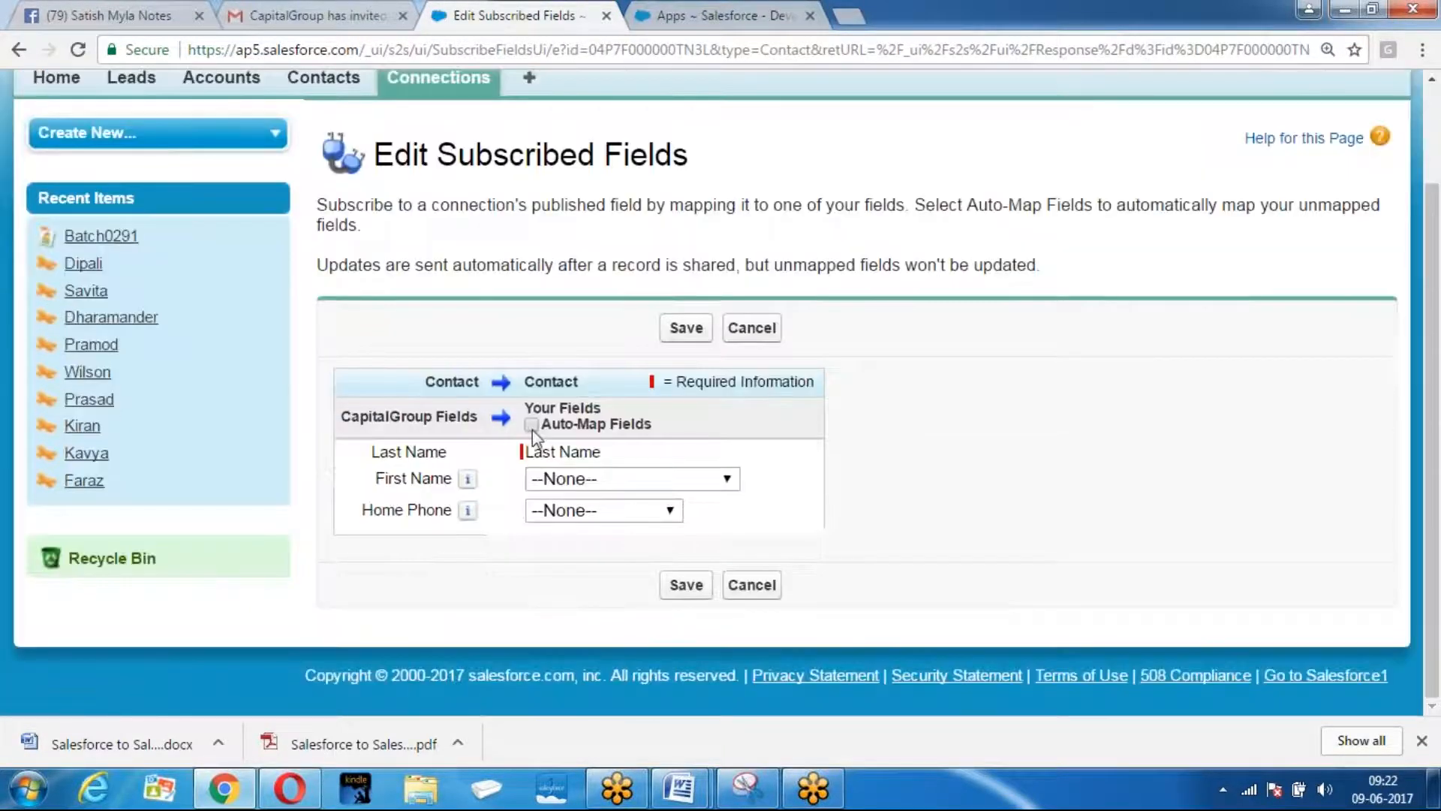
click(531, 424)
click(686, 585)
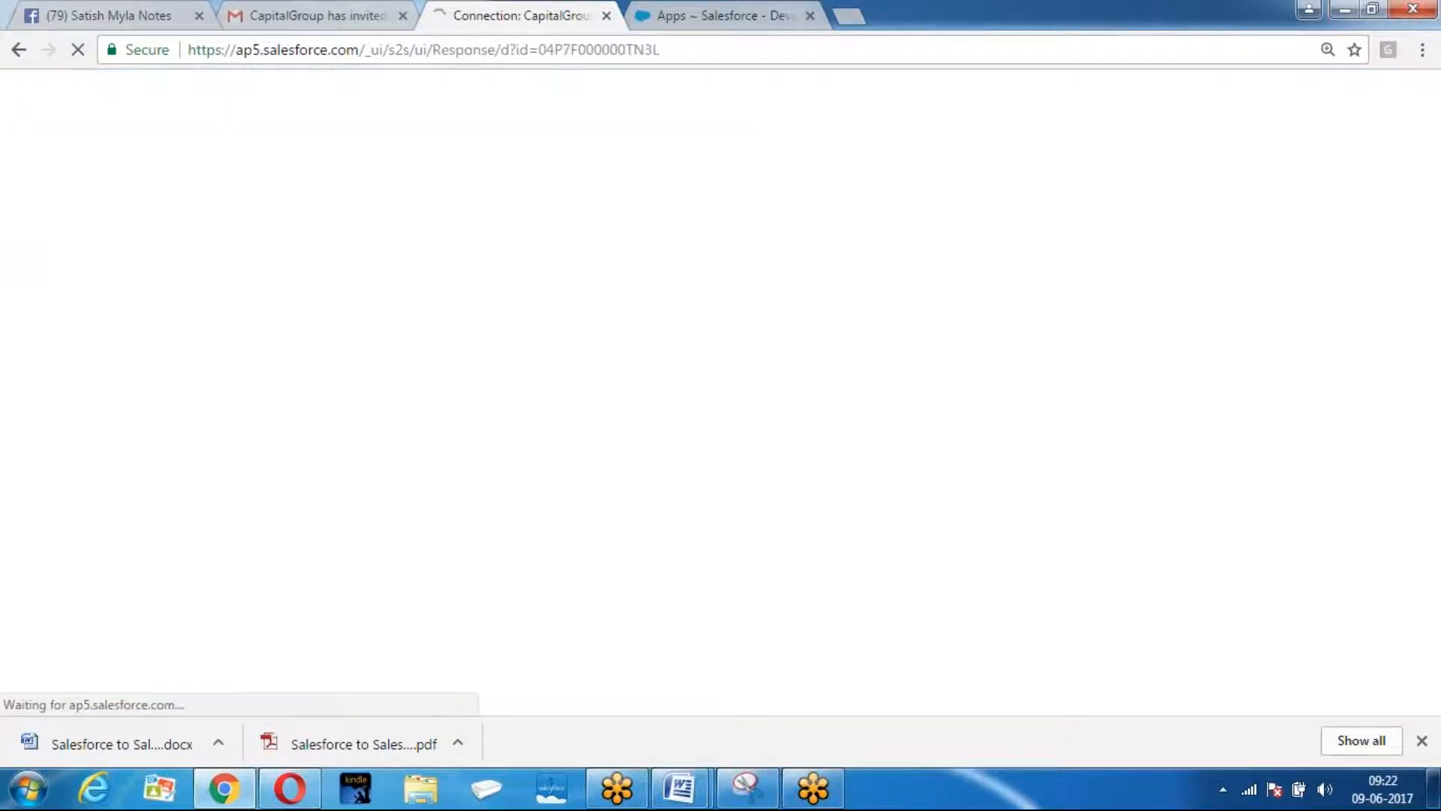
Auto-map the subscribed Lead fields and save.
scroll(493, 312, down, 10)
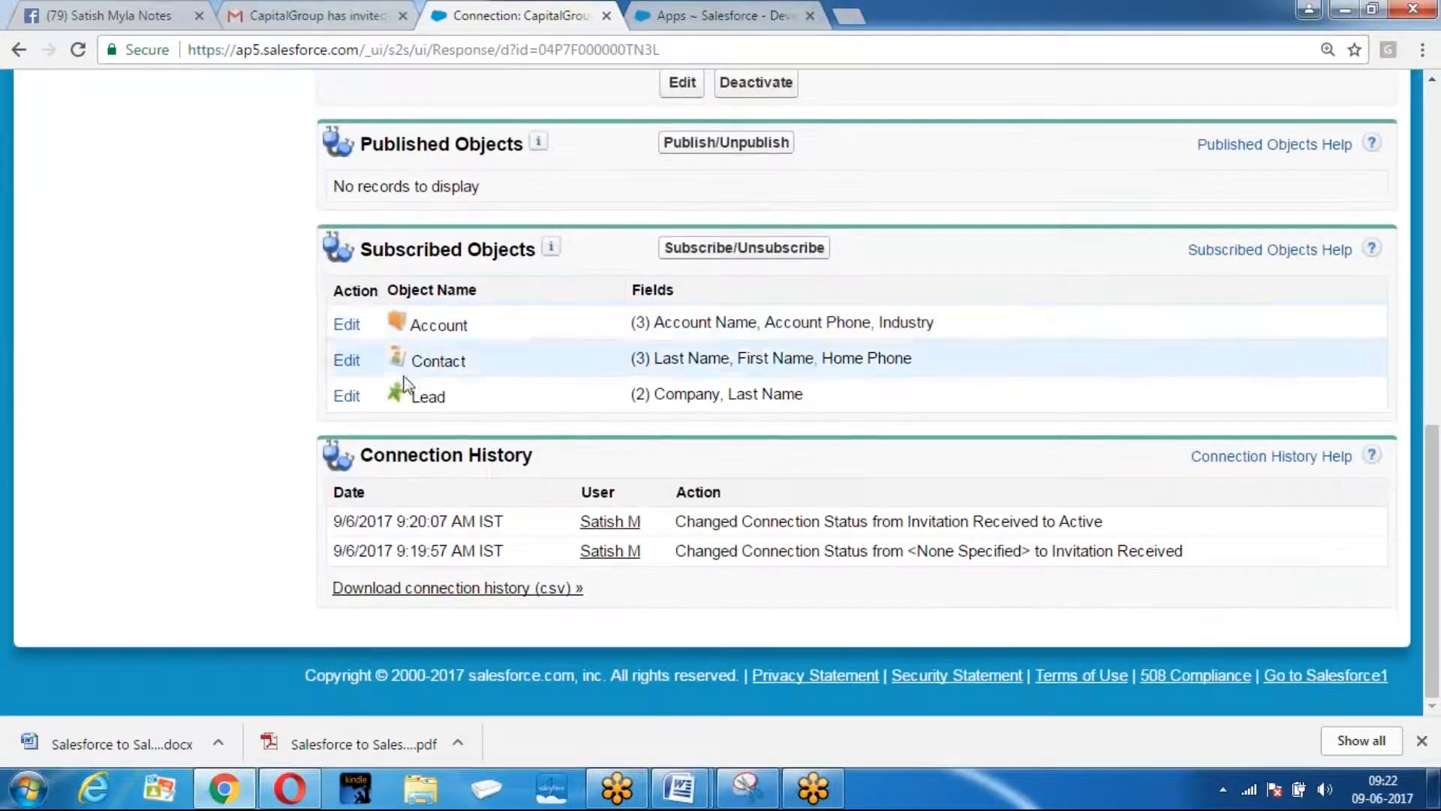
click(347, 395)
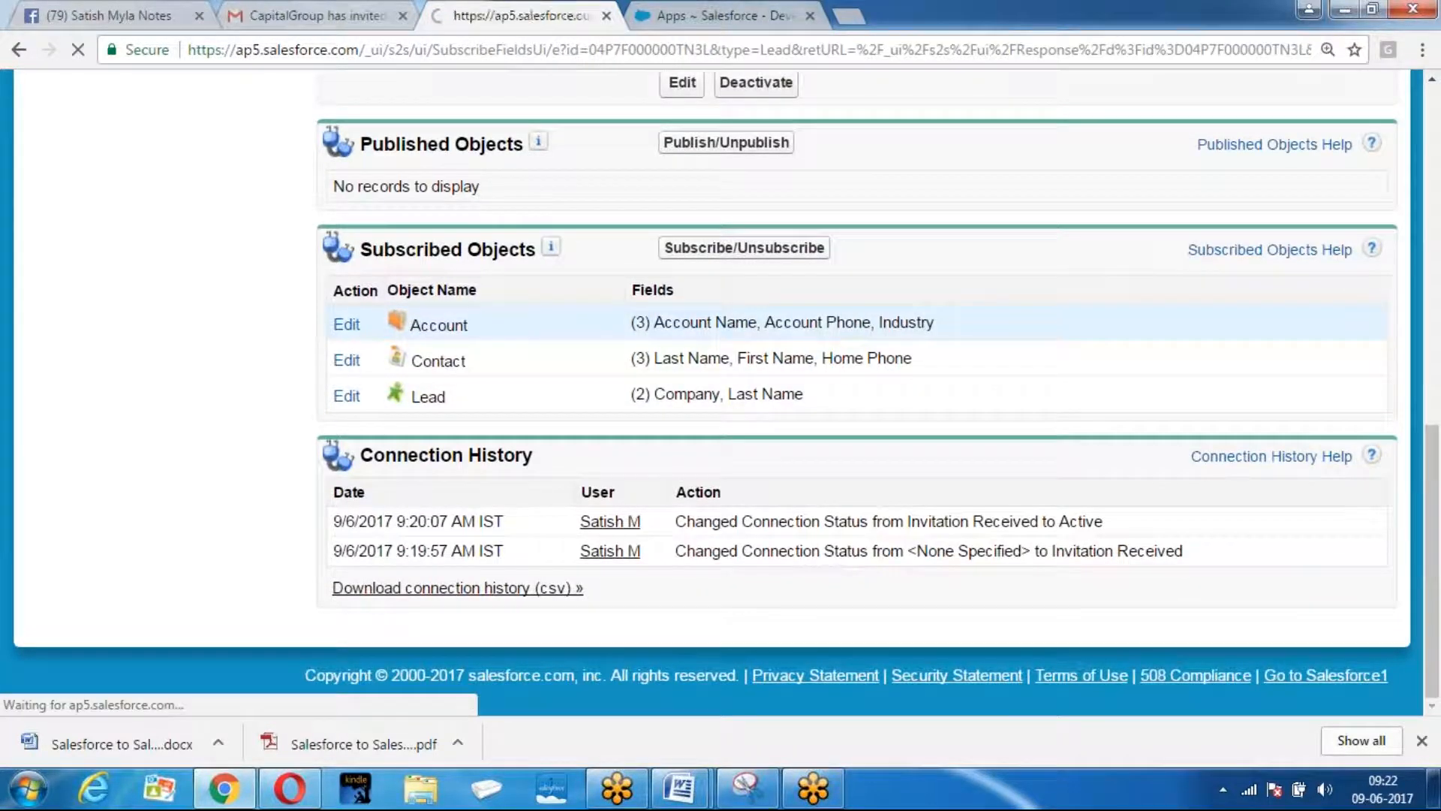
scroll(556, 406, down, 3)
click(531, 400)
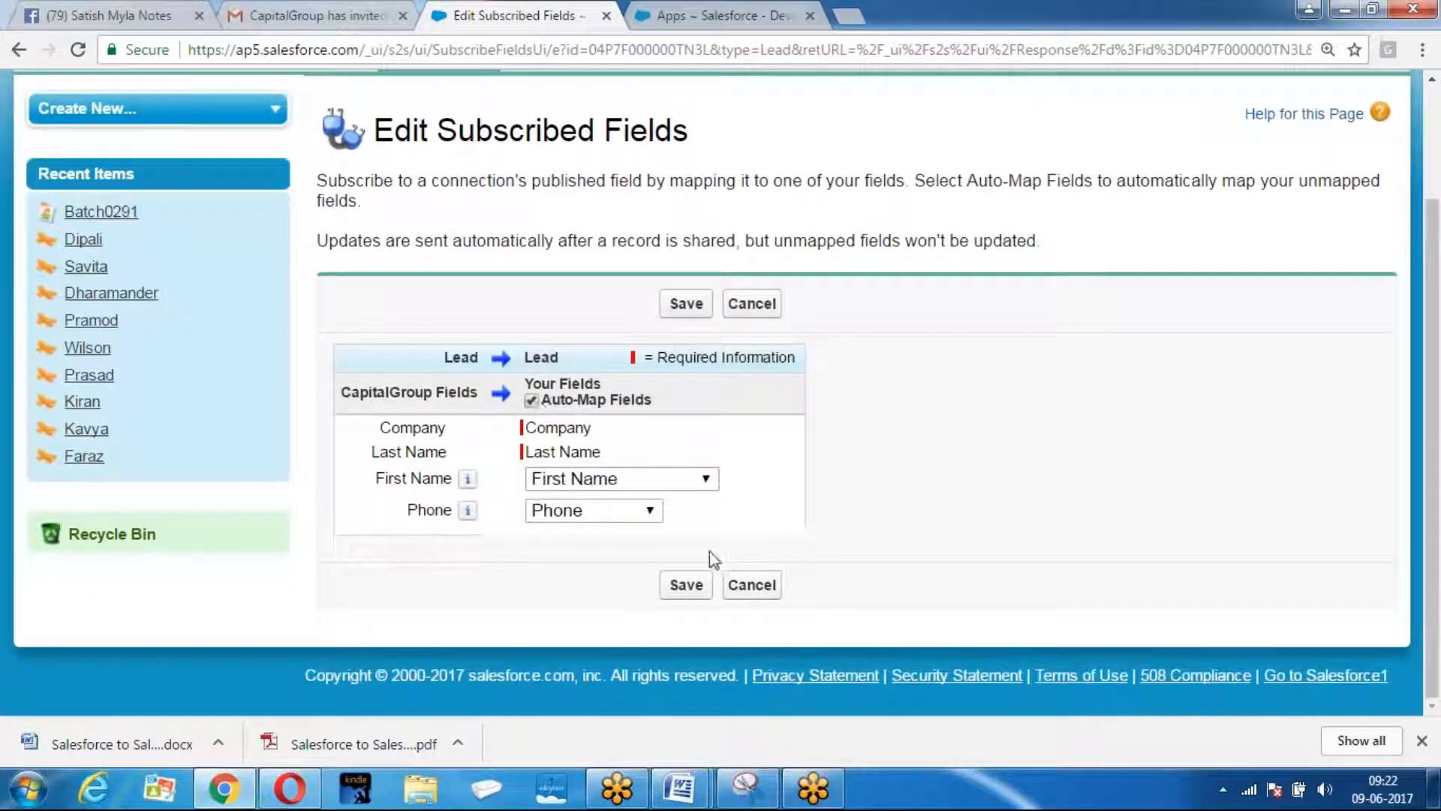
click(687, 586)
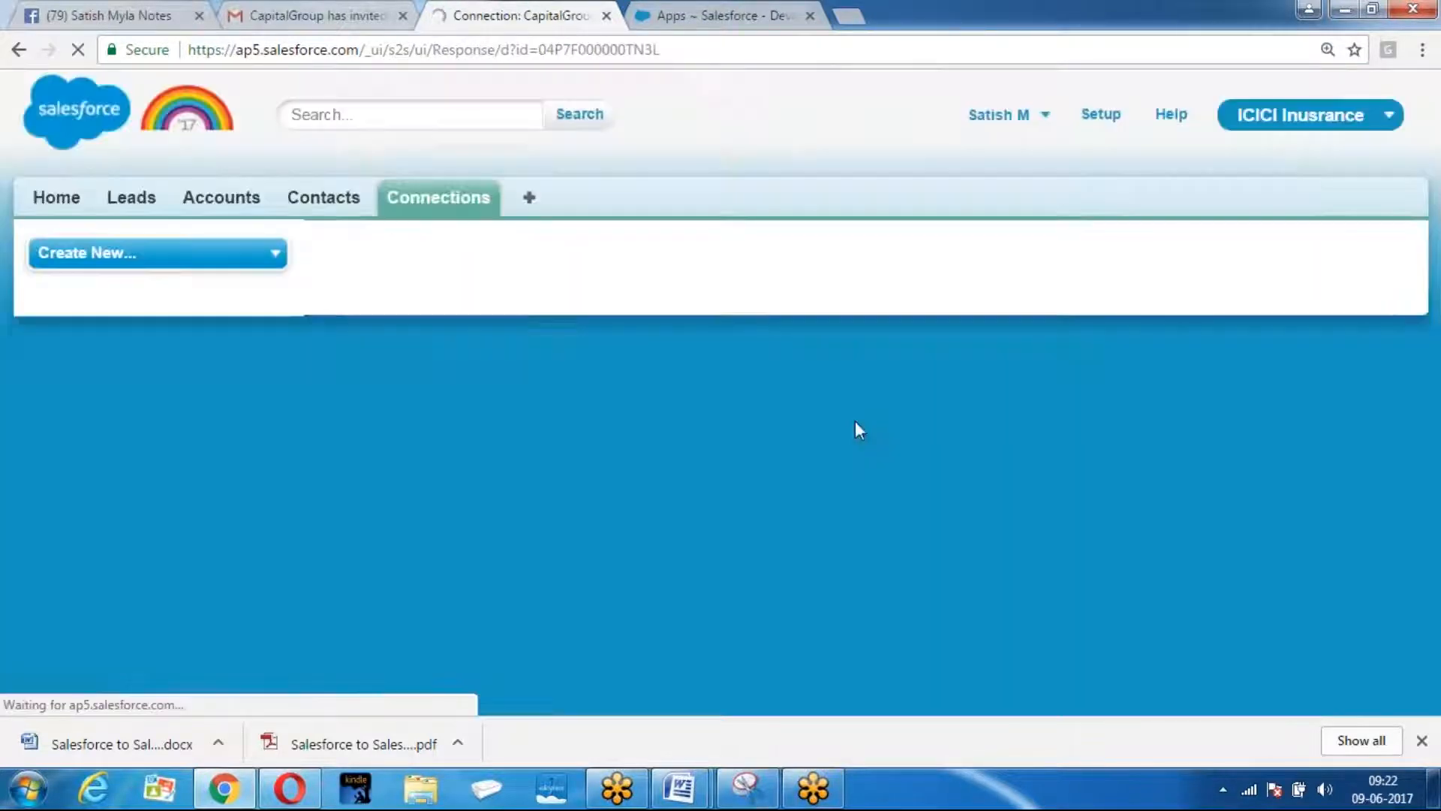
scroll(855, 423, down, 3)
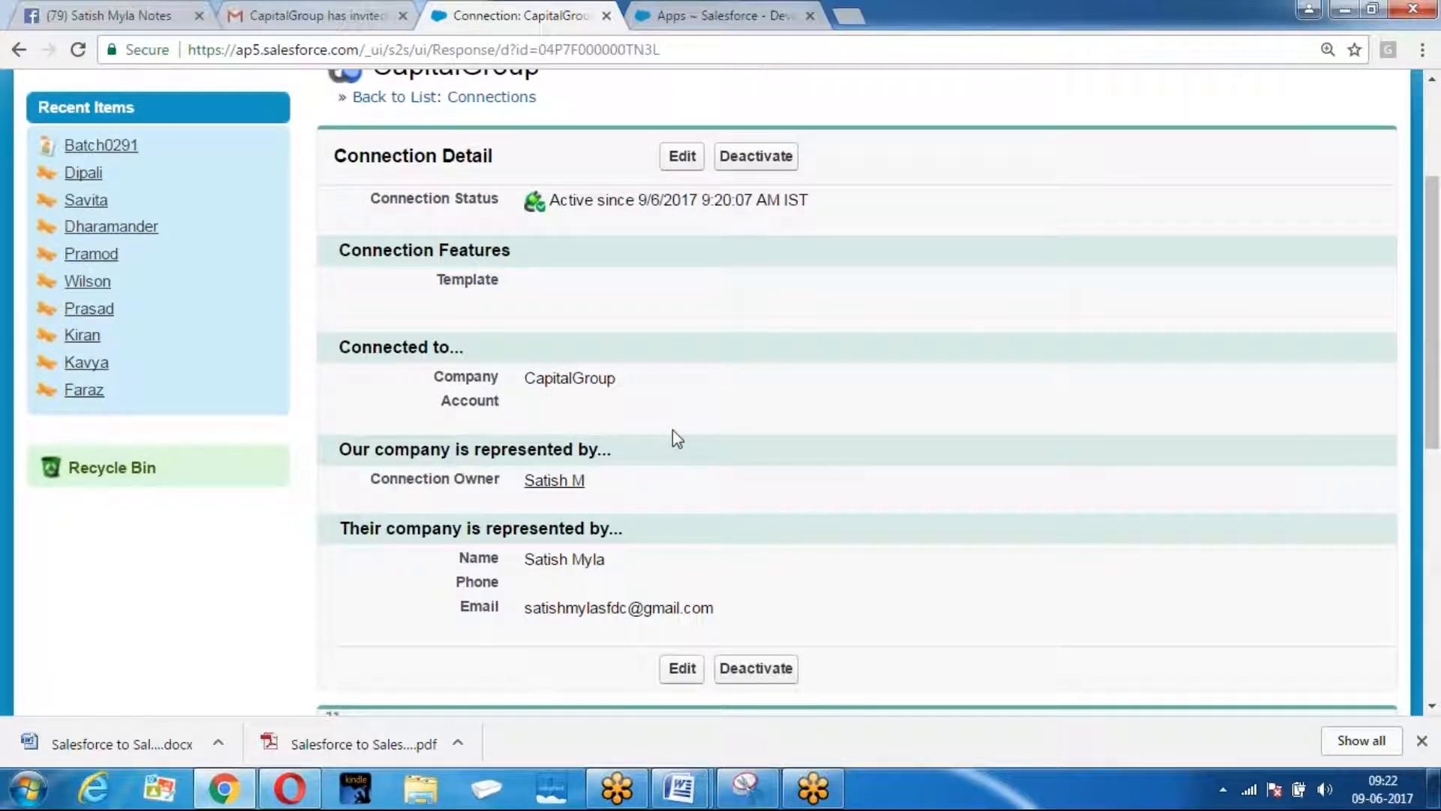
In the Pharma org, start a new contact from the Contacts tab.
click(291, 794)
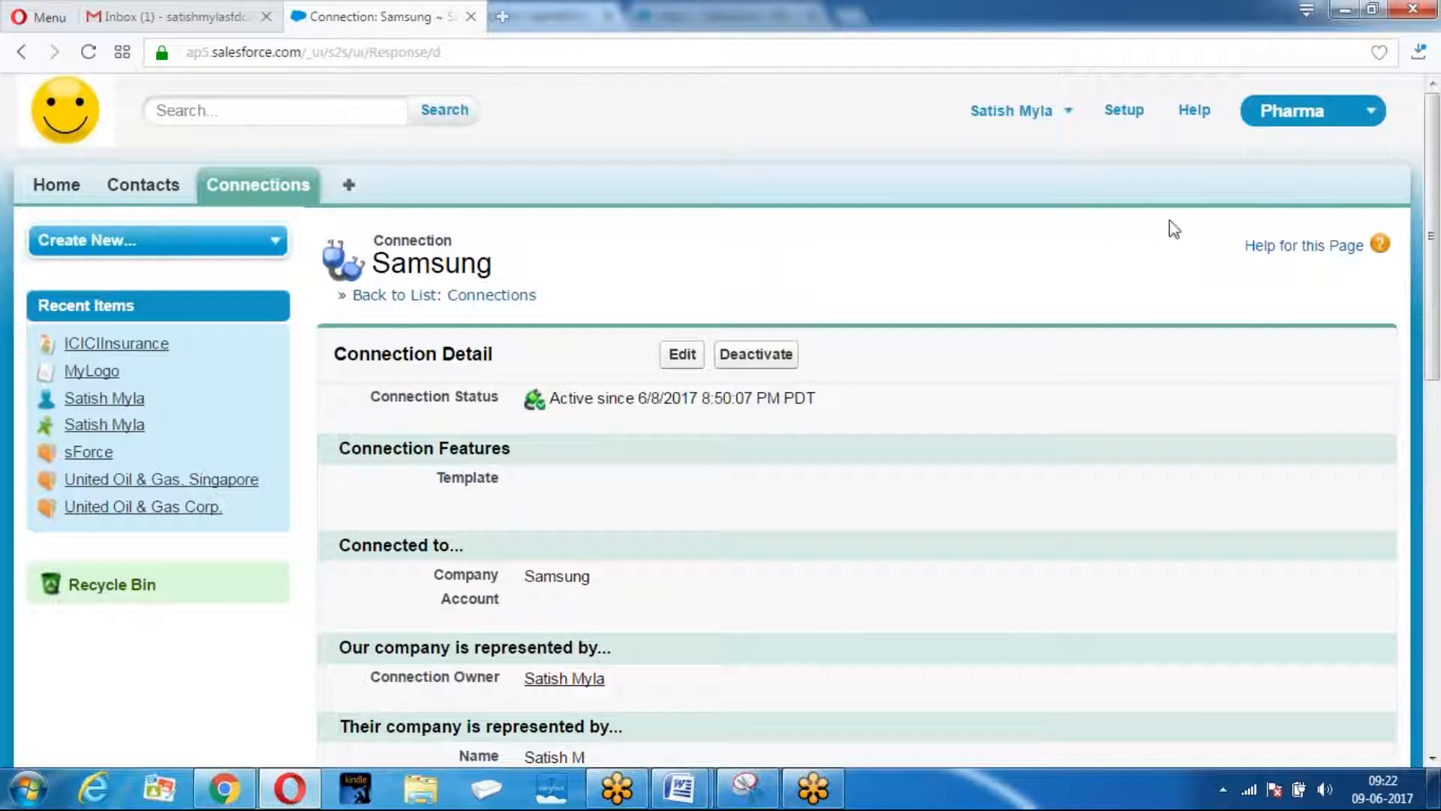
click(140, 187)
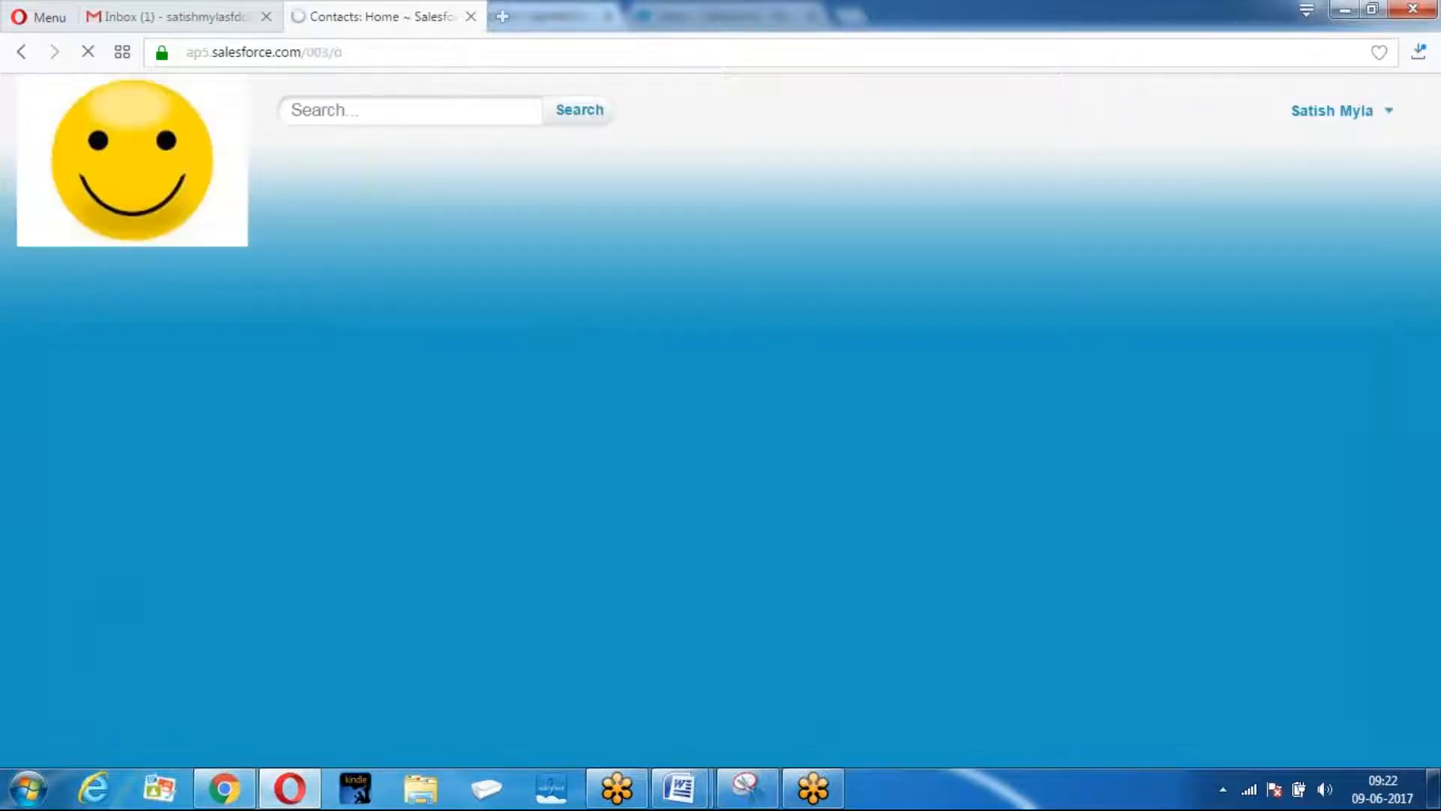
click(674, 382)
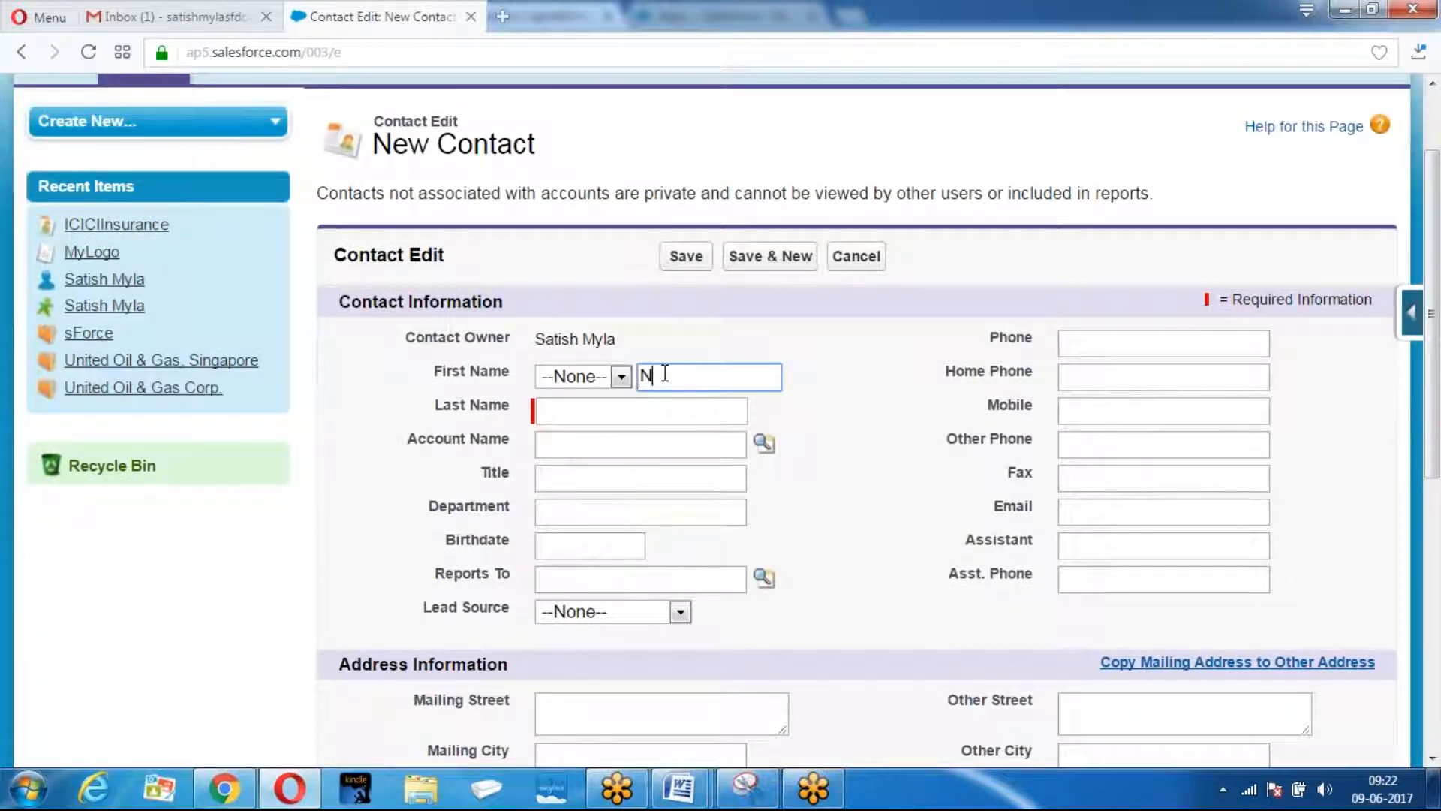
Enter salutation Mr., the contact's name, title Test1, phone and home phone, then save.
click(620, 376)
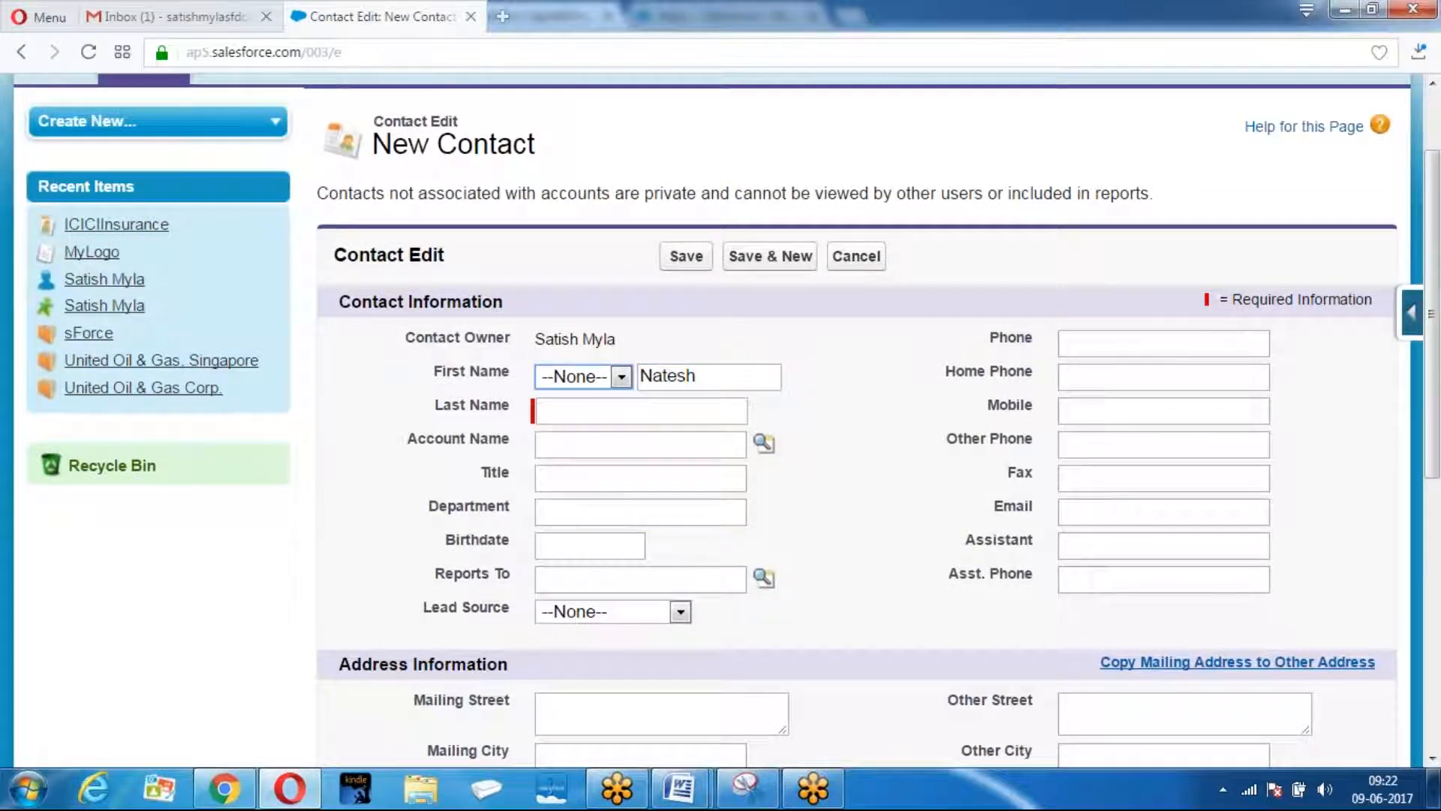
click(622, 377)
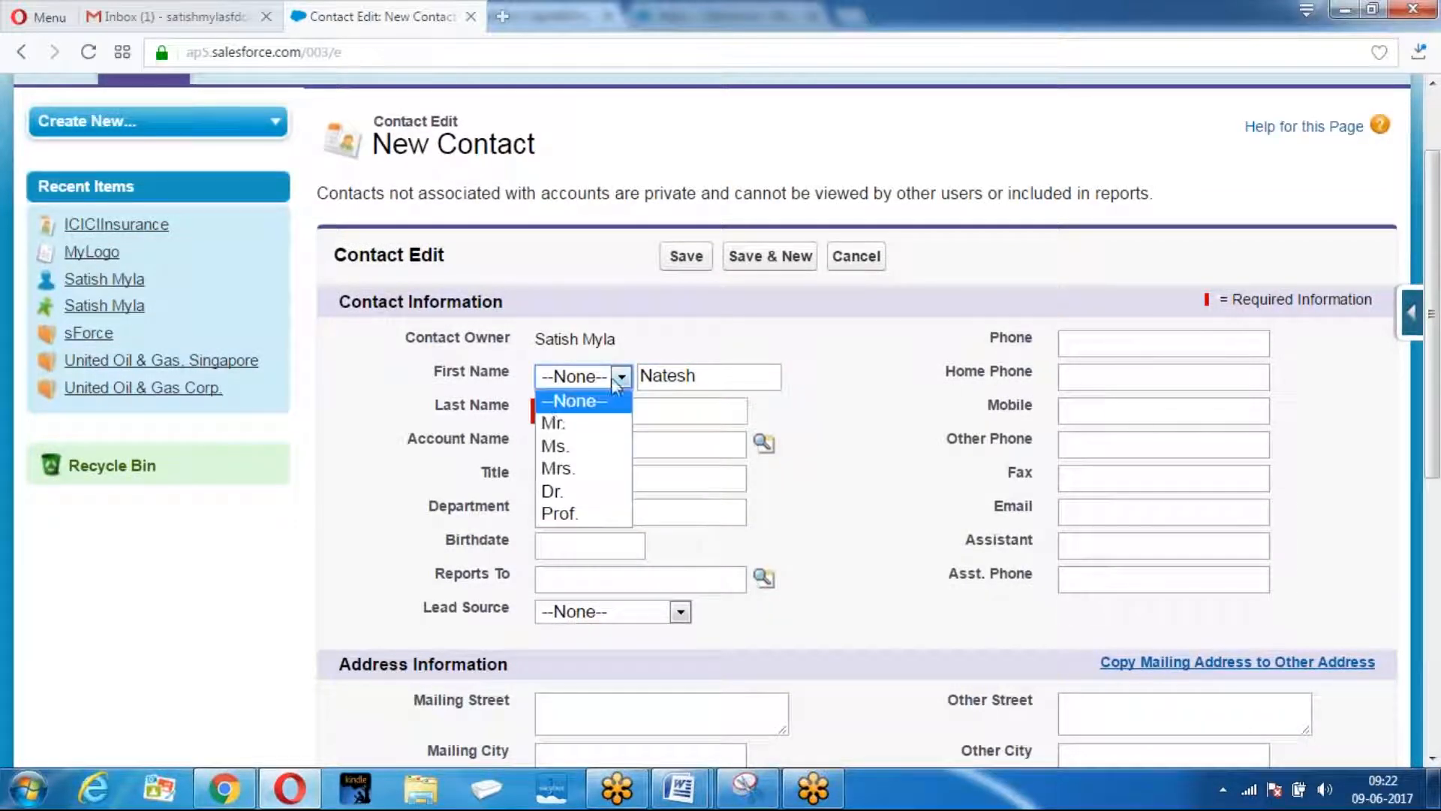
click(555, 421)
click(563, 418)
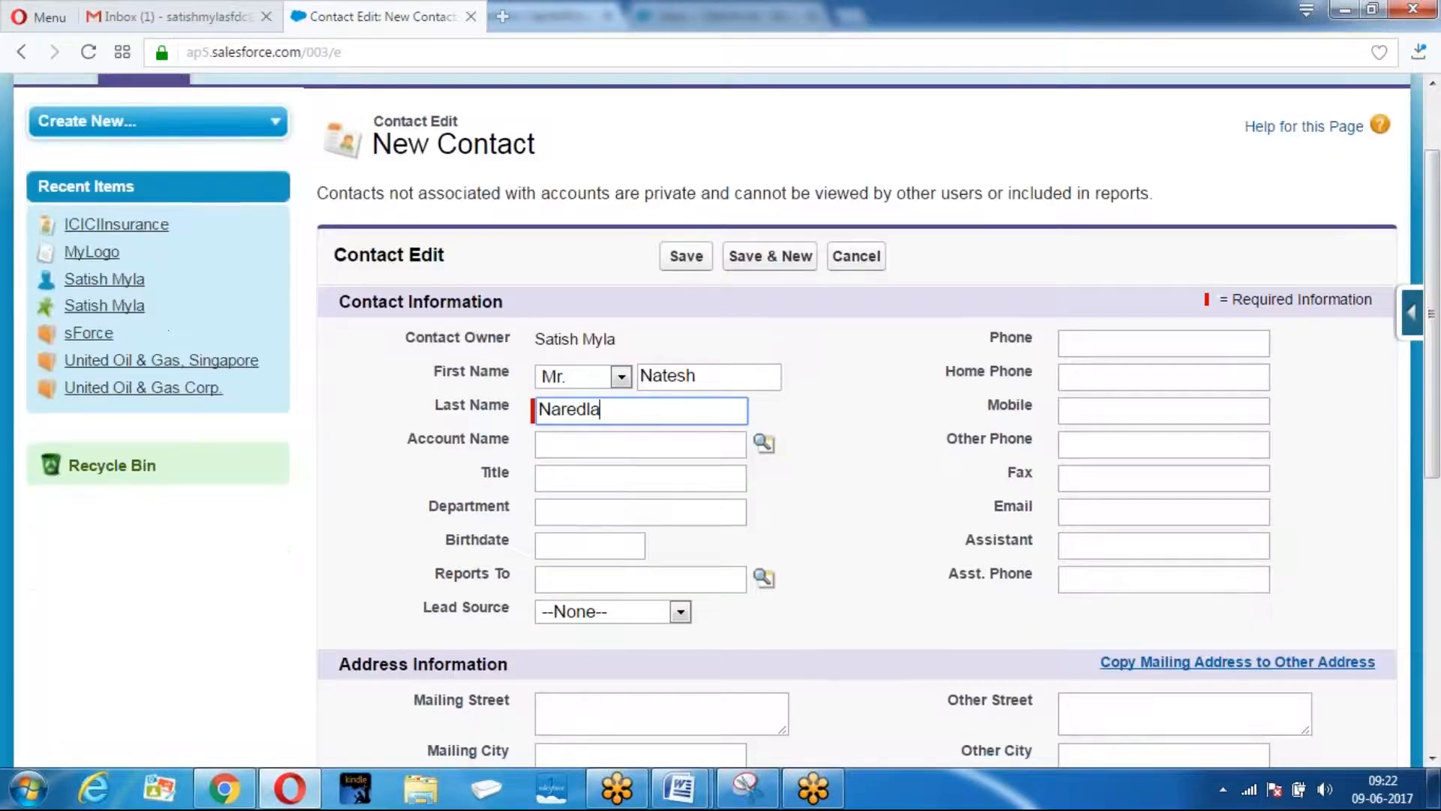
click(575, 473)
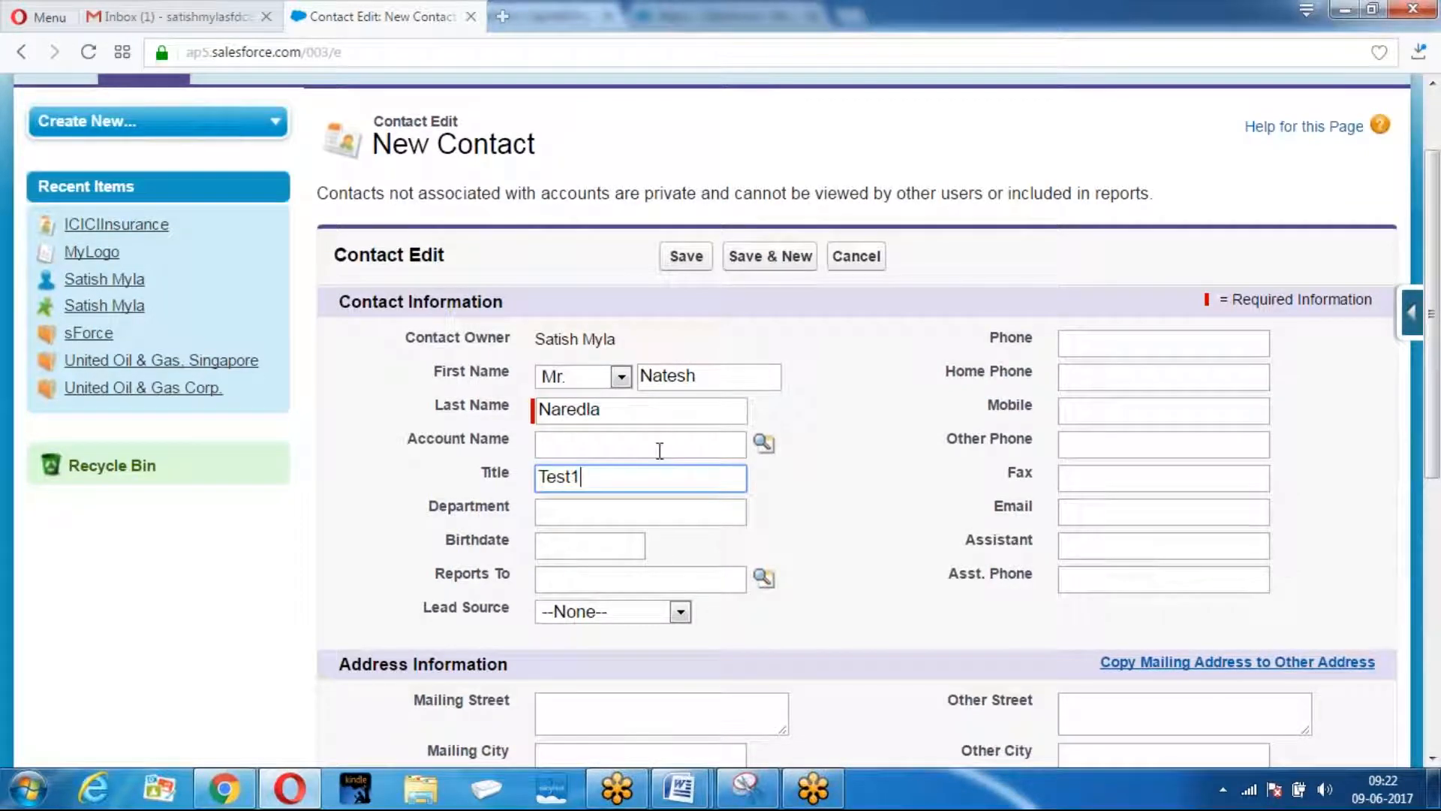
click(1063, 335)
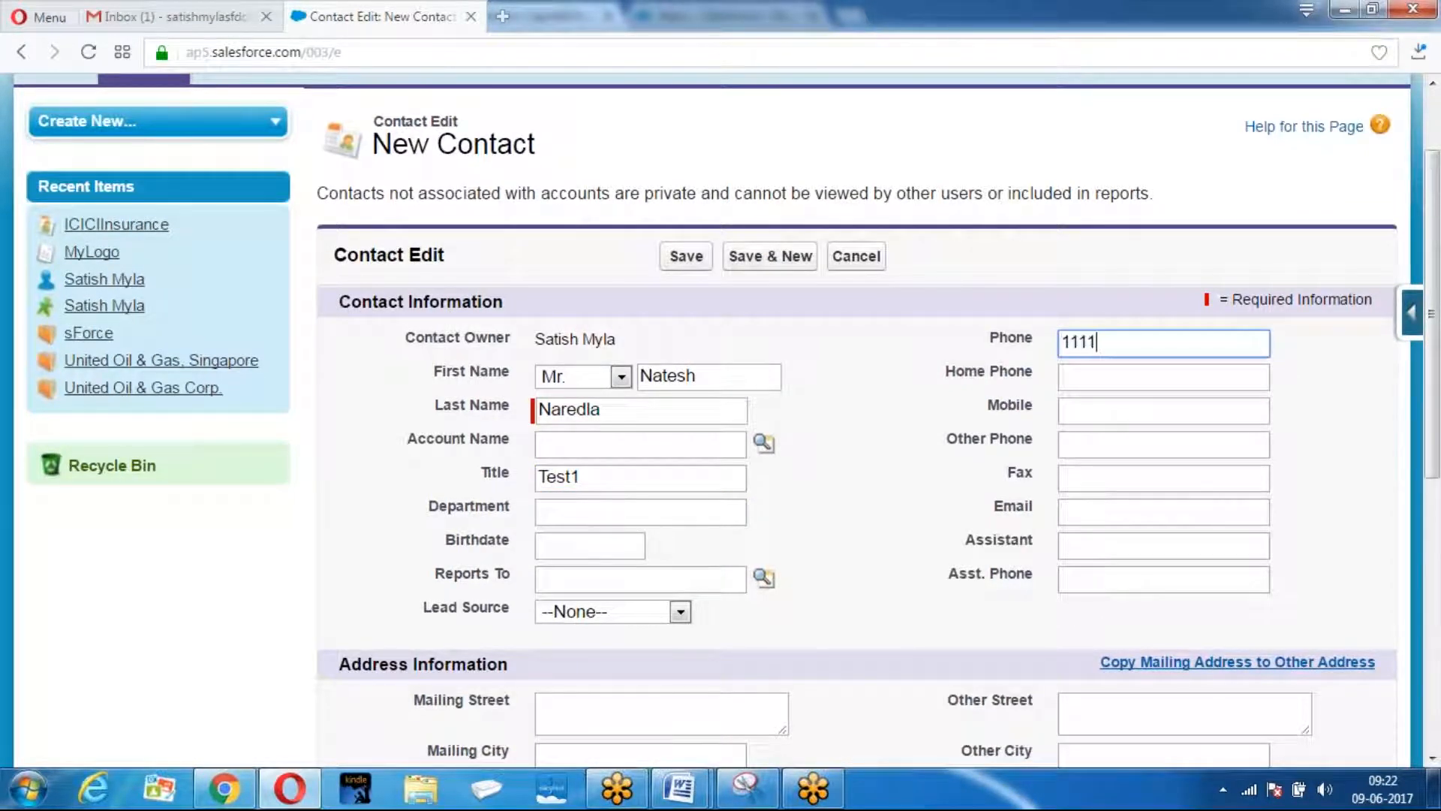
click(1095, 373)
text(22222)
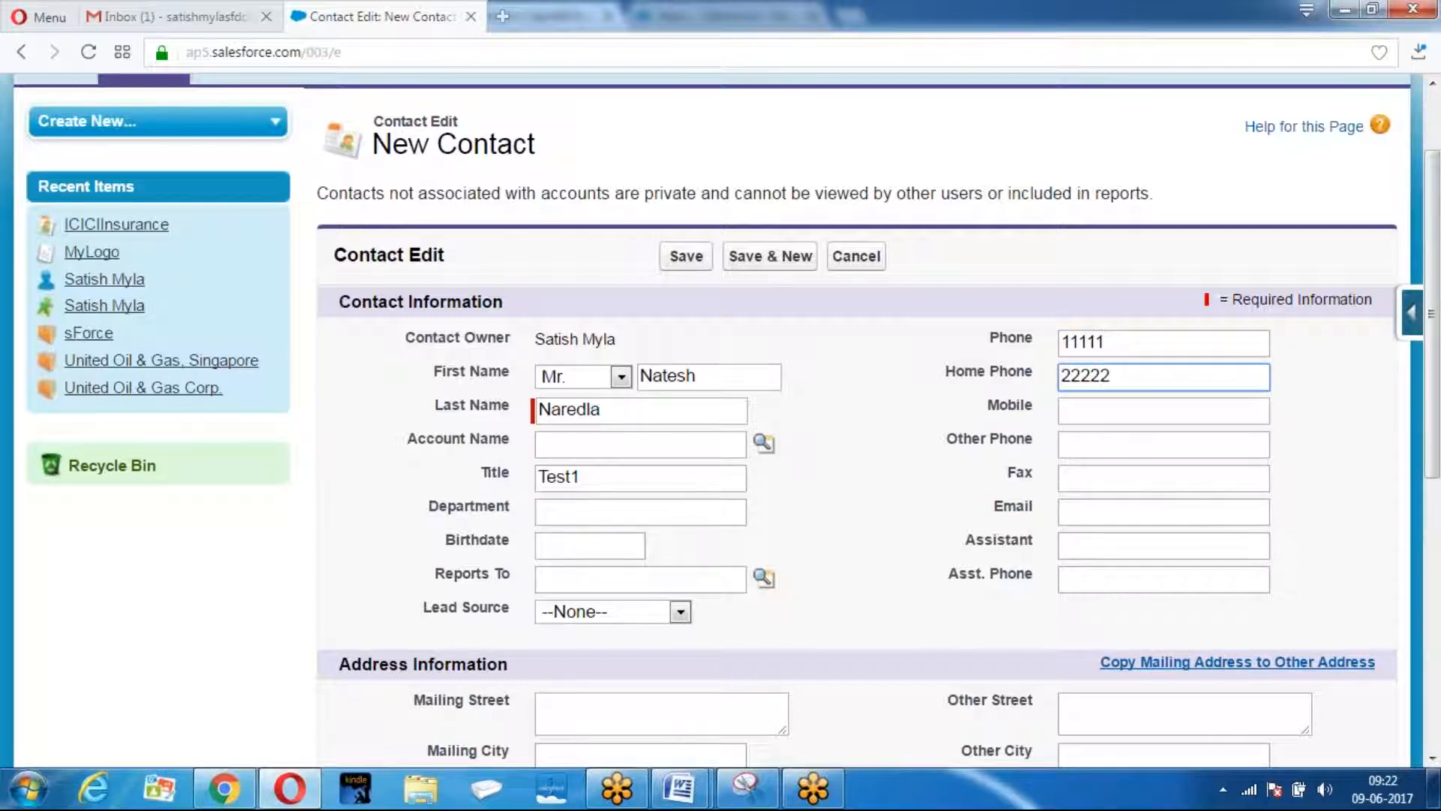
scroll(885, 512, down, 1)
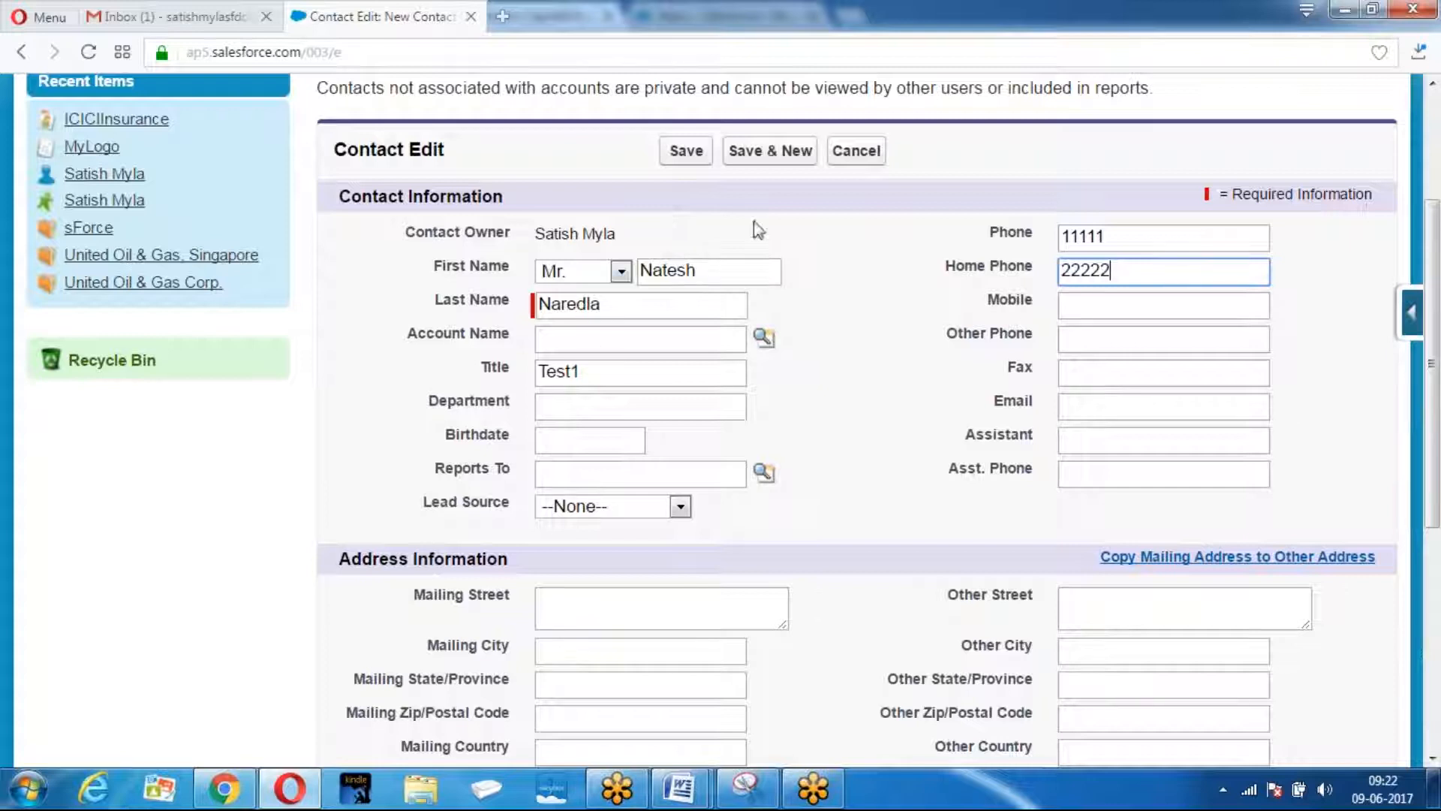
click(687, 153)
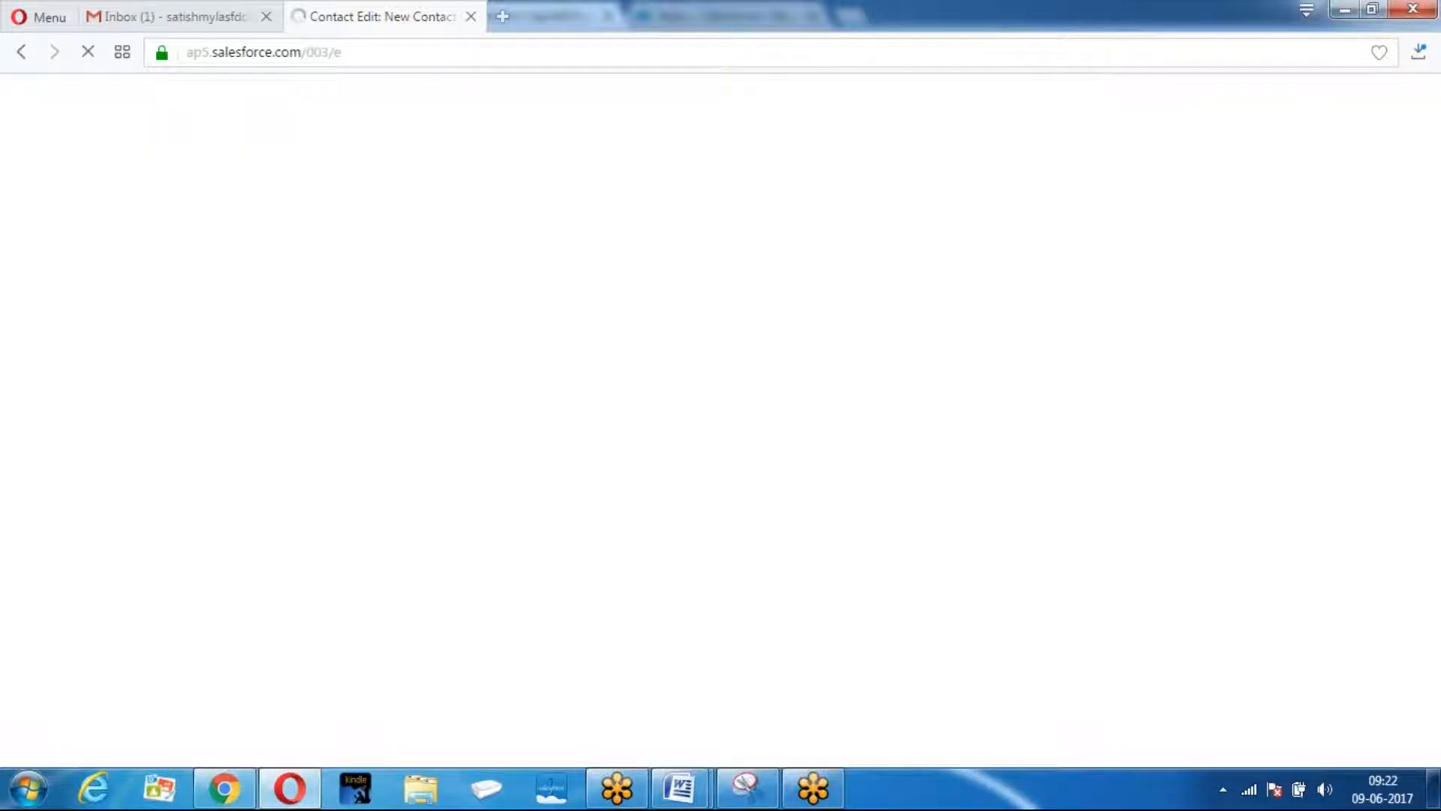
Add External Sharing above Cases in the Contact Layout's related lists, save, and overwrite user customizations.
scroll(685, 235, down, 4)
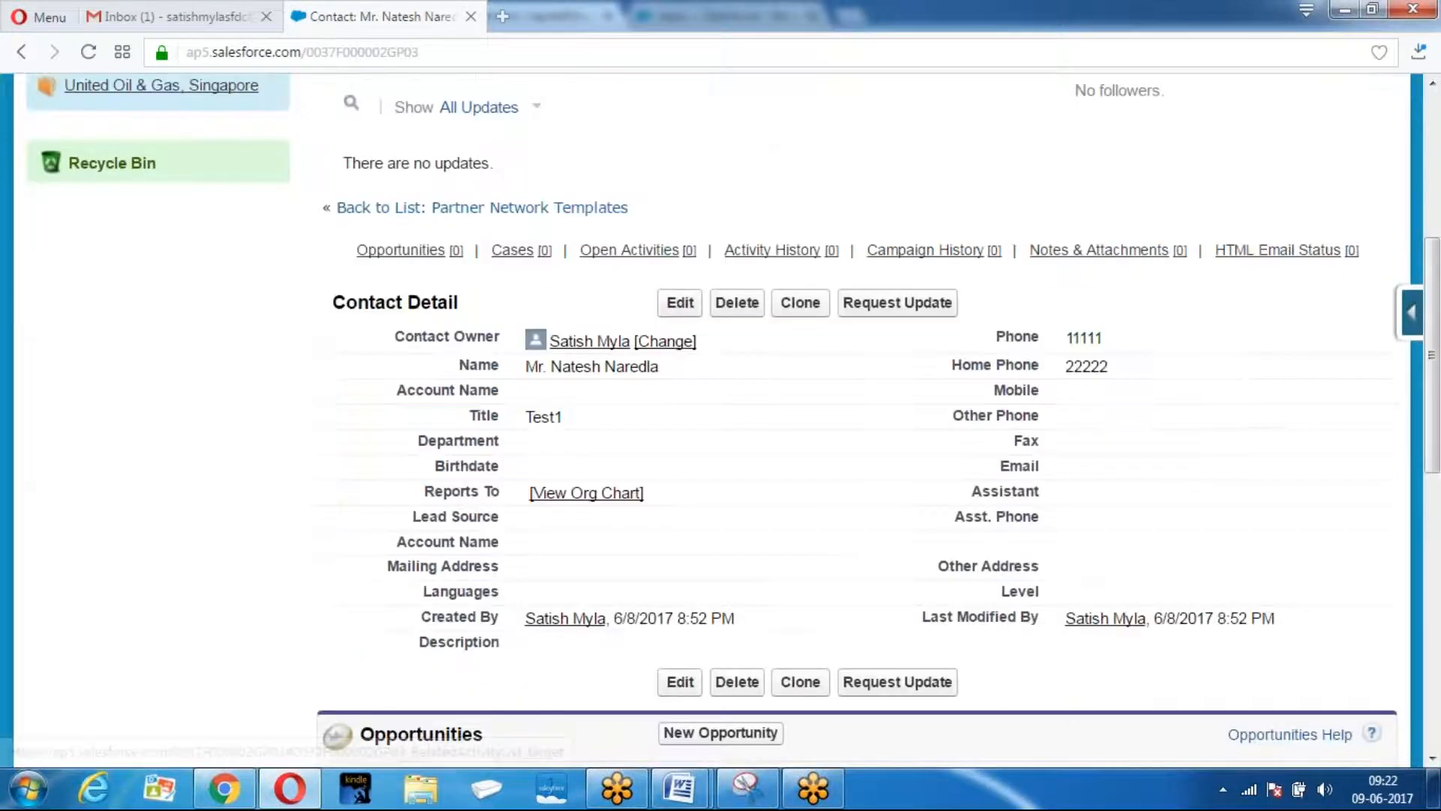
scroll(490, 296, down, 1)
scroll(487, 290, down, 8)
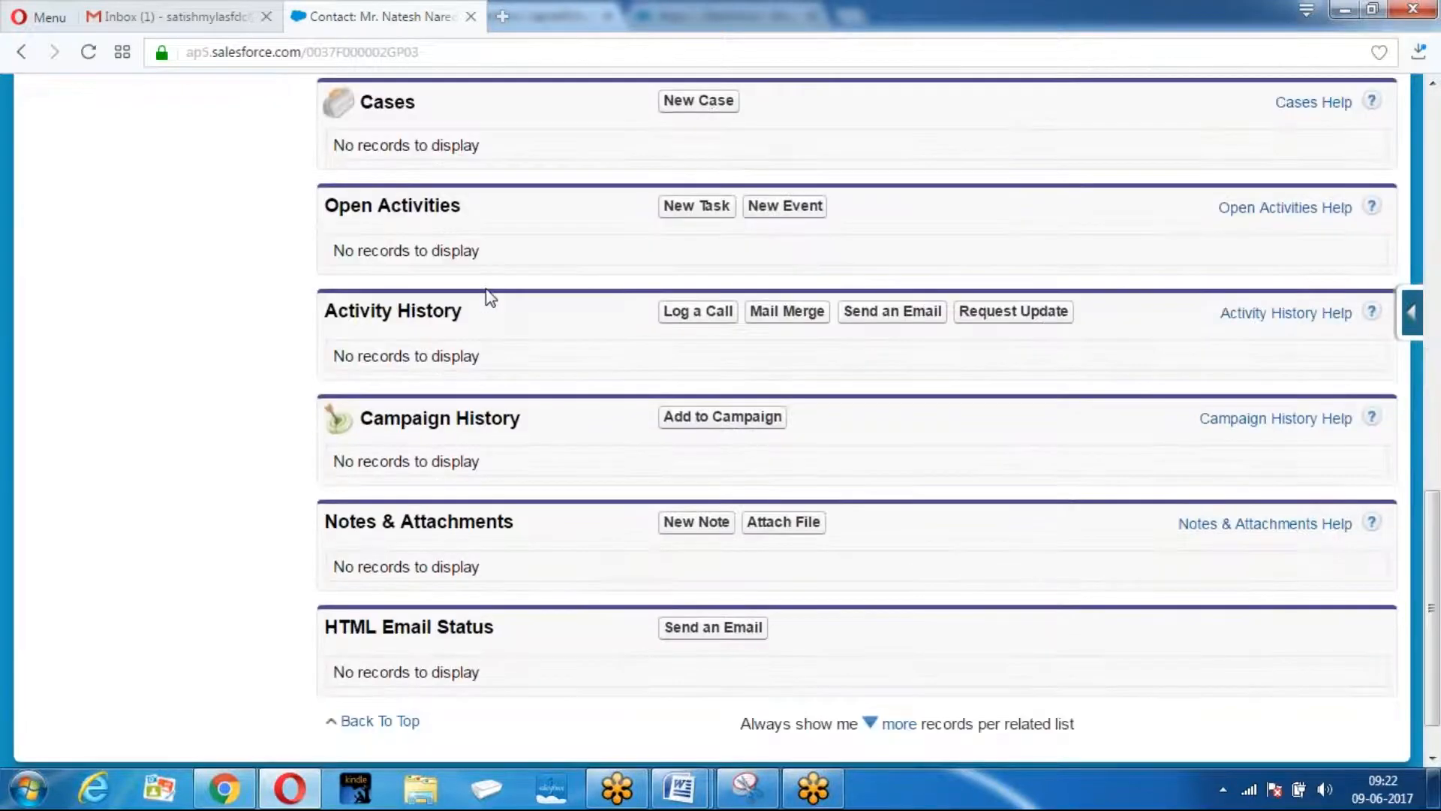
scroll(487, 293, up, 12)
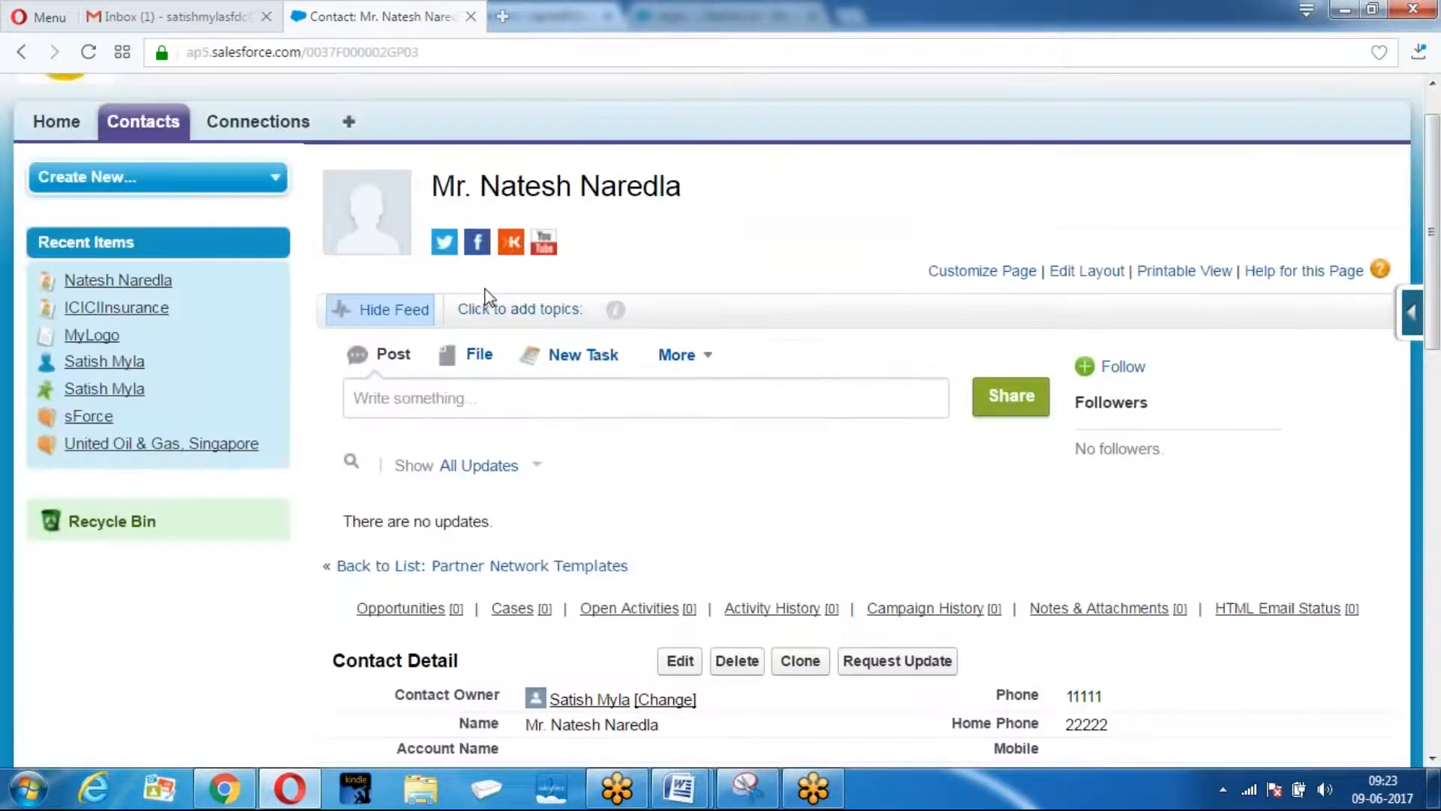
scroll(486, 298, down, 3)
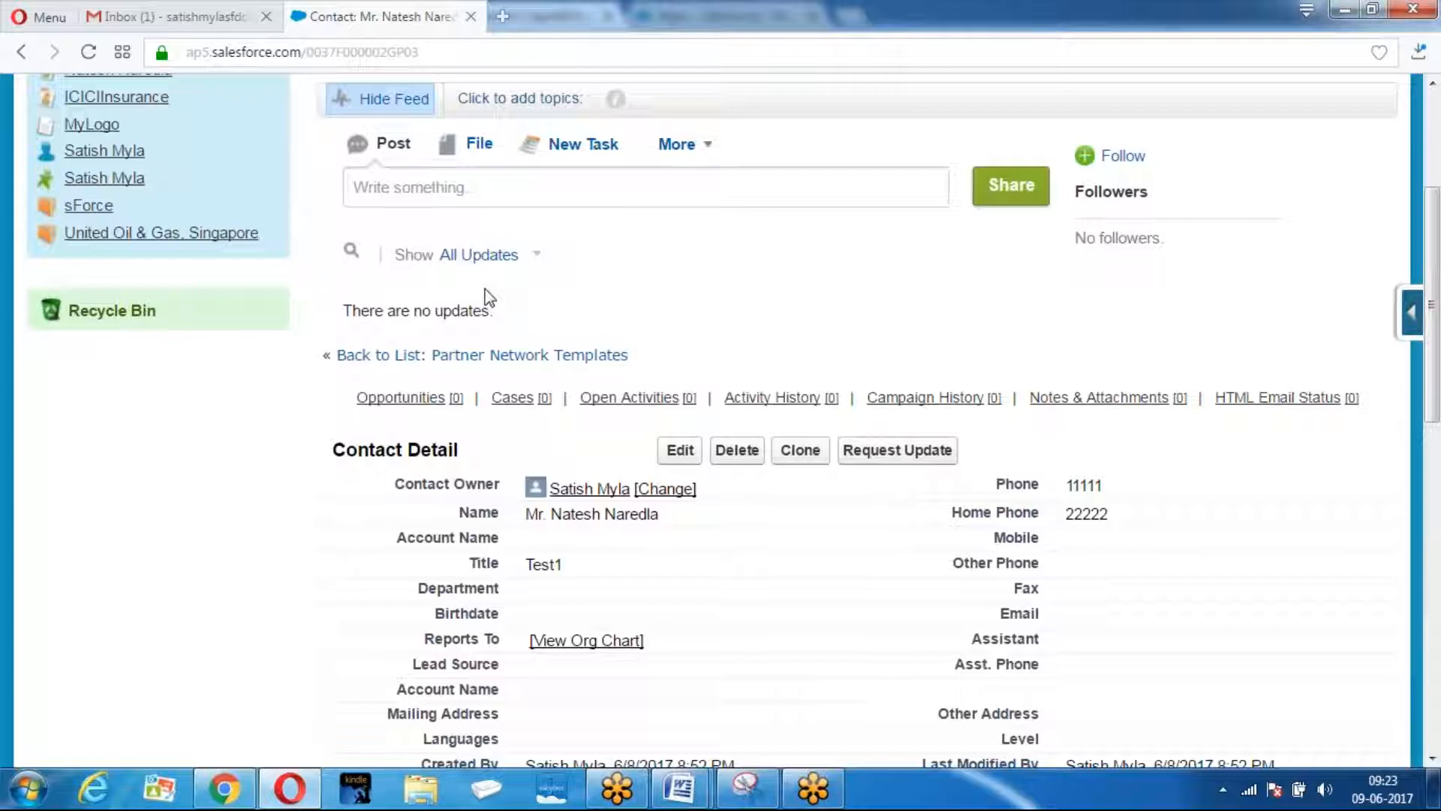
scroll(891, 316, up, 4)
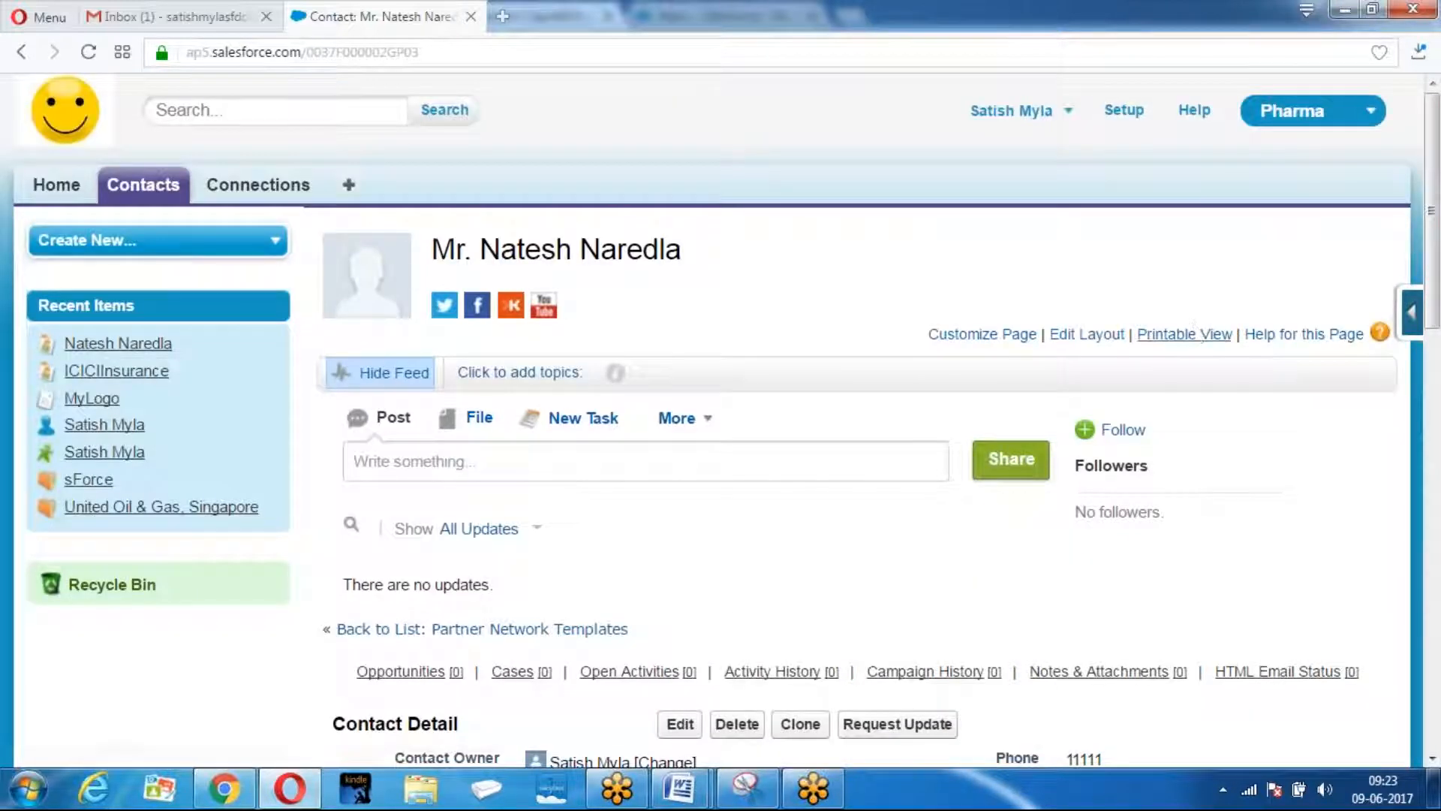
click(1087, 336)
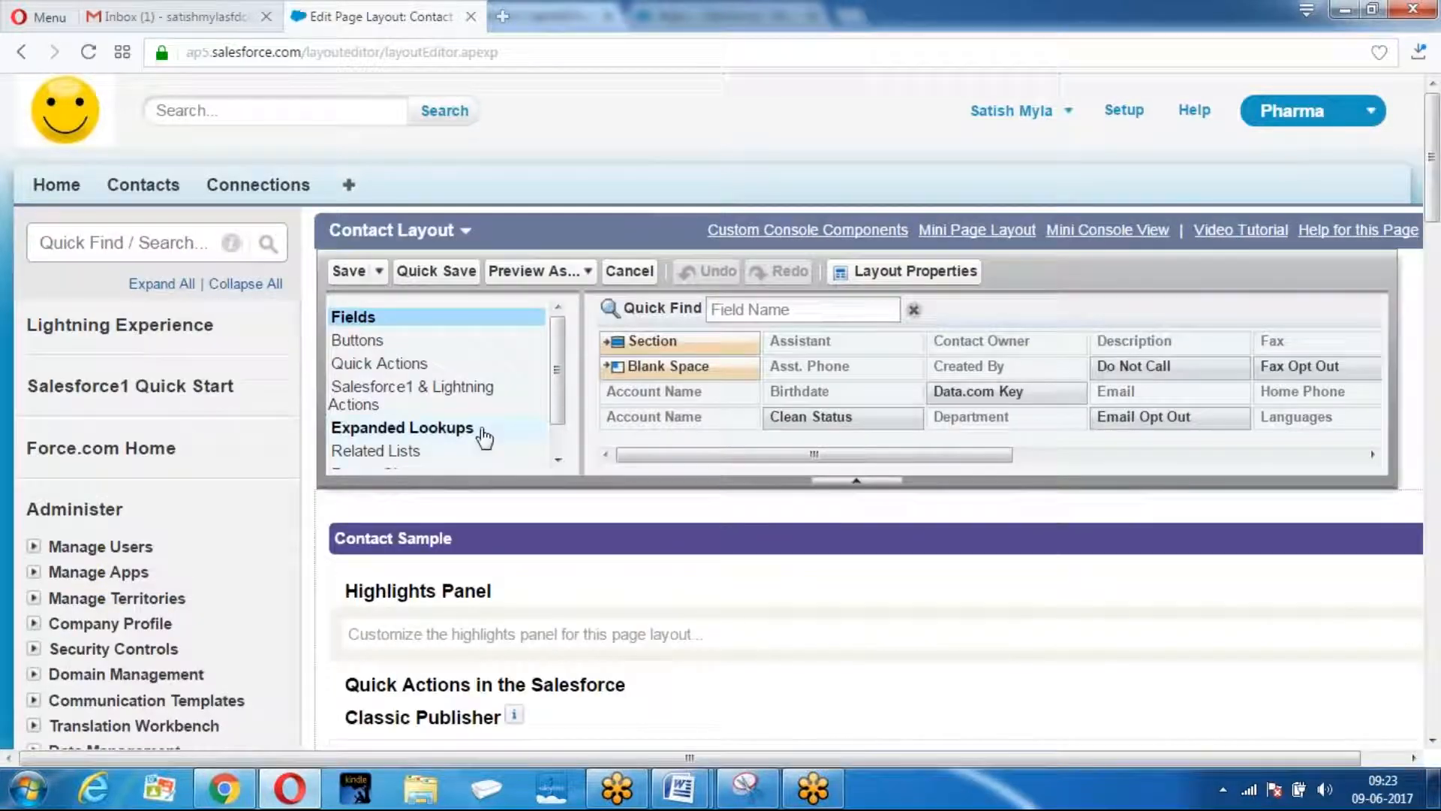
click(398, 453)
scroll(698, 343, down, 5)
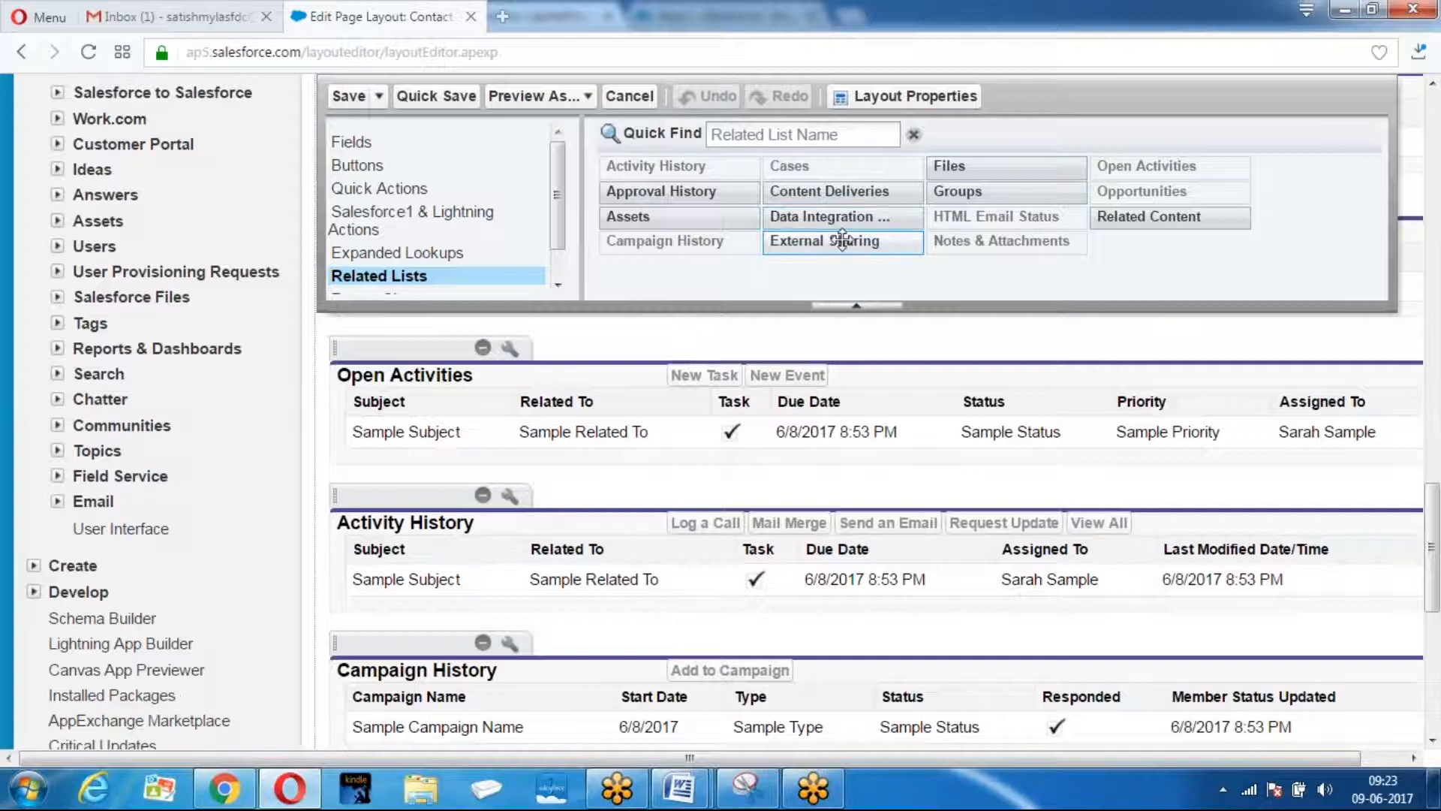
drag(839, 244, 448, 450)
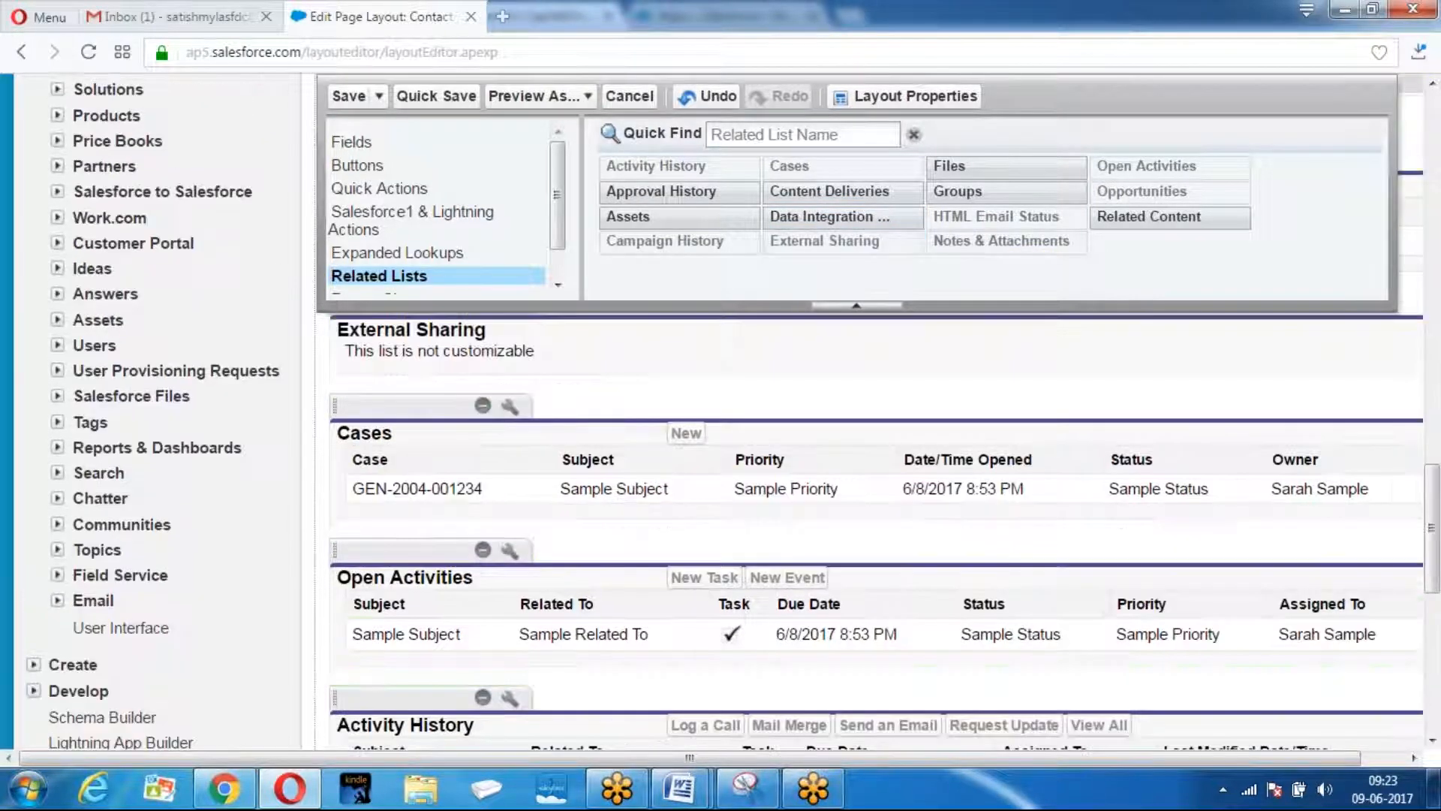
click(349, 96)
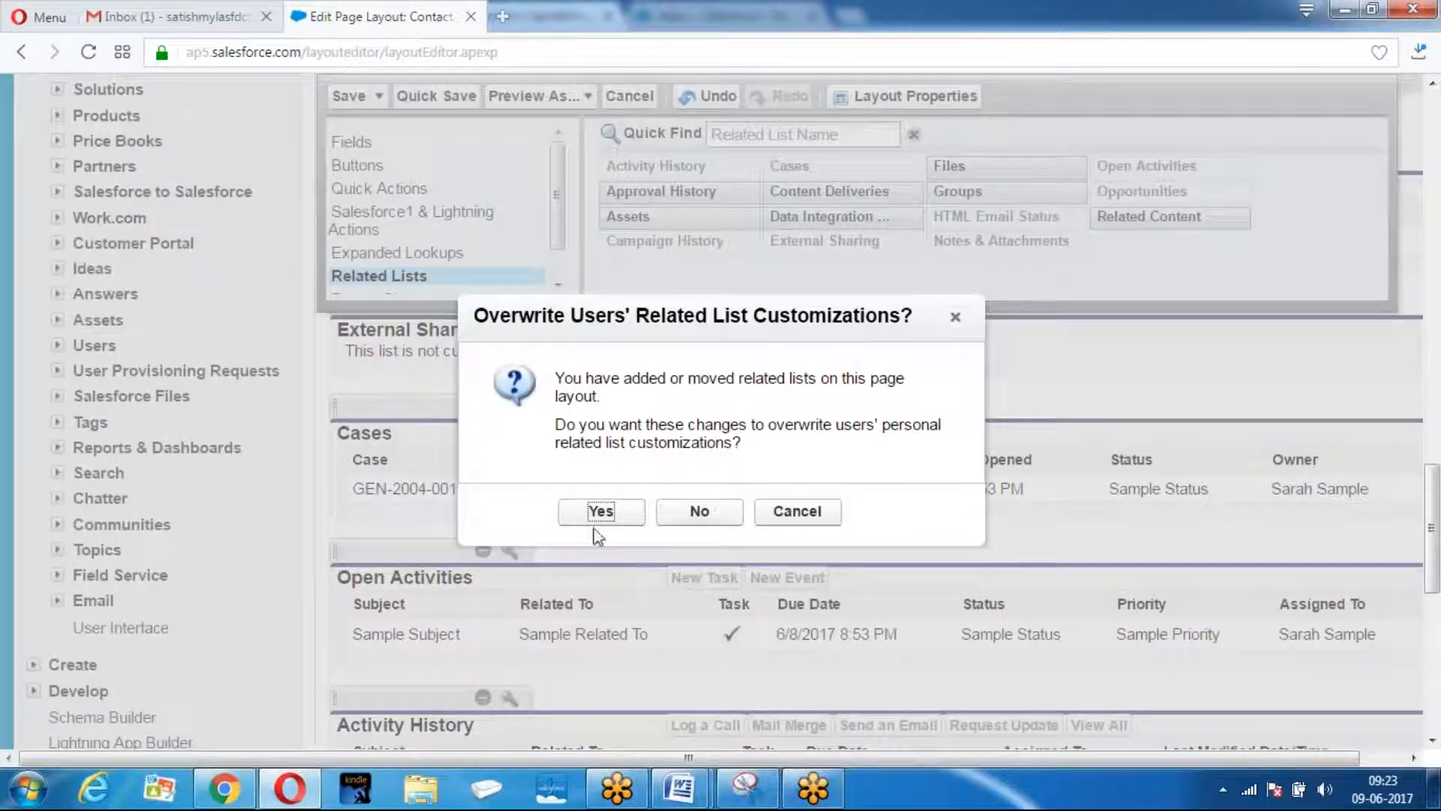
click(600, 511)
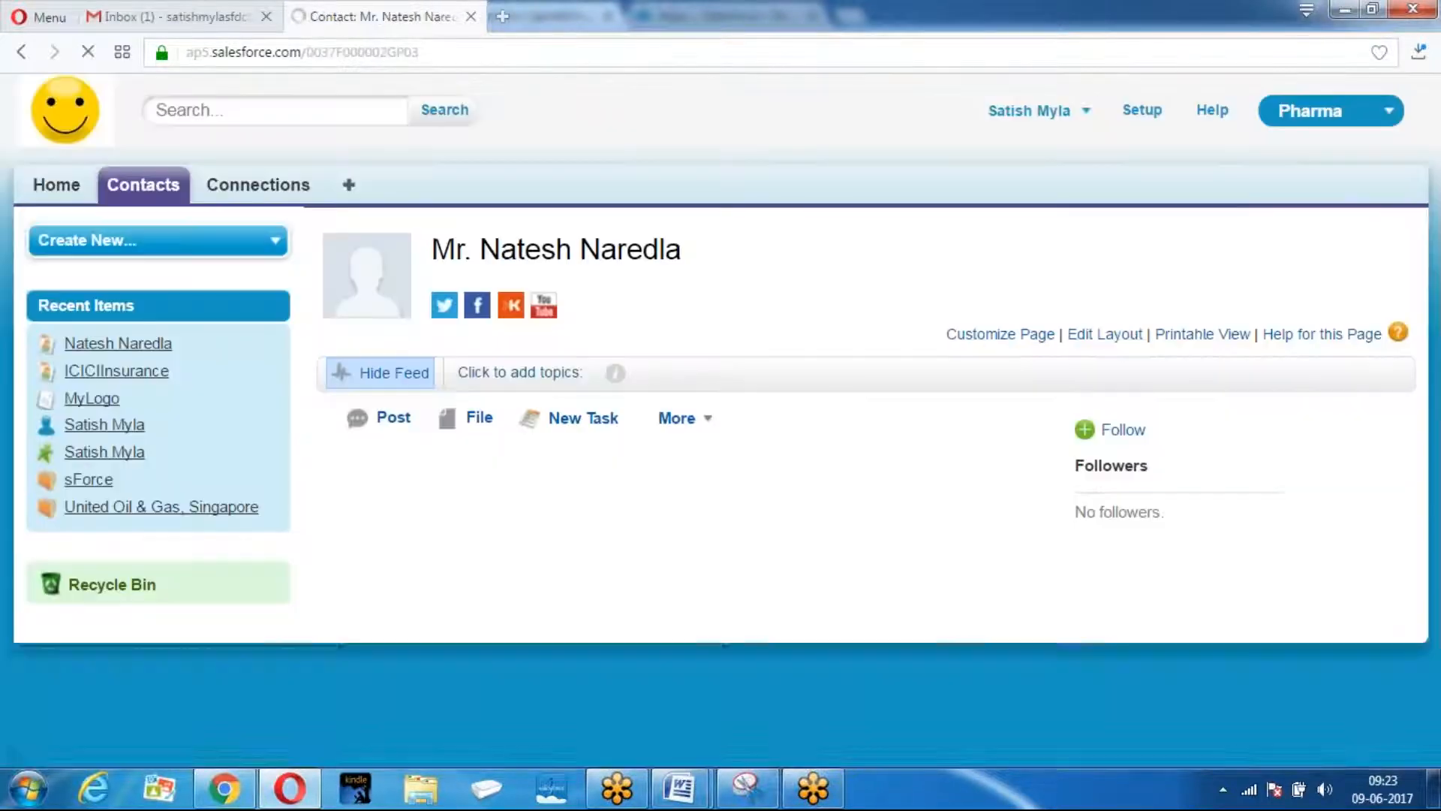
Forward the contact to the Samsung connection from its External Sharing list.
scroll(601, 523, down, 15)
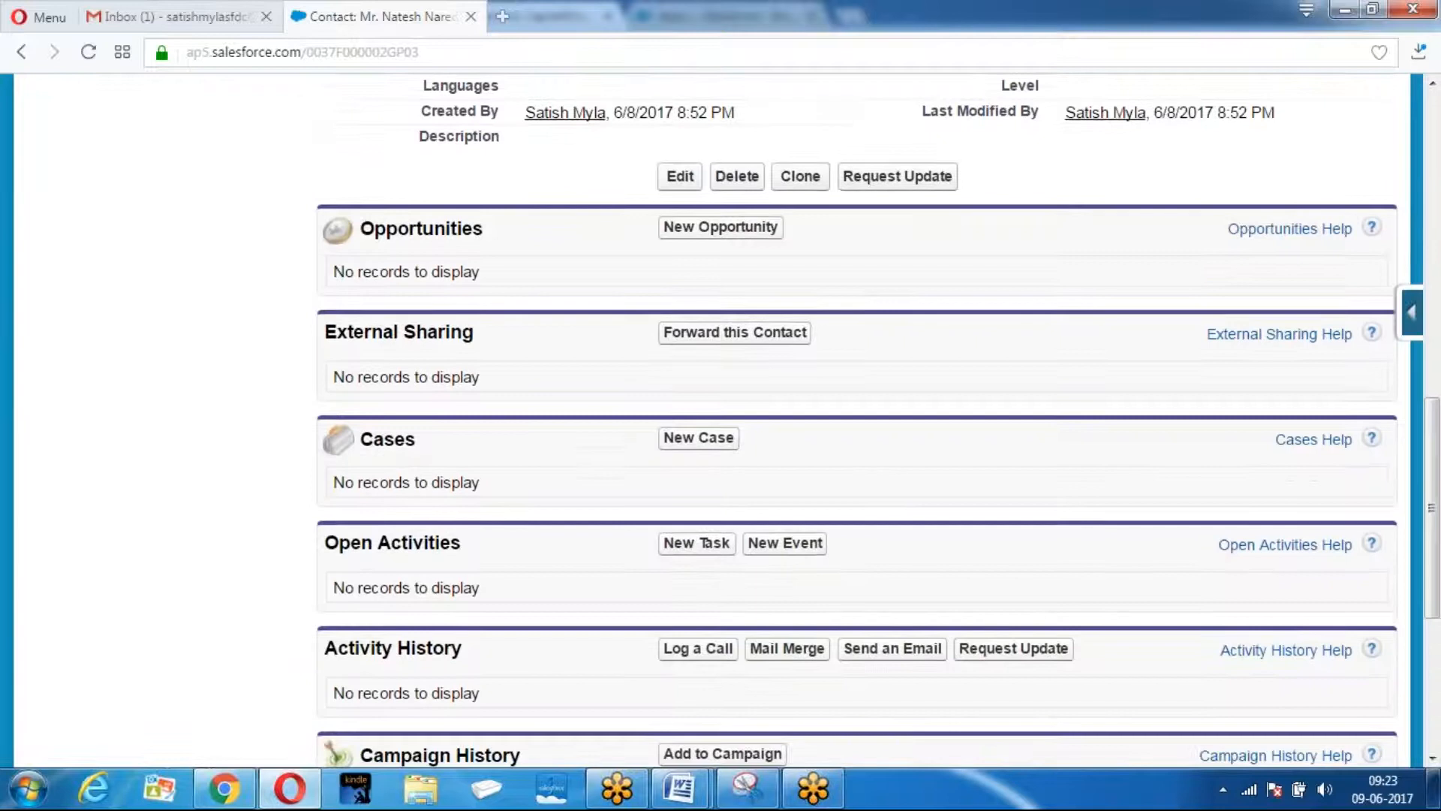
scroll(422, 272, up, 3)
drag(343, 232, 438, 227)
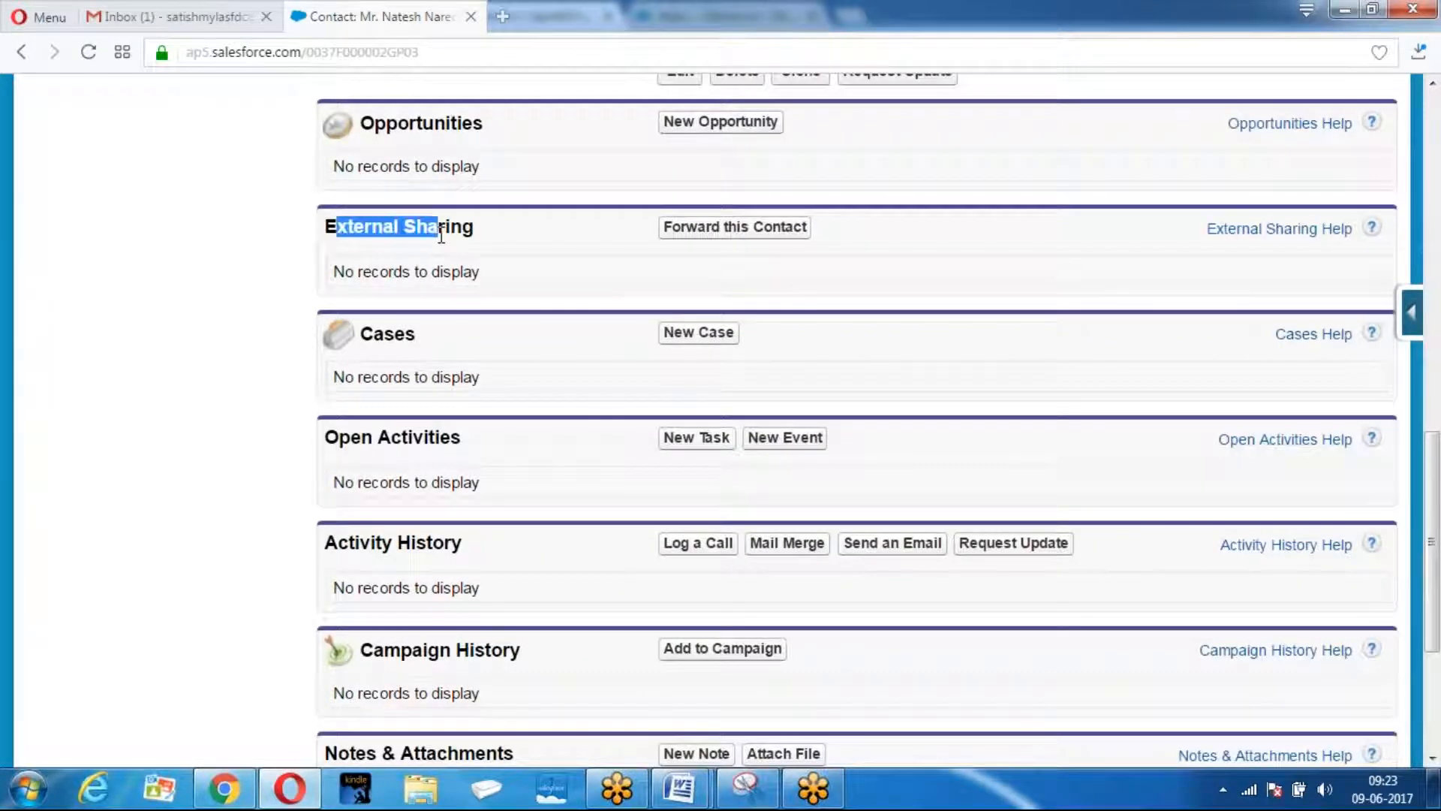
click(749, 227)
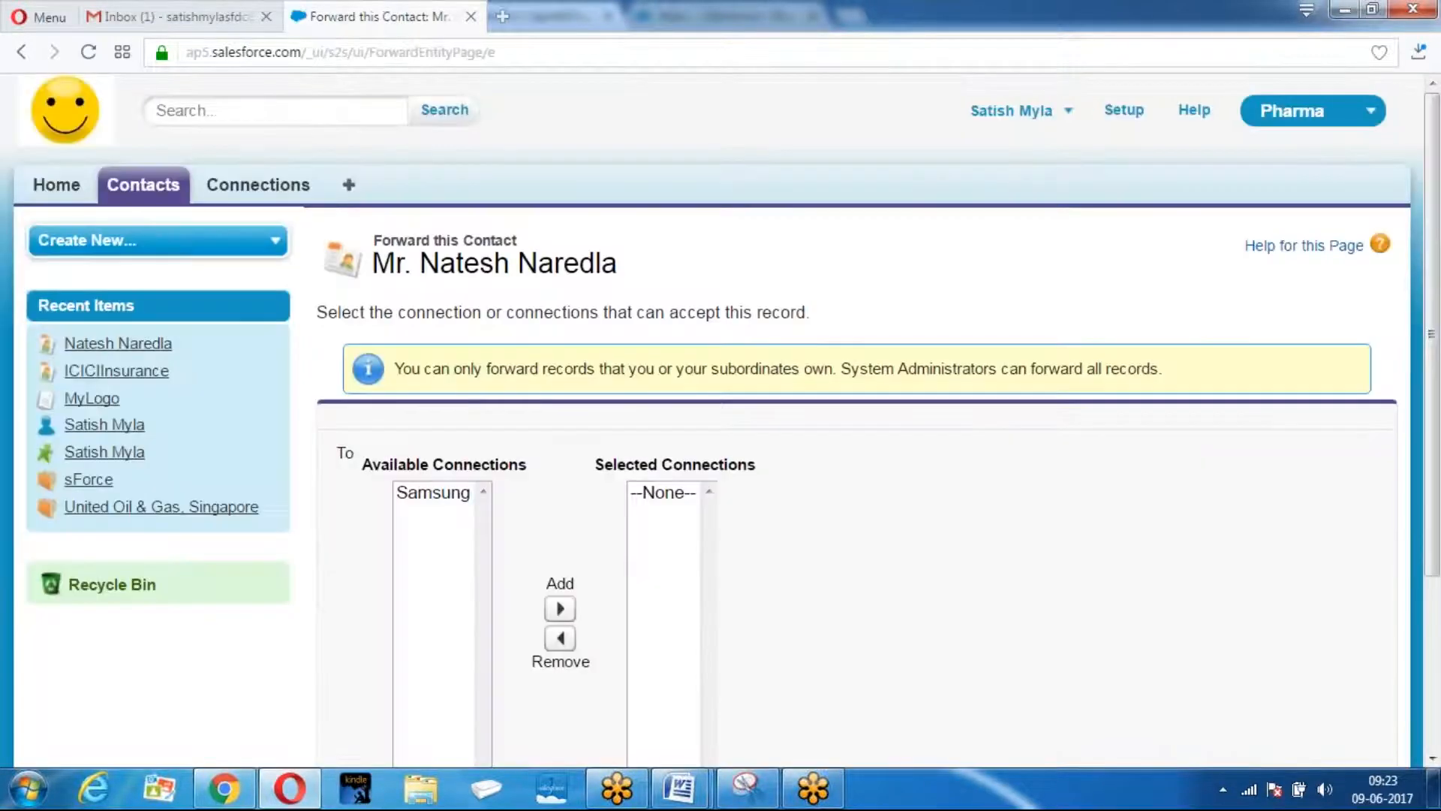
scroll(749, 233, down, 3)
click(425, 248)
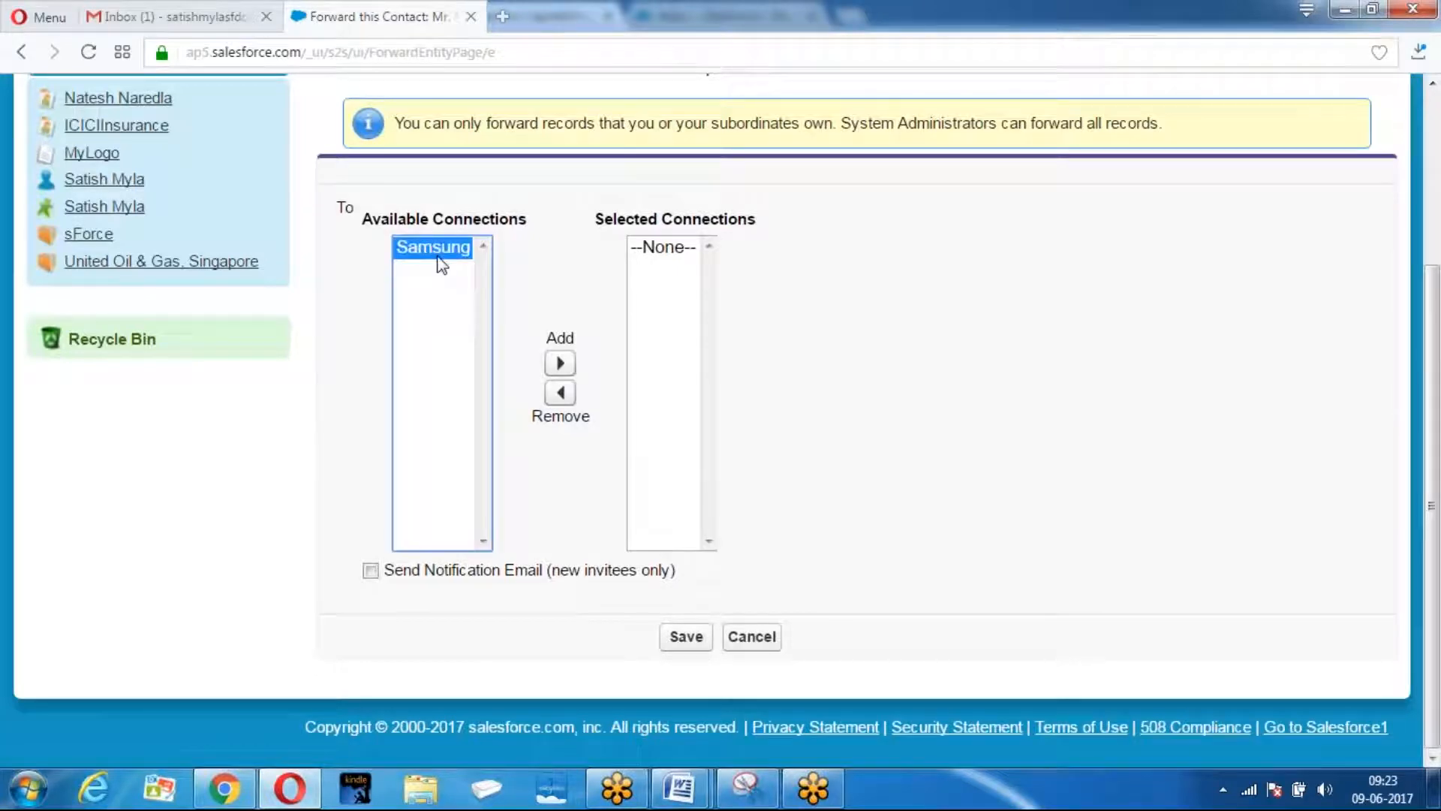
click(560, 364)
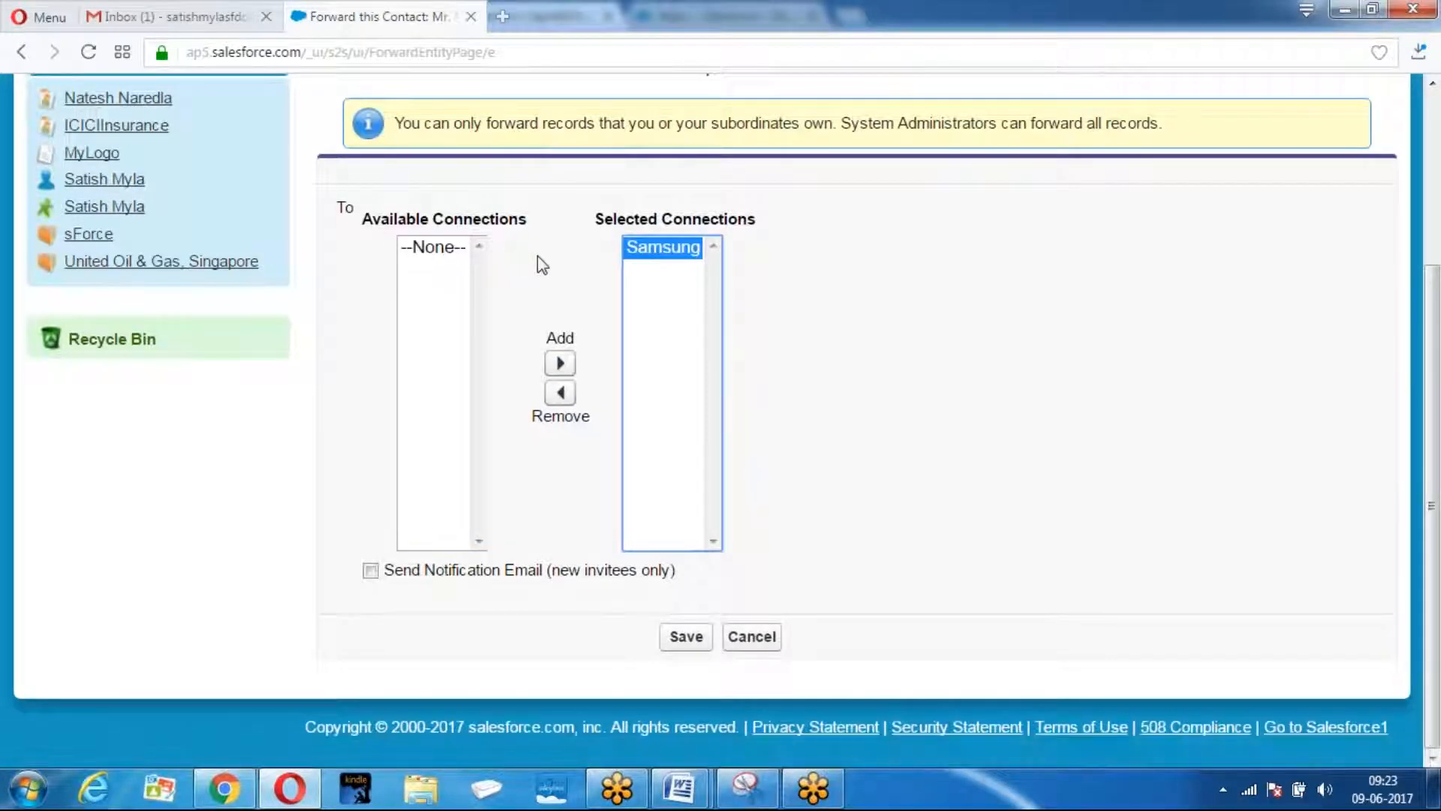
click(687, 646)
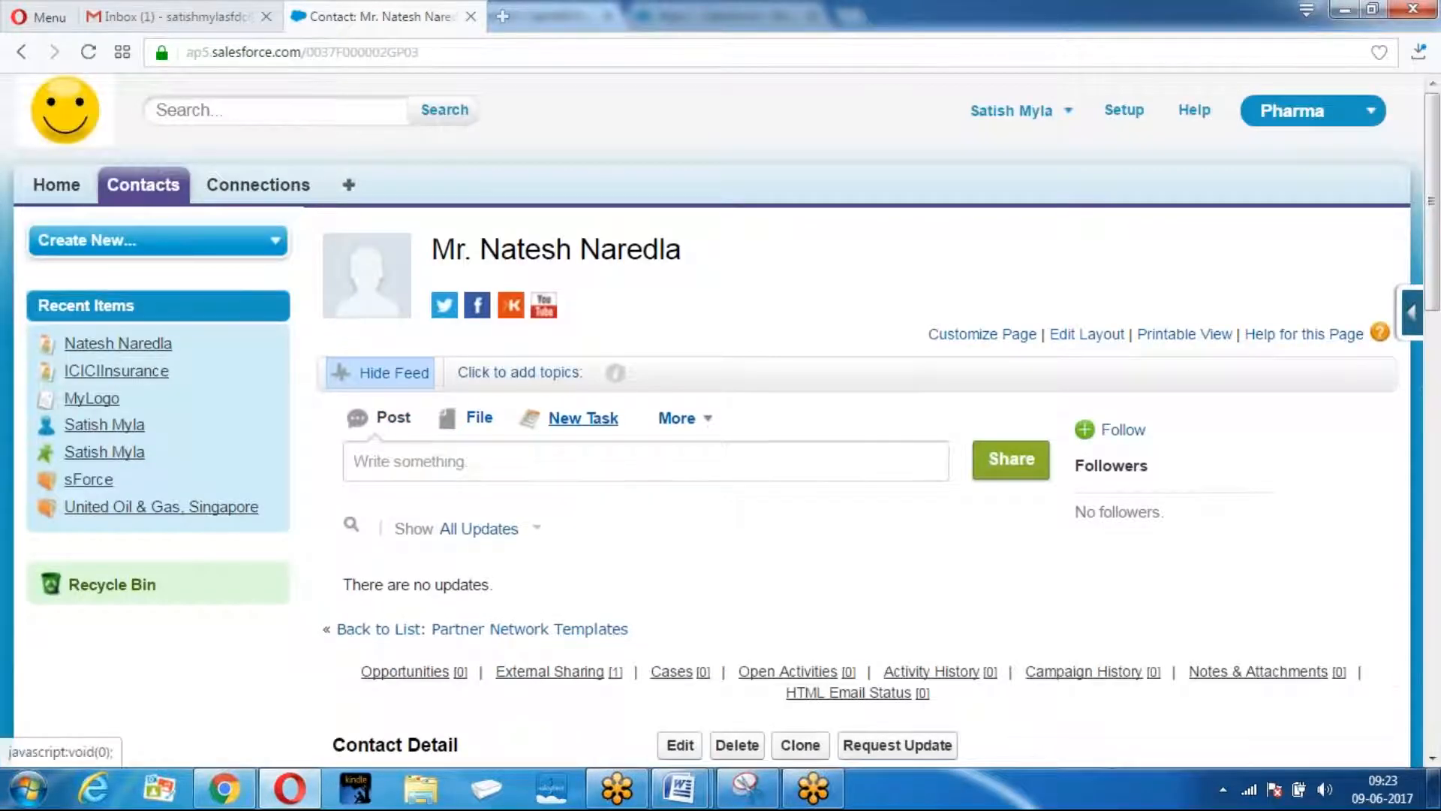
Check the Pending (sent) status, then switch to the ICICI Insurance org's window.
scroll(1142, 363, down, 3)
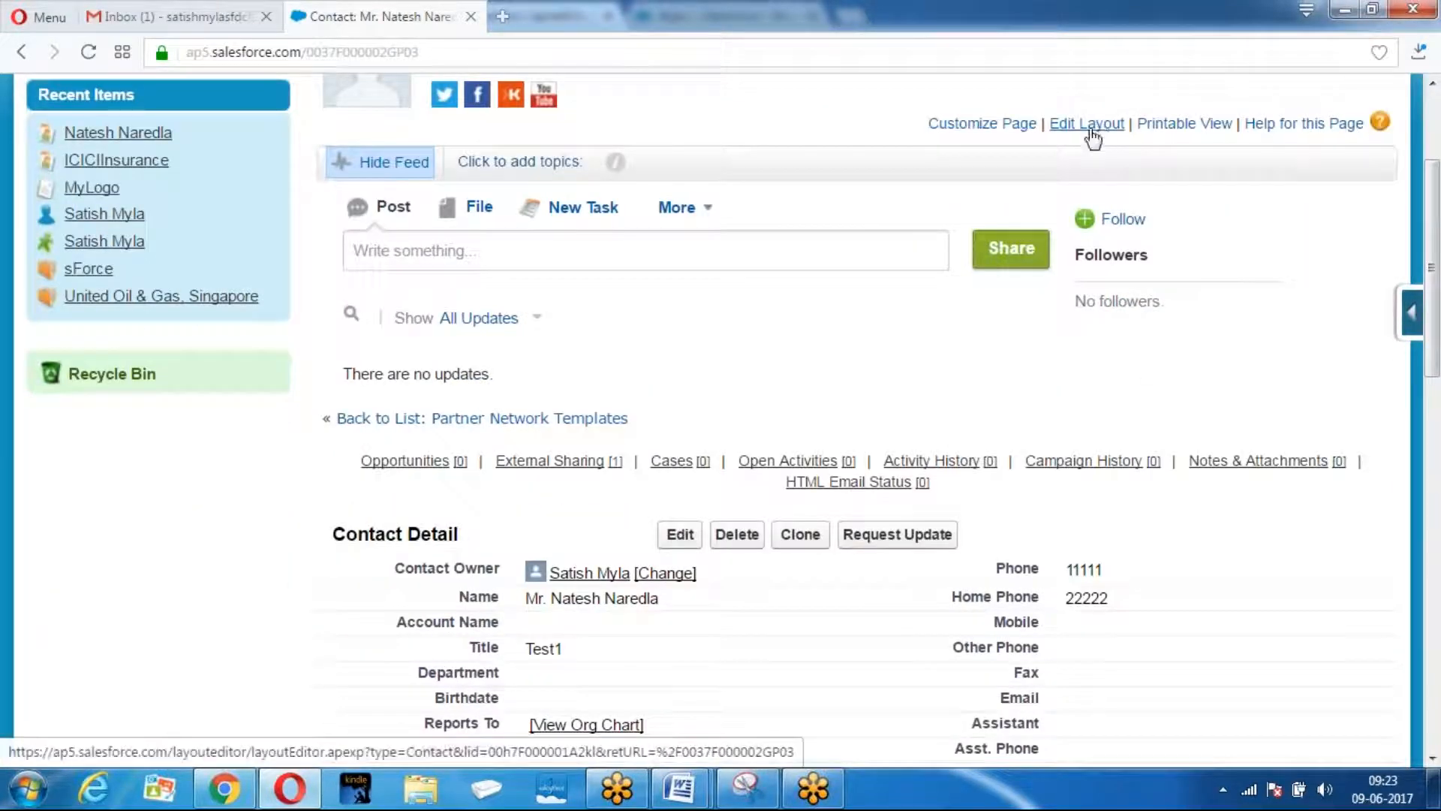
scroll(847, 286, down, 13)
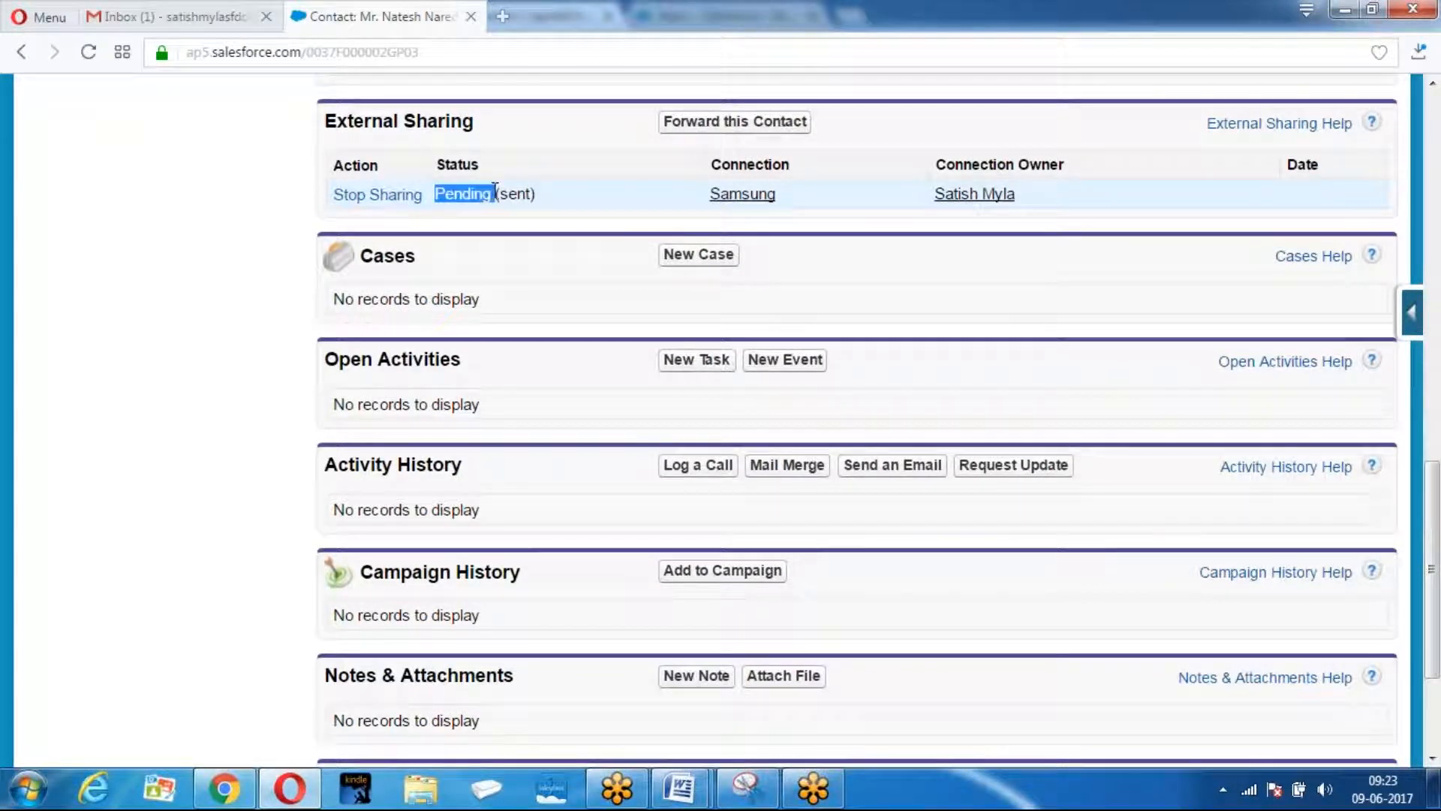
scroll(626, 358, up, 7)
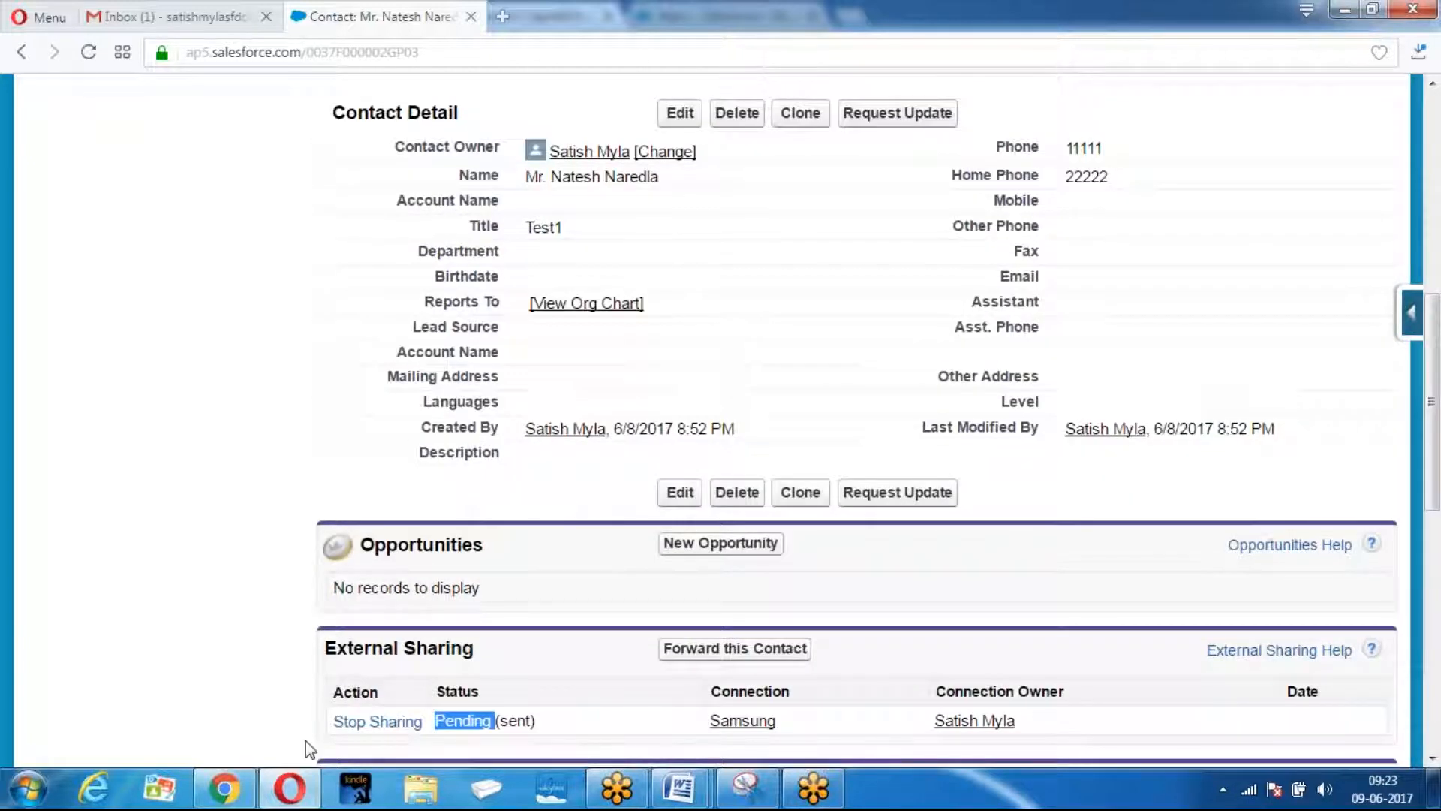
click(223, 788)
Open Leads in a new browser tab and switch to it.
scroll(256, 226, up, 3)
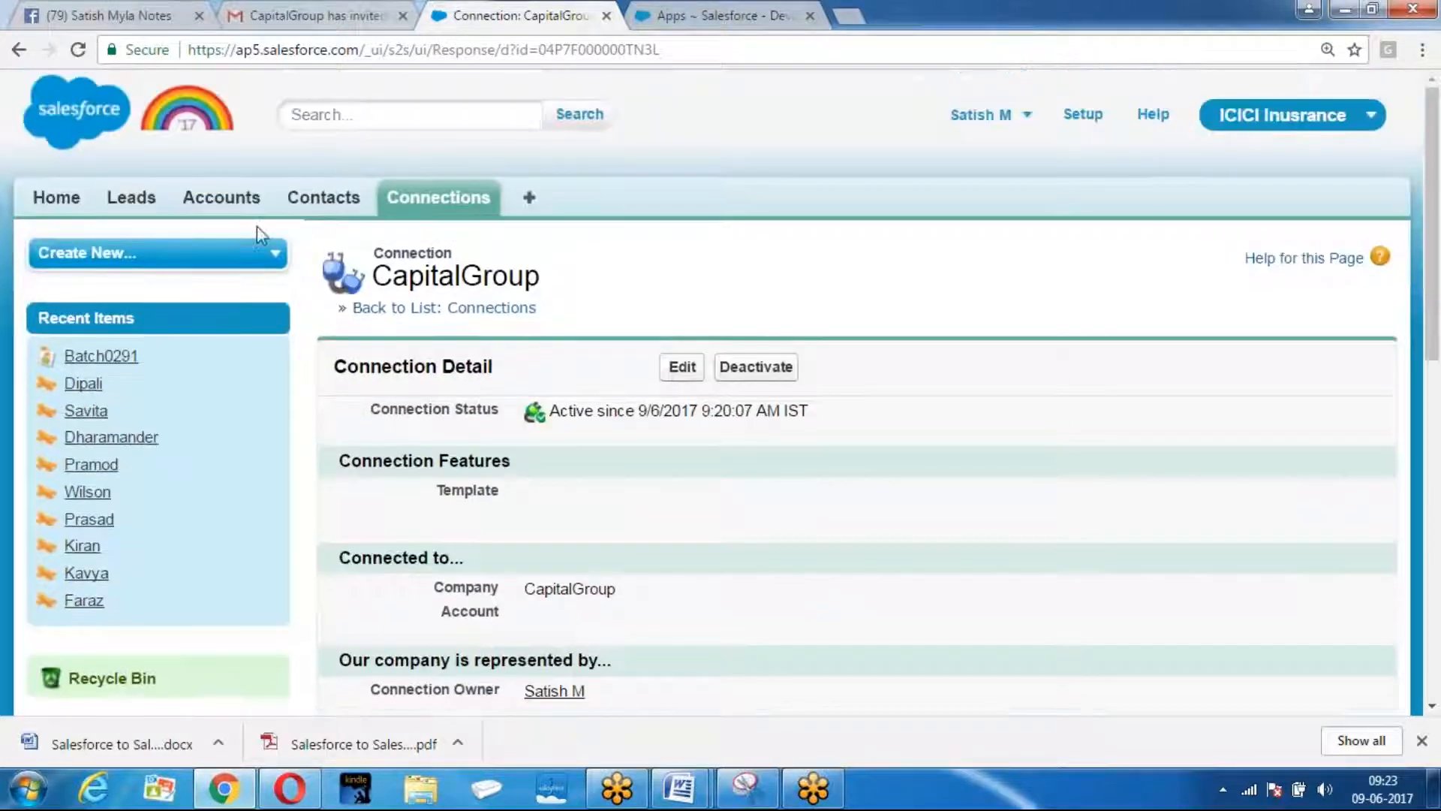
right_click(149, 203)
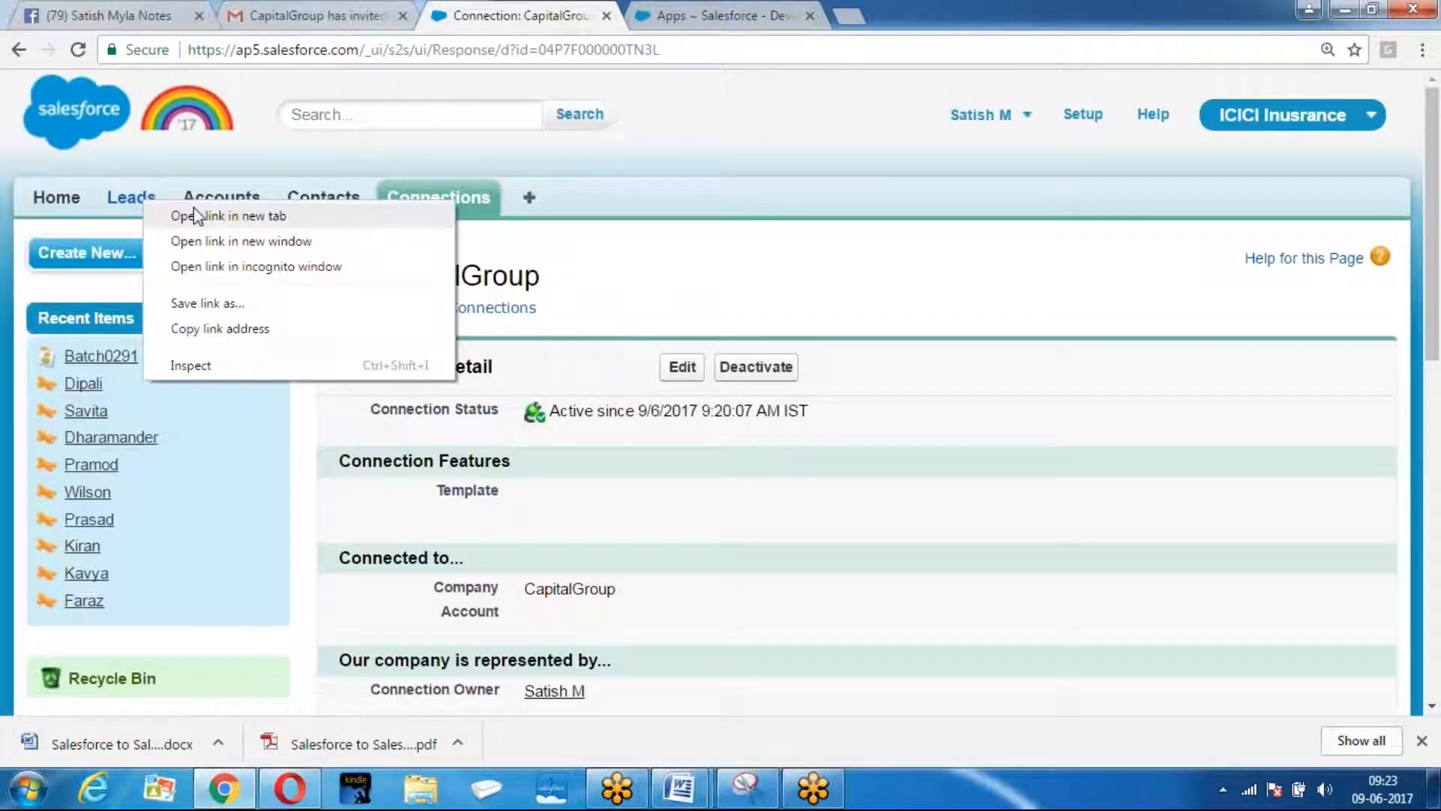
click(197, 215)
key(ctrl+Tab)
scroll(346, 324, down, 4)
scroll(345, 324, up, 4)
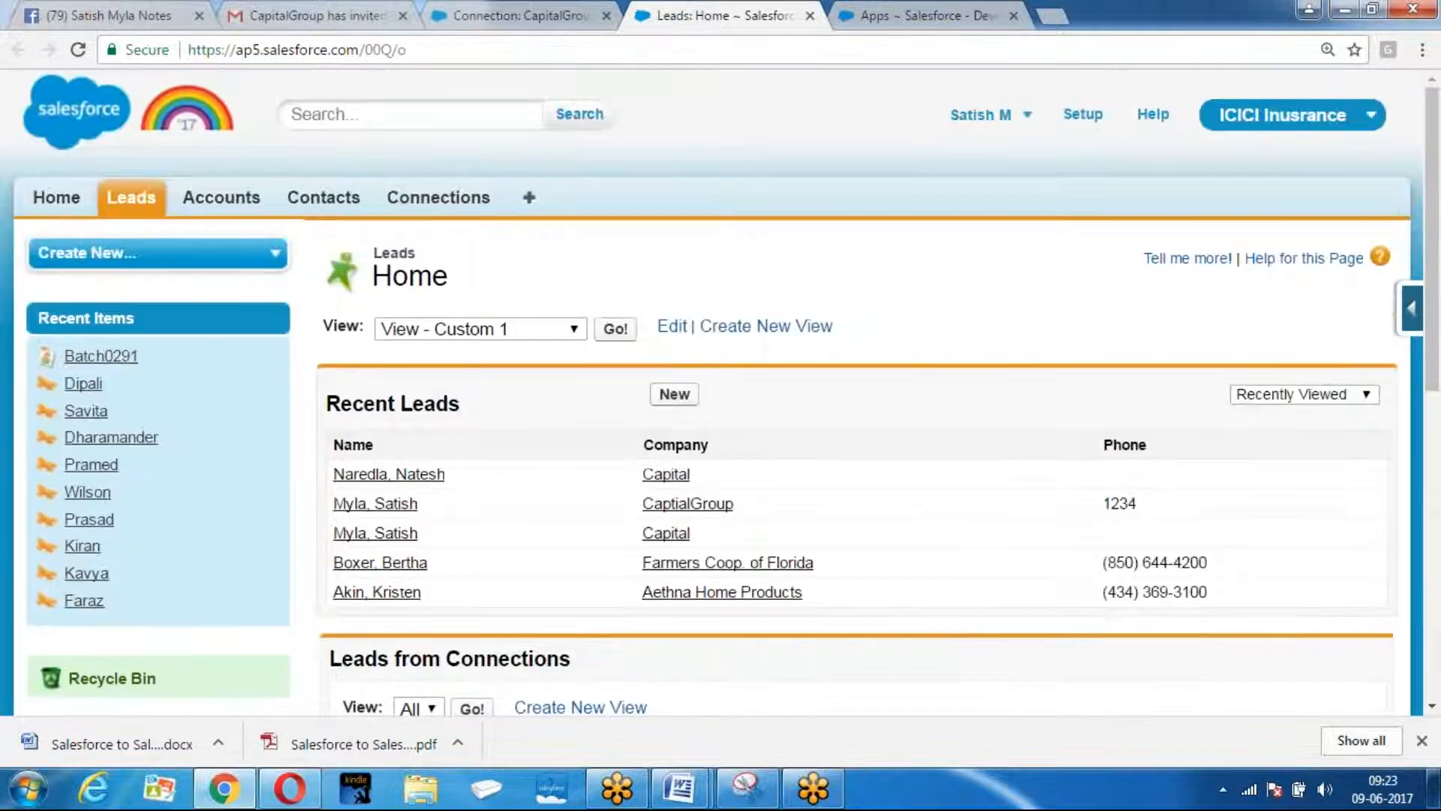
Navigate in Setup to Customize > Leads > Validation Rules.
click(1084, 118)
scroll(161, 390, down, 5)
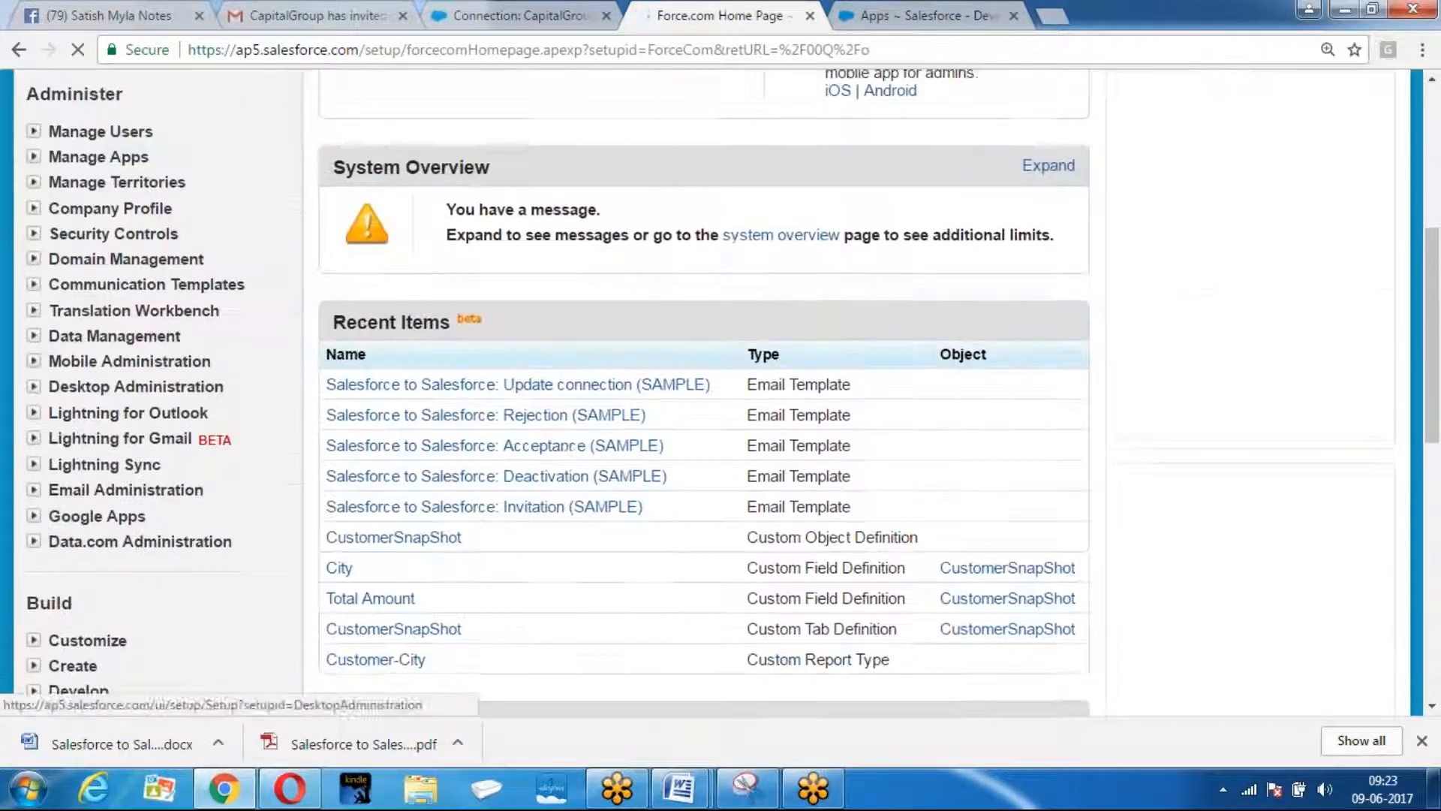
scroll(45, 330, down, 4)
click(33, 323)
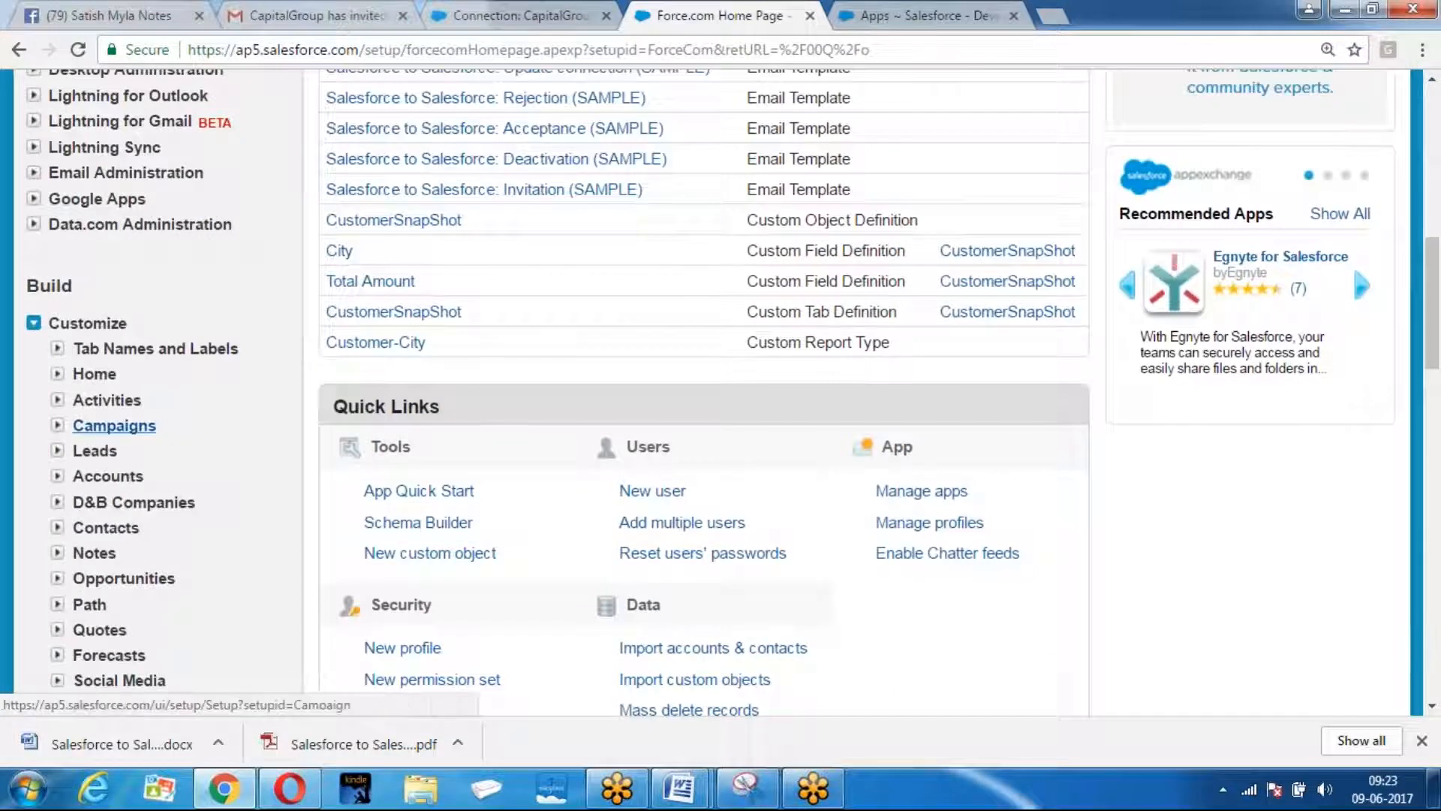
click(57, 450)
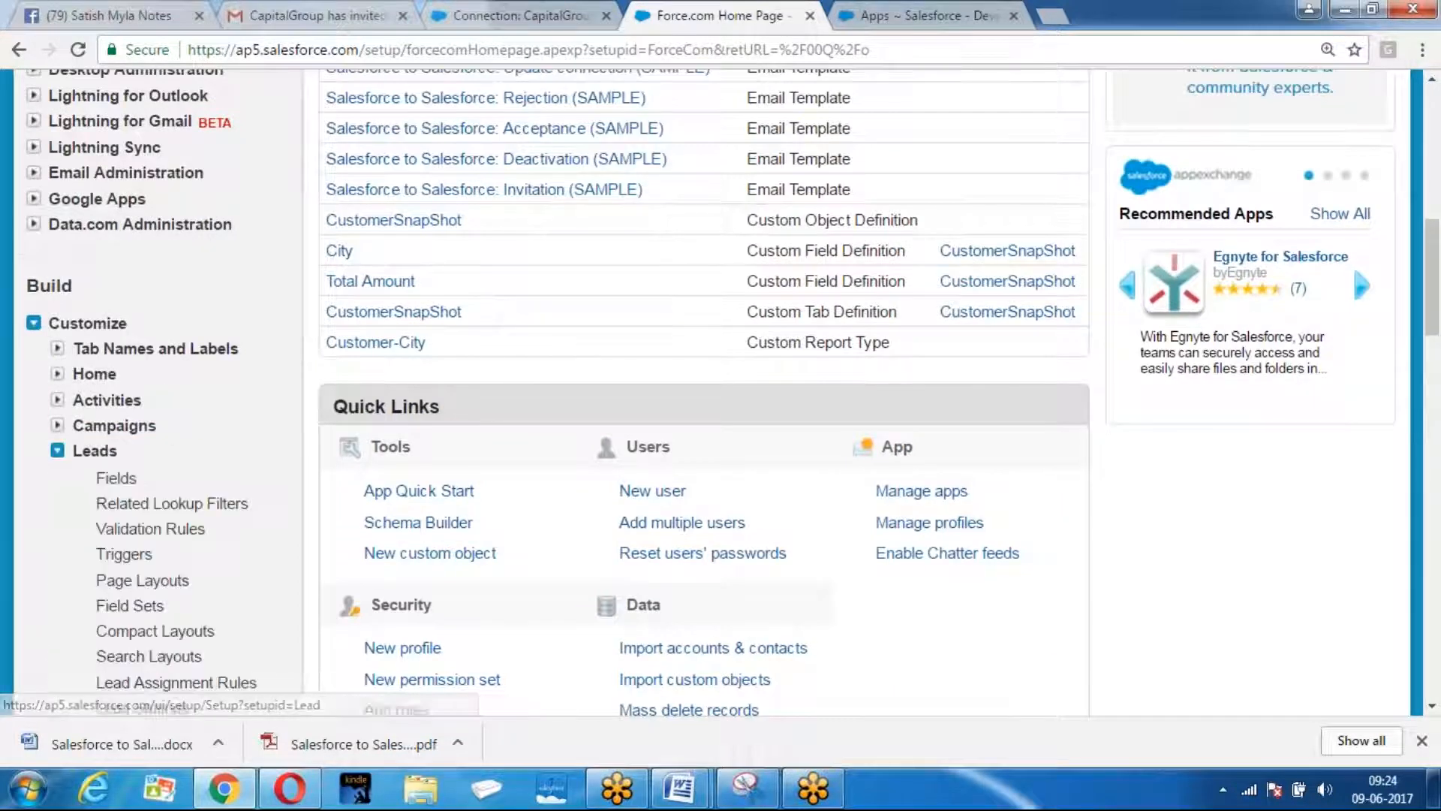
click(132, 536)
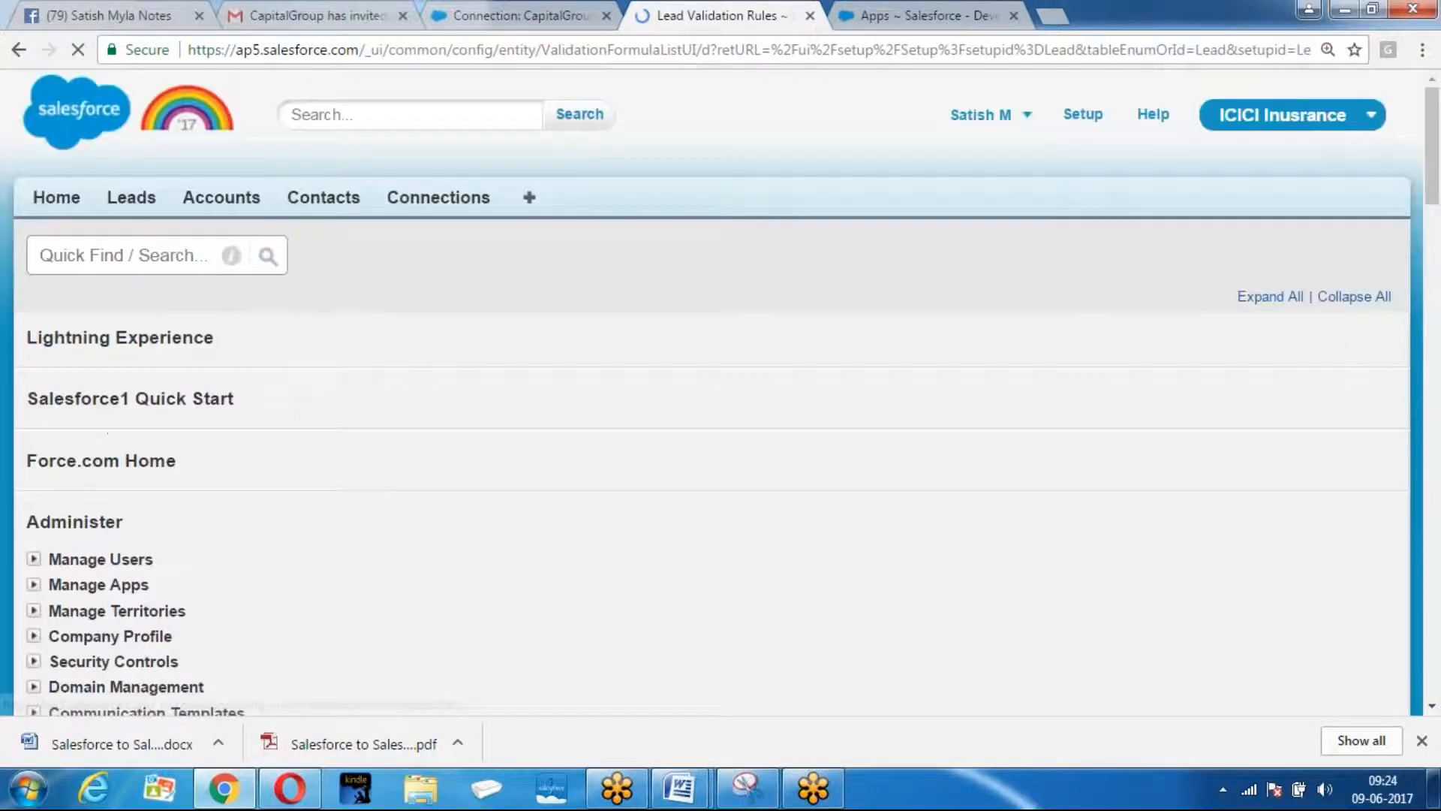
Cancel out of the validation rule and return to the Pharma org's contact record.
scroll(532, 526, down, 4)
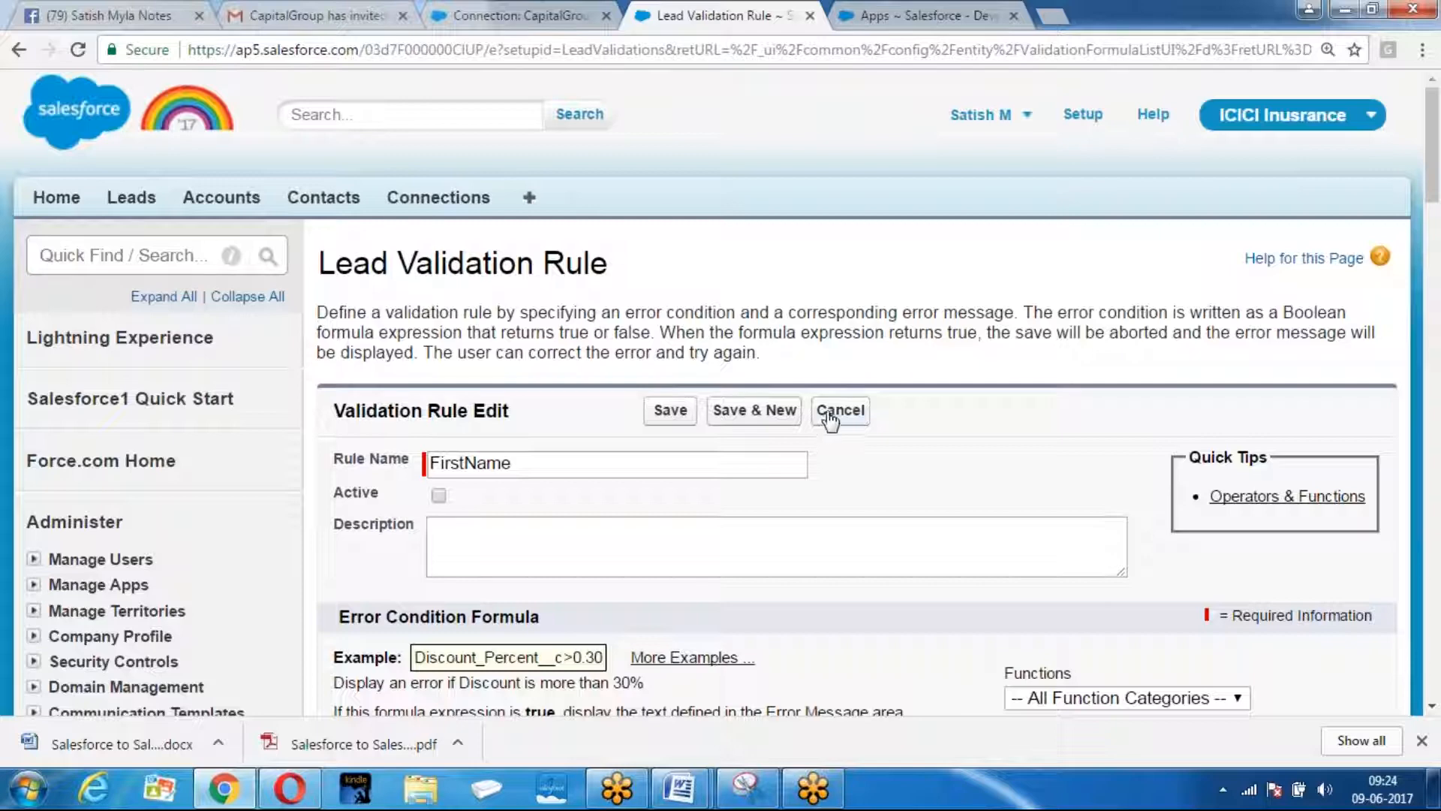
click(829, 413)
scroll(1033, 420, down, 4)
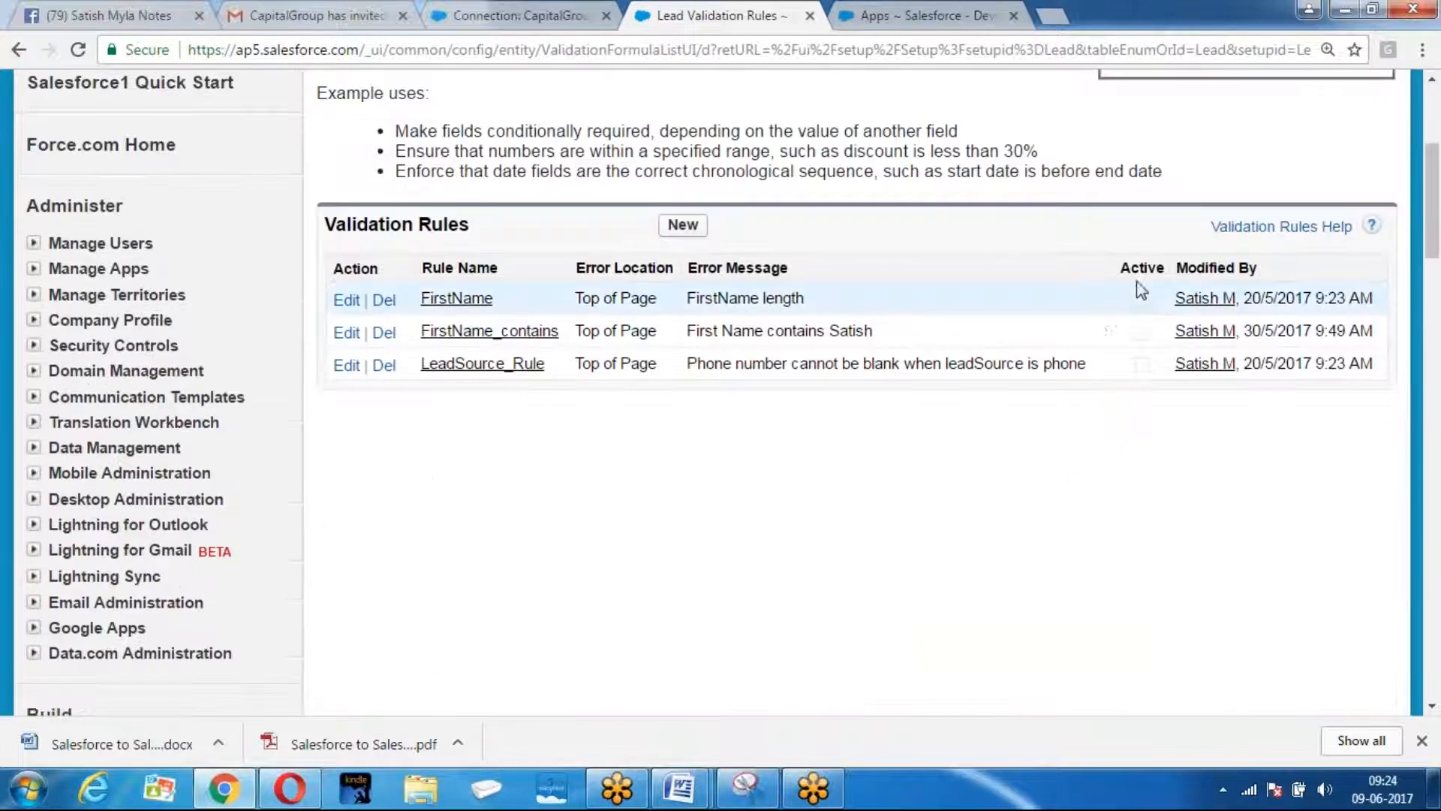
scroll(711, 552, up, 4)
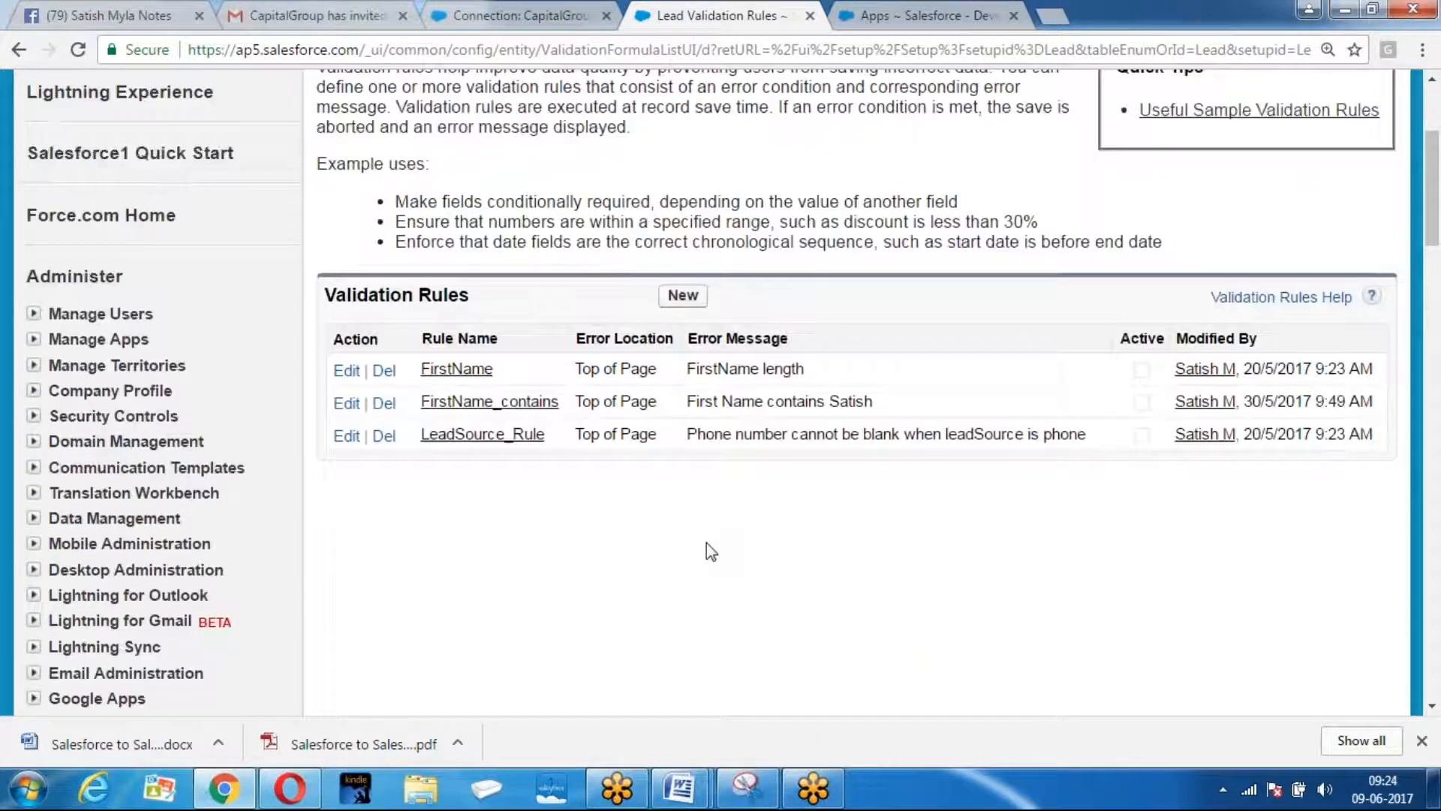
click(300, 790)
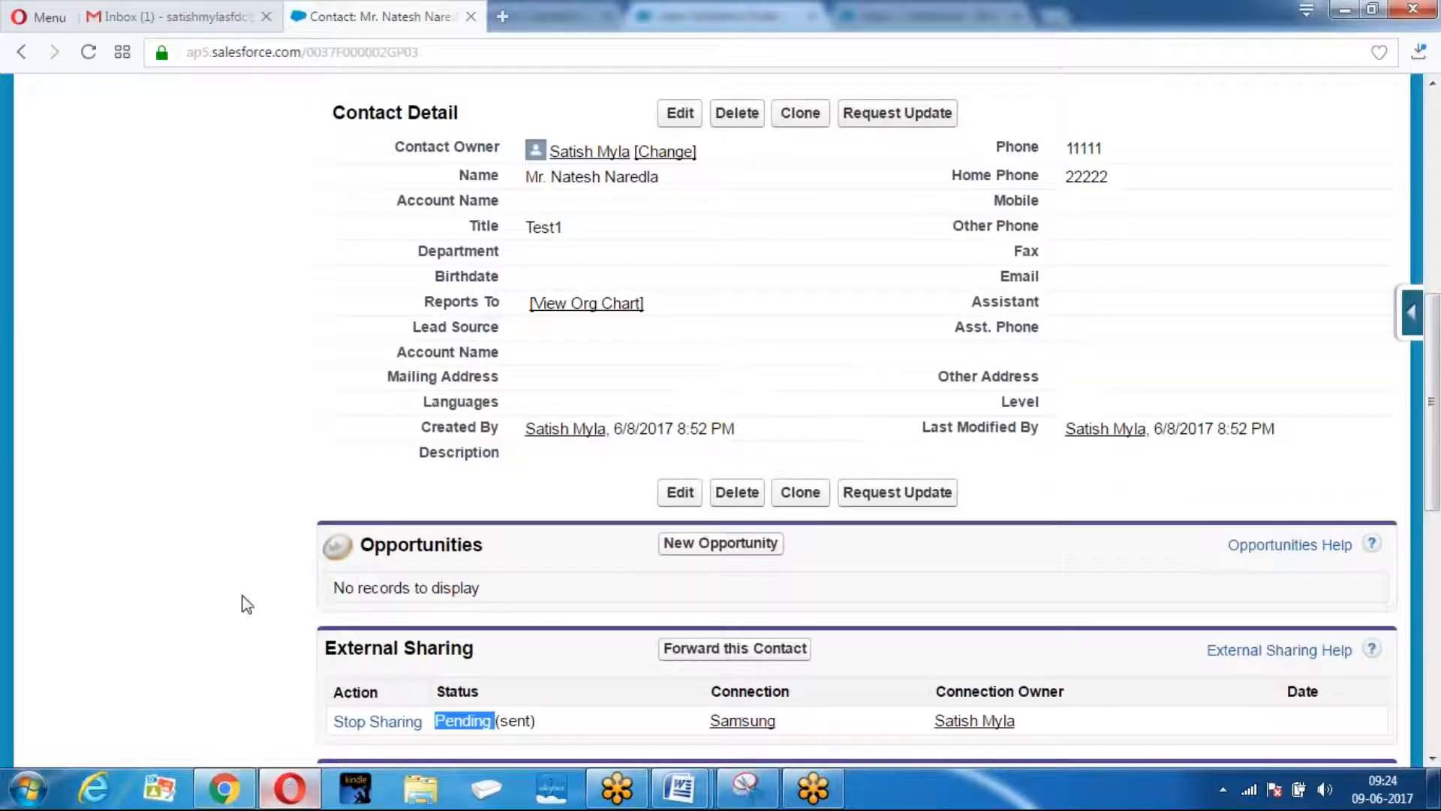
Reload the contact page and check its External Sharing status.
scroll(424, 141, up, 7)
click(420, 51)
key(Return)
scroll(531, 305, down, 10)
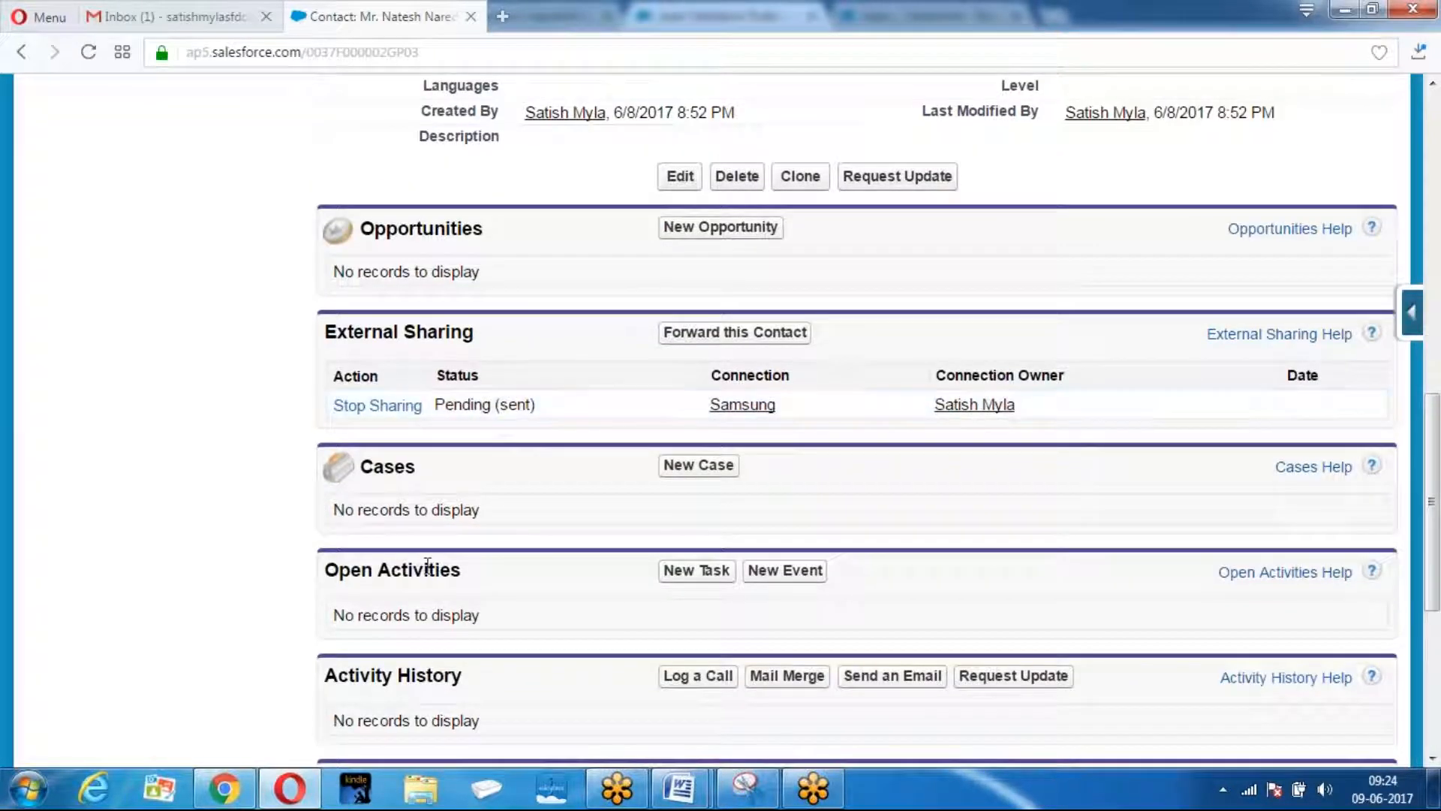
In the receiving org, list Leads from Connections to confirm it is empty, then return to Pharma.
click(224, 788)
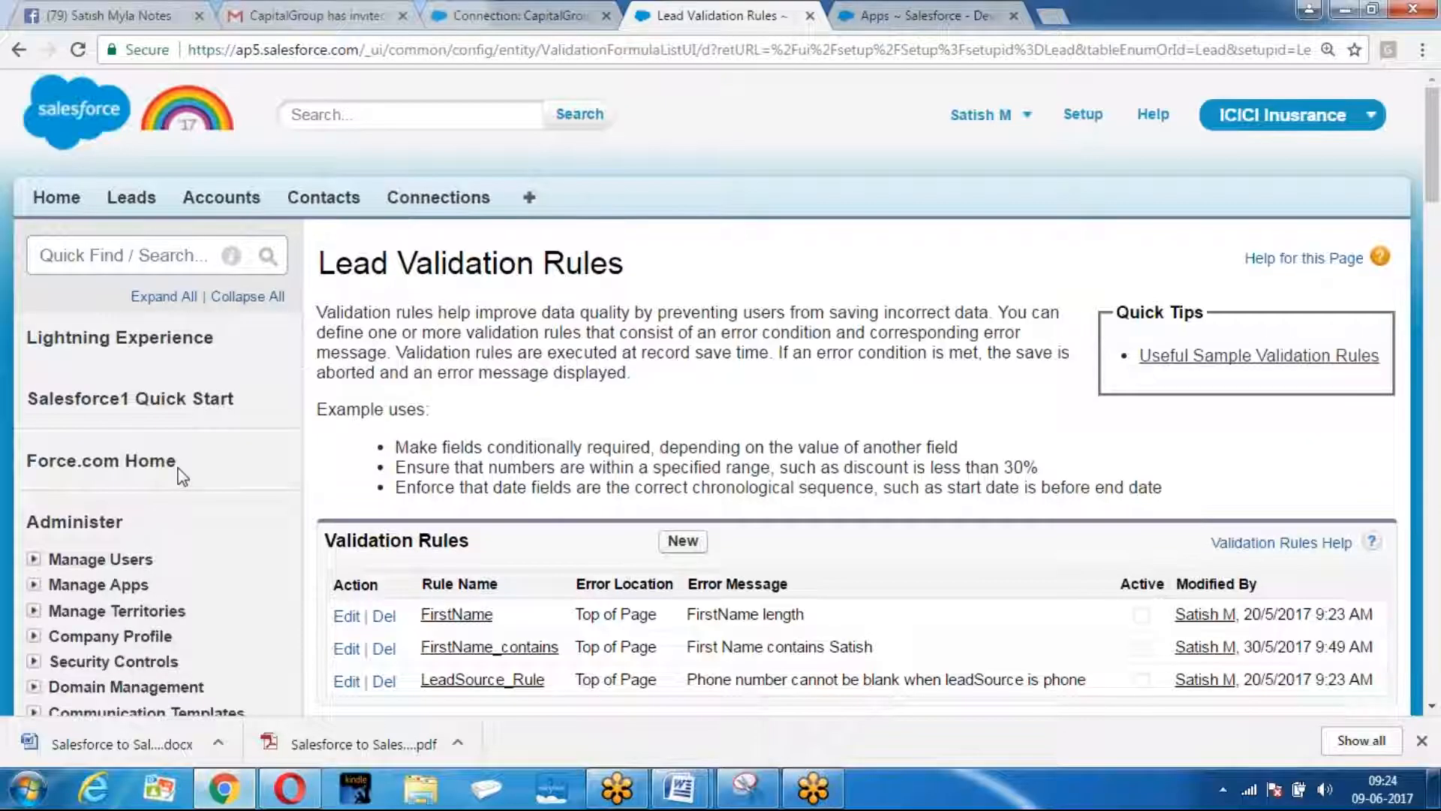
click(132, 197)
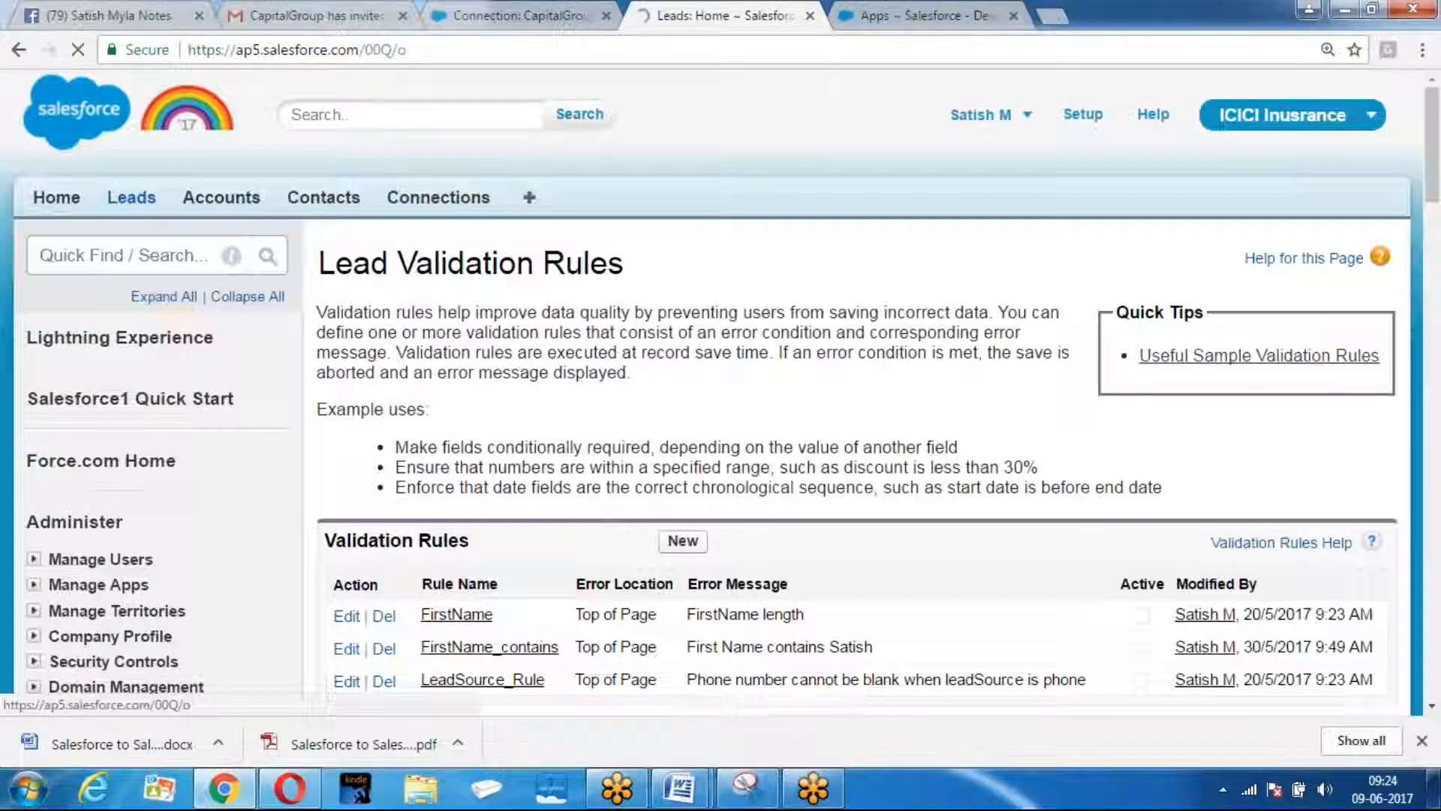
scroll(525, 481, down, 2)
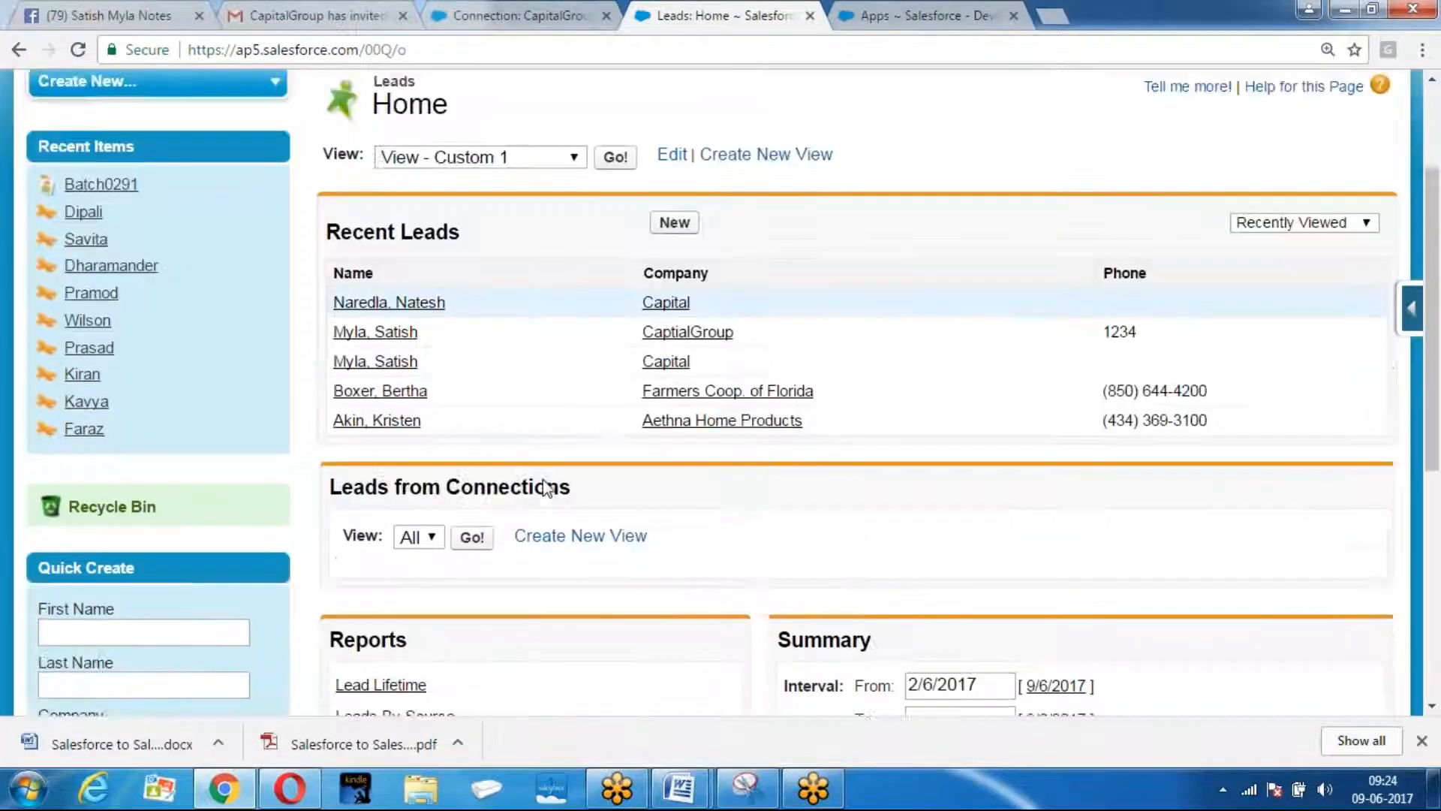
scroll(546, 488, down, 3)
drag(338, 240, 599, 251)
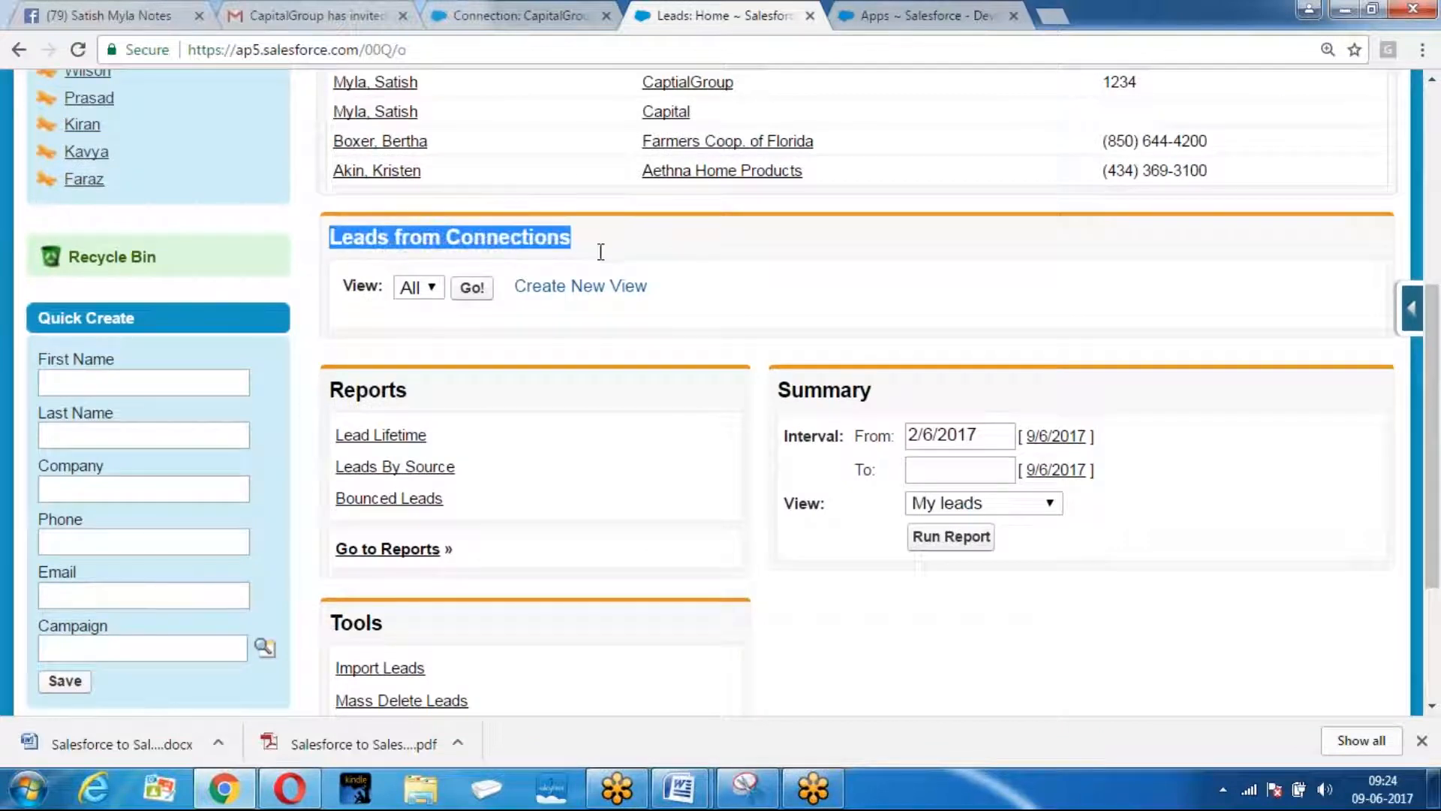
click(471, 288)
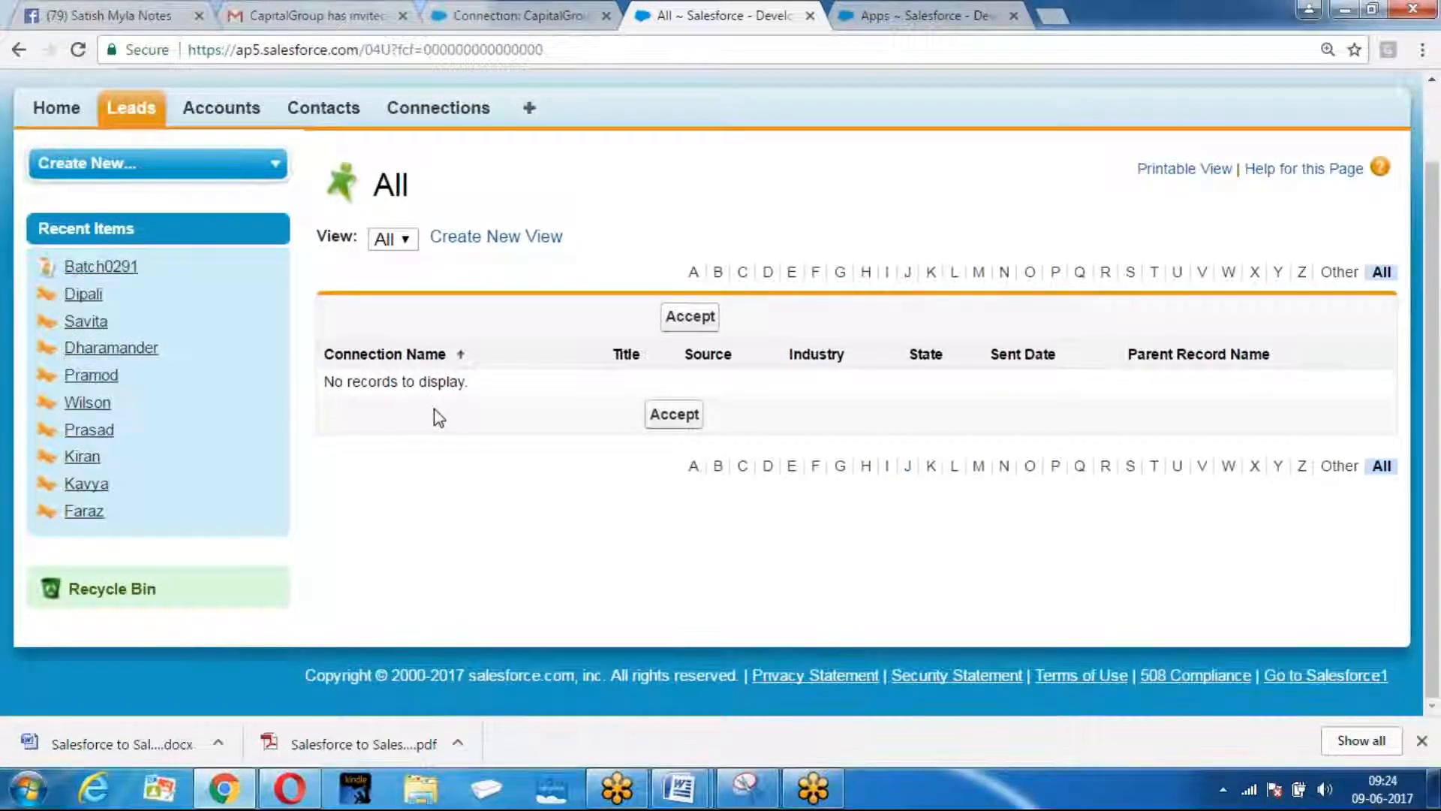
scroll(433, 414, up, 1)
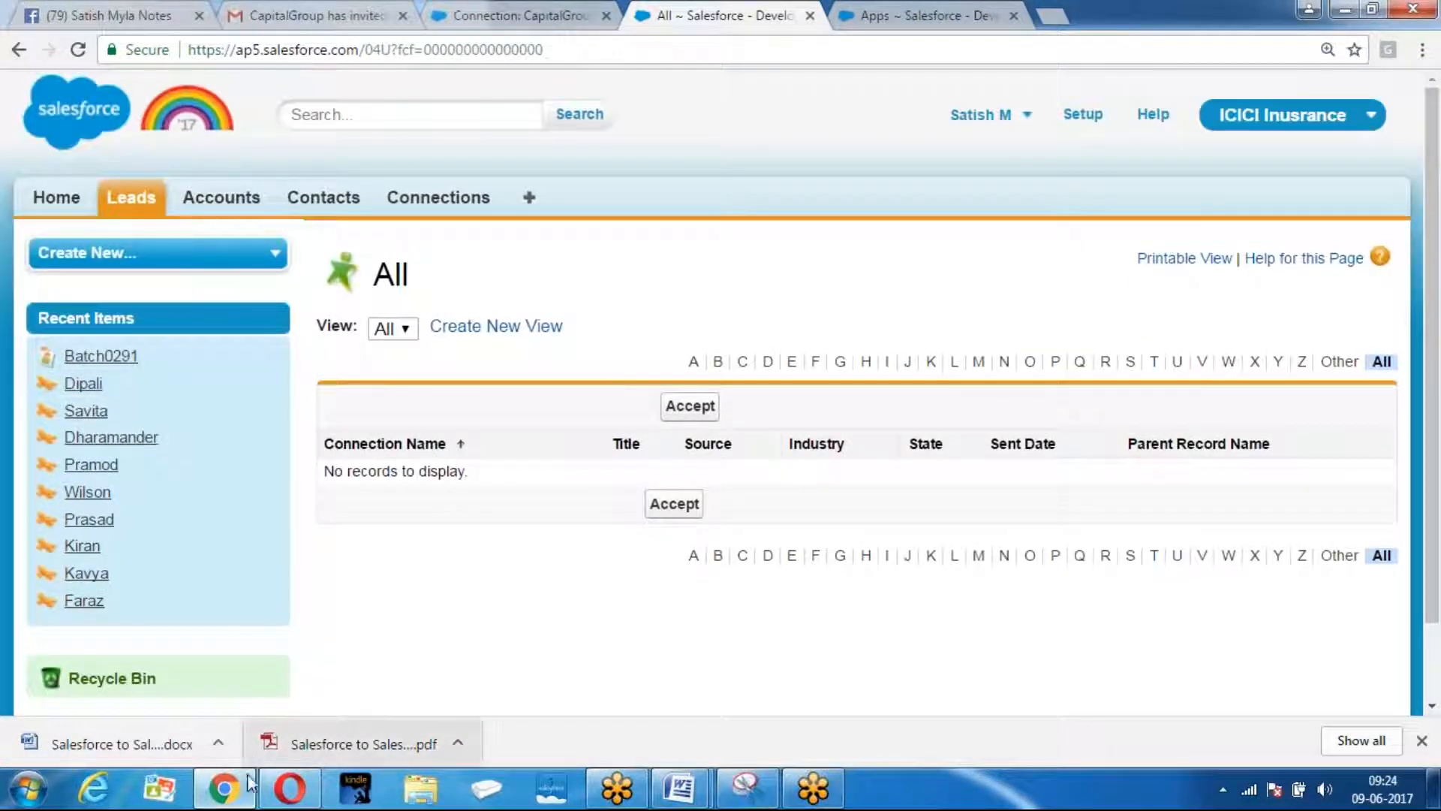
click(289, 789)
Switch to the Sales app and list all accounts.
scroll(214, 450, up, 10)
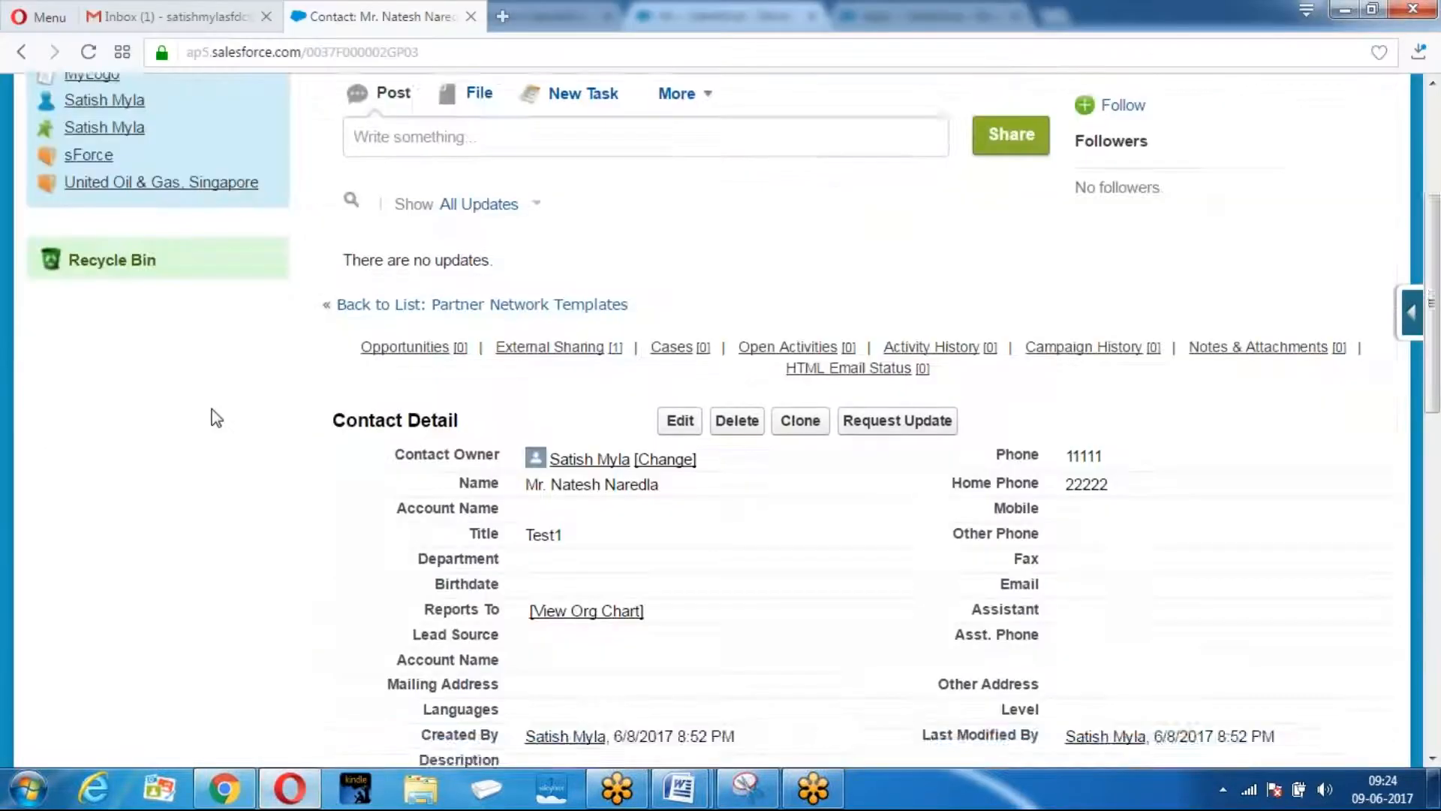
click(1126, 112)
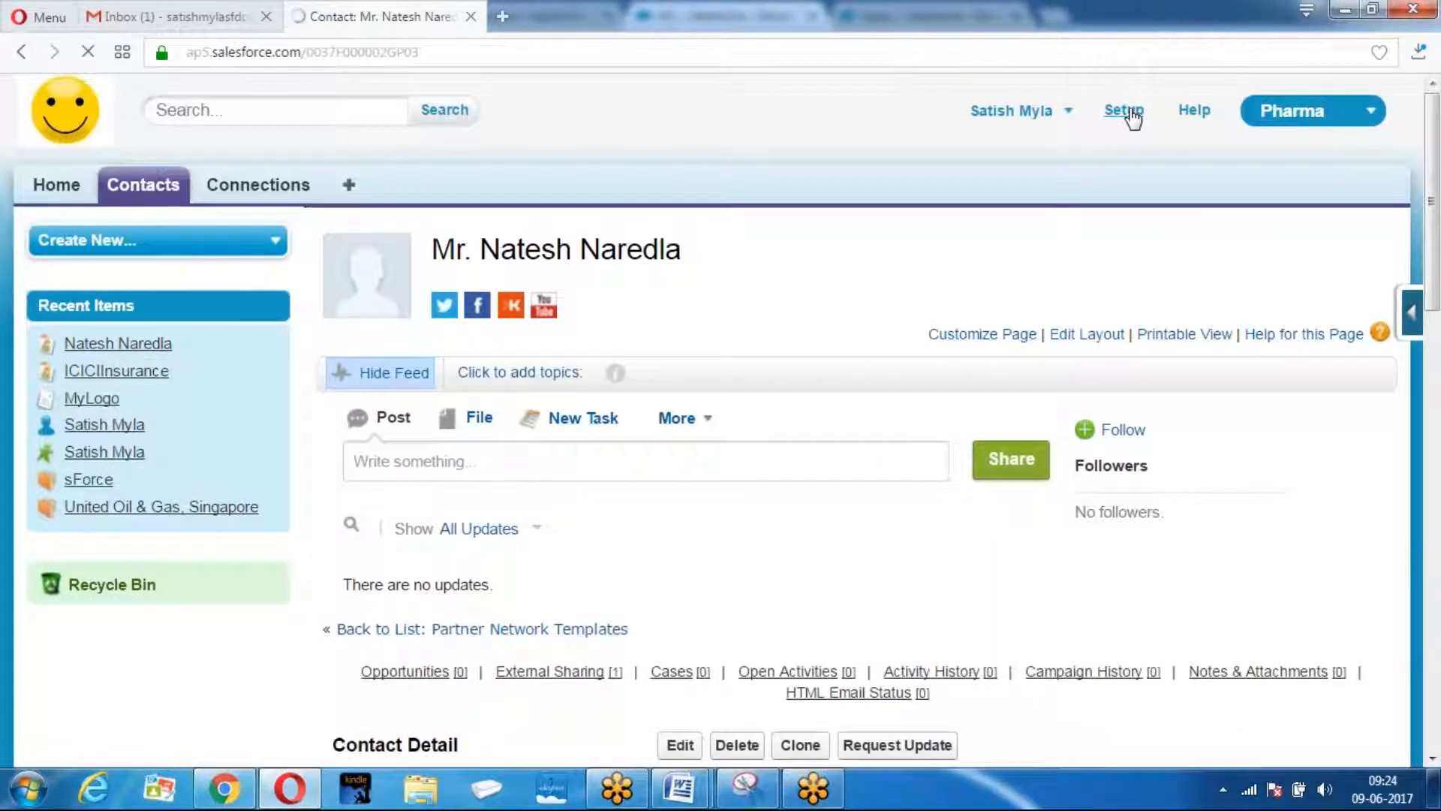
click(1299, 111)
click(1262, 159)
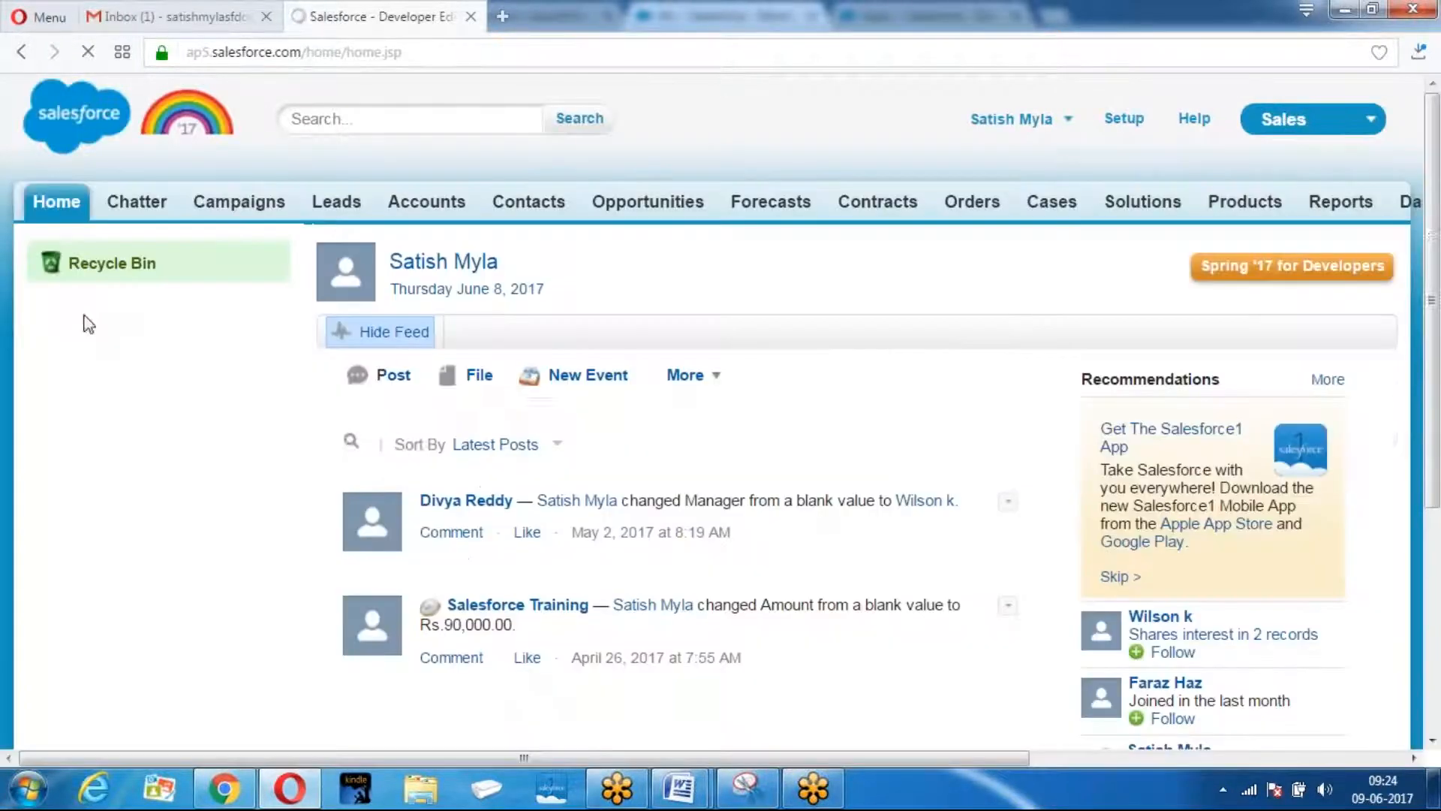
click(426, 201)
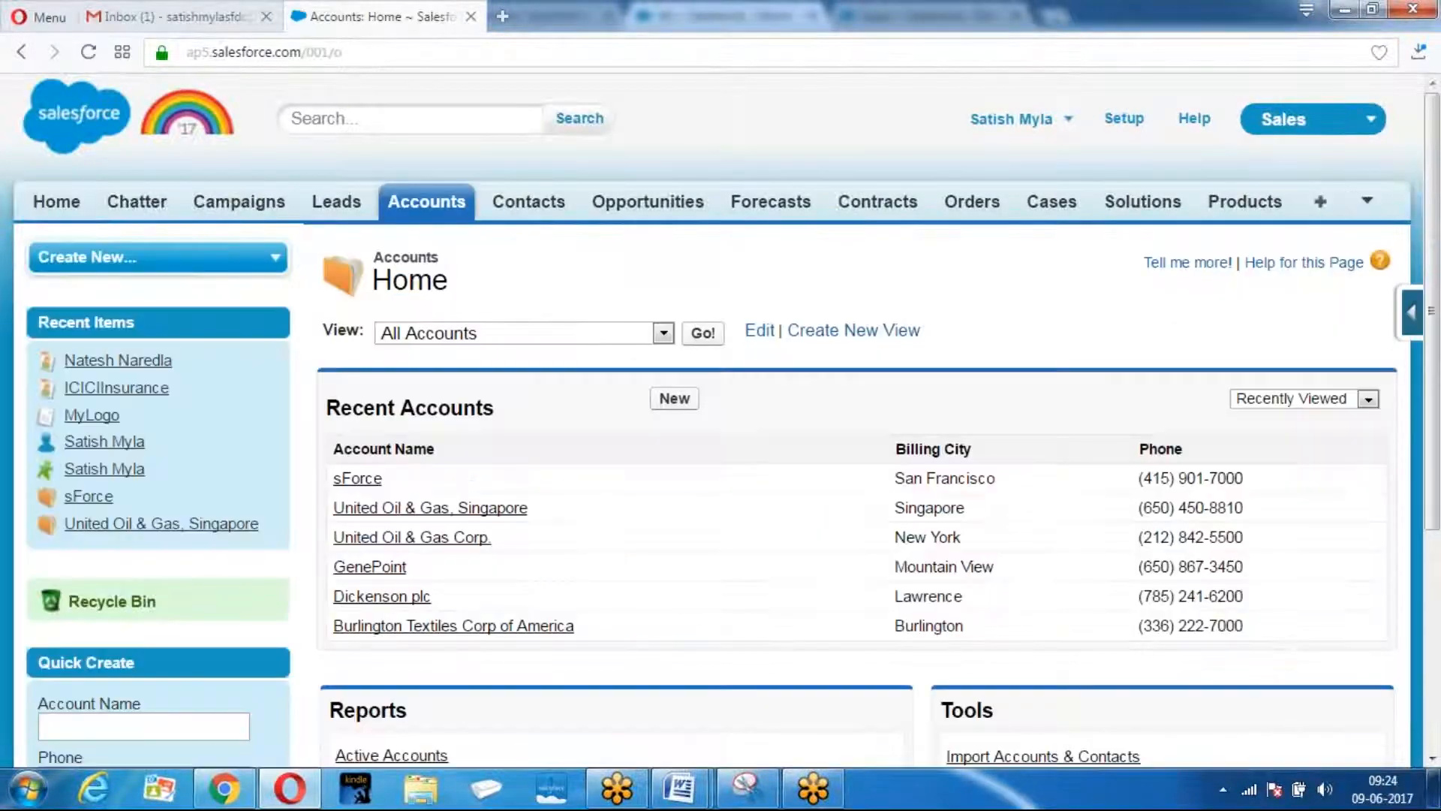
click(704, 334)
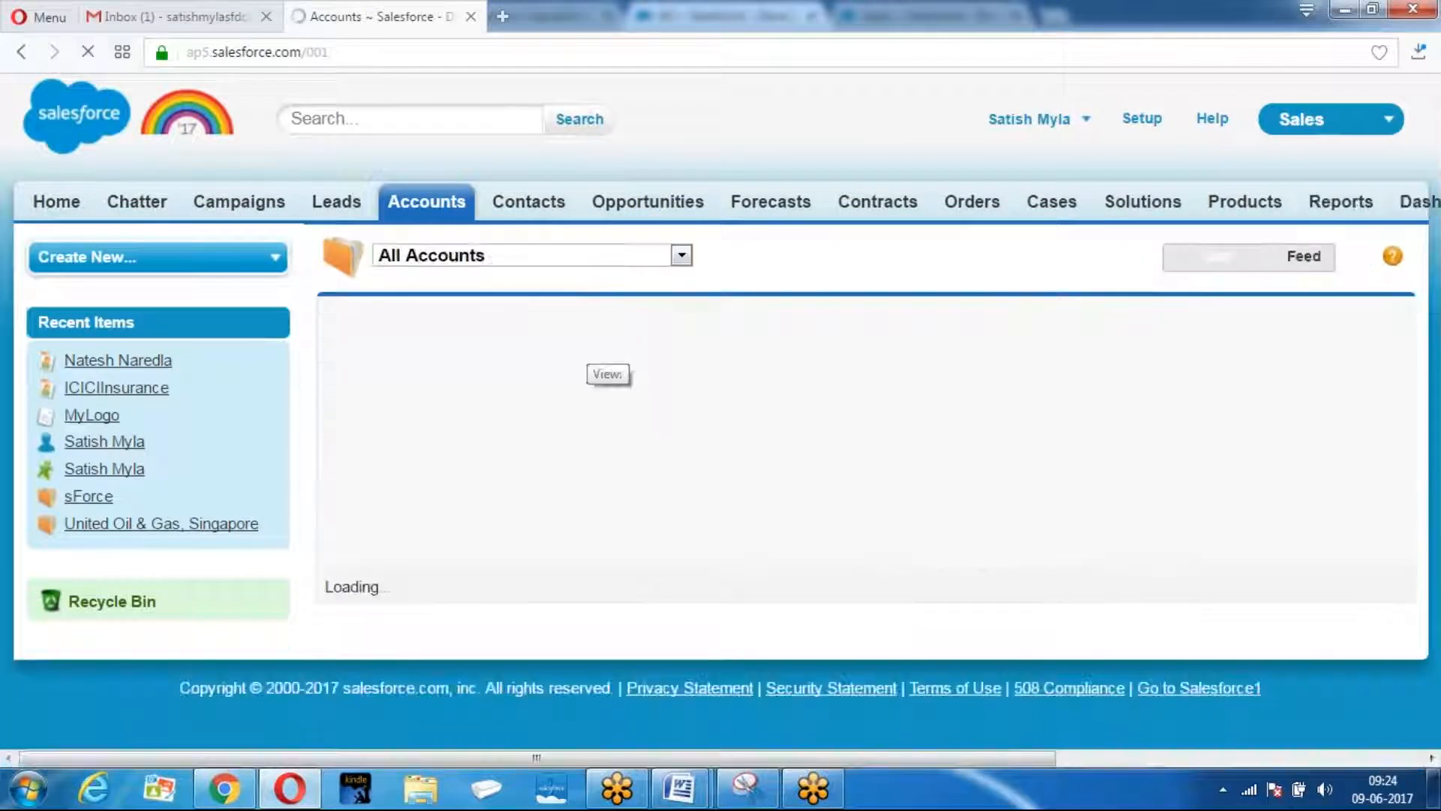
scroll(559, 420, down, 1)
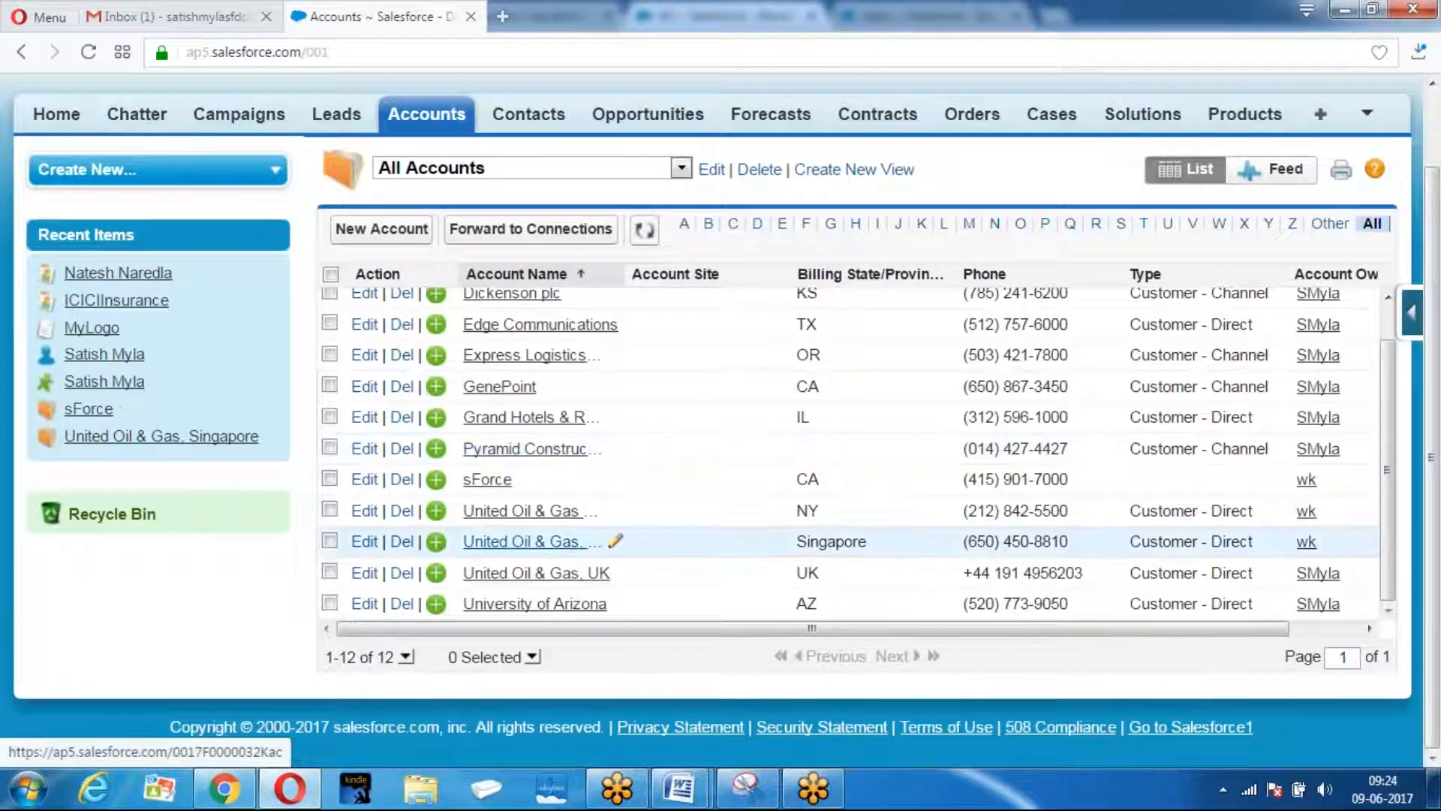
Create and save account CapitalGroup: rating Hot, phone 1111, Manufacturing industry, type Customer - Channel.
click(383, 229)
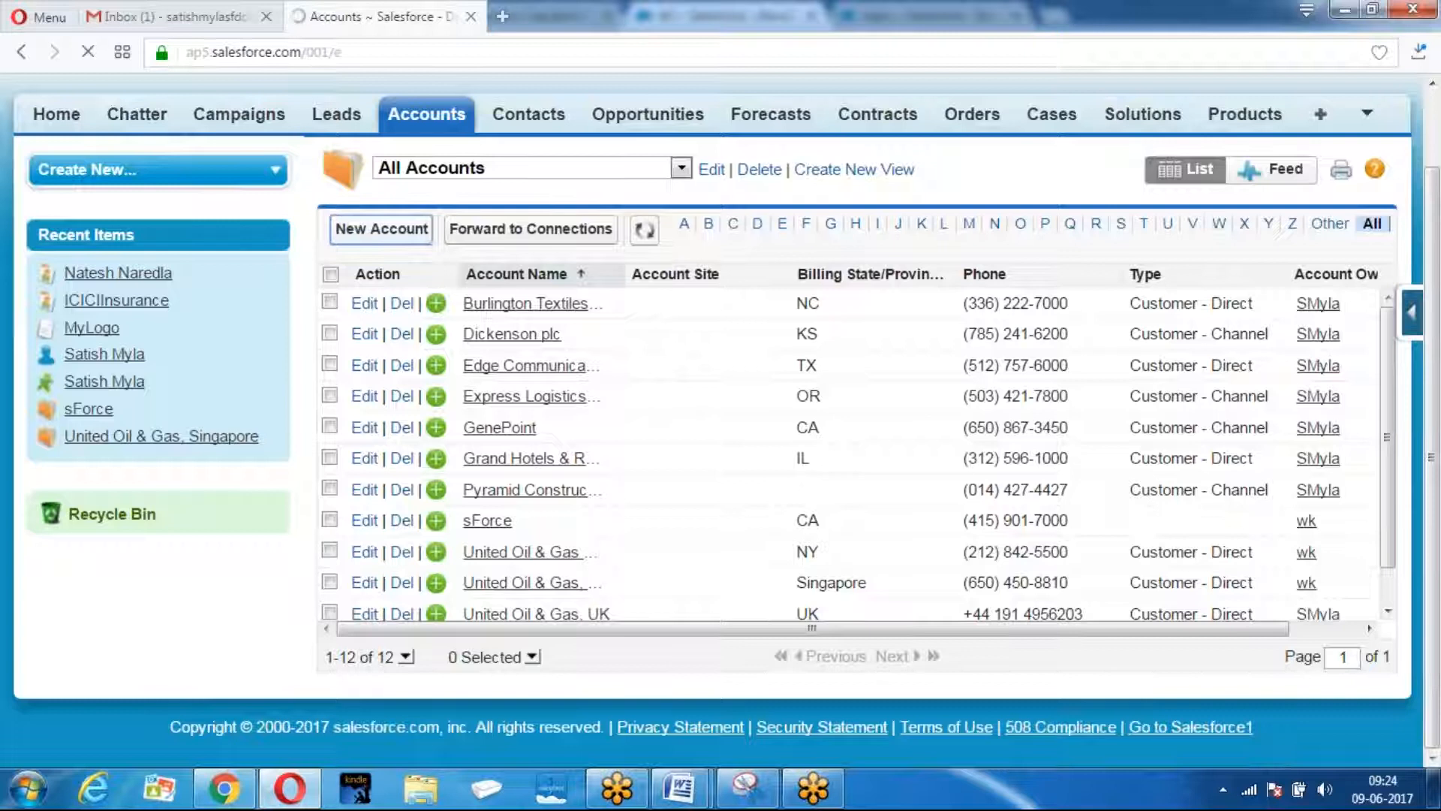
text(CapitalGroup)
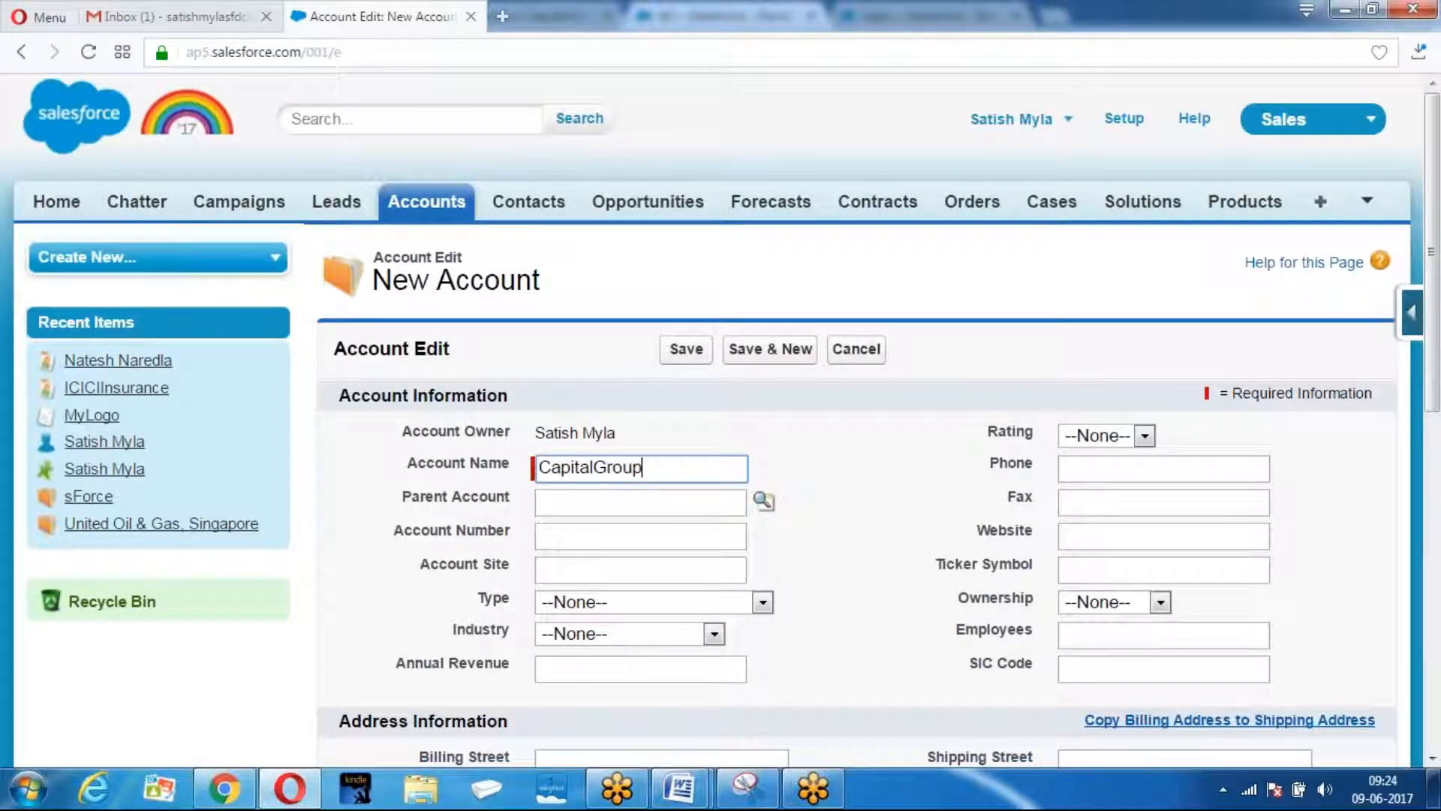
click(1143, 437)
click(1113, 486)
click(1102, 467)
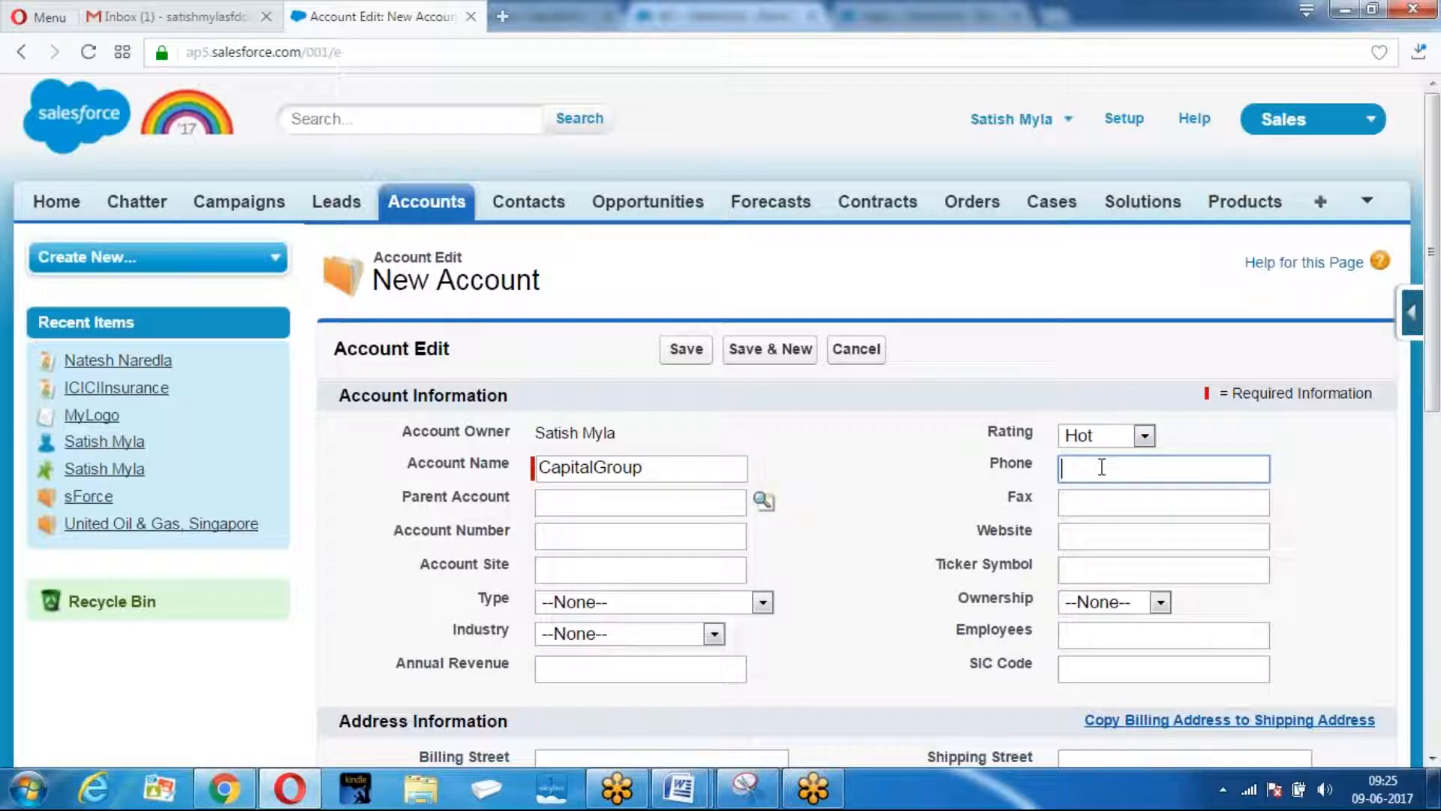
text(1111)
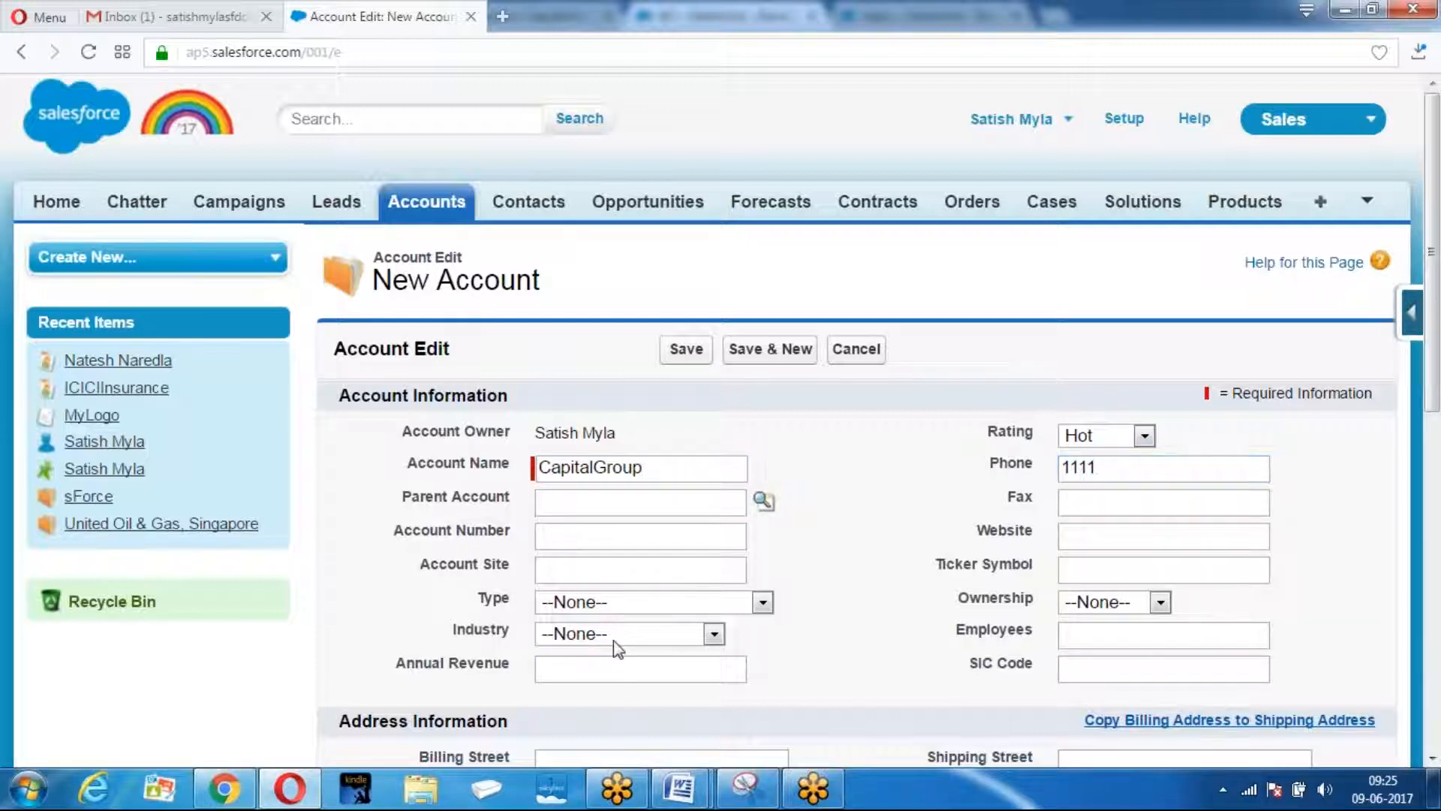
click(614, 641)
click(631, 560)
click(762, 602)
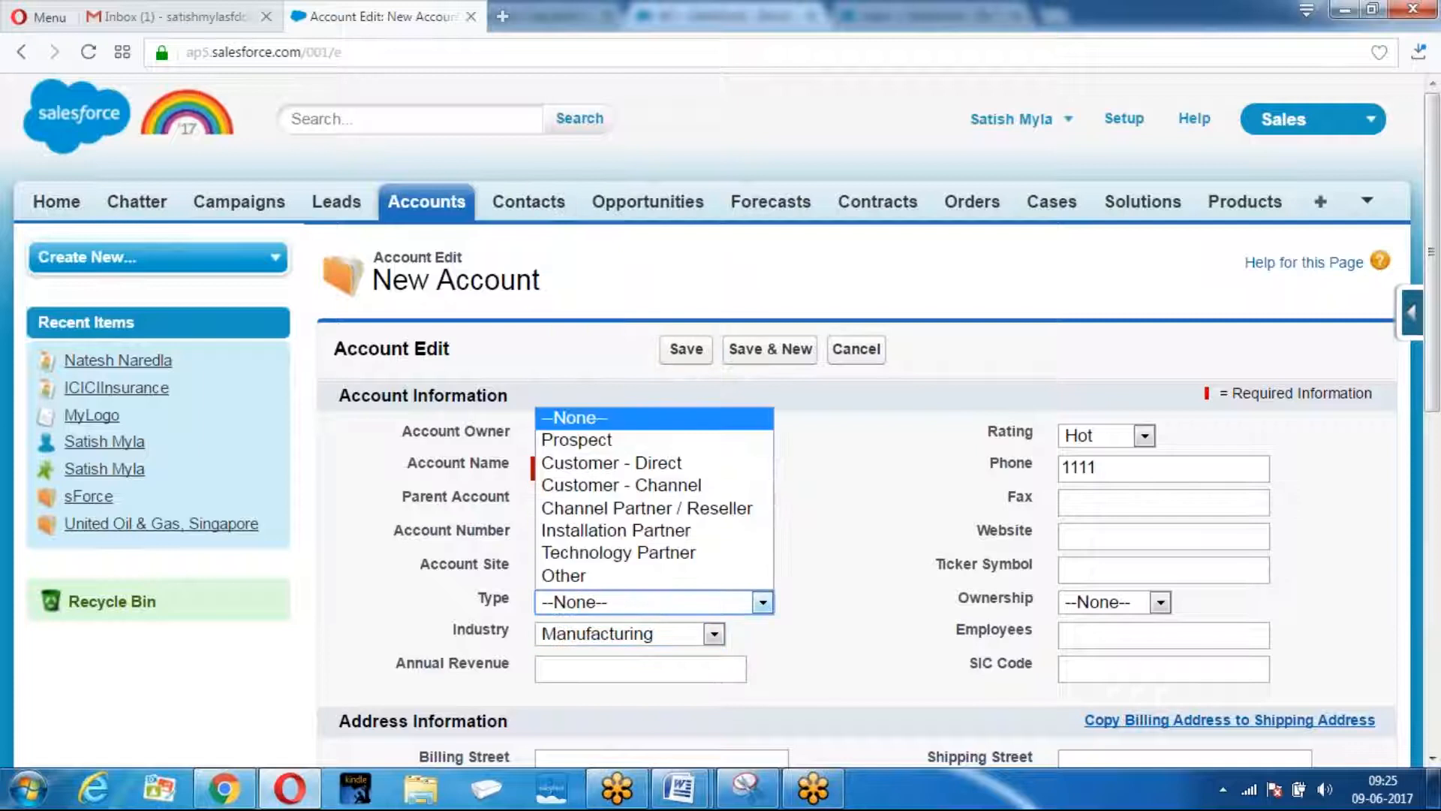
click(590, 485)
click(686, 349)
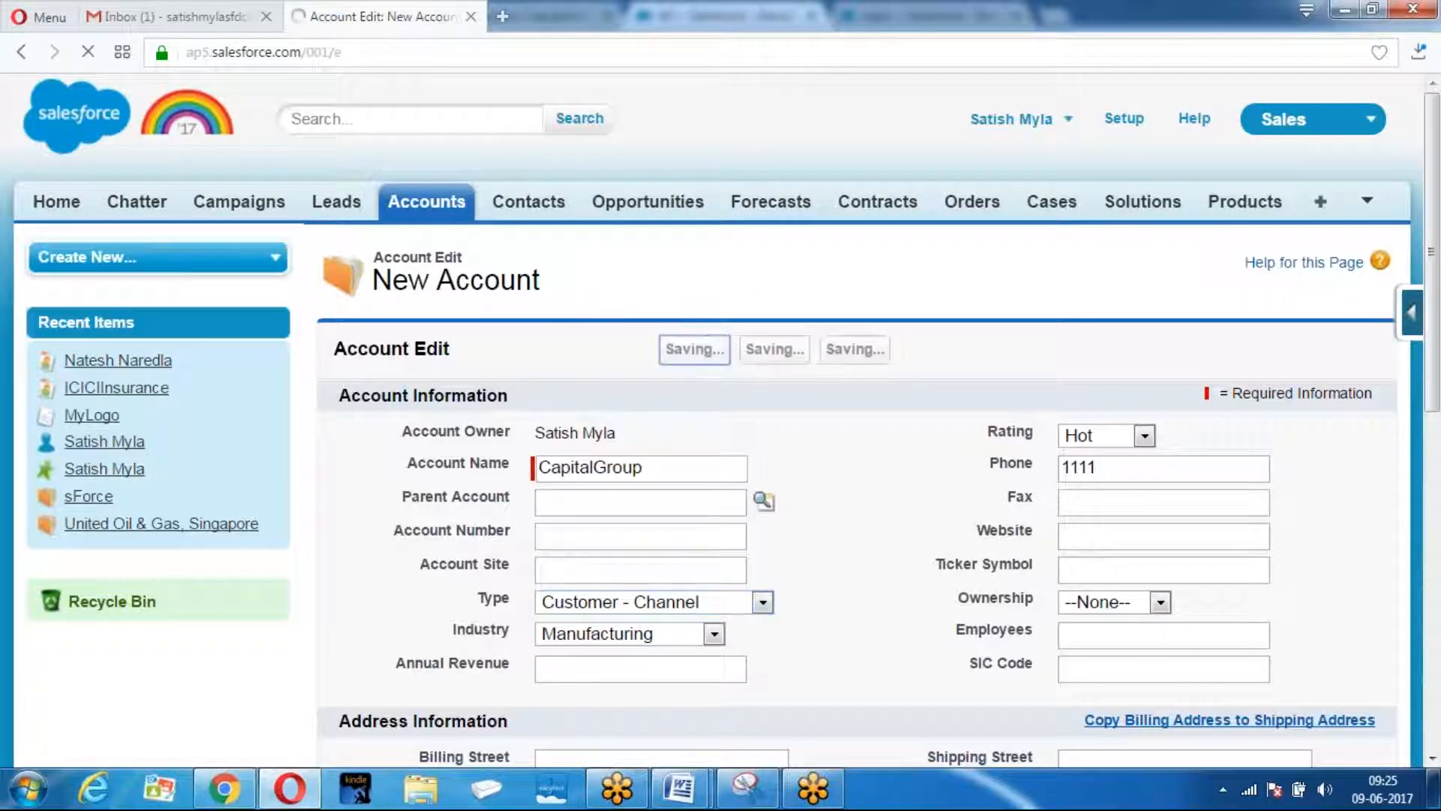
click(400, 196)
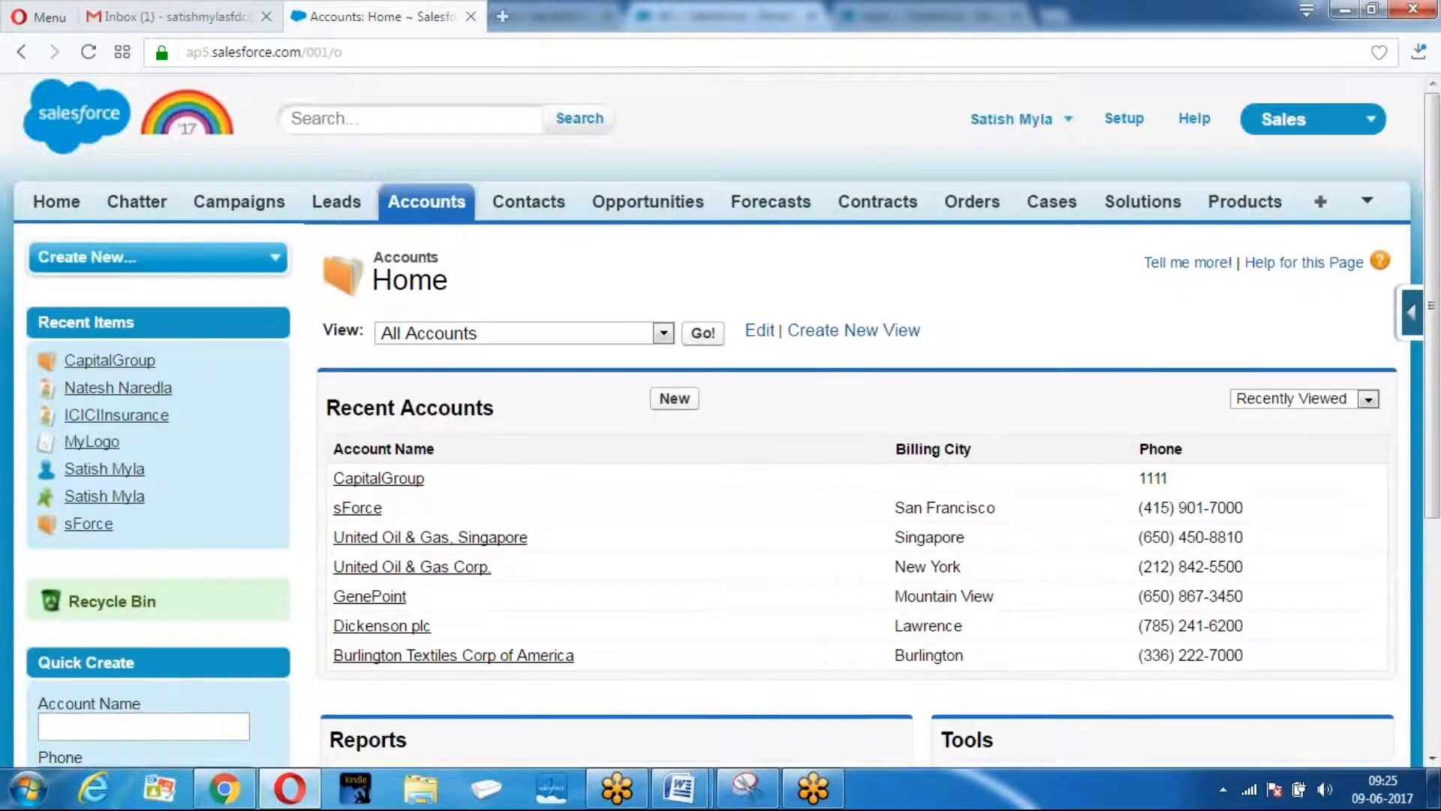
In the All Accounts list, select the CapitalGroup account.
scroll(702, 237, down, 1)
click(704, 229)
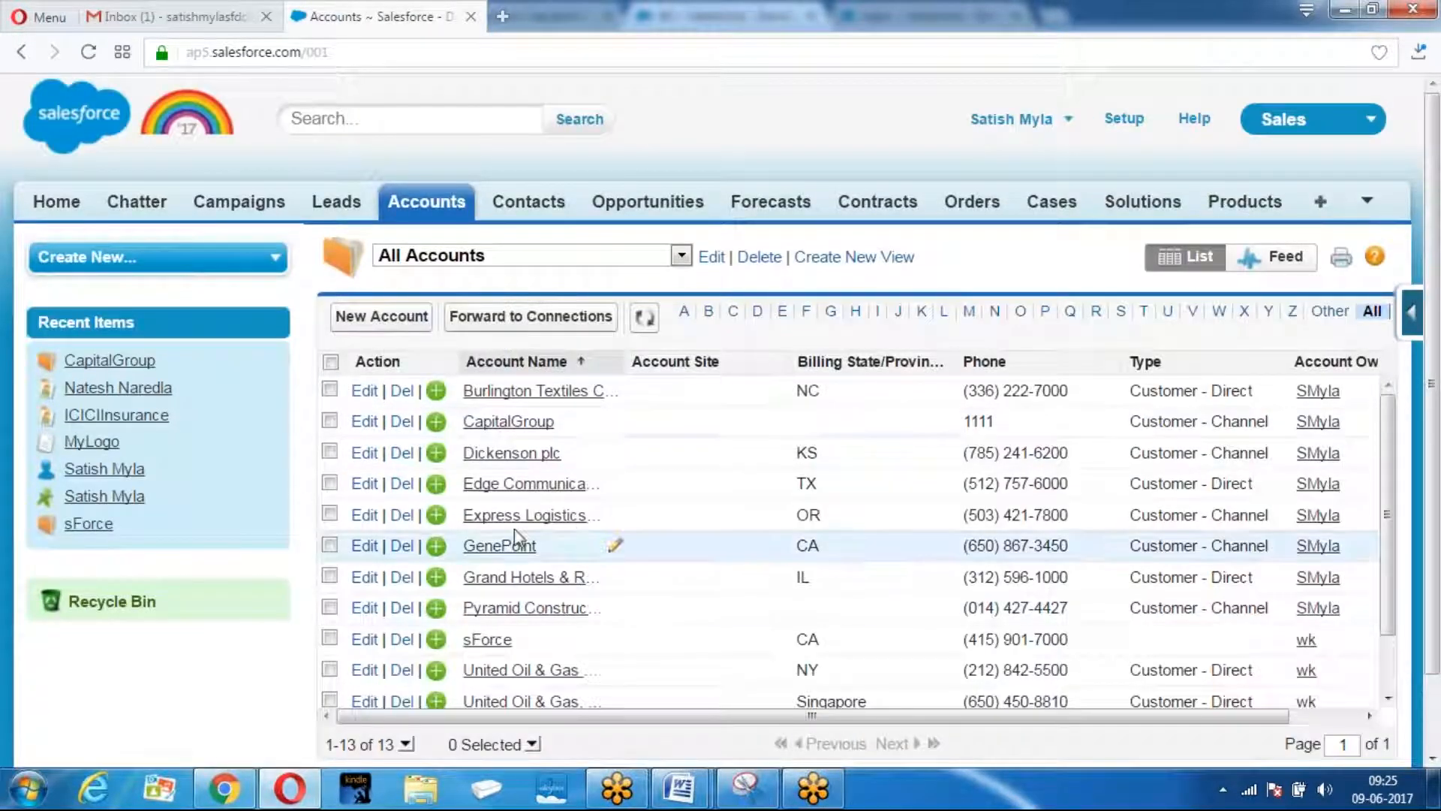
scroll(515, 541, down, 1)
scroll(526, 450, up, 1)
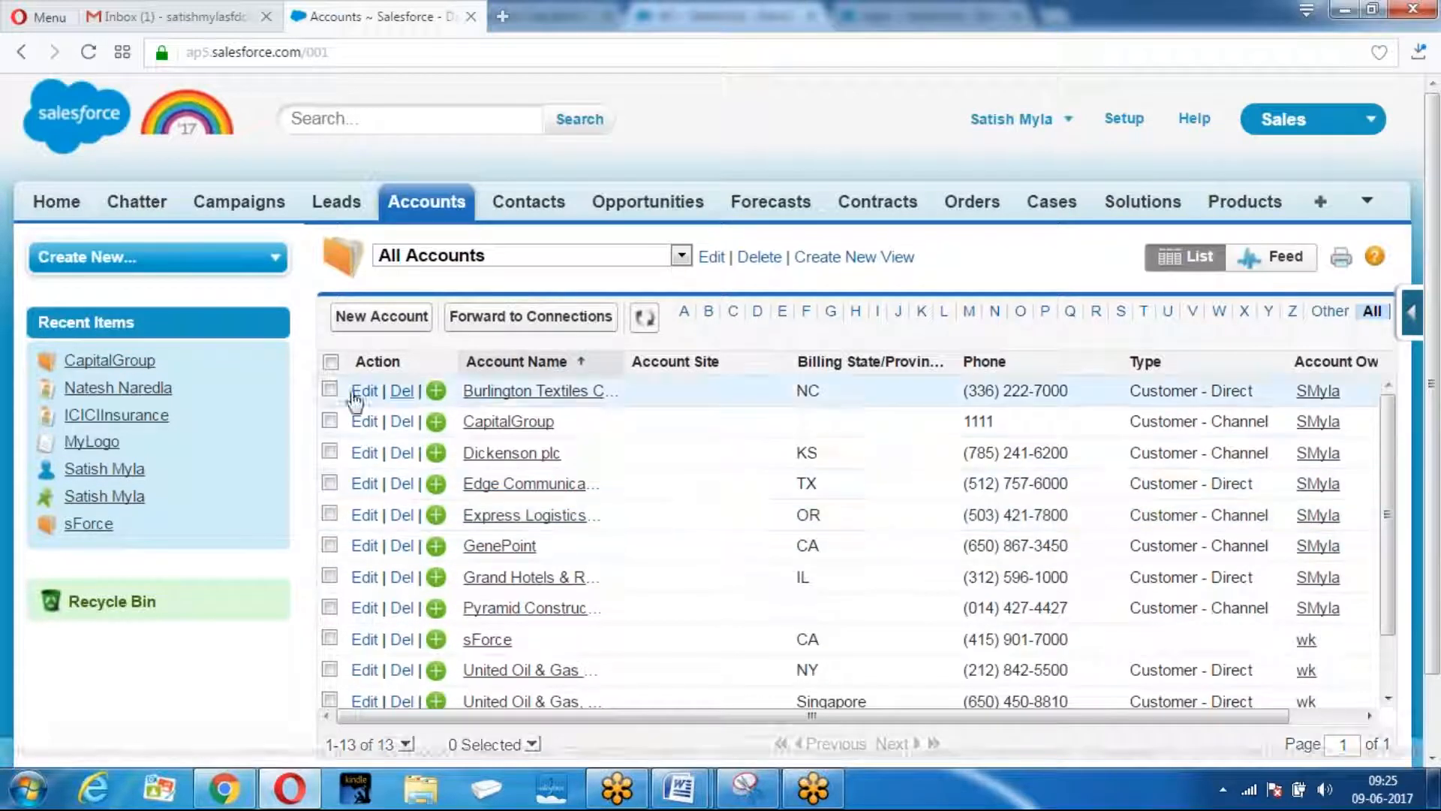
click(329, 422)
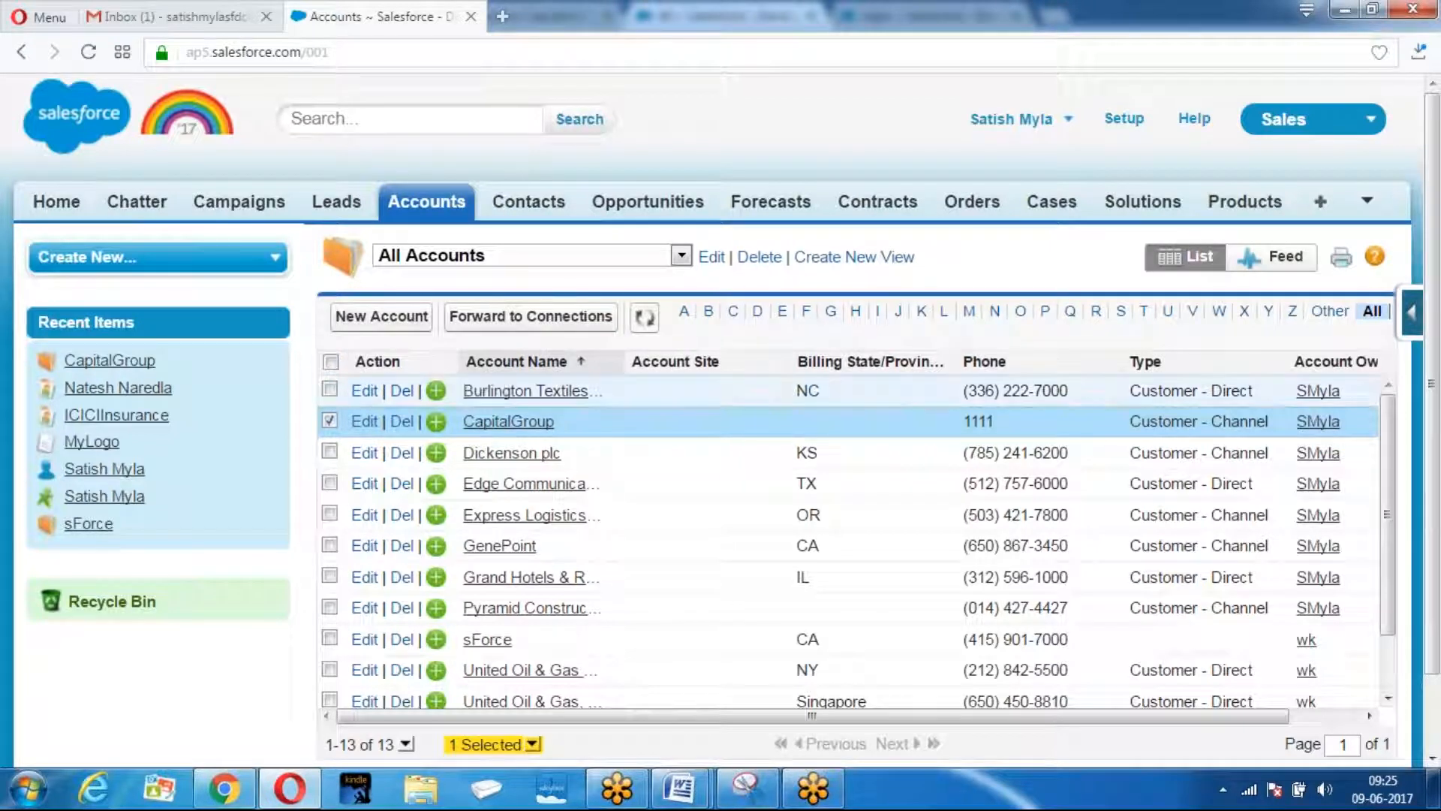
Forward CapitalGroup to the Samsung connection, then reload the receiving org's window.
click(531, 316)
scroll(563, 435, down, 3)
click(434, 300)
click(560, 415)
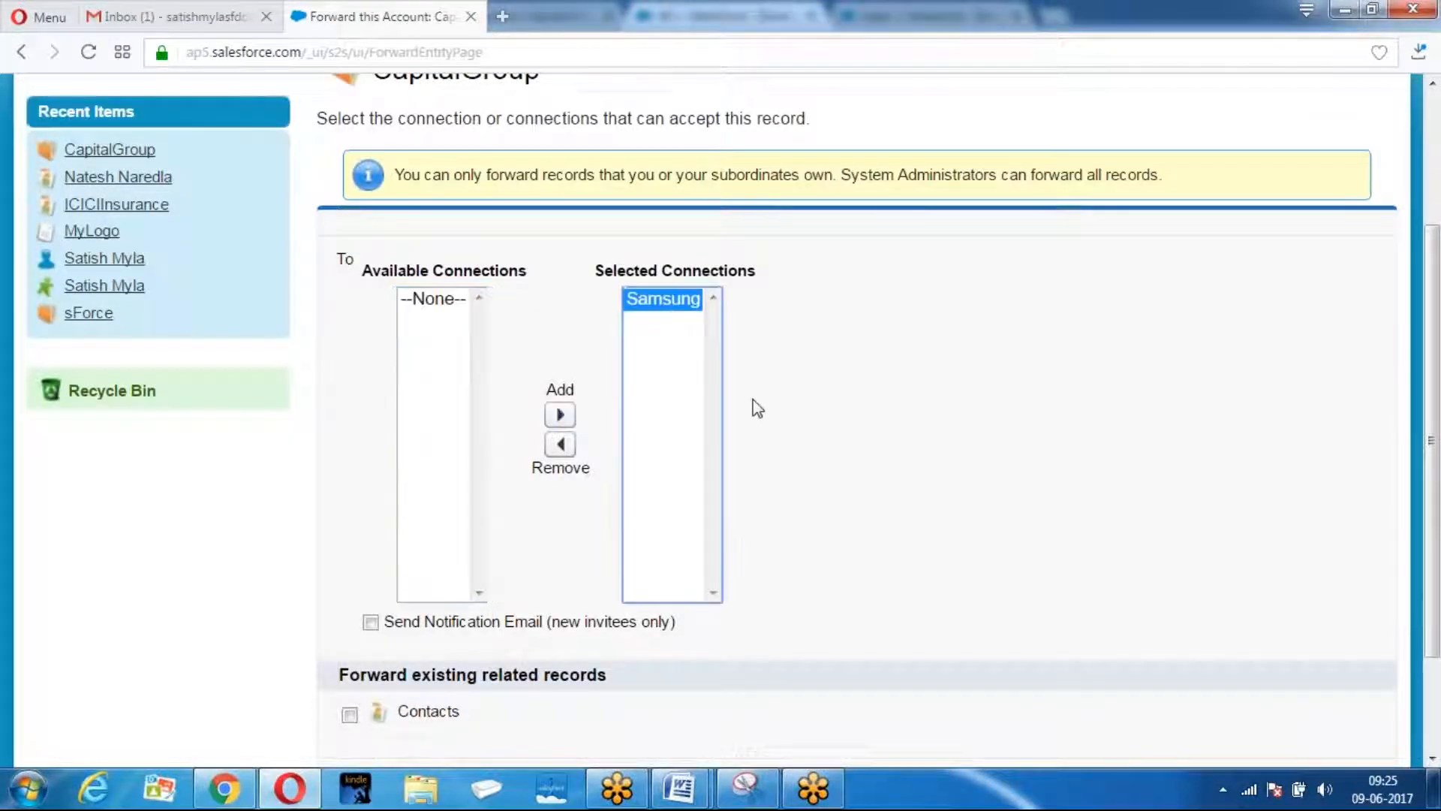
scroll(721, 620, down, 2)
click(686, 635)
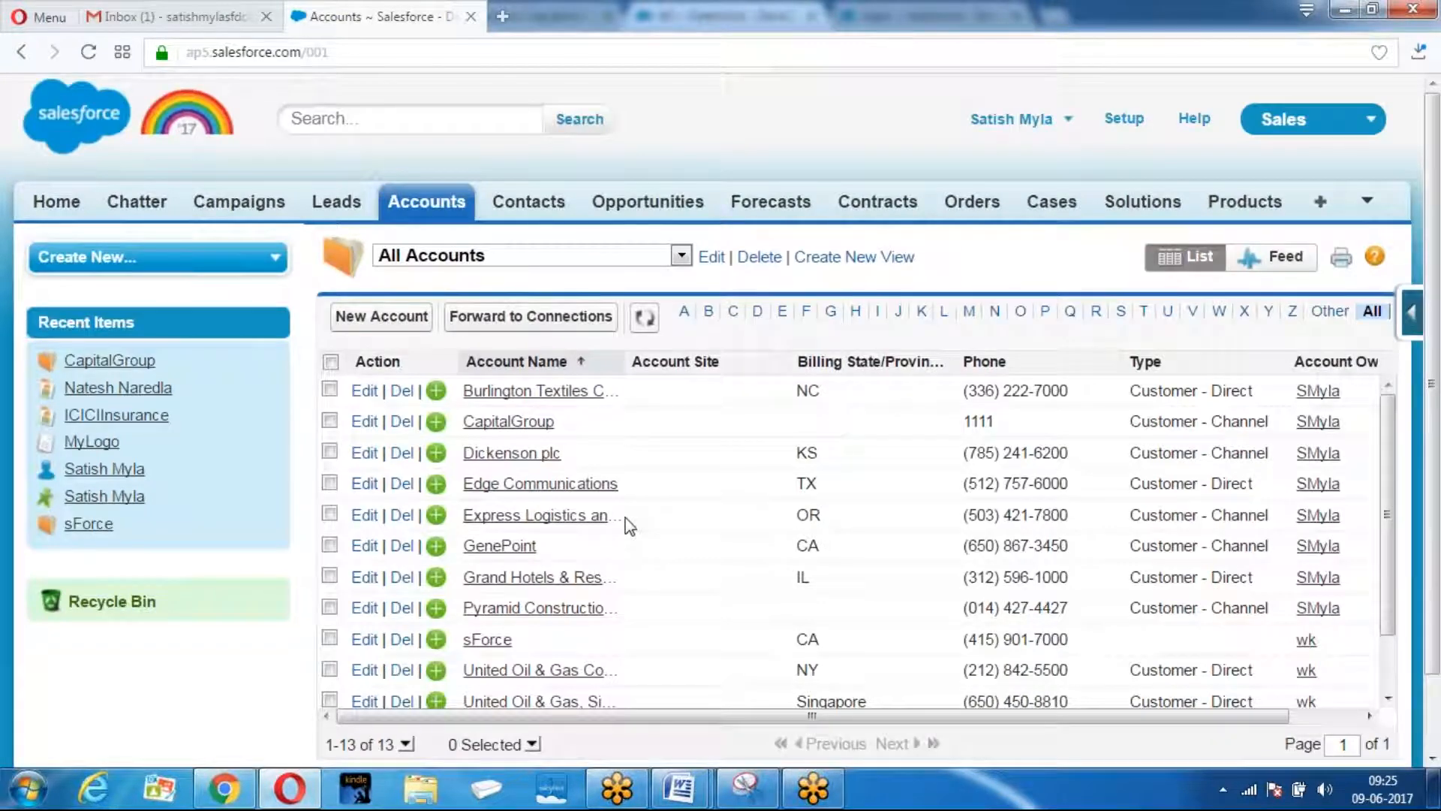
click(224, 788)
click(587, 50)
Reload the page and go to Setup > Customize > Leads > Triggers to view lead triggers.
key(Return)
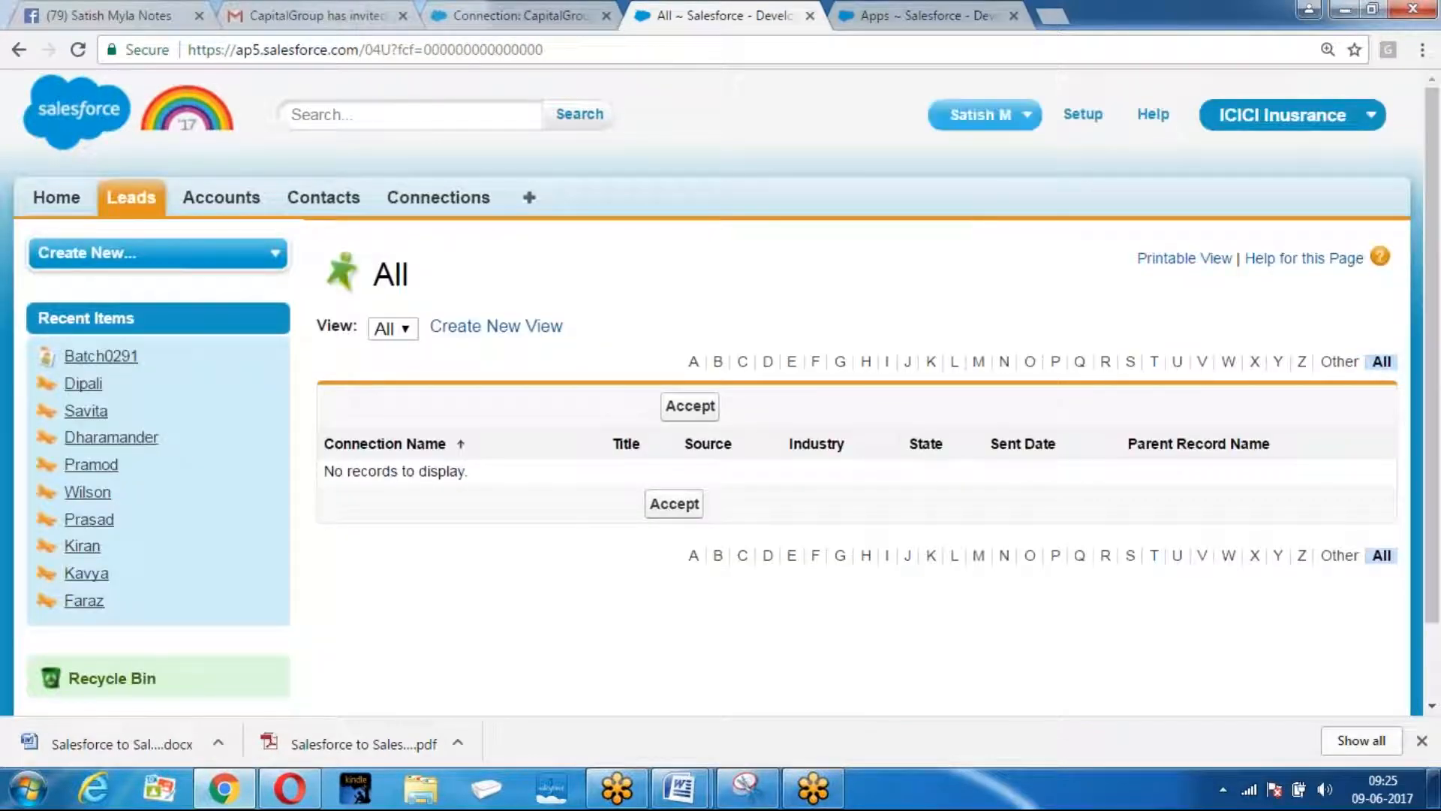
click(1083, 114)
scroll(293, 458, down, 9)
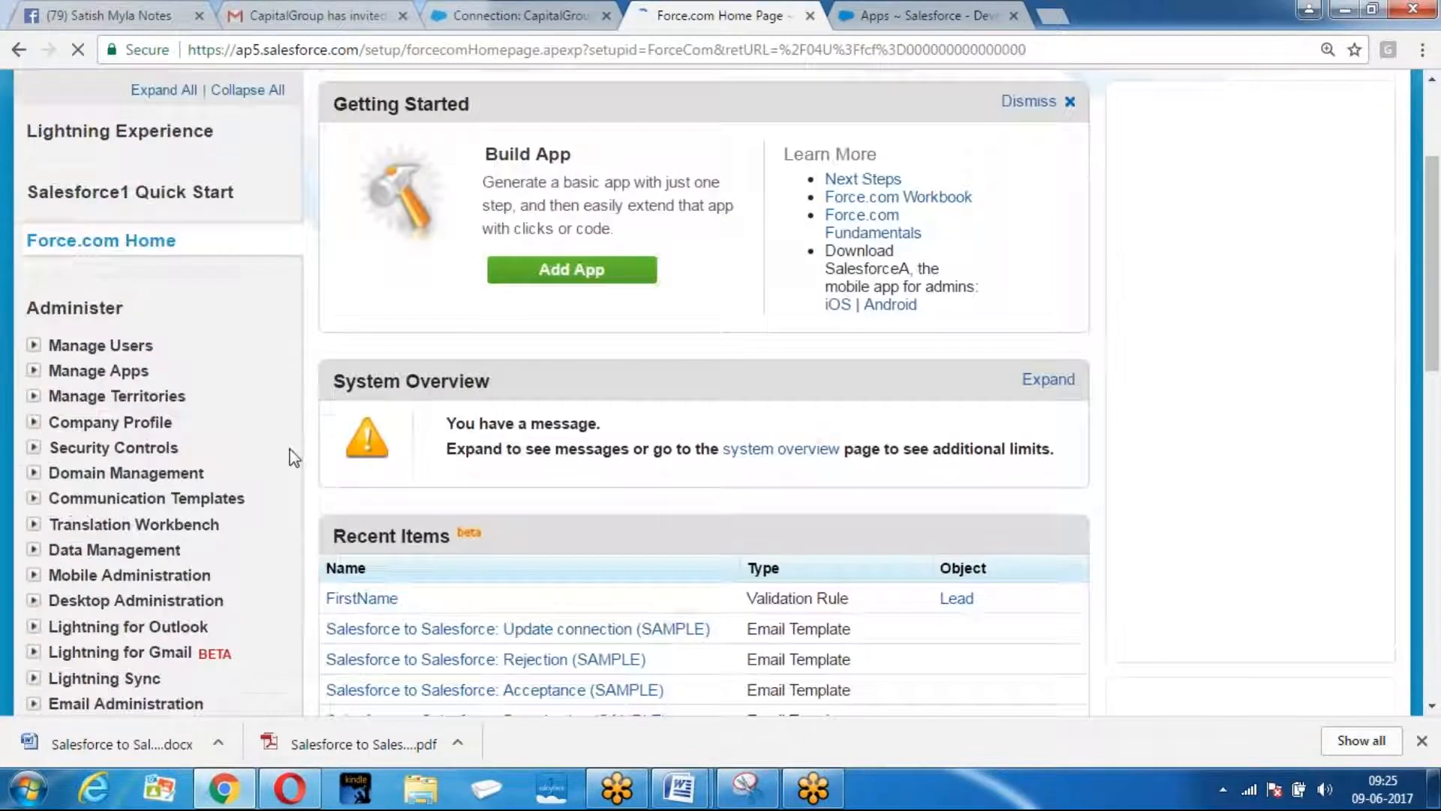
click(33, 217)
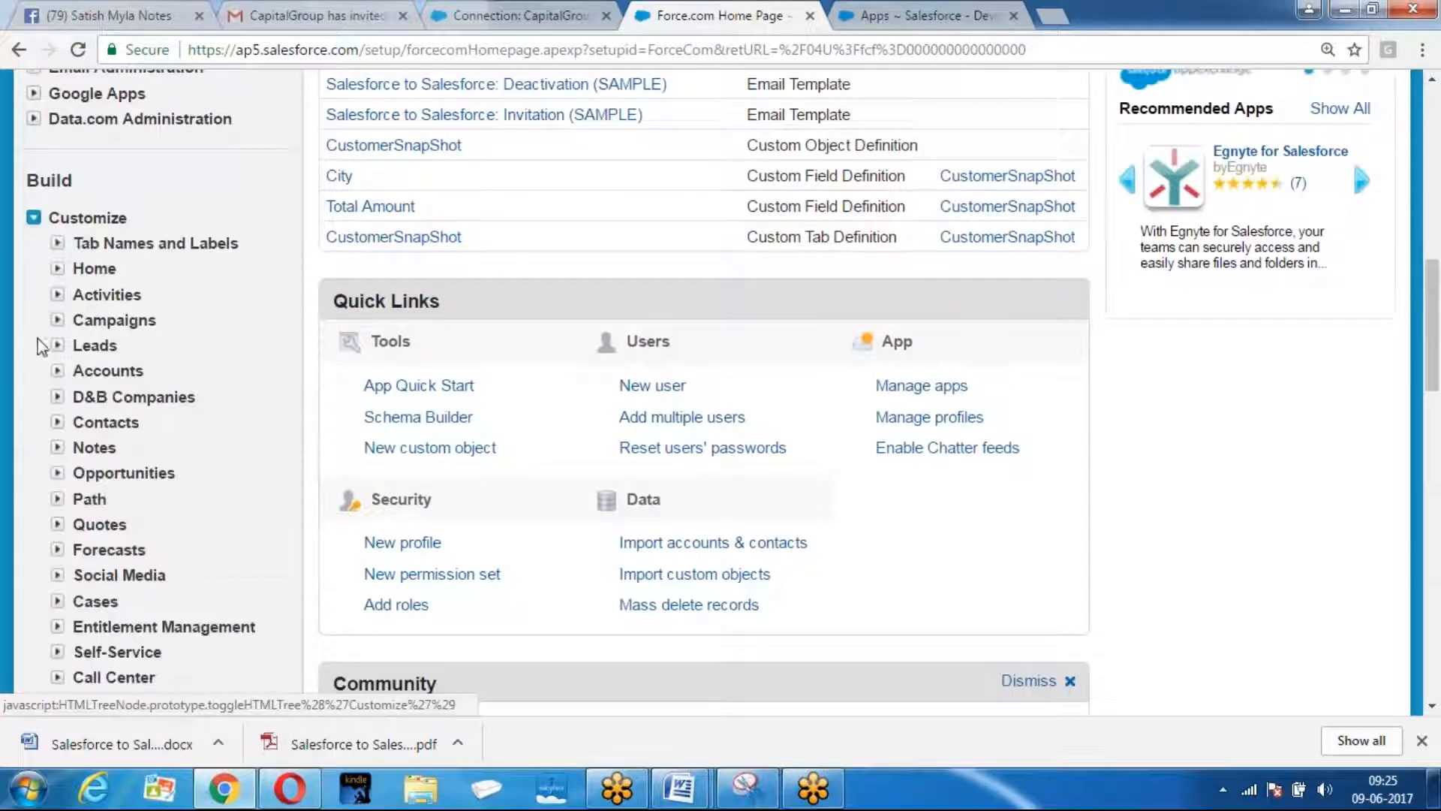
click(57, 346)
scroll(184, 345, down, 3)
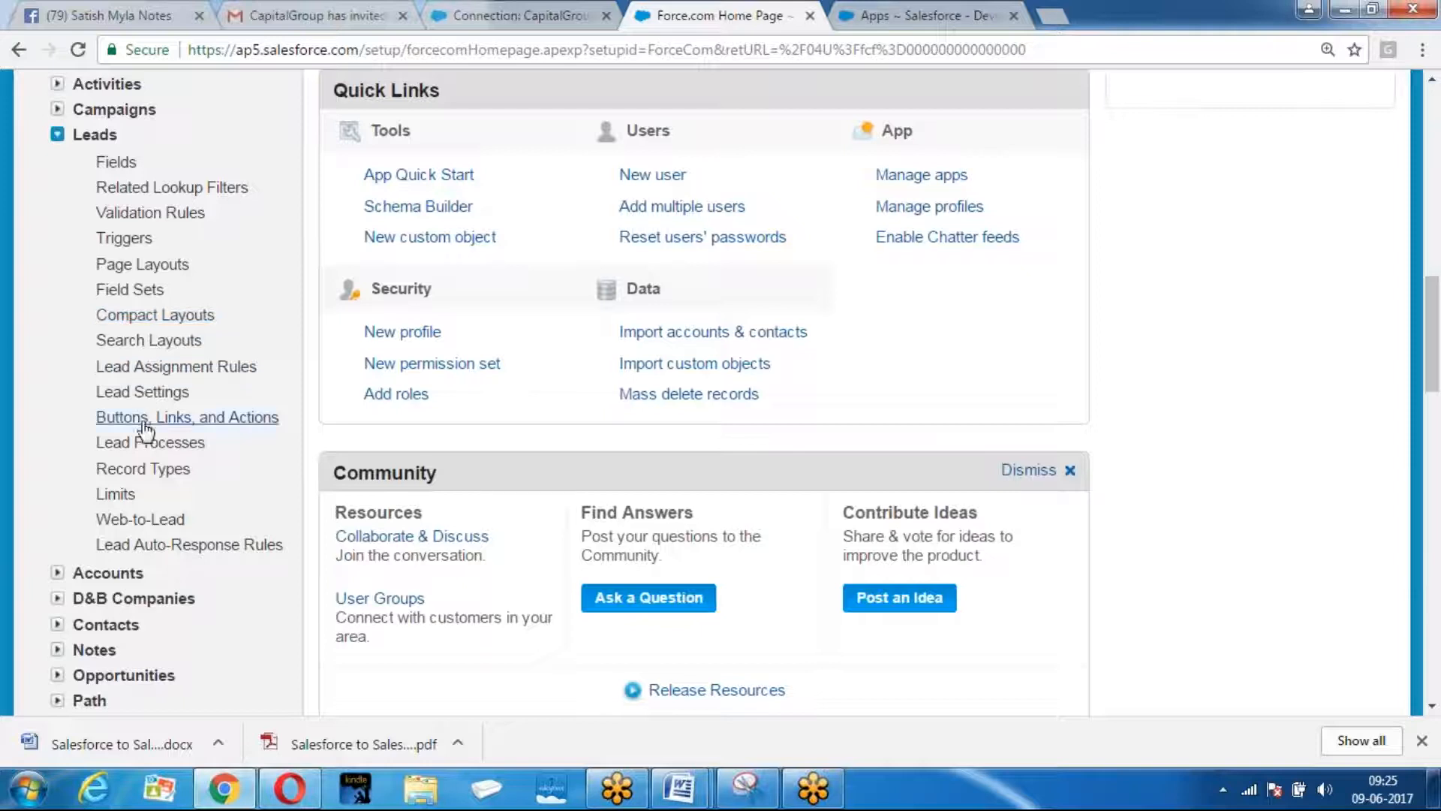
click(124, 238)
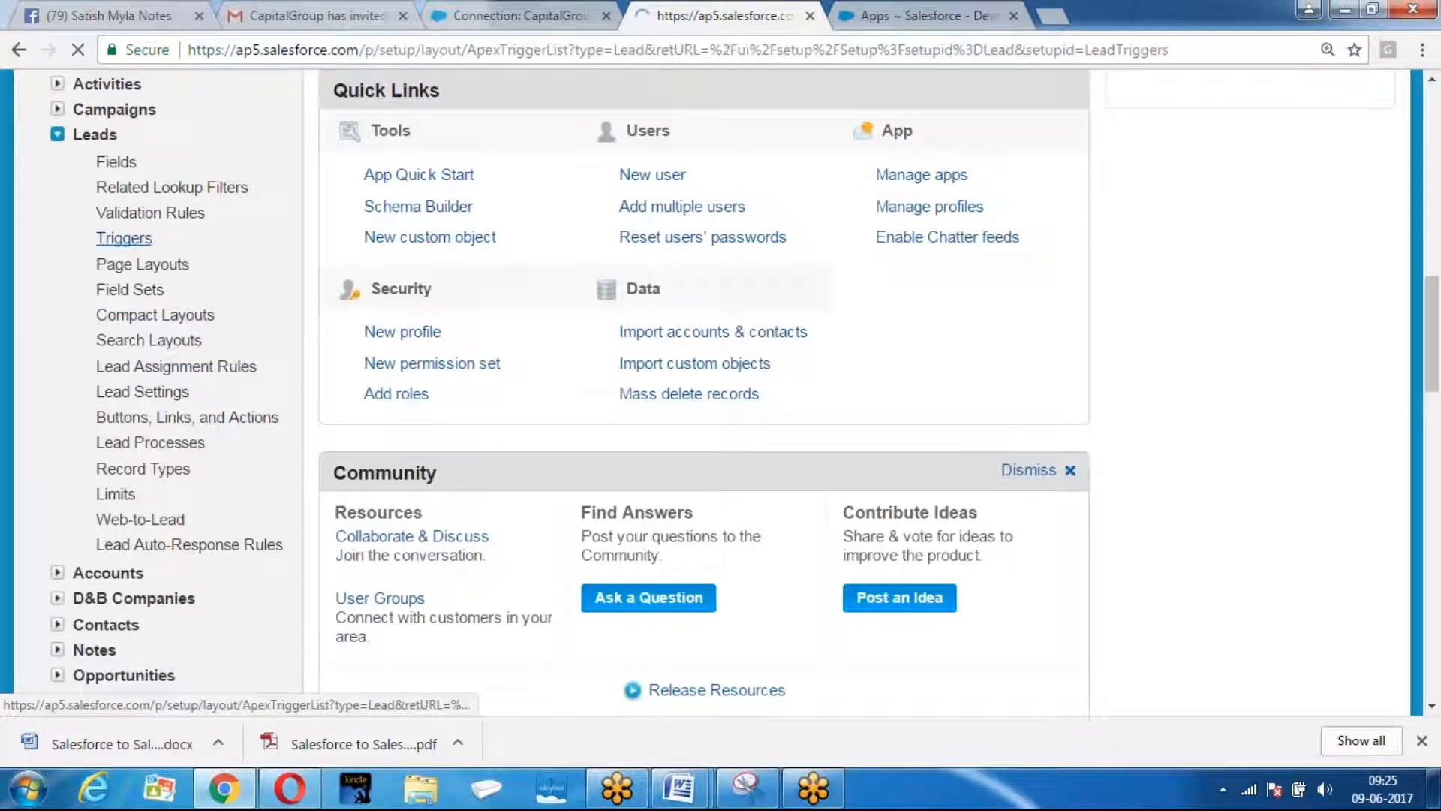
scroll(153, 205, down, 7)
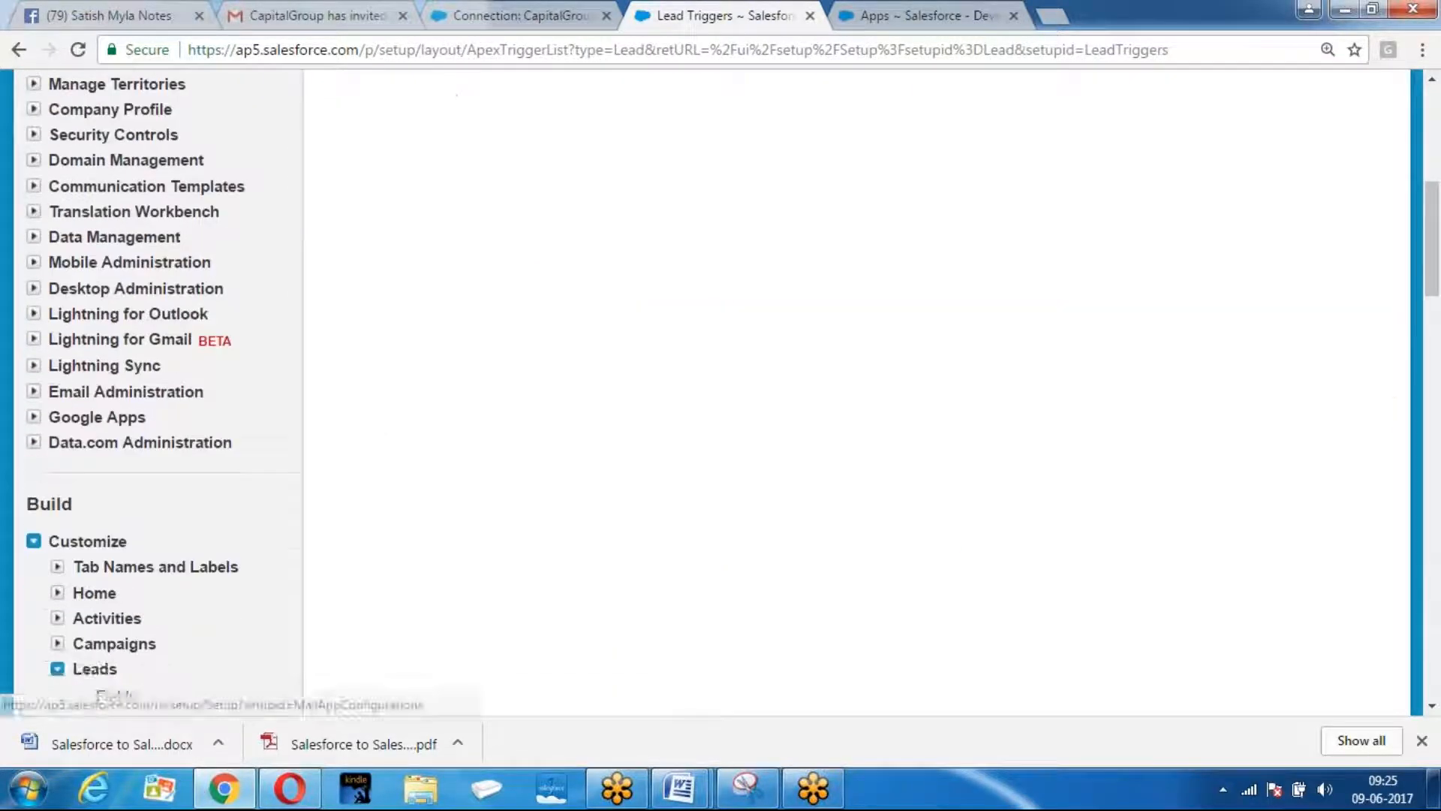
scroll(153, 206, up, 7)
Check the Accounts from Connections and New This Week account views.
click(230, 200)
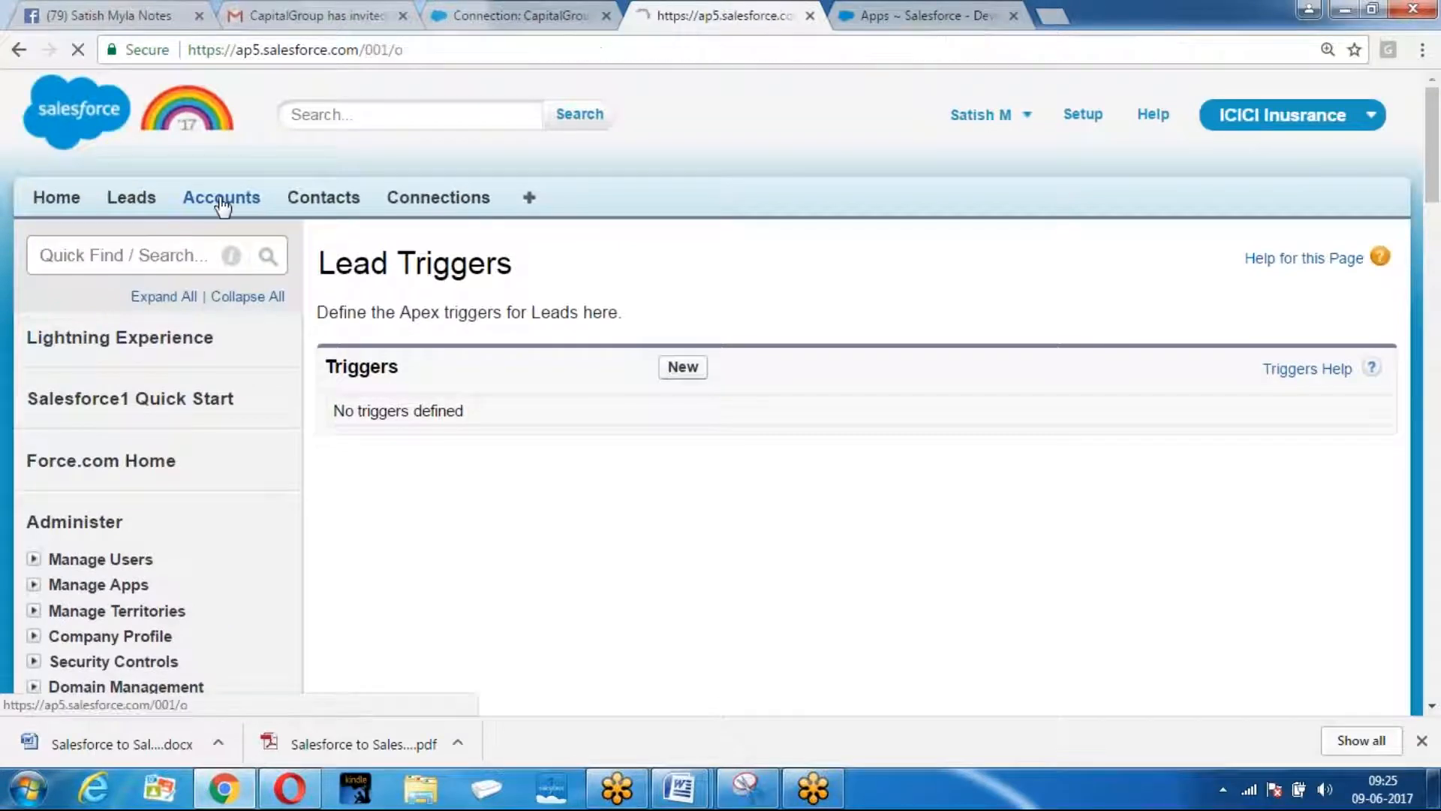
scroll(225, 248, down, 1)
scroll(472, 287, down, 5)
click(470, 319)
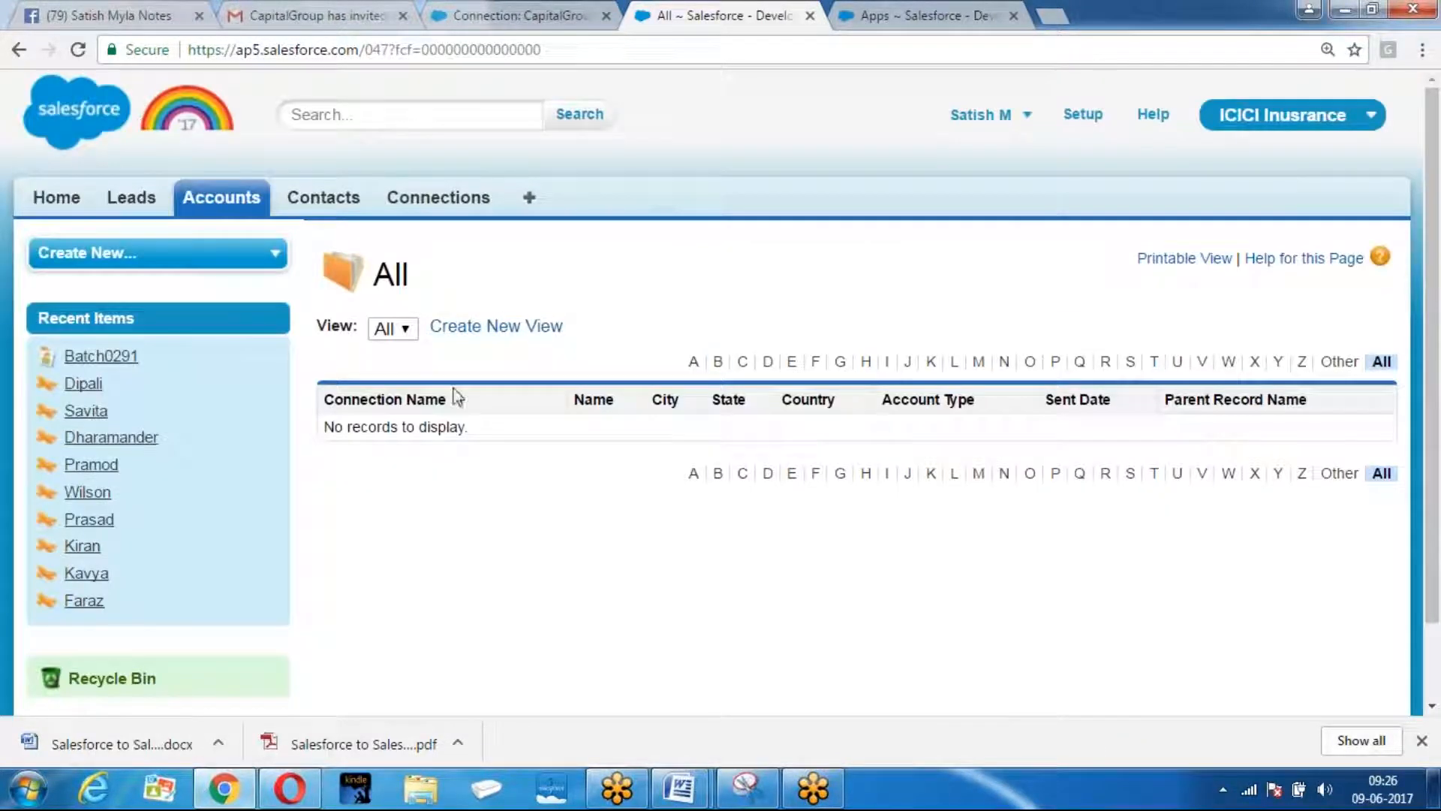
click(264, 199)
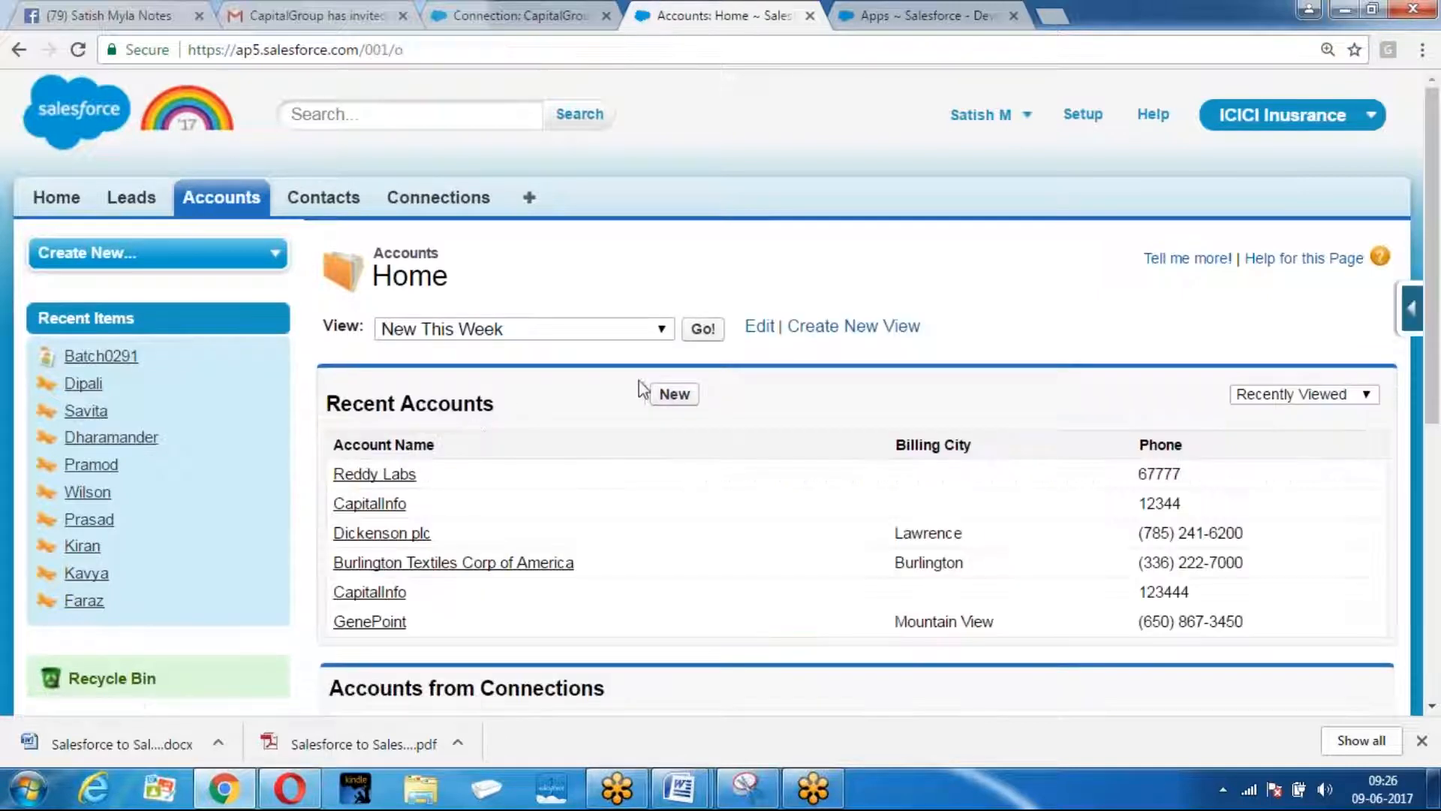
click(700, 331)
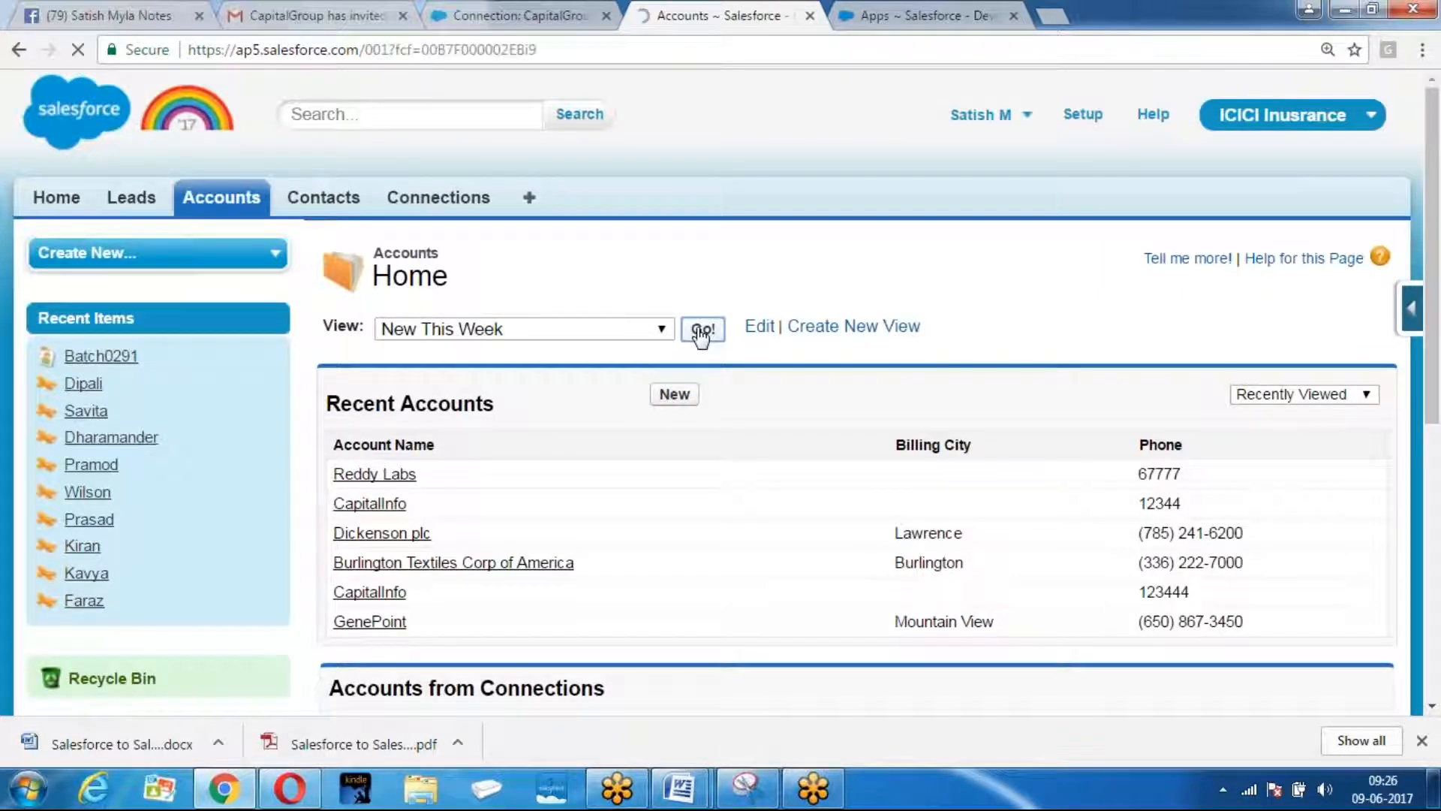
Reload the New This Week accounts list repeatedly, then return to Accounts home.
click(586, 55)
key(Return)
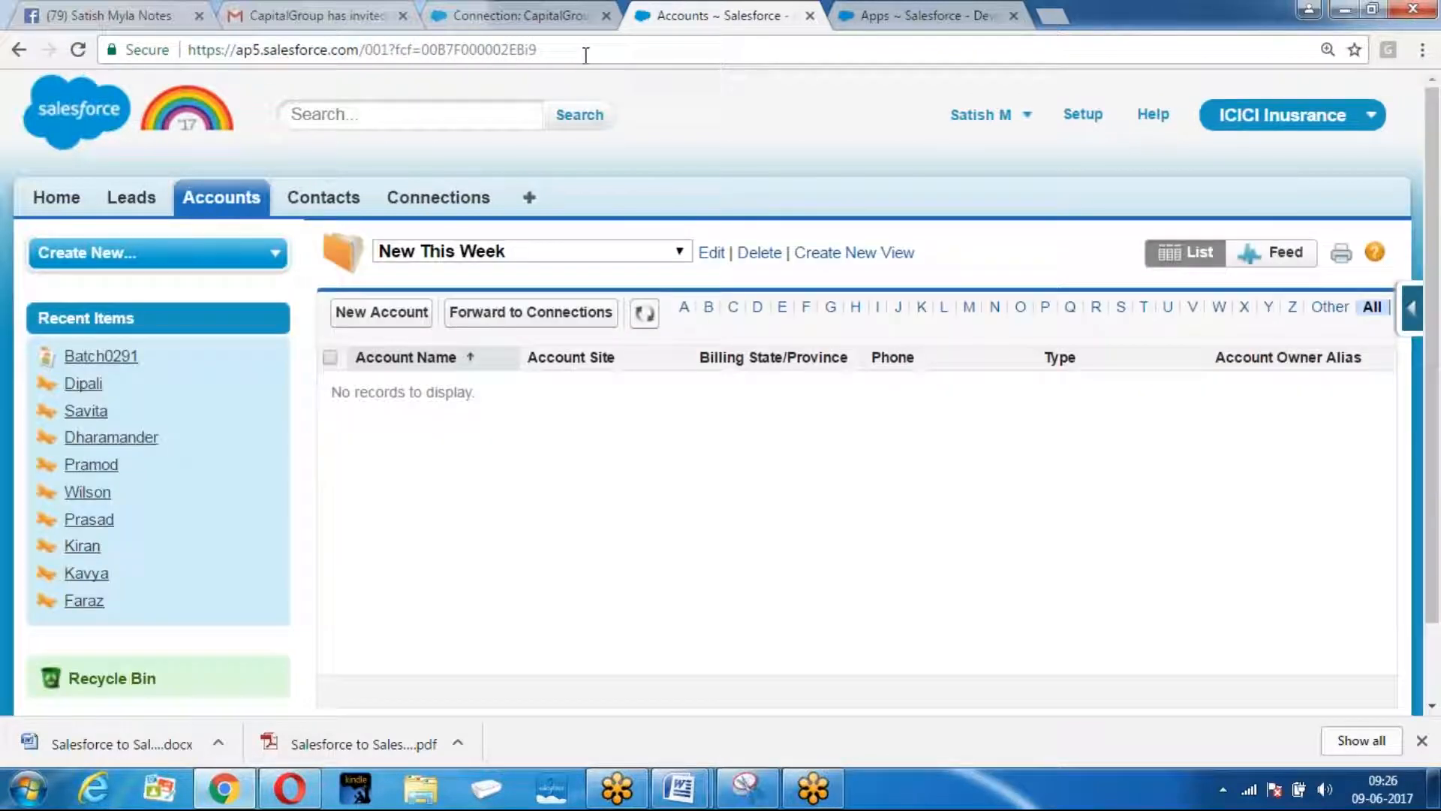
click(585, 54)
key(Return)
click(574, 256)
click(461, 341)
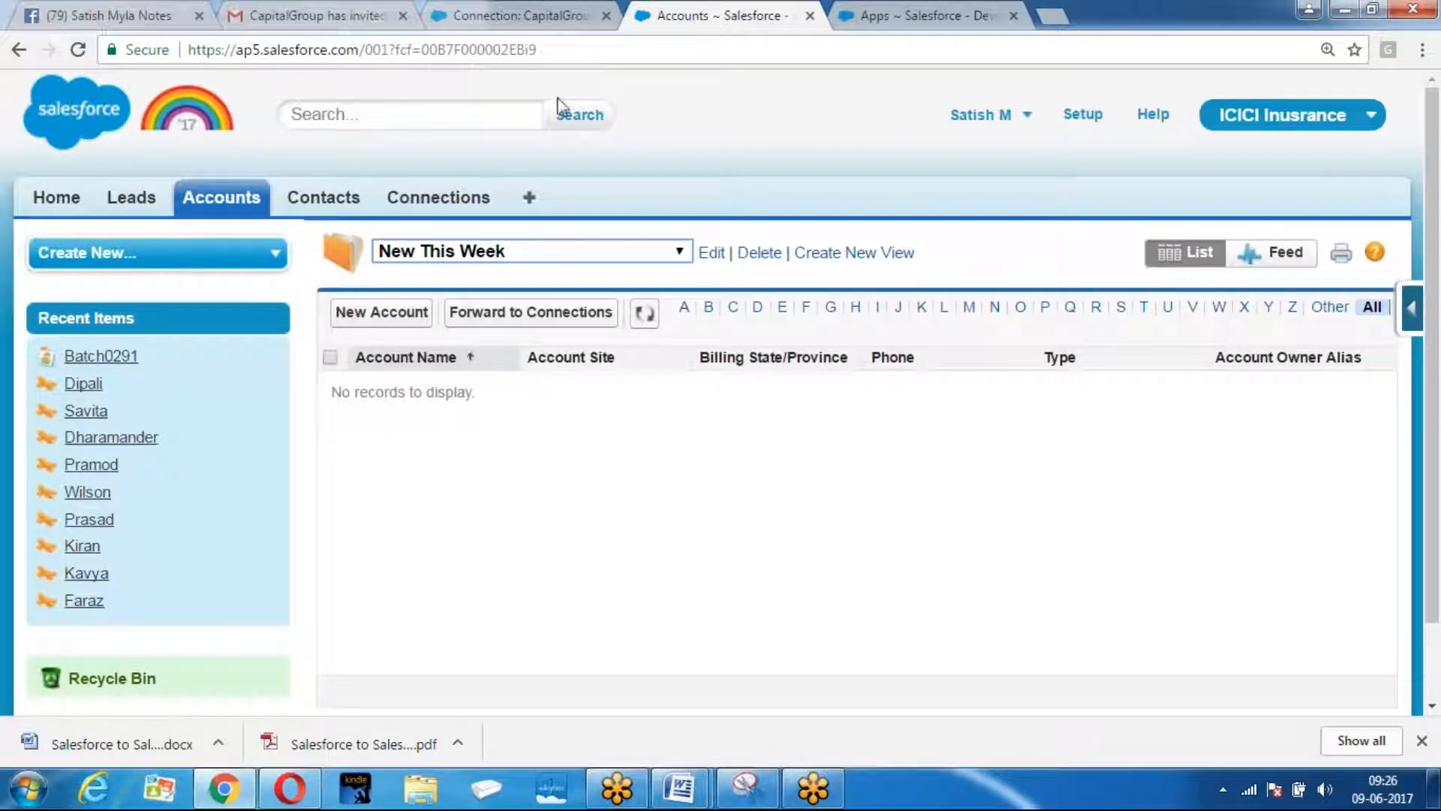
click(639, 49)
key(Return)
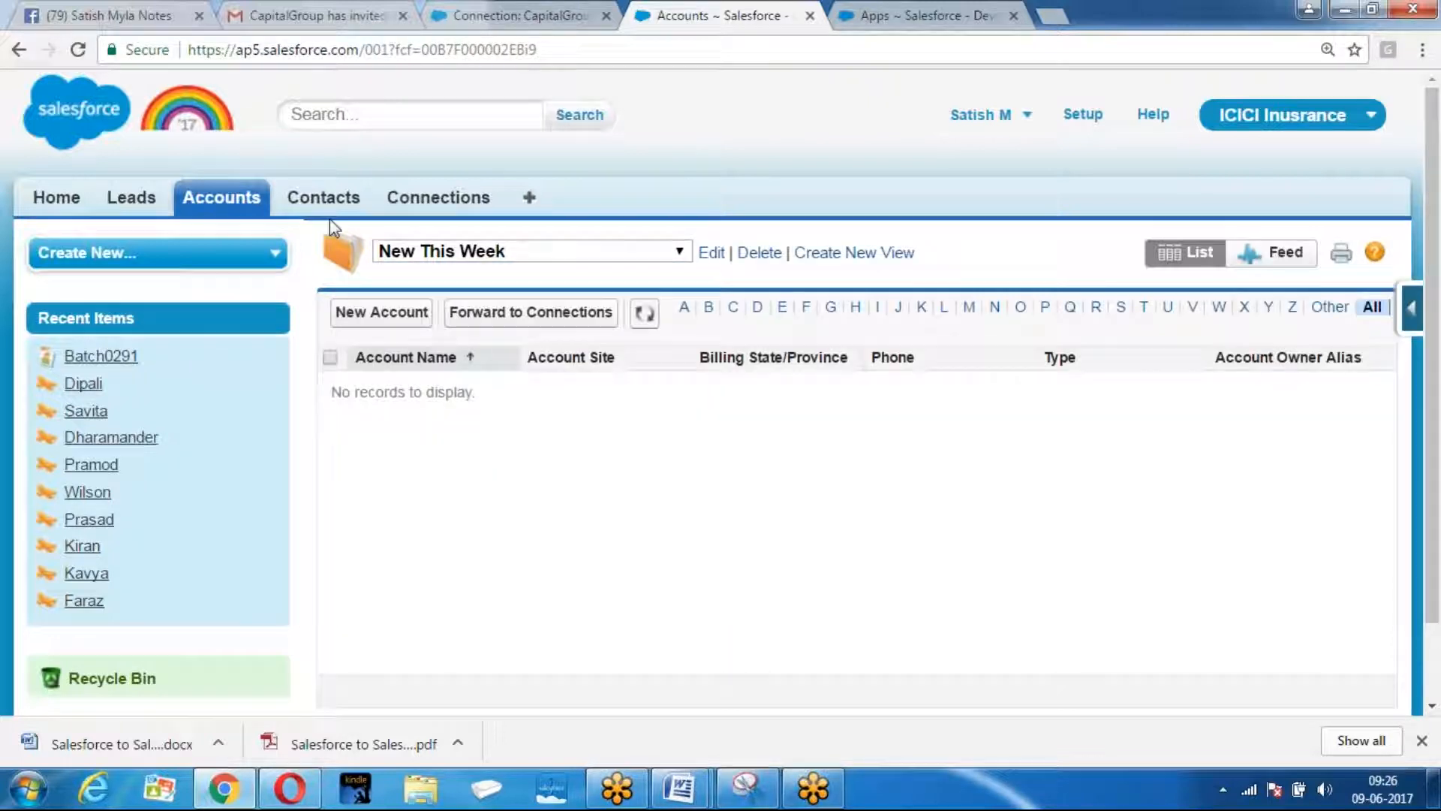
click(223, 198)
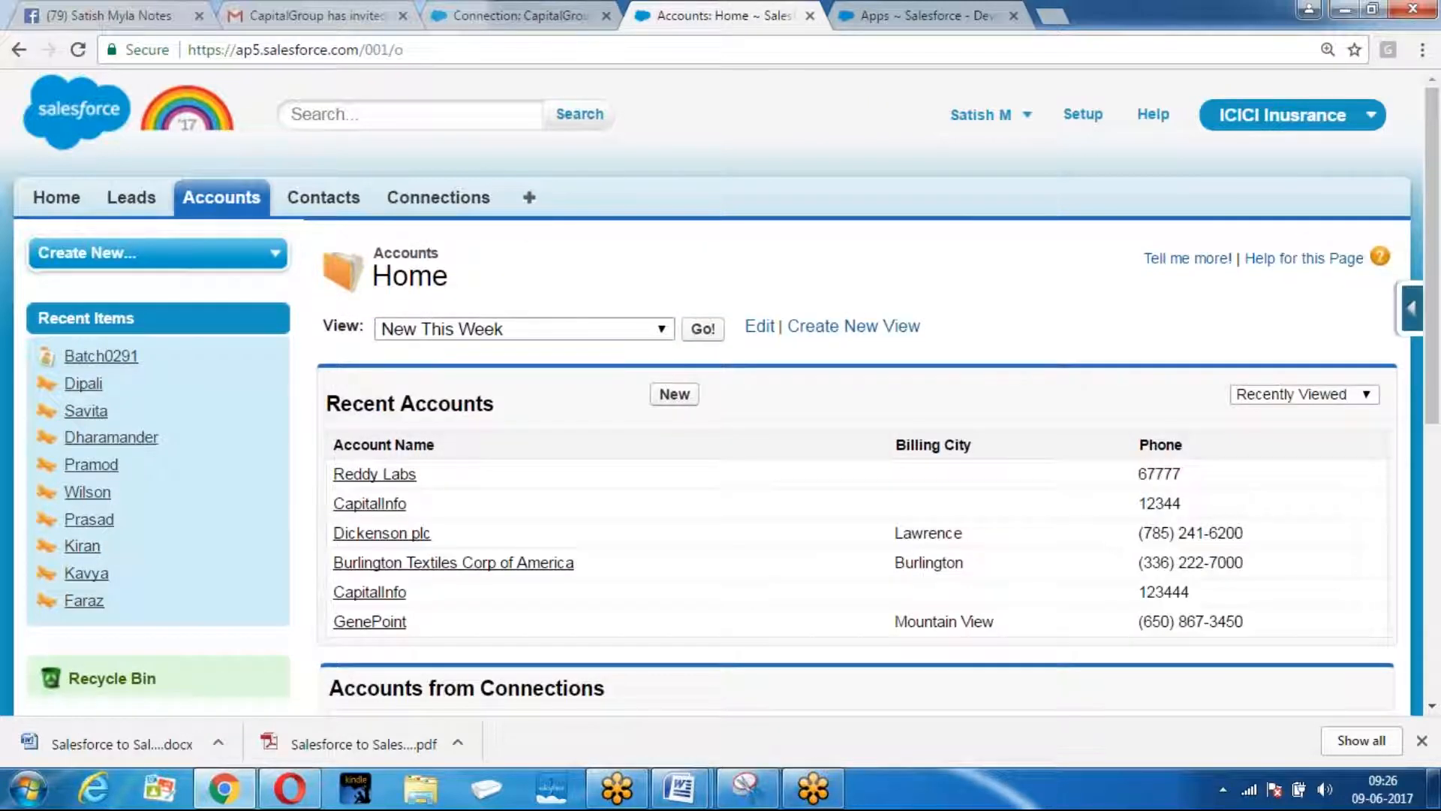
scroll(392, 375, down, 1)
In the other org's window, show the Today's Leads view on Leads home.
click(290, 789)
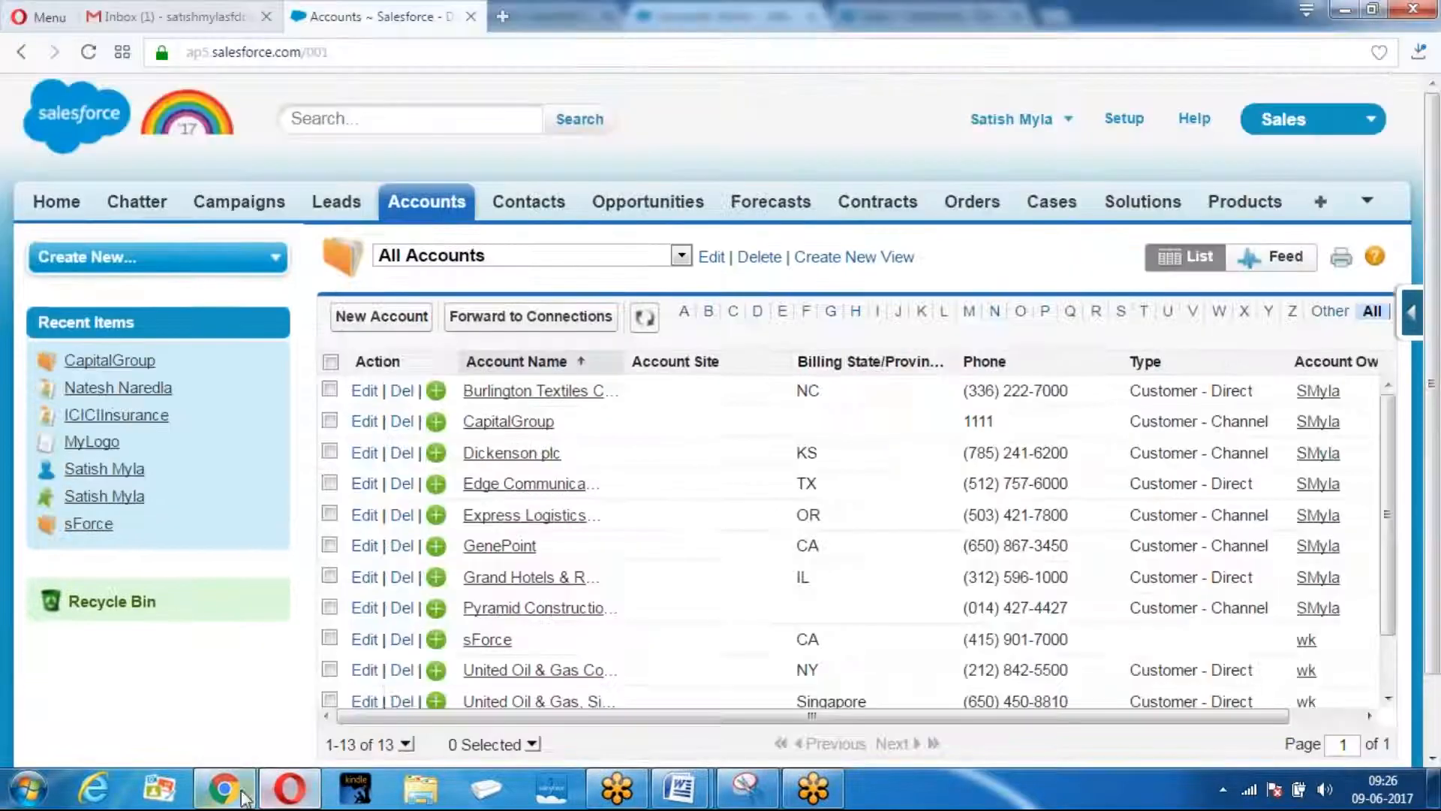
click(336, 201)
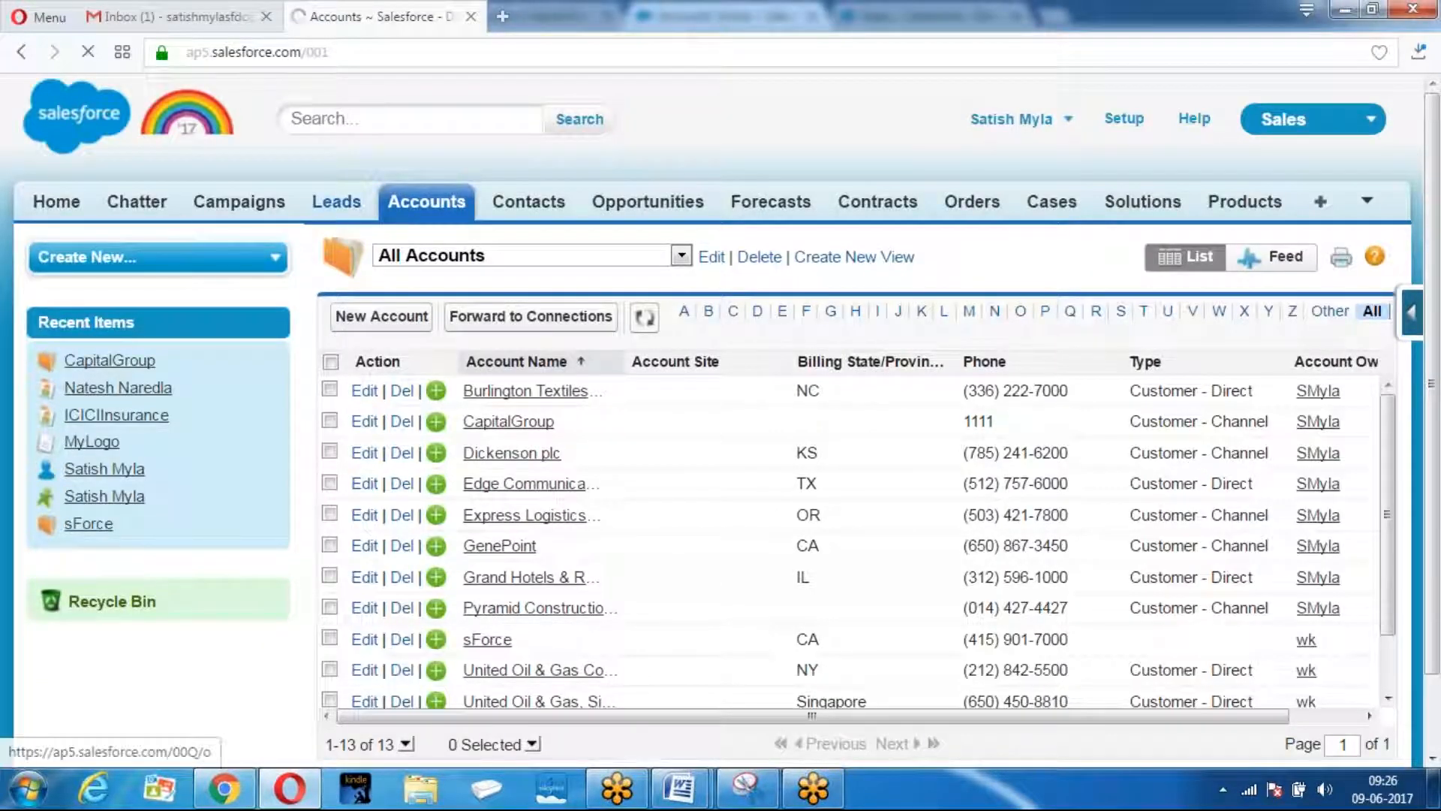
scroll(563, 362, down, 1)
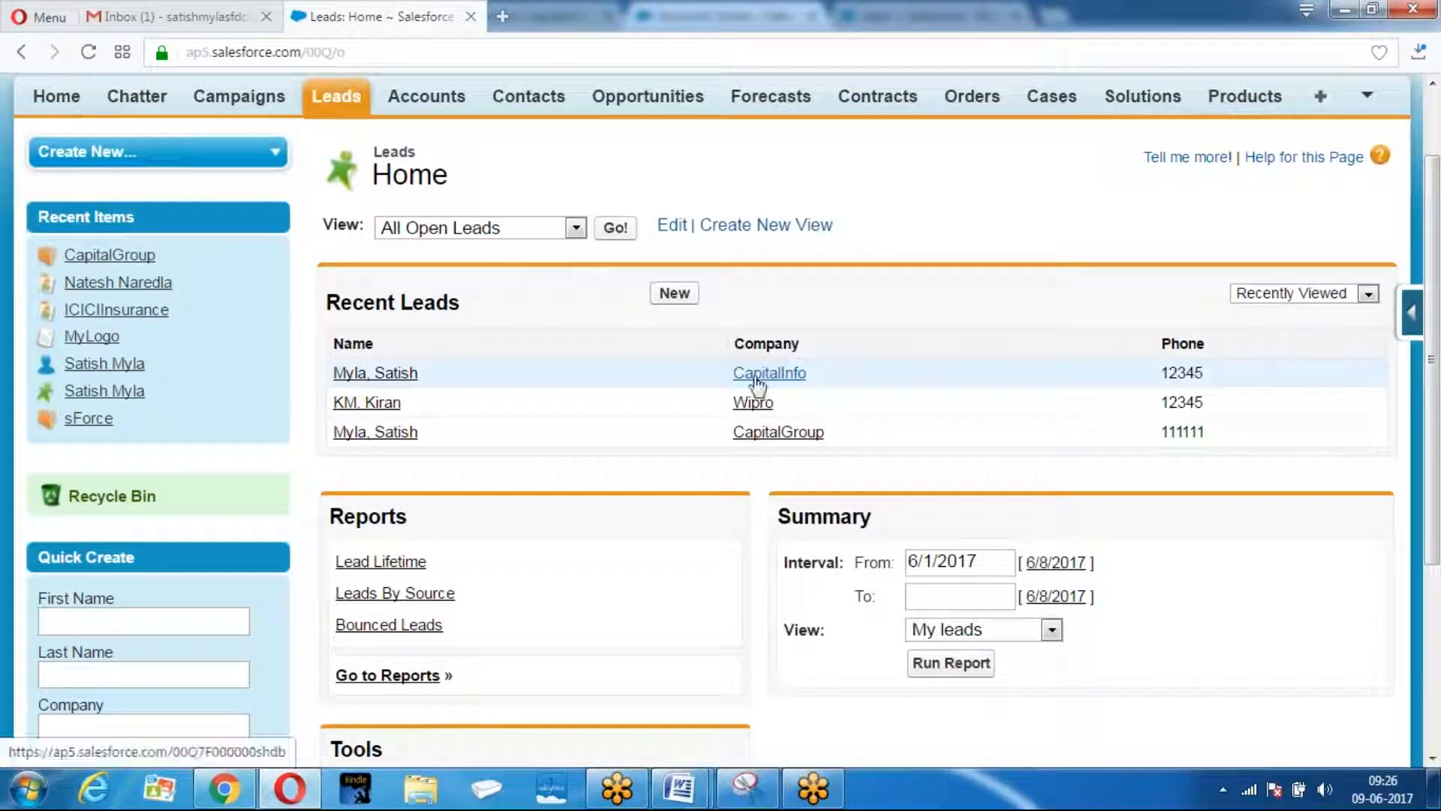
click(568, 232)
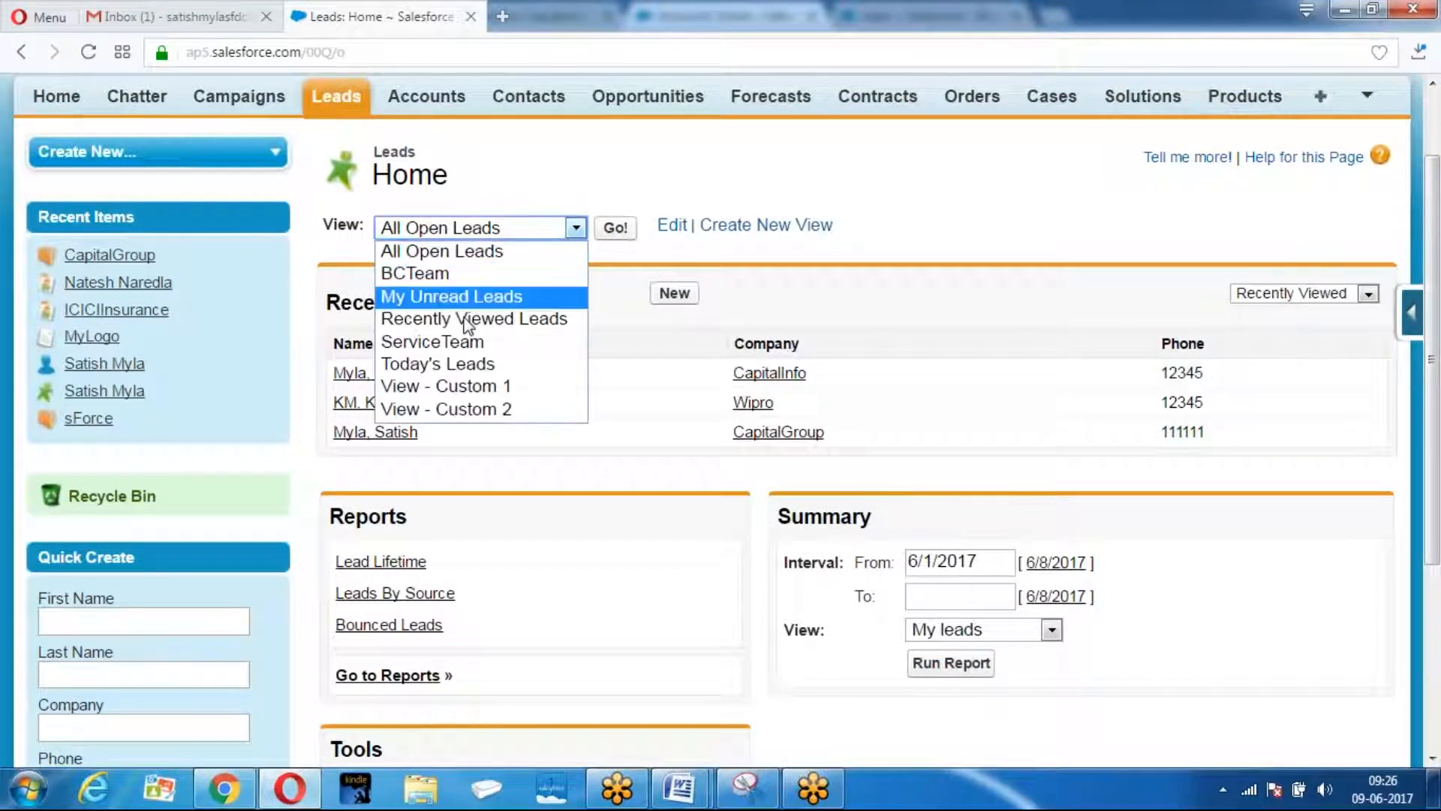
click(444, 371)
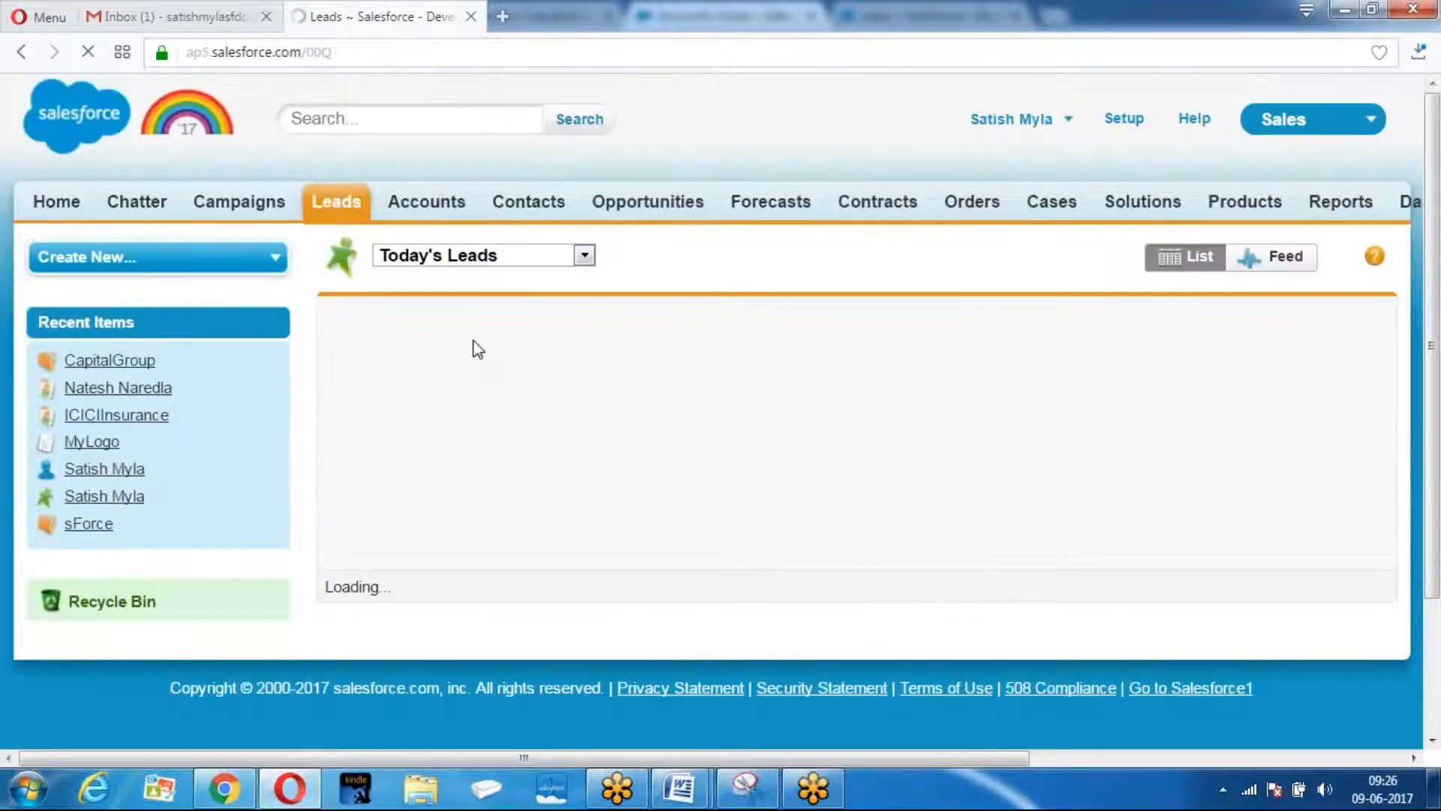
click(584, 258)
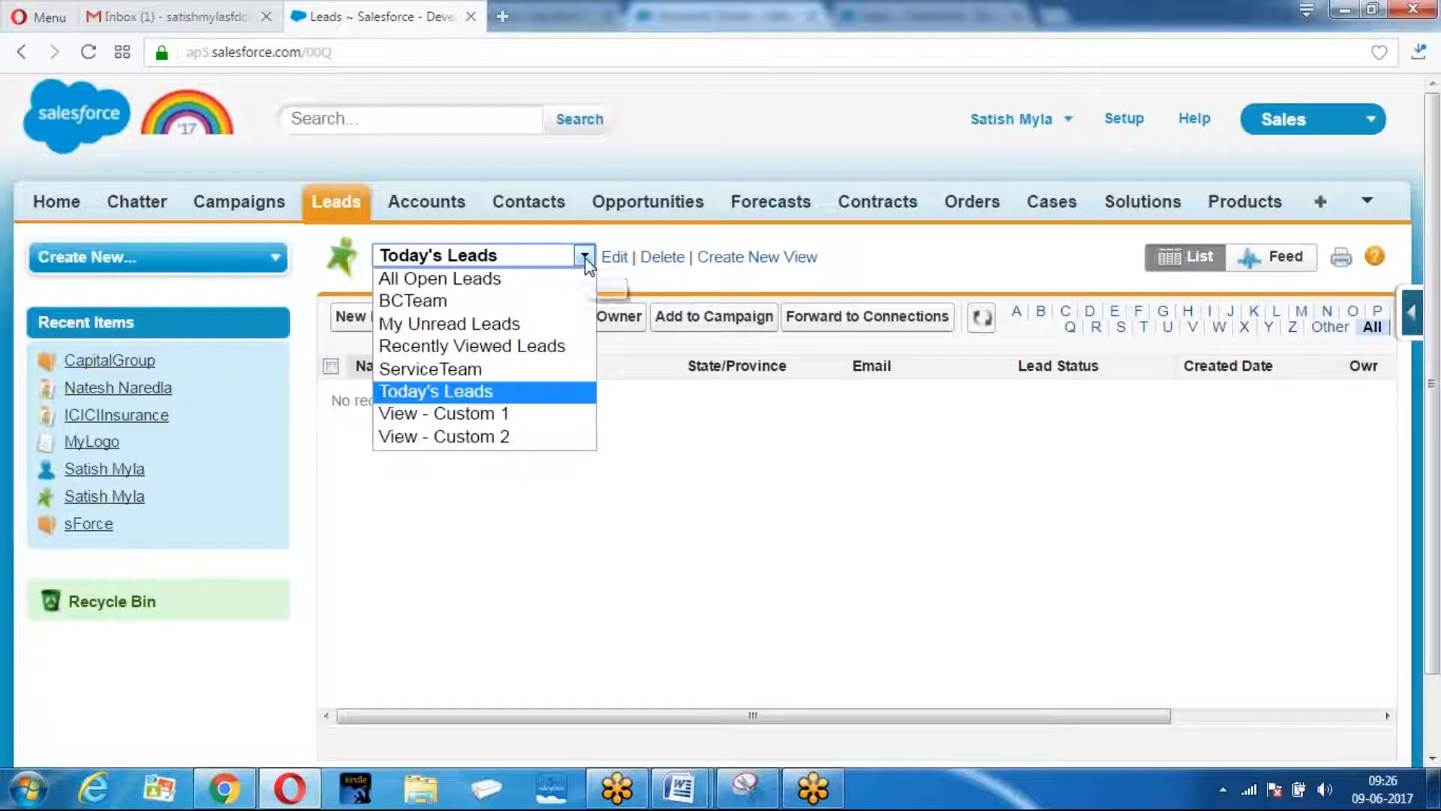
click(438, 393)
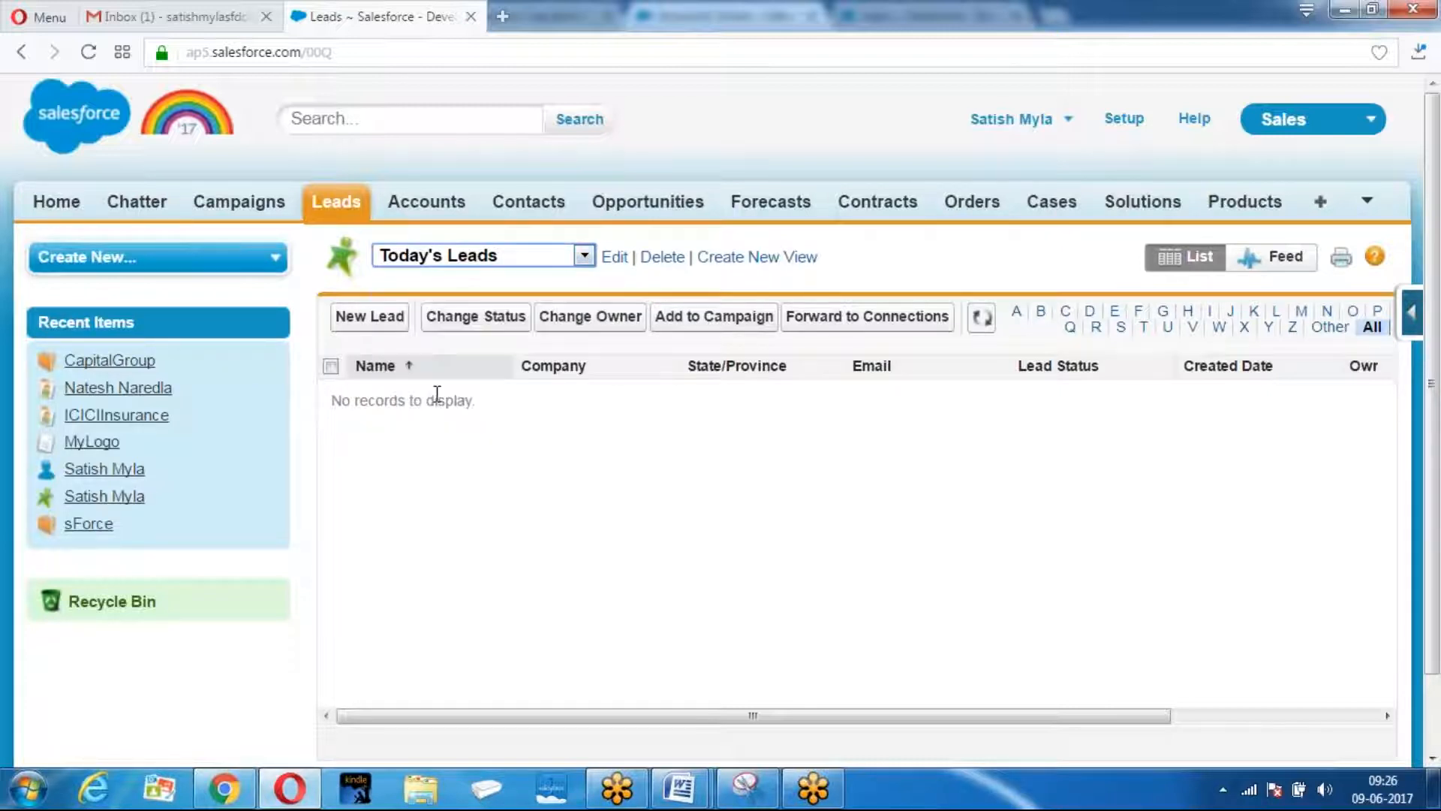
Return to Leads home and open the recent CapitalGroup lead's detail page.
click(336, 202)
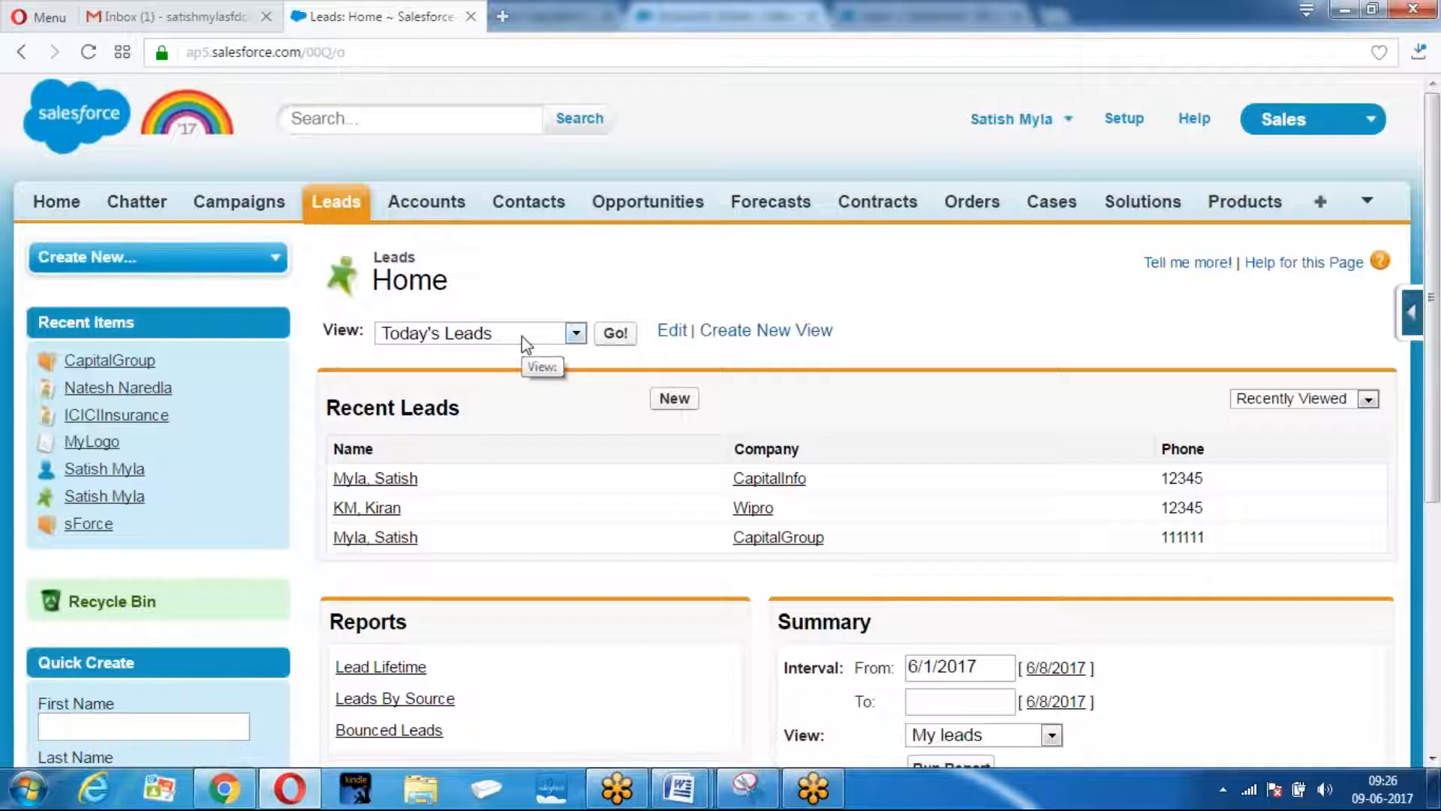
click(521, 336)
click(373, 617)
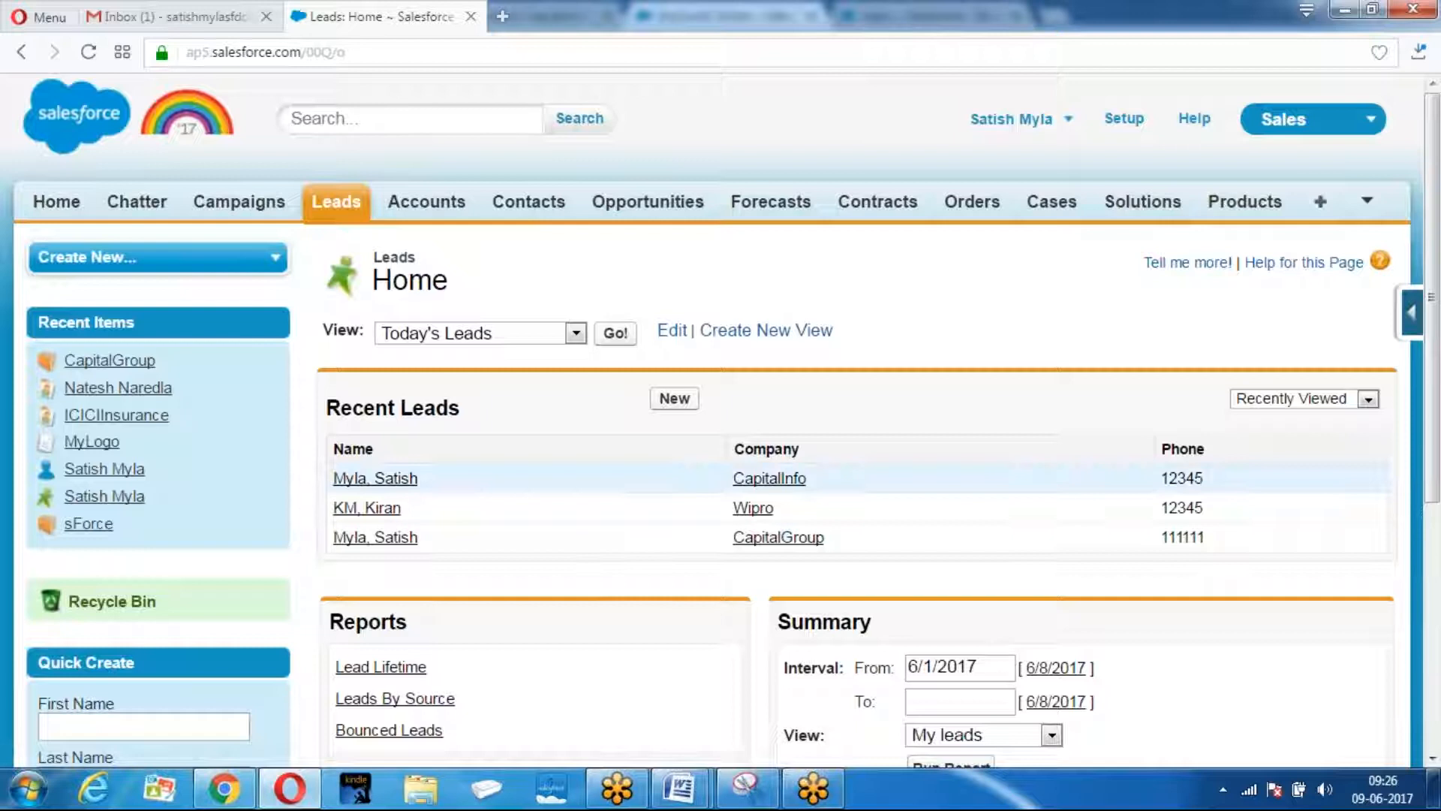
click(376, 539)
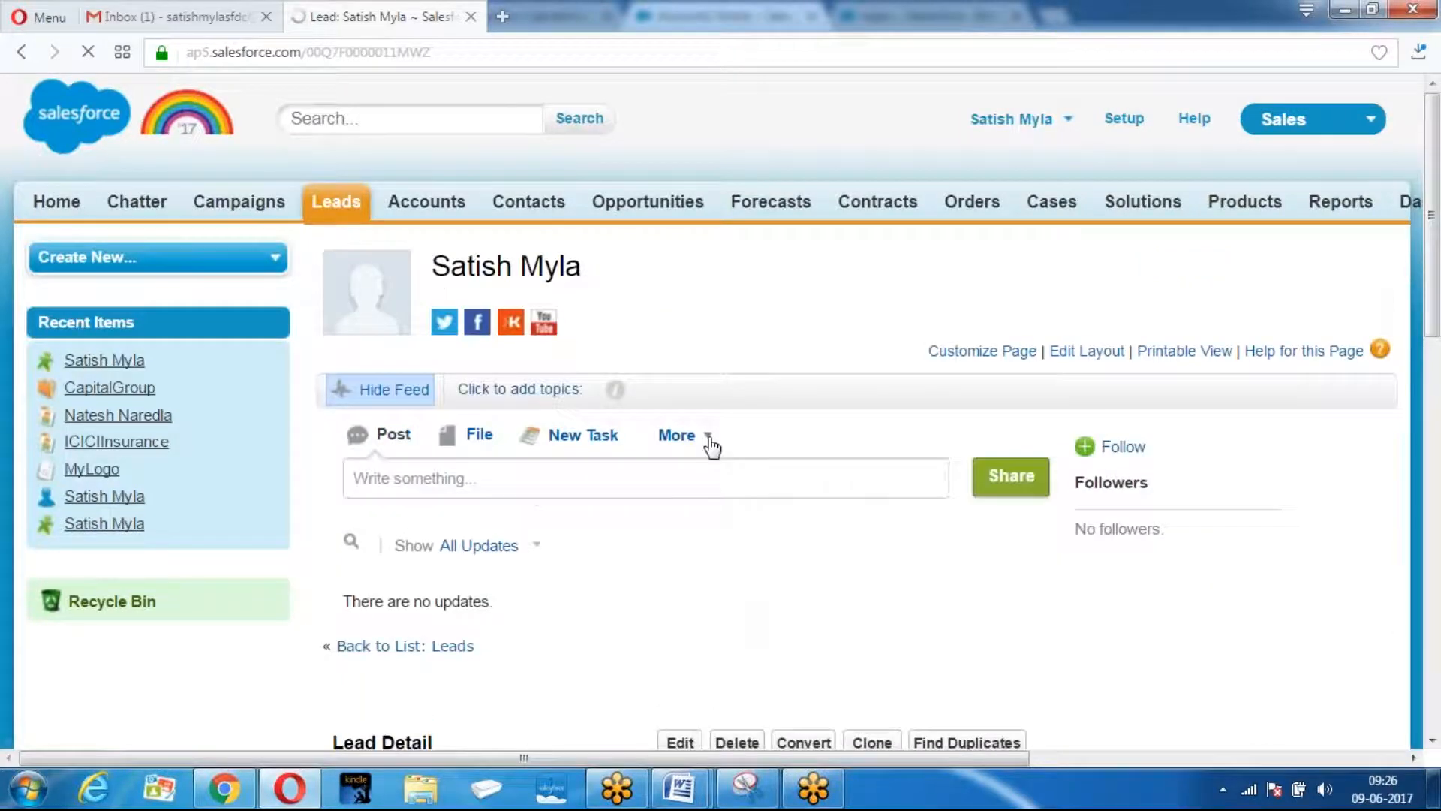
Search all records for the forwarded contact's name and find no matches.
scroll(712, 447, down, 5)
scroll(712, 450, up, 5)
click(401, 120)
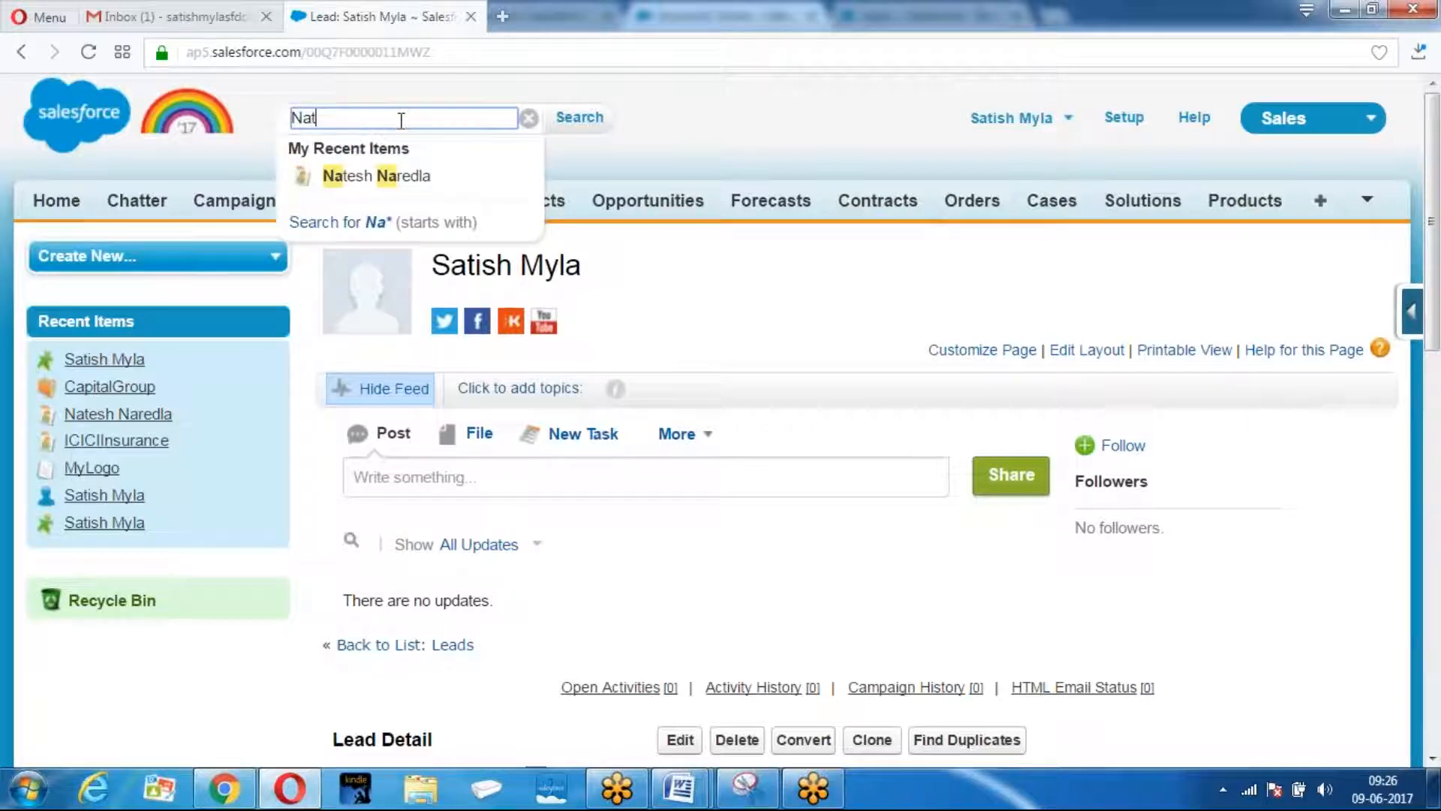
key(Return)
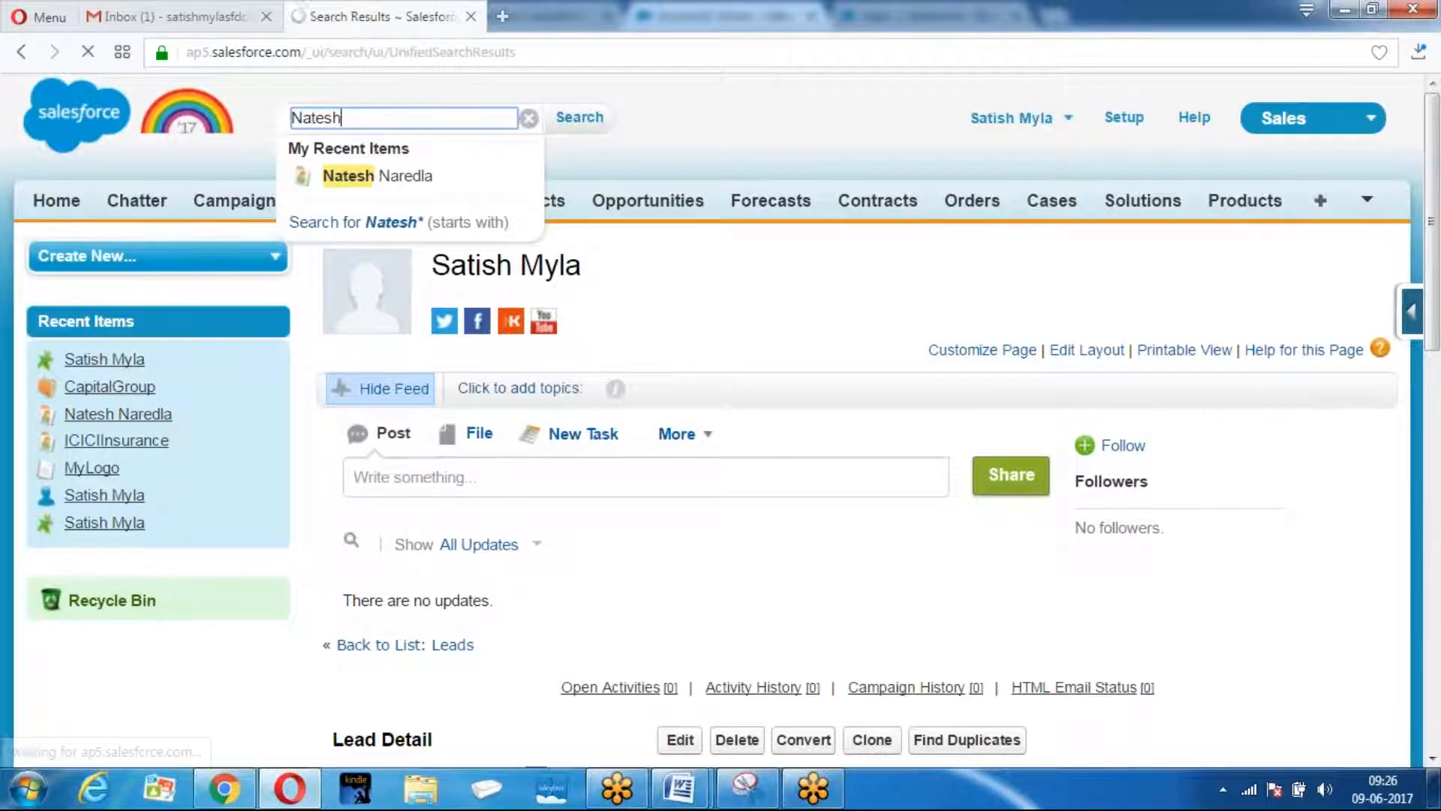
click(402, 227)
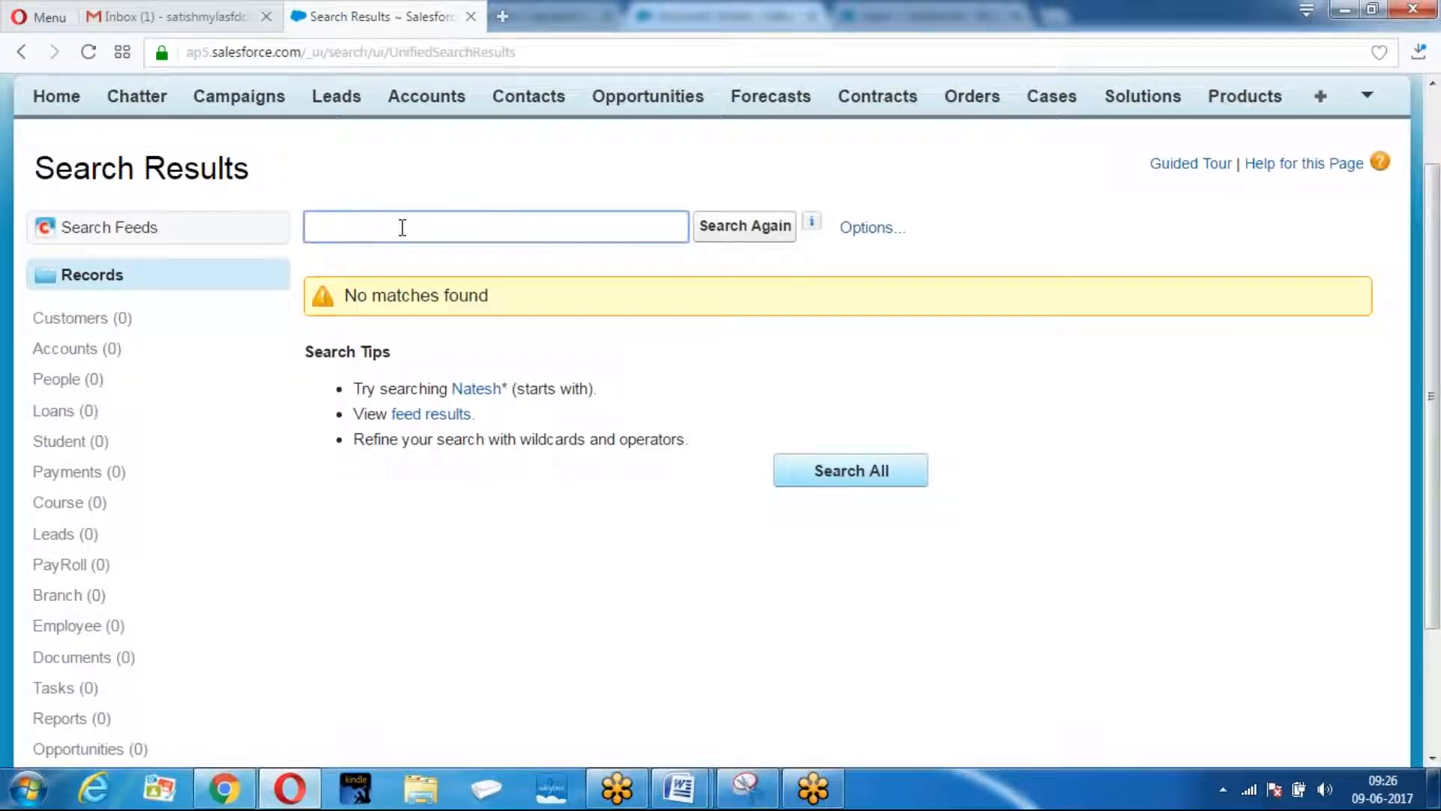
key(Return)
Return to Leads home, then switch to the Pharma app.
scroll(385, 434, up, 2)
click(336, 201)
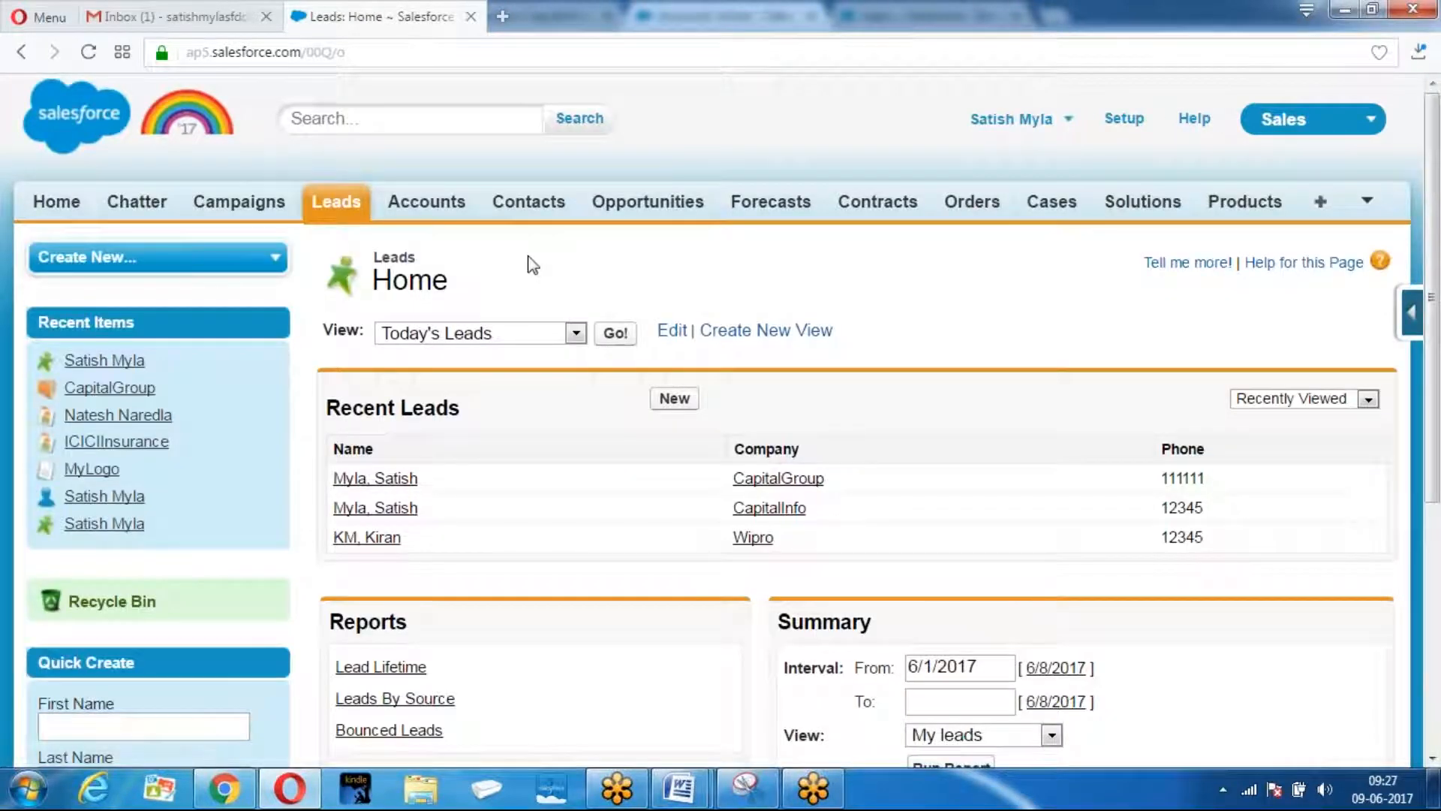
scroll(533, 265, down, 1)
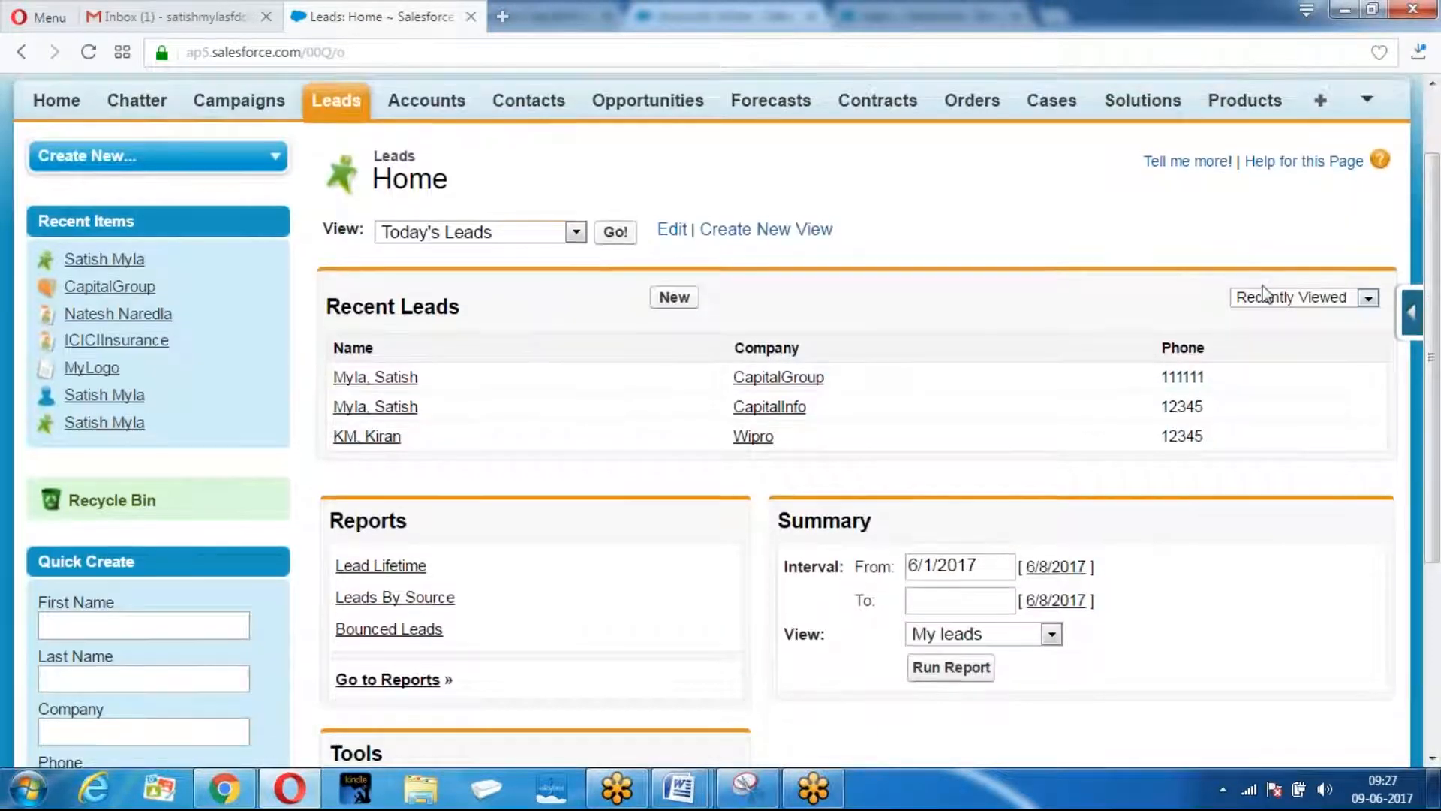
scroll(1264, 294, up, 1)
click(1319, 120)
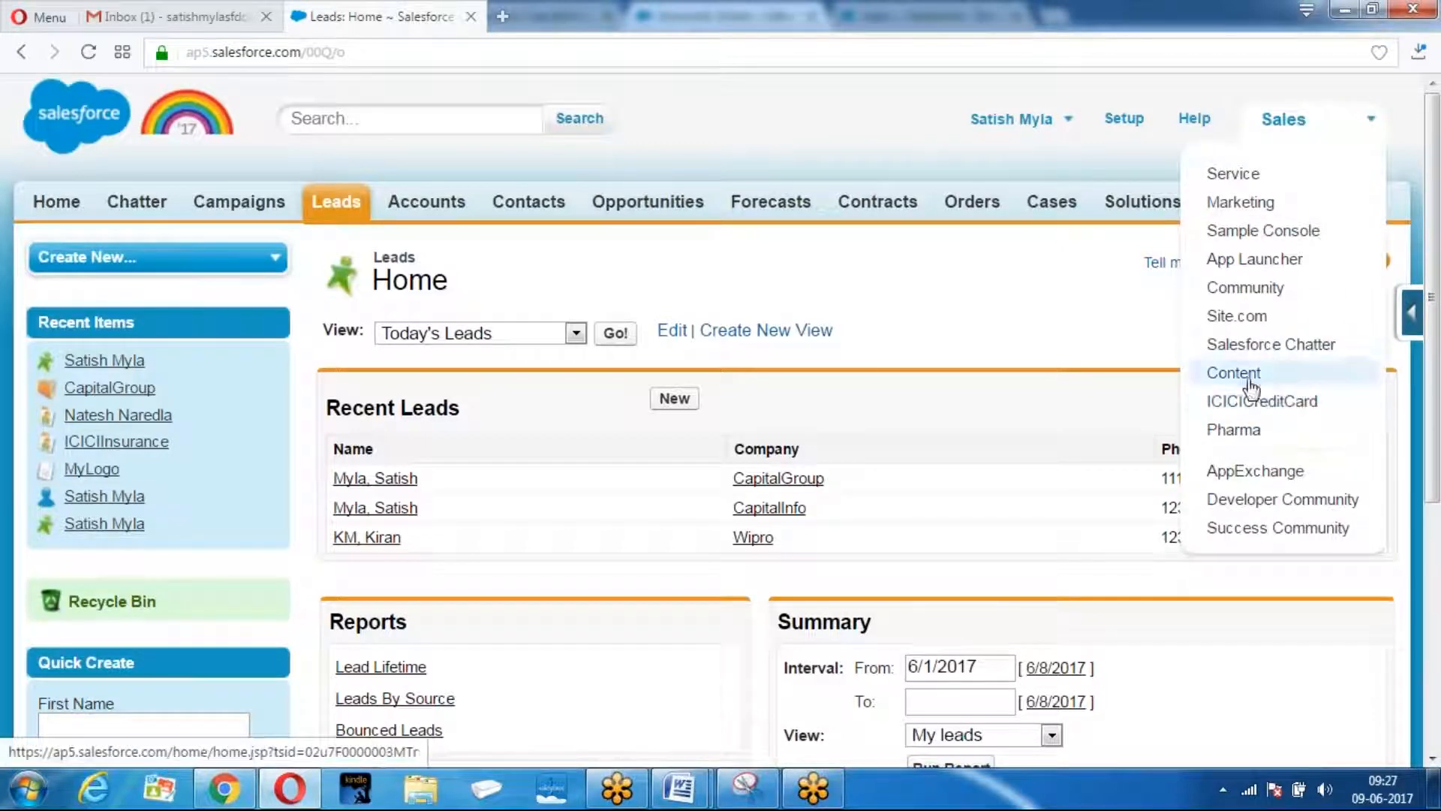
click(1237, 429)
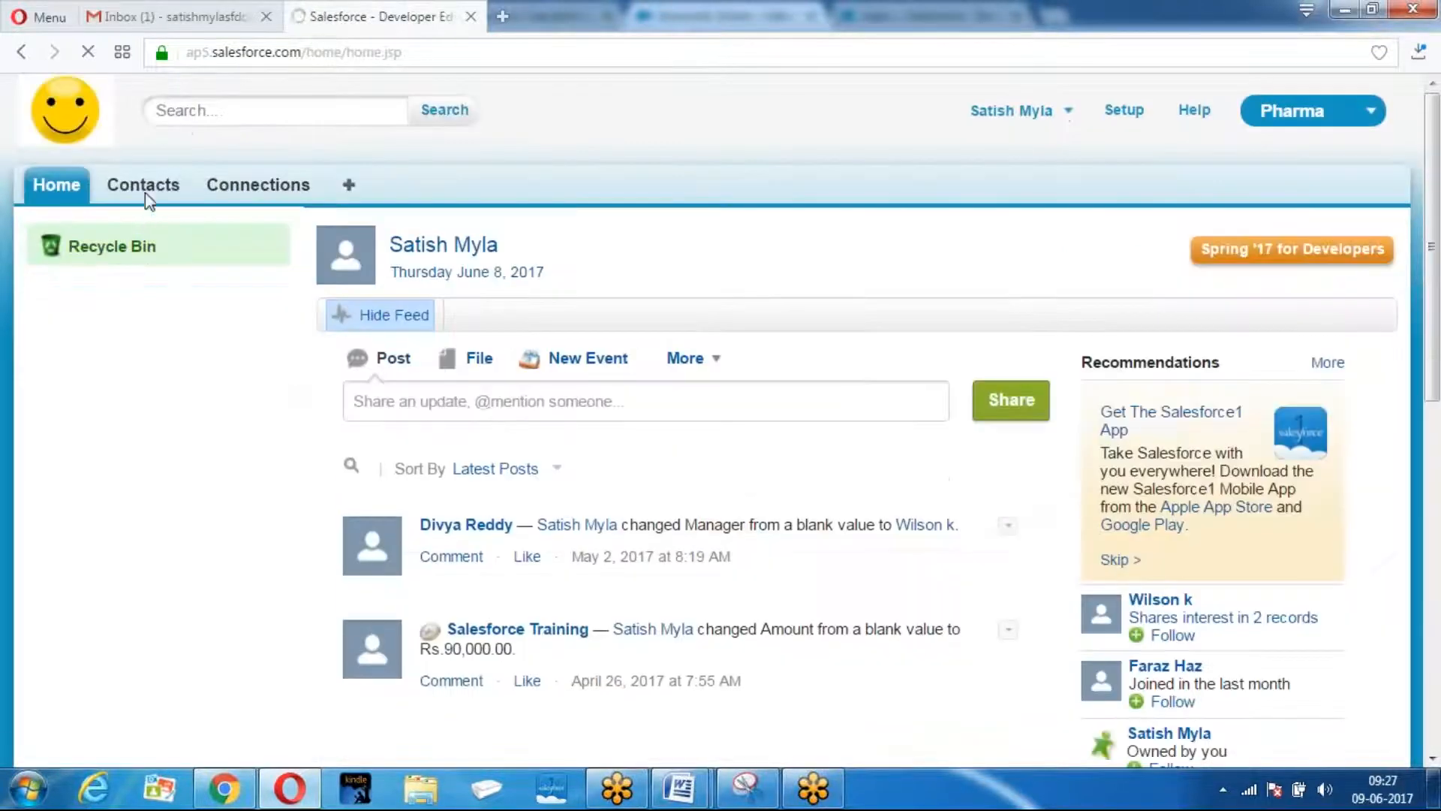
In the sending org, open the forwarded contact and check its Active (sent) sharing status.
click(144, 189)
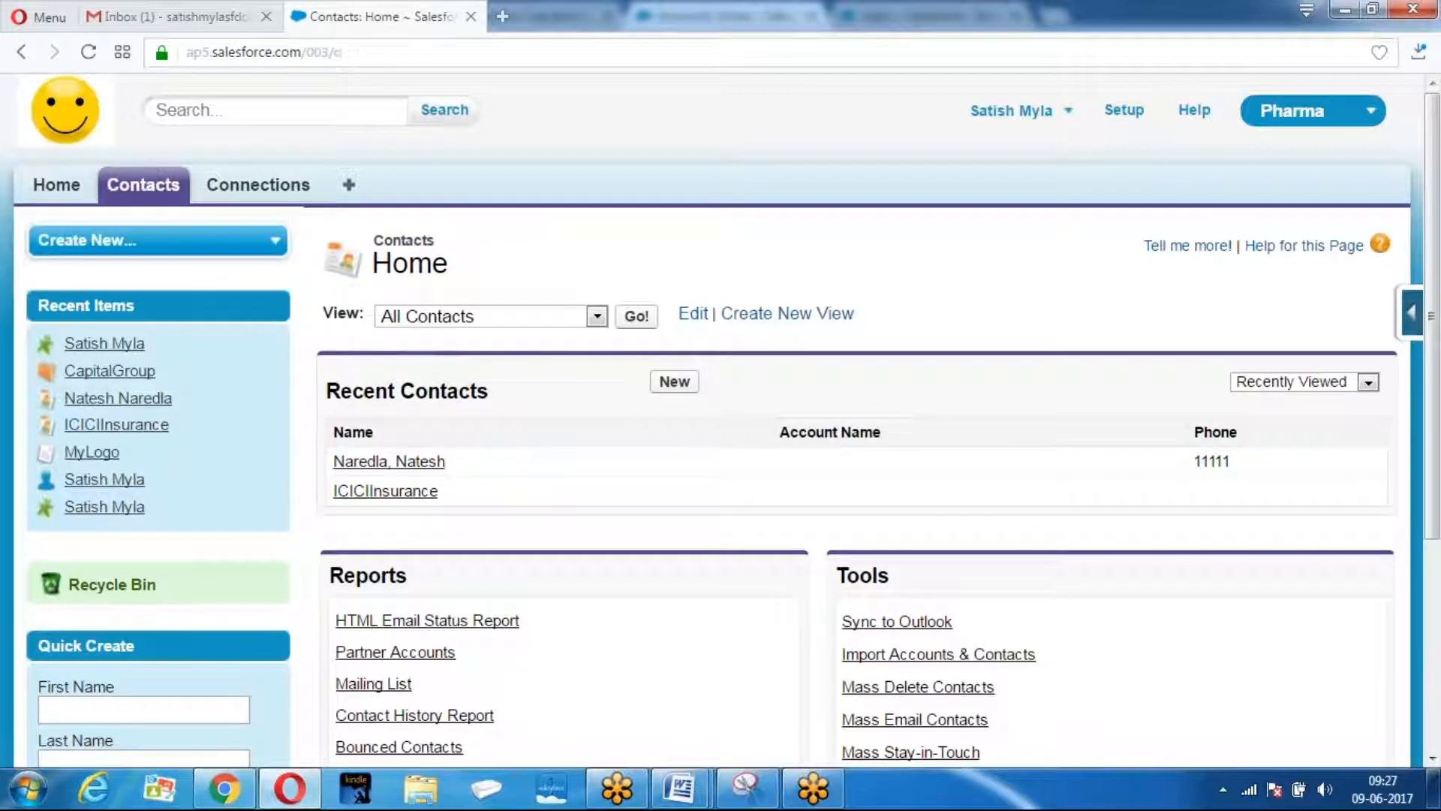
click(421, 462)
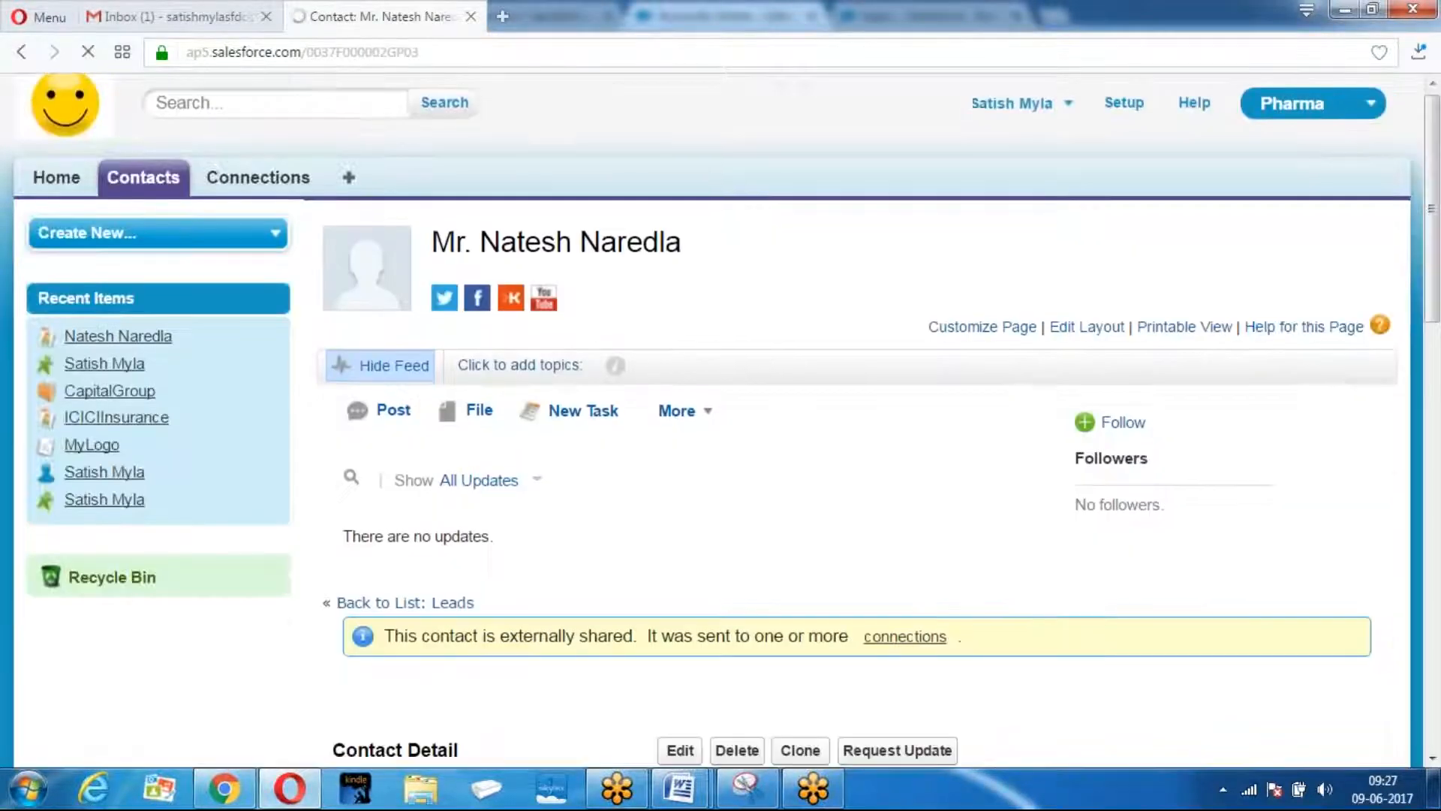
scroll(721, 420, down, 10)
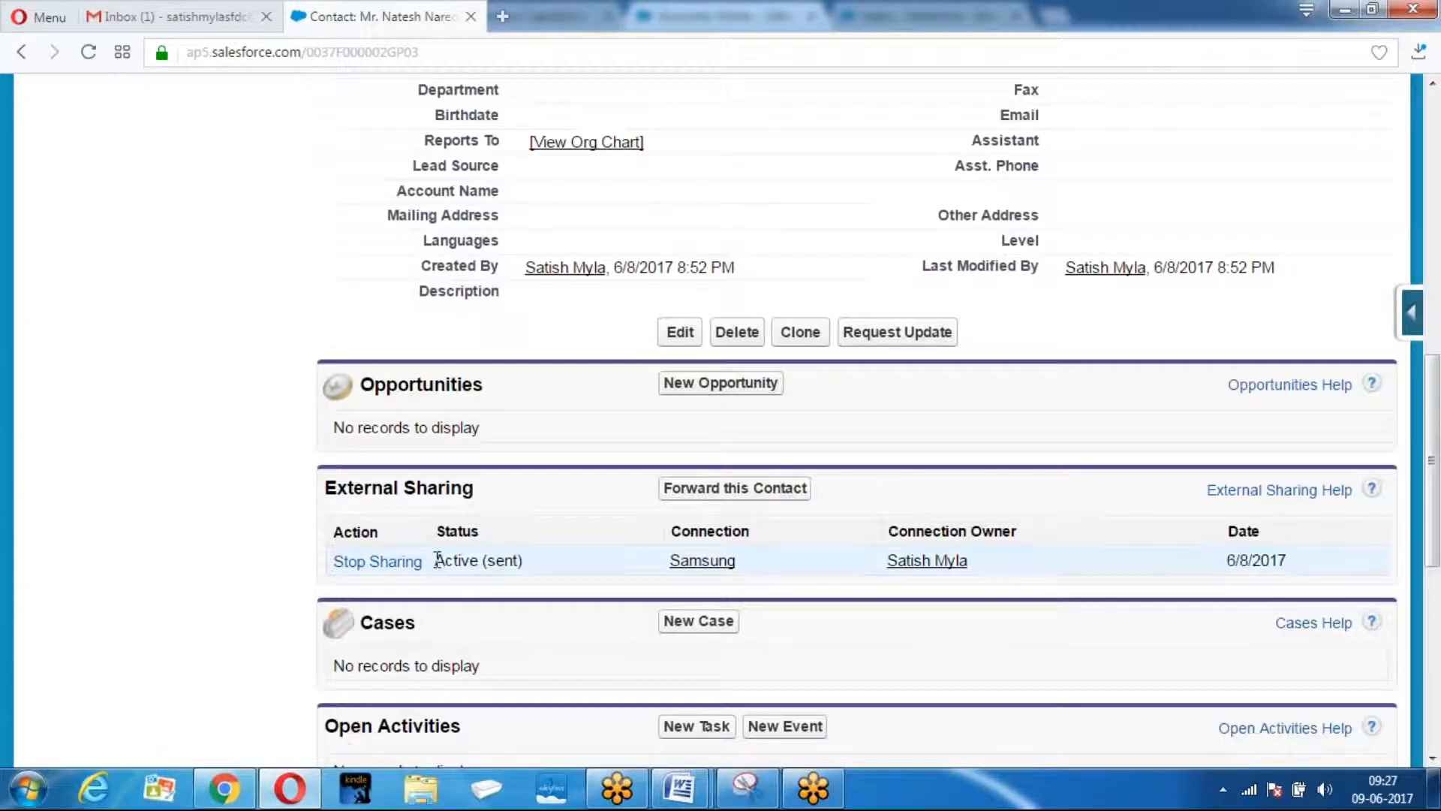
drag(438, 560, 537, 564)
click(566, 572)
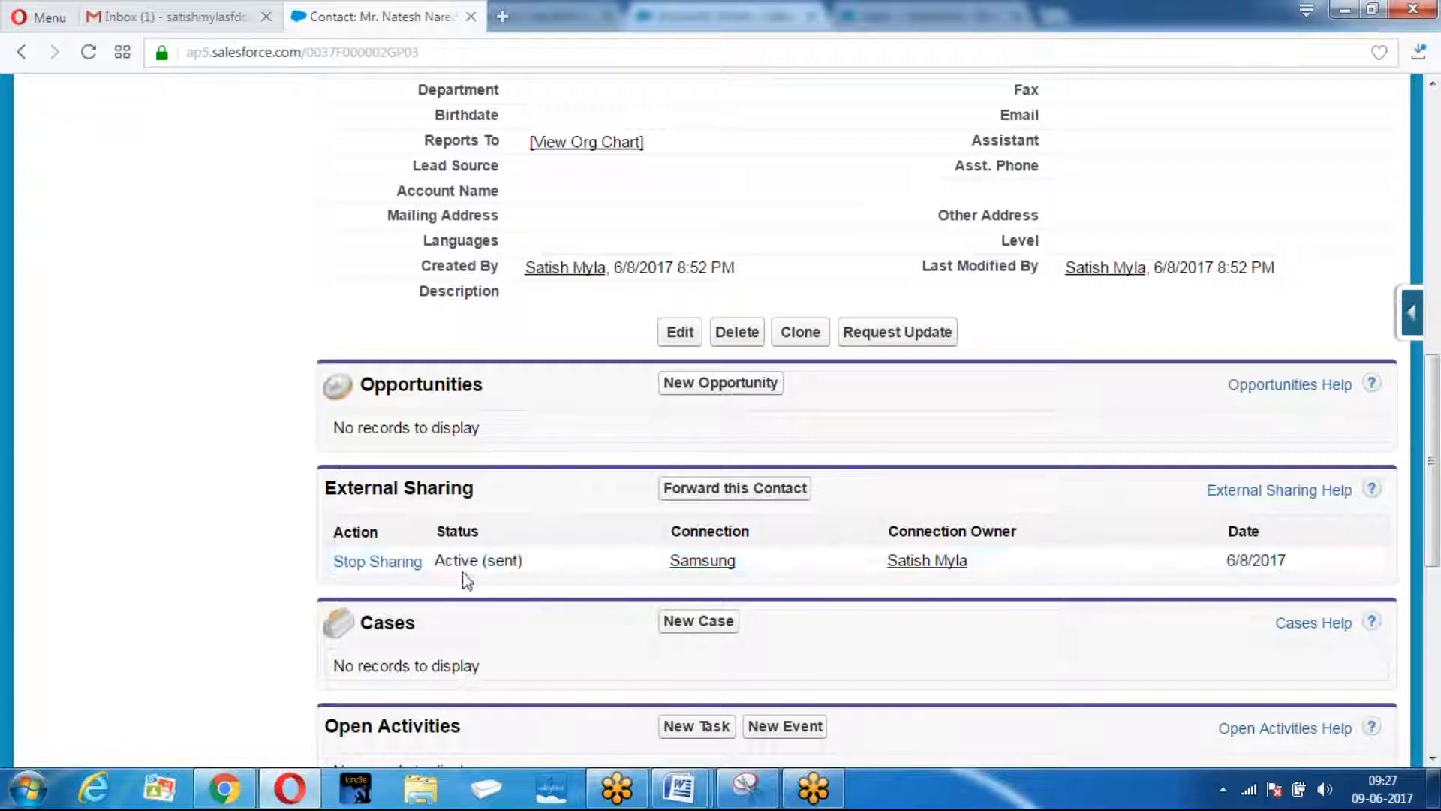
In the receiving org, show New This Week contacts and confirm the contact came from CapitalGroup.
click(223, 788)
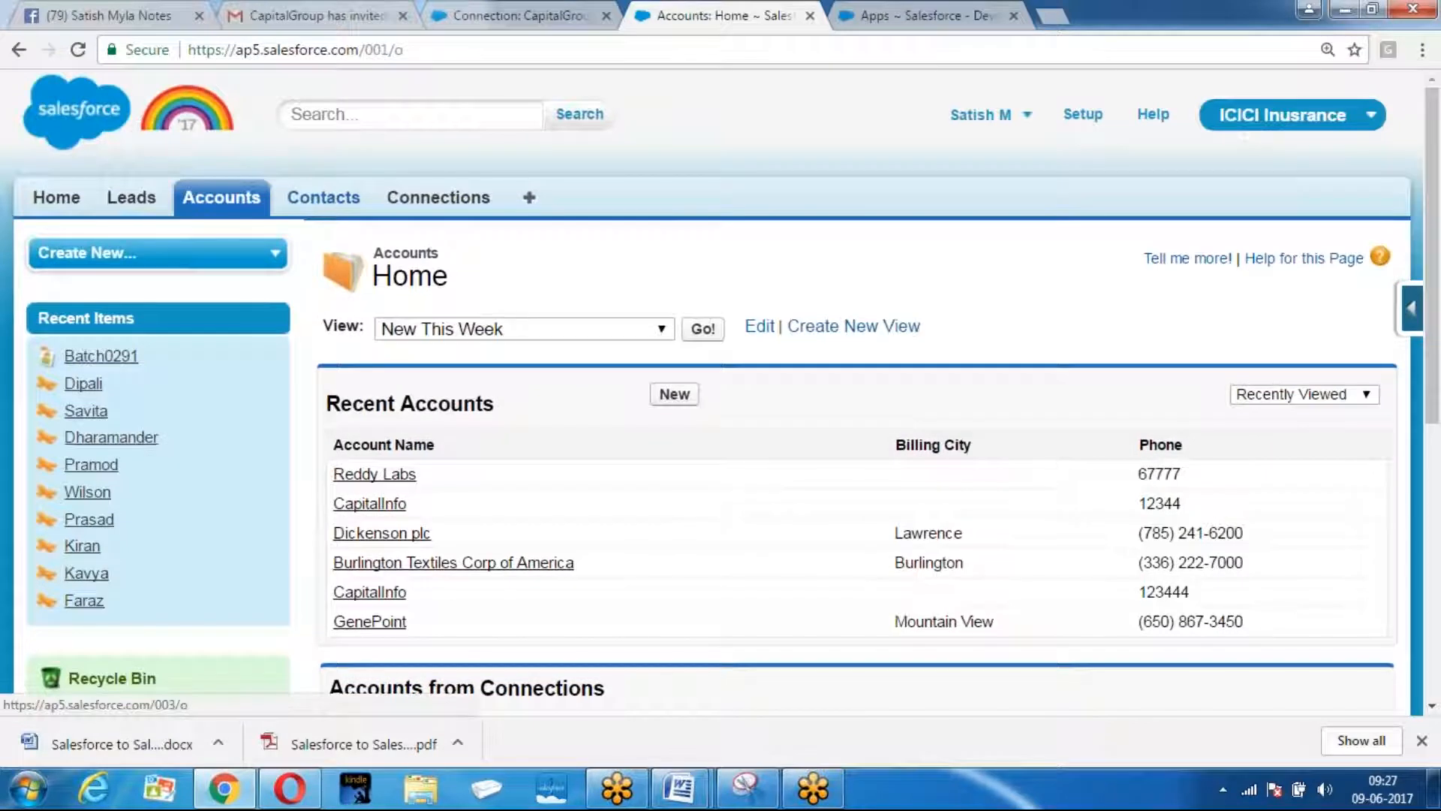
click(324, 196)
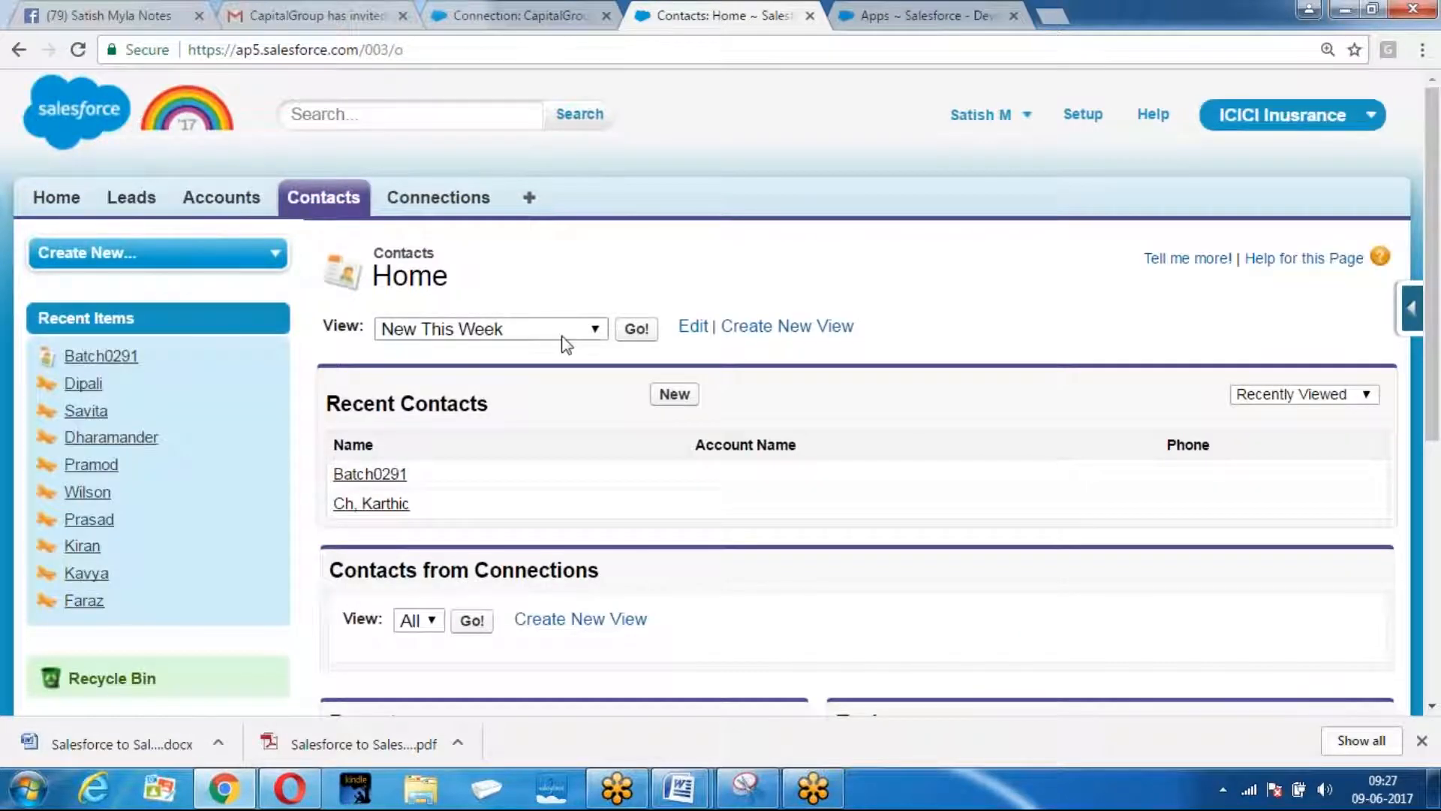
click(510, 330)
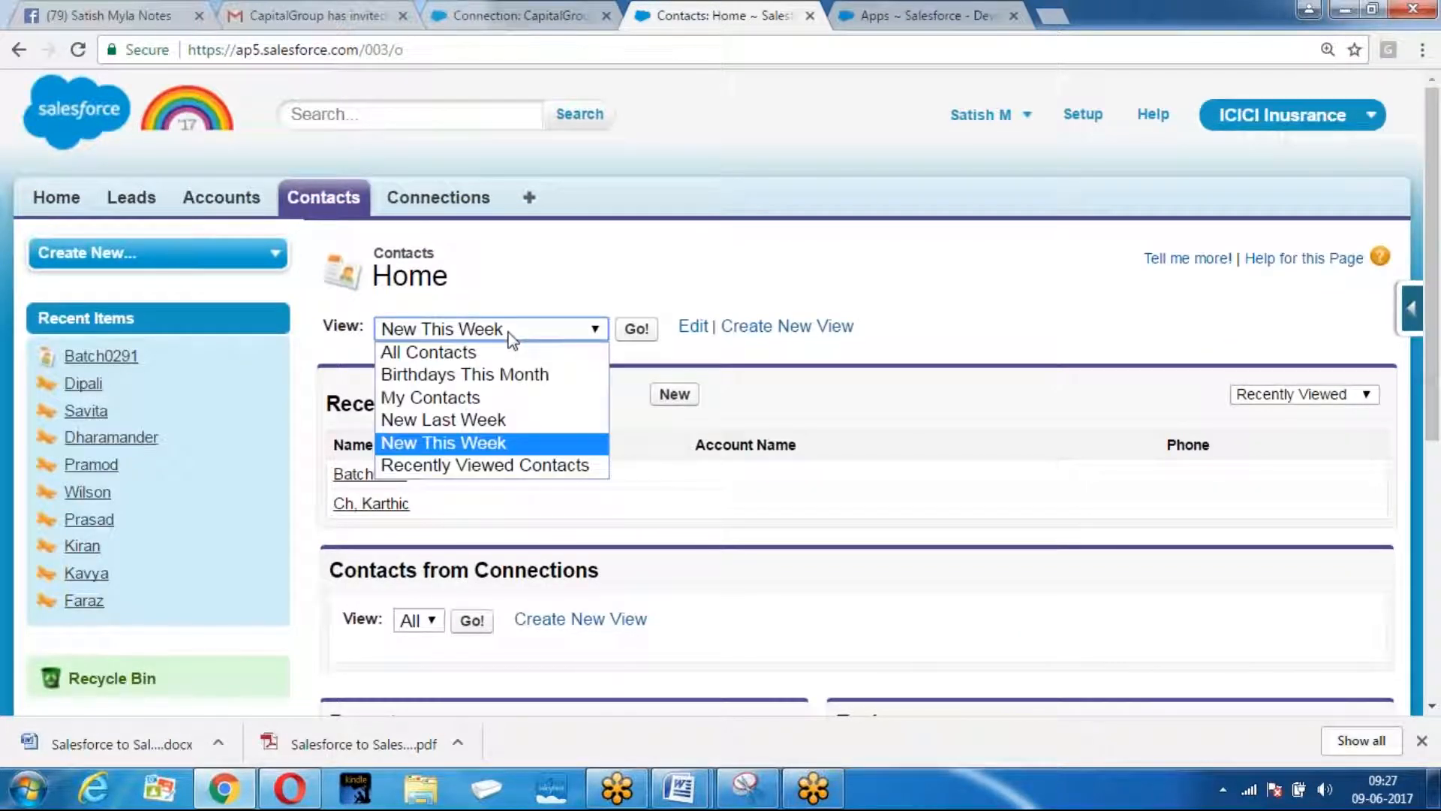
click(637, 329)
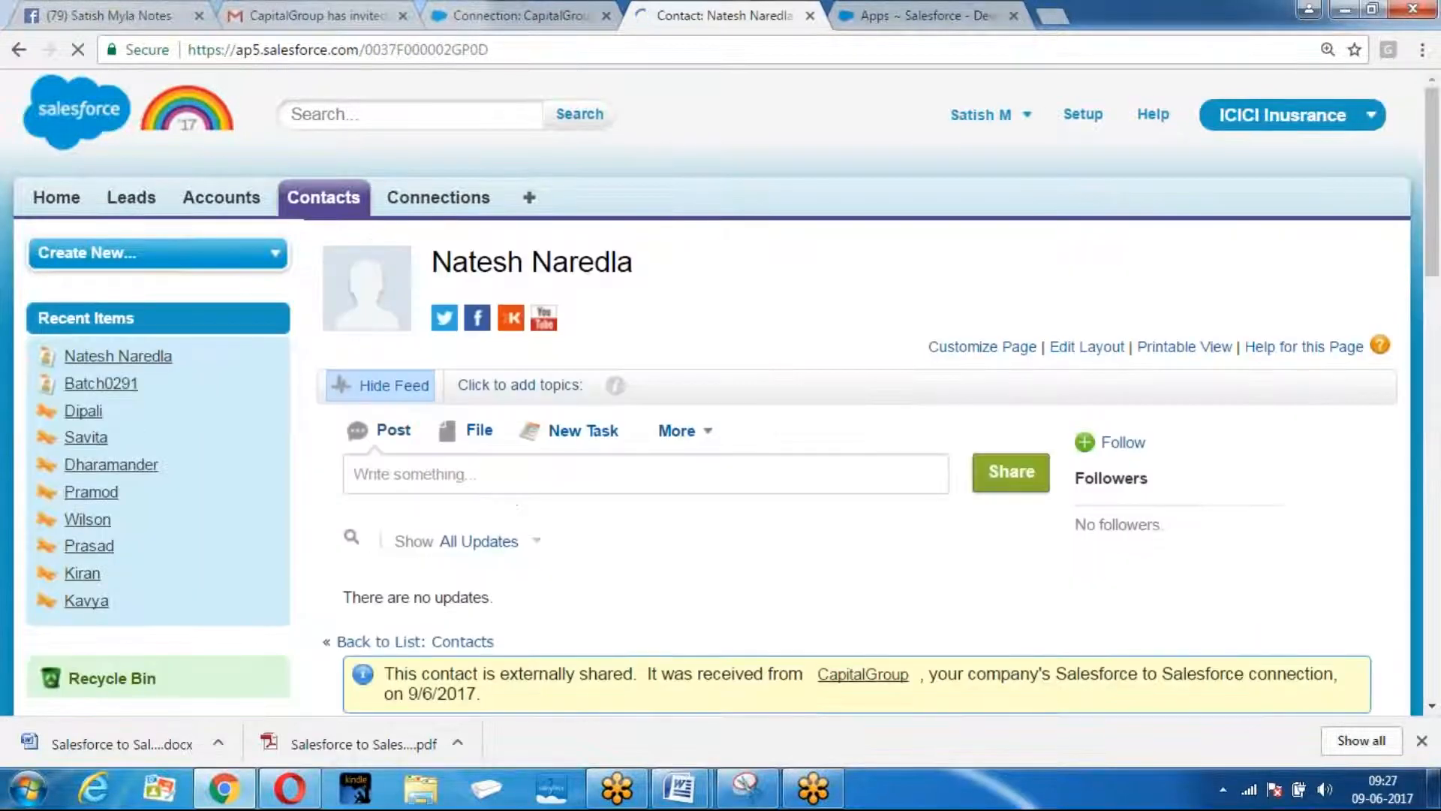
scroll(503, 412, down, 5)
drag(396, 253, 1201, 276)
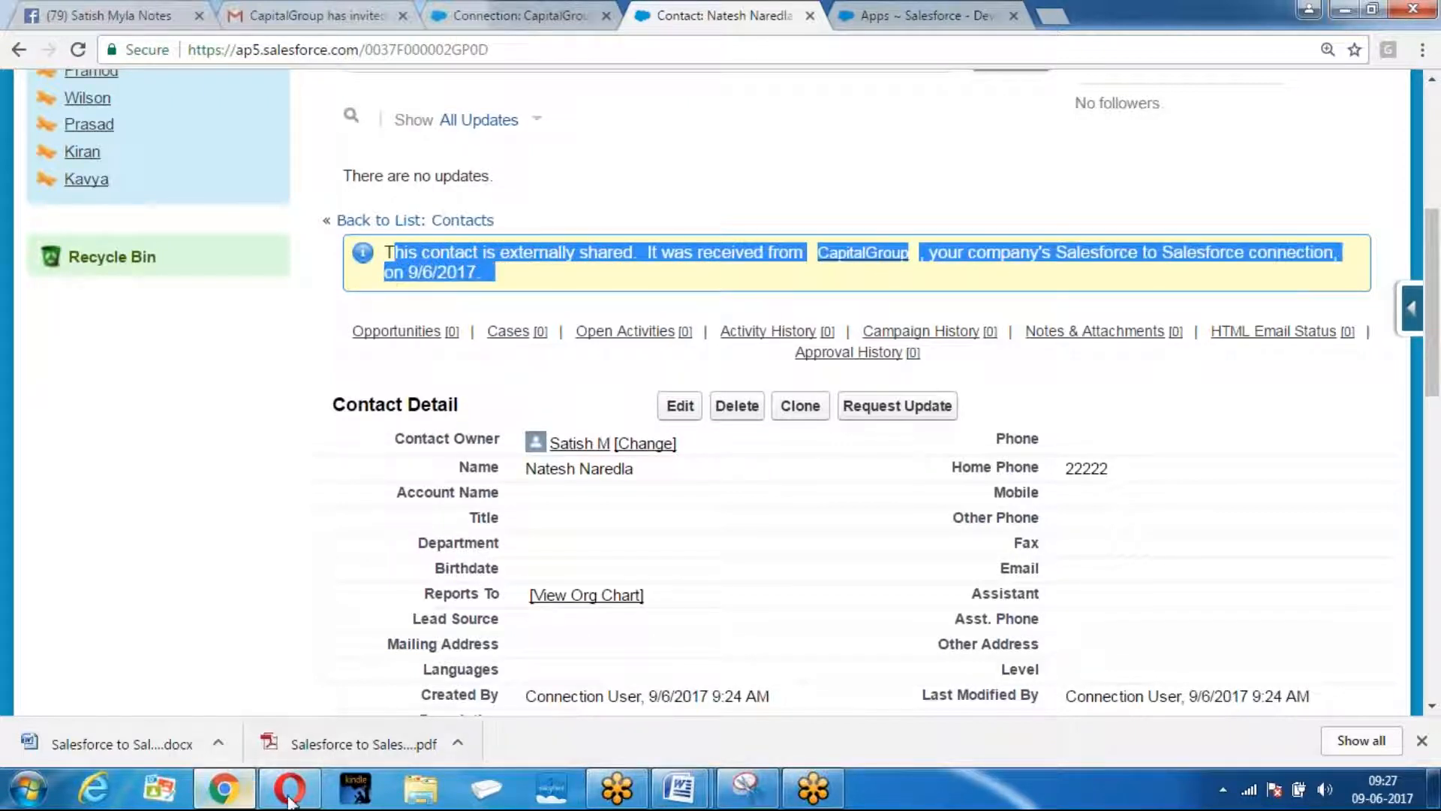
click(188, 500)
scroll(188, 499, up, 5)
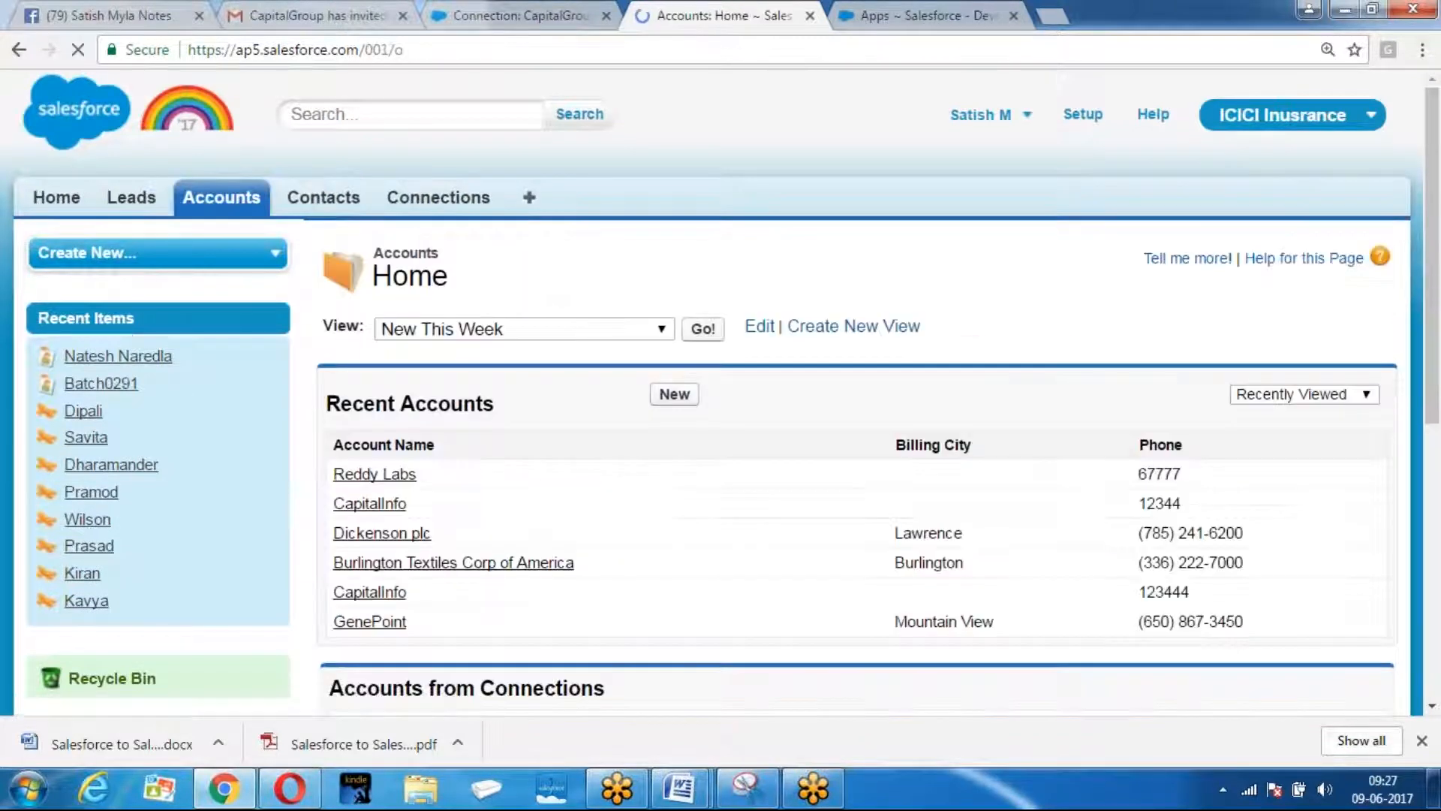
Run the New This Week accounts view to find CapitalGroup with phone 1111.
click(701, 329)
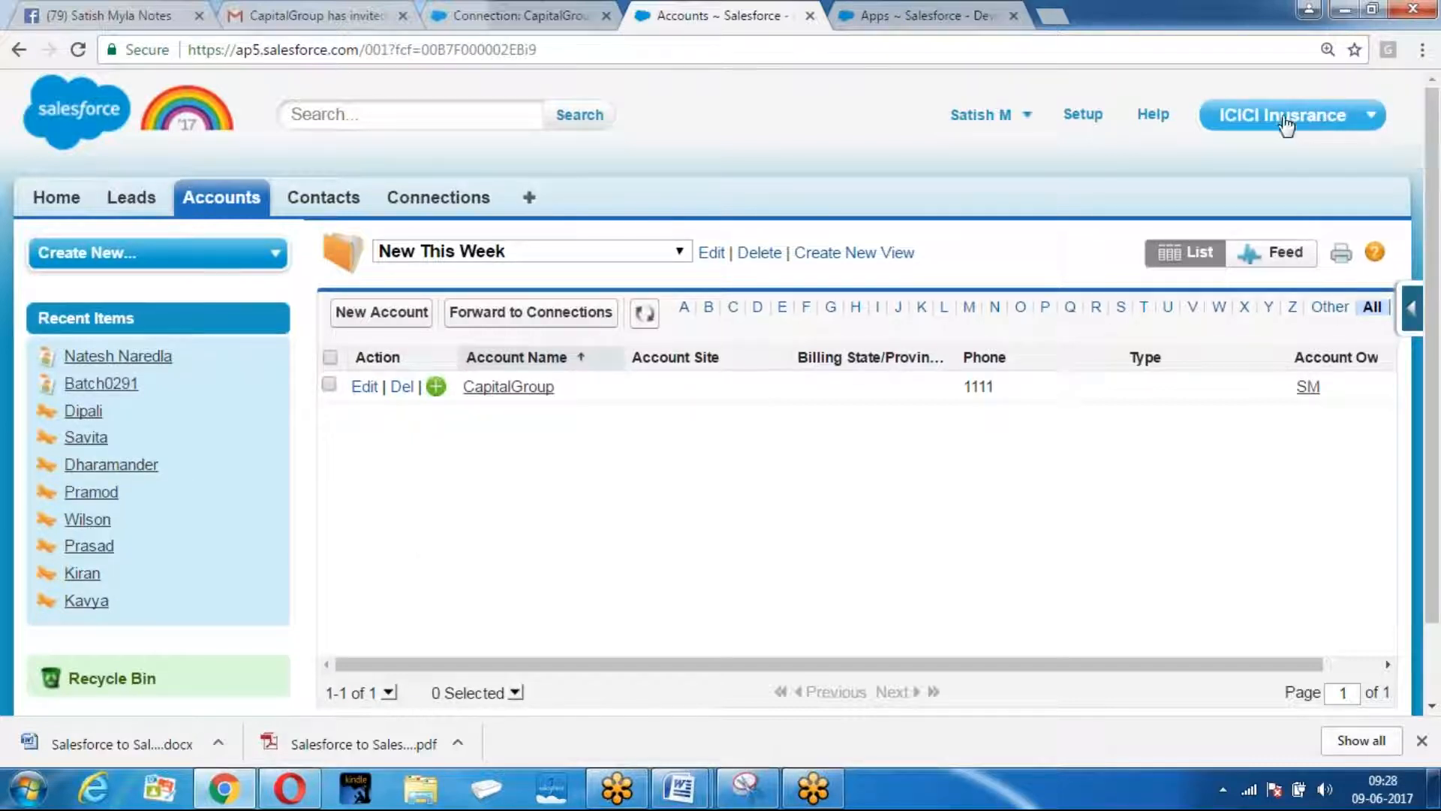
In the sending org, review the contact's Samsung sharing via Forward this Contact, then go to Contacts home.
click(283, 786)
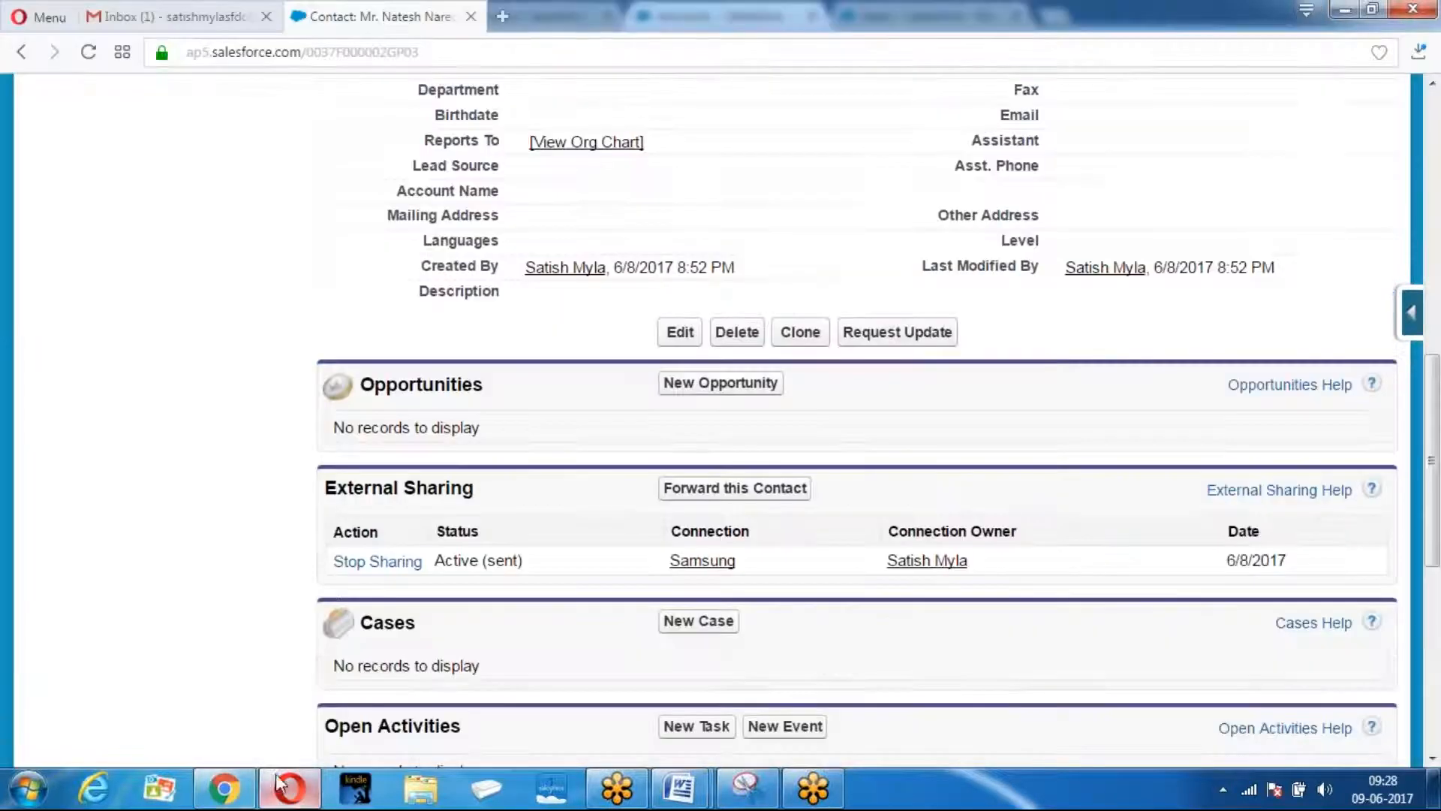
scroll(402, 377, down, 2)
scroll(402, 376, up, 8)
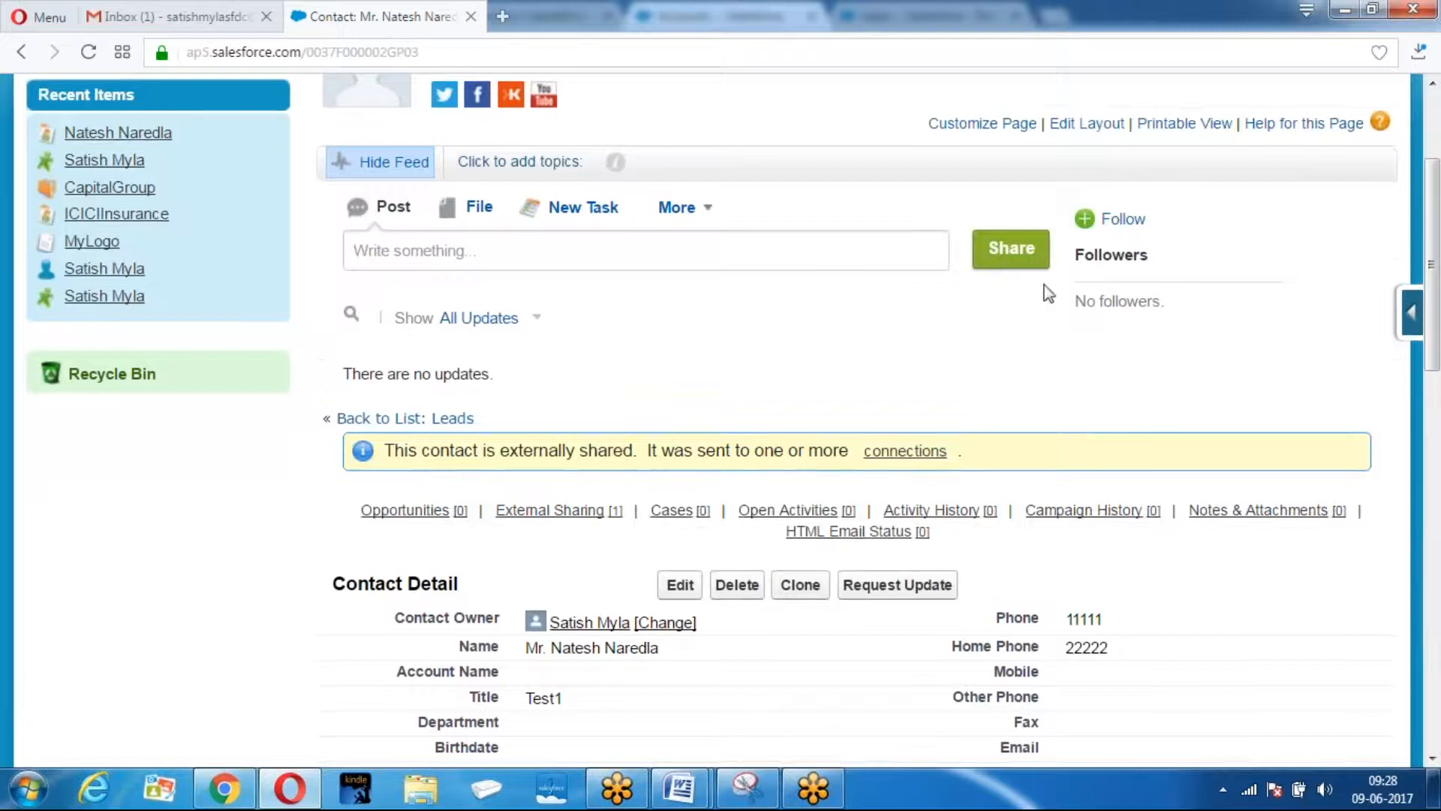
scroll(708, 550, down, 10)
scroll(428, 248, up, 3)
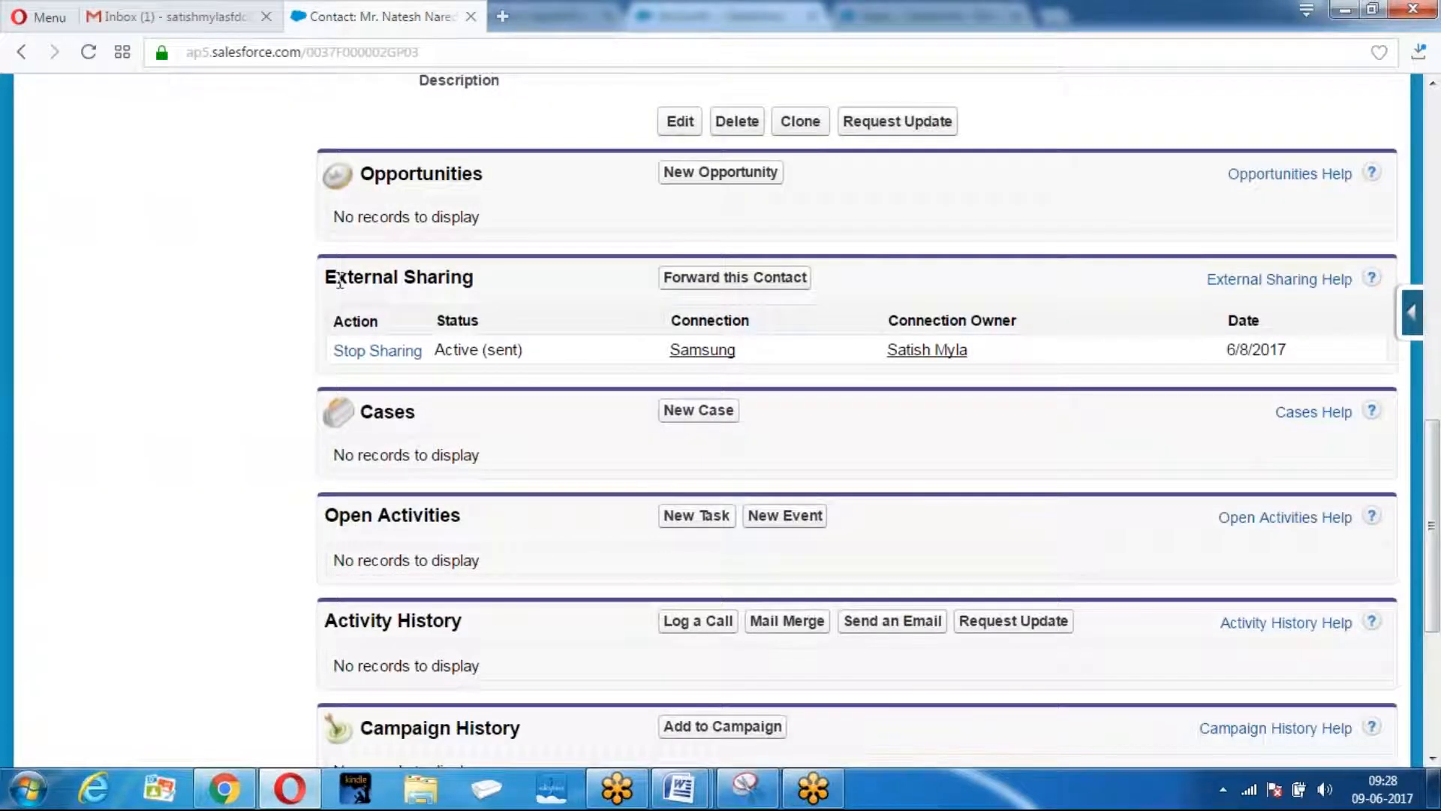
click(708, 279)
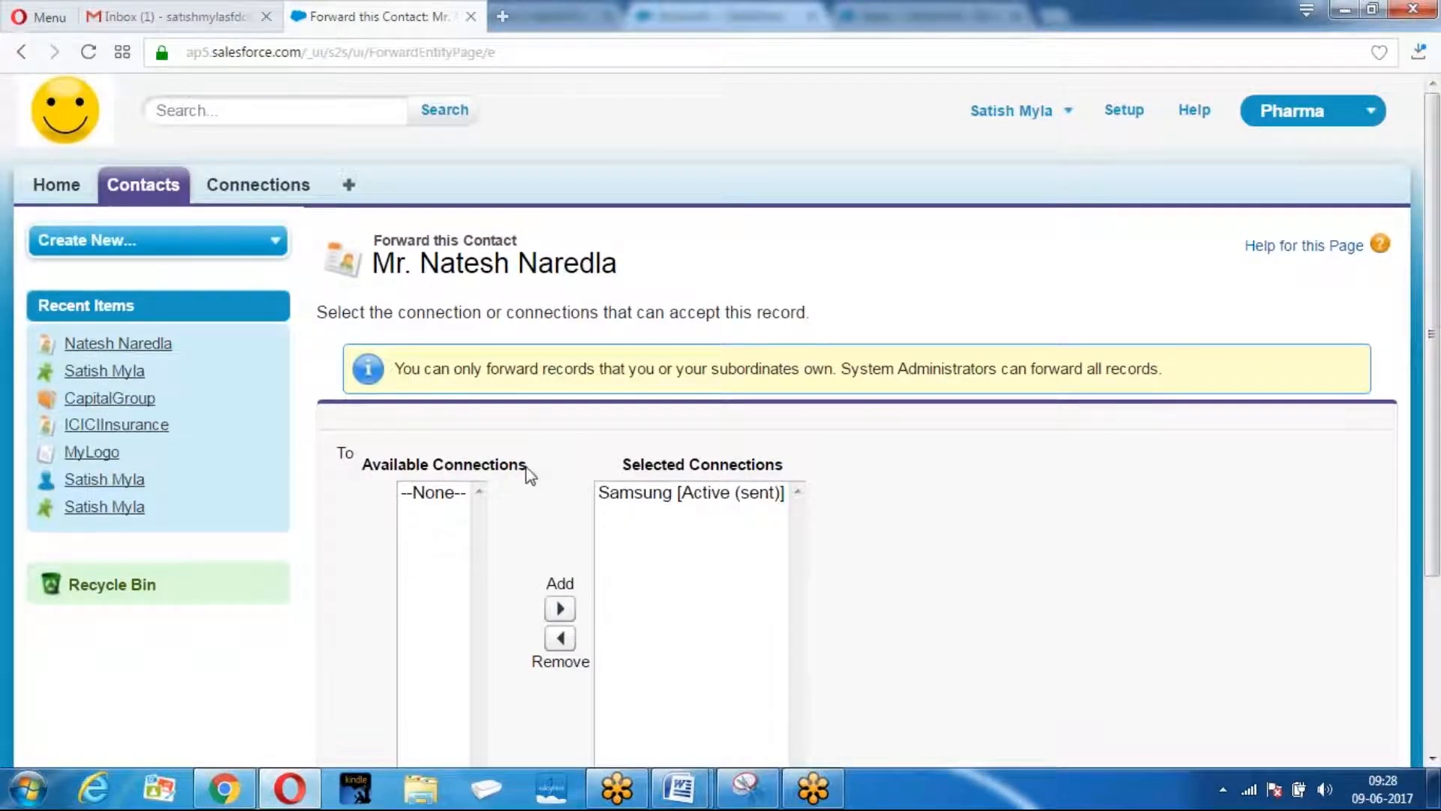
click(132, 193)
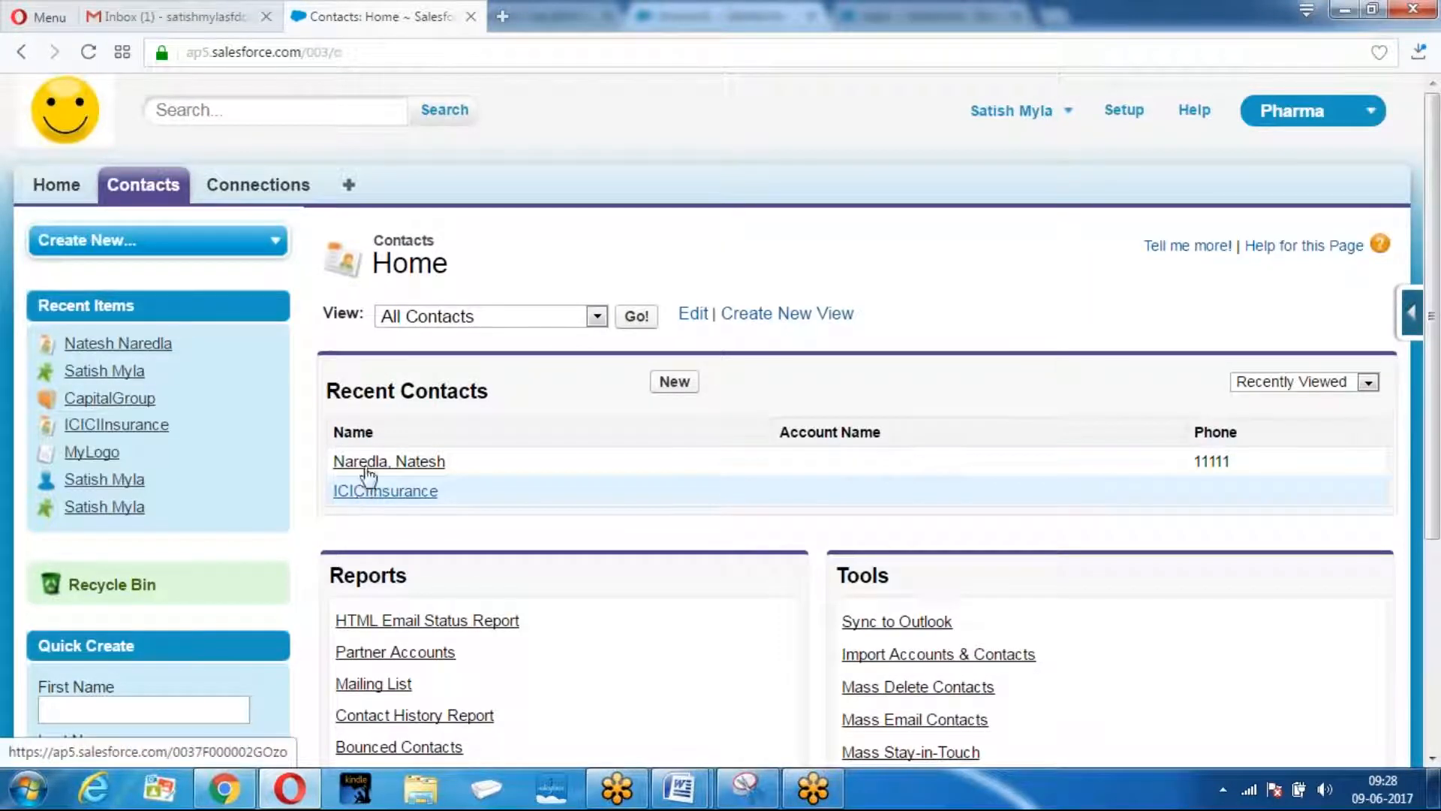
From the All Contacts list, select the ICICIInsurance contact.
click(637, 317)
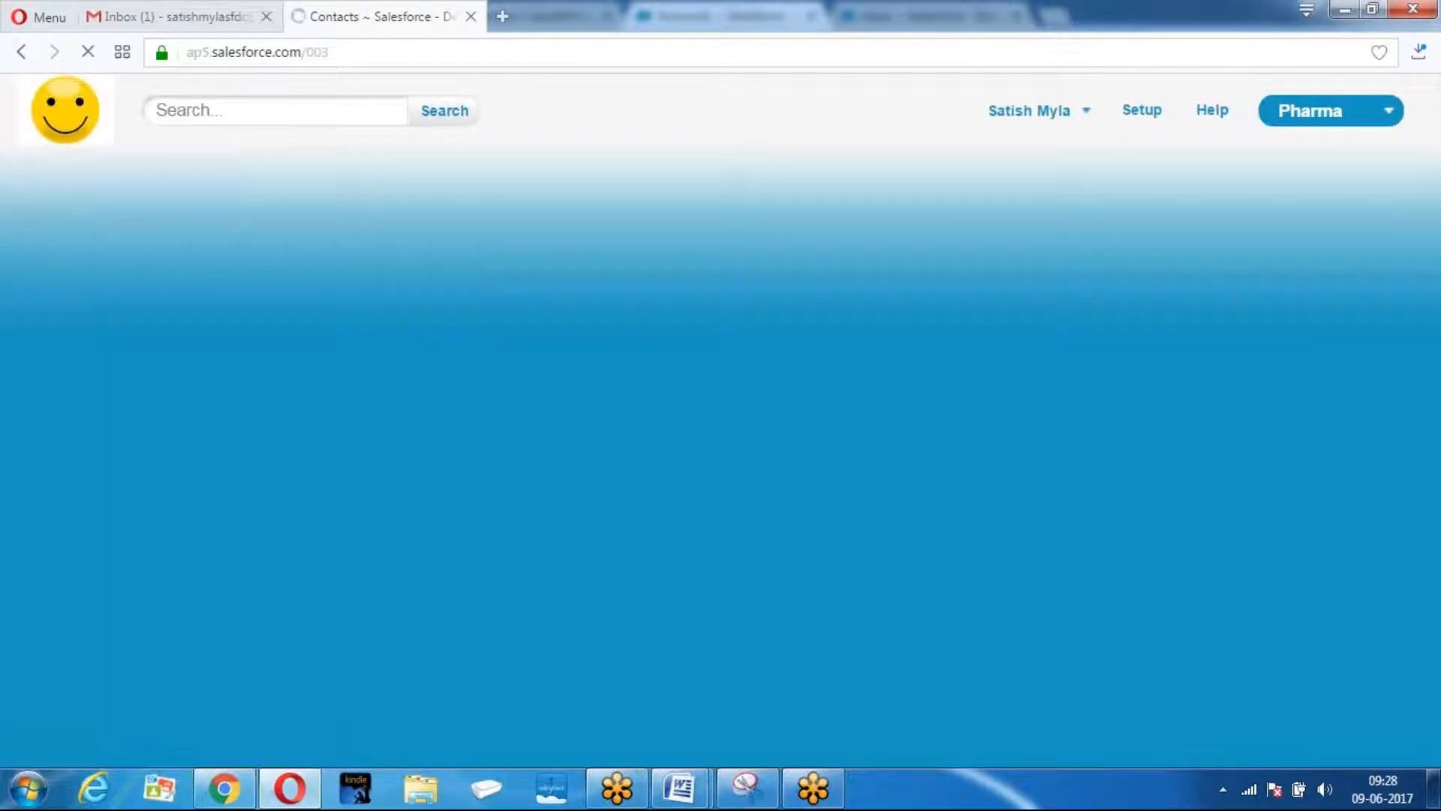
scroll(706, 443, down, 1)
scroll(848, 526, down, 5)
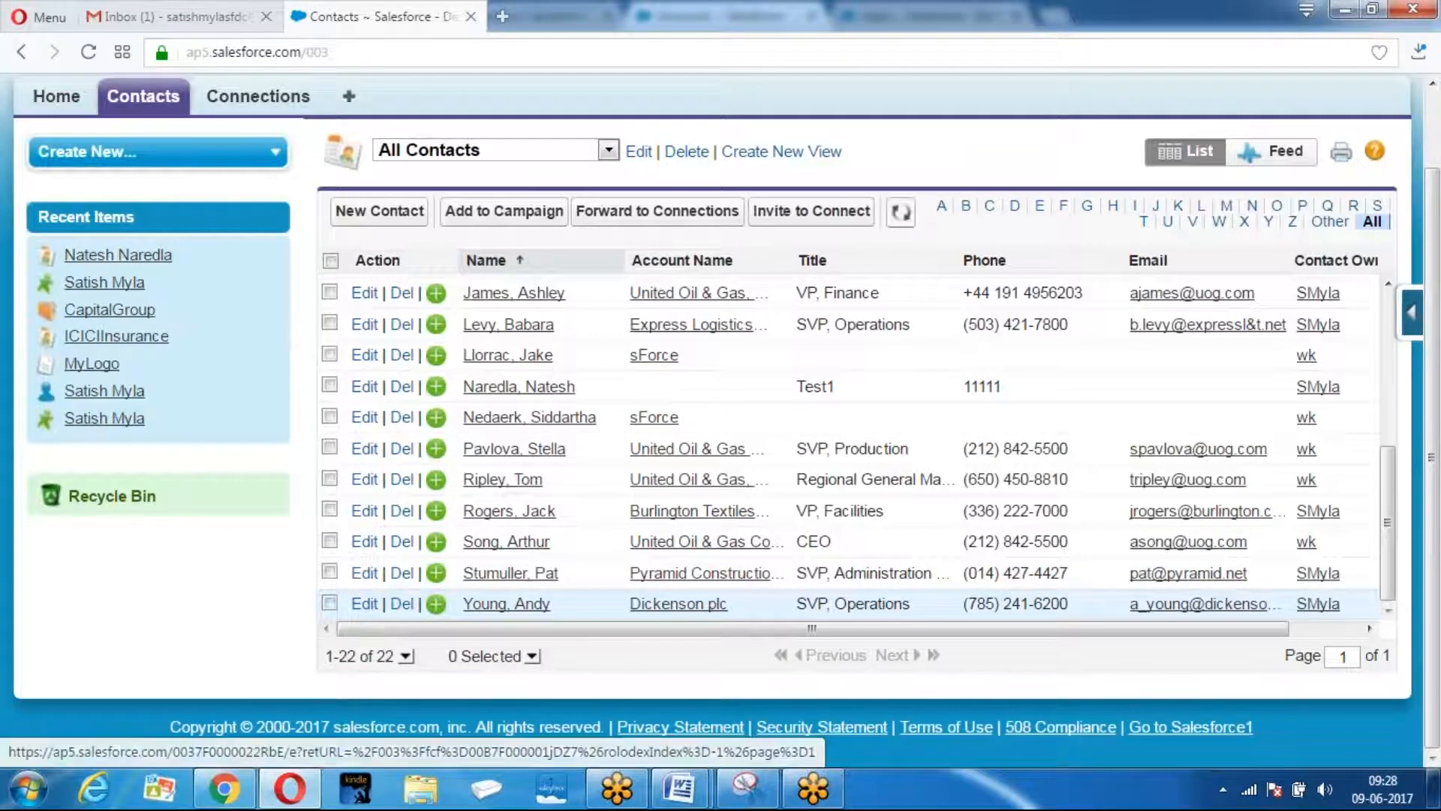
scroll(525, 478, up, 3)
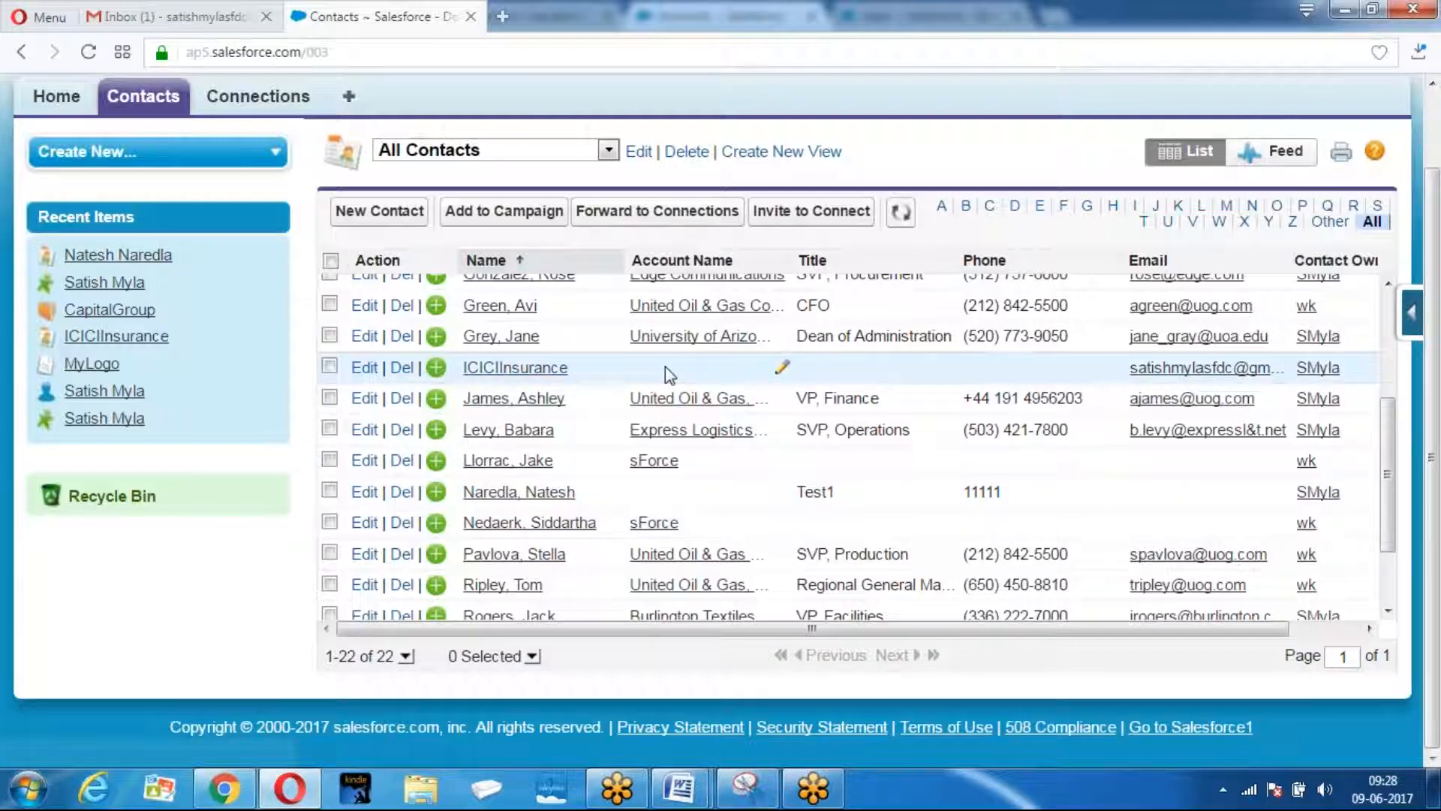
click(328, 367)
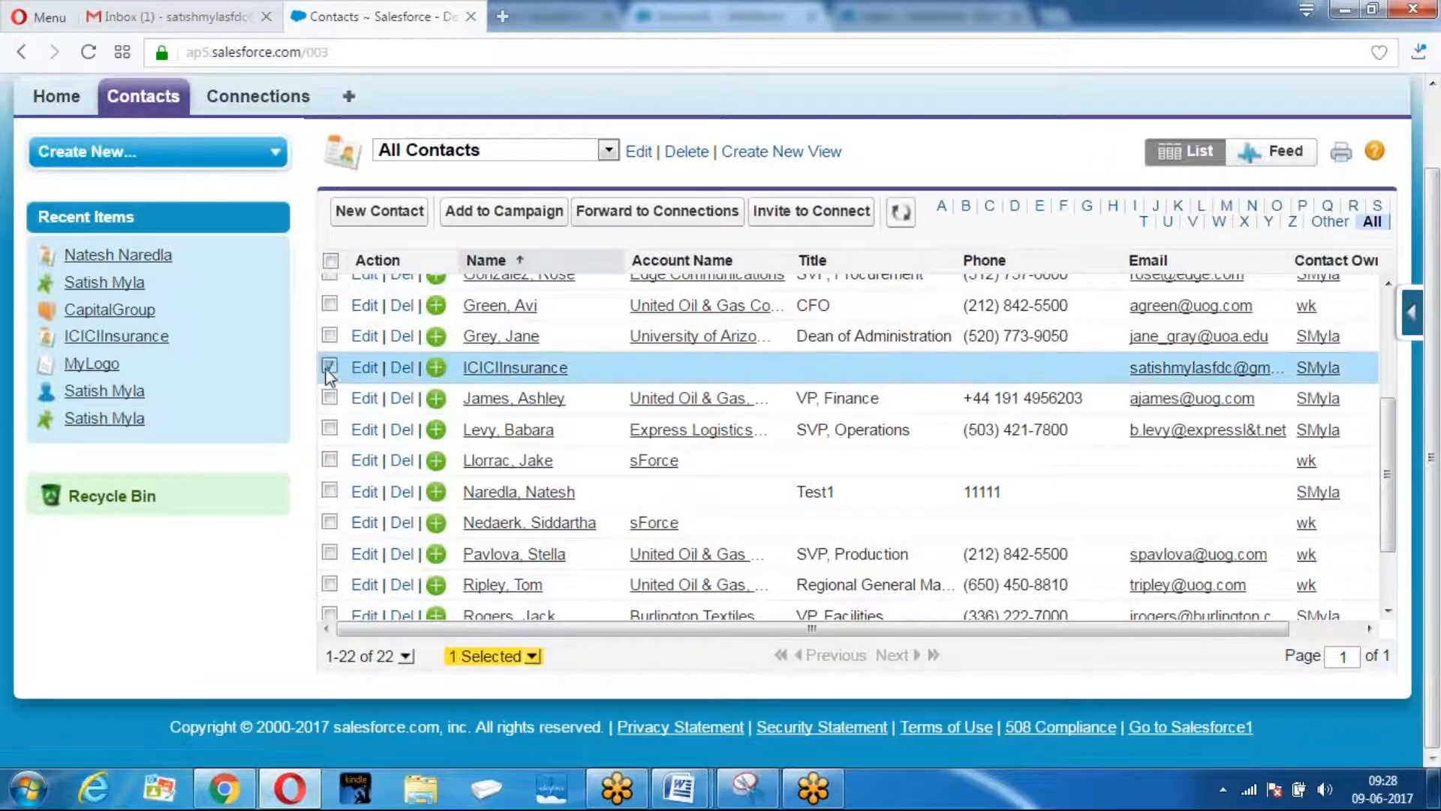
Forward the contact to the Samsung connection, then return to the receiving org's window.
click(670, 218)
scroll(668, 242, down, 3)
click(451, 289)
click(560, 398)
click(687, 671)
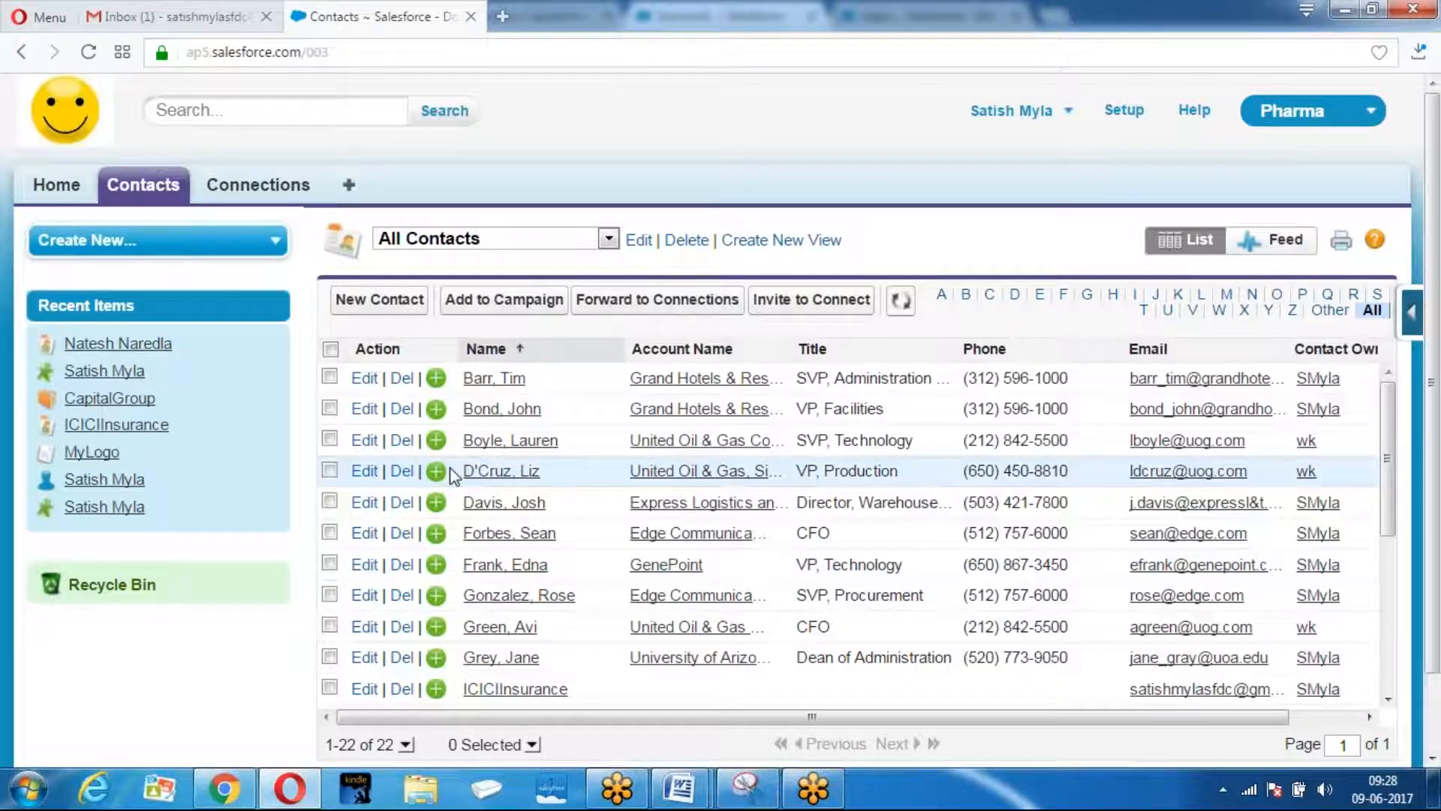
click(224, 788)
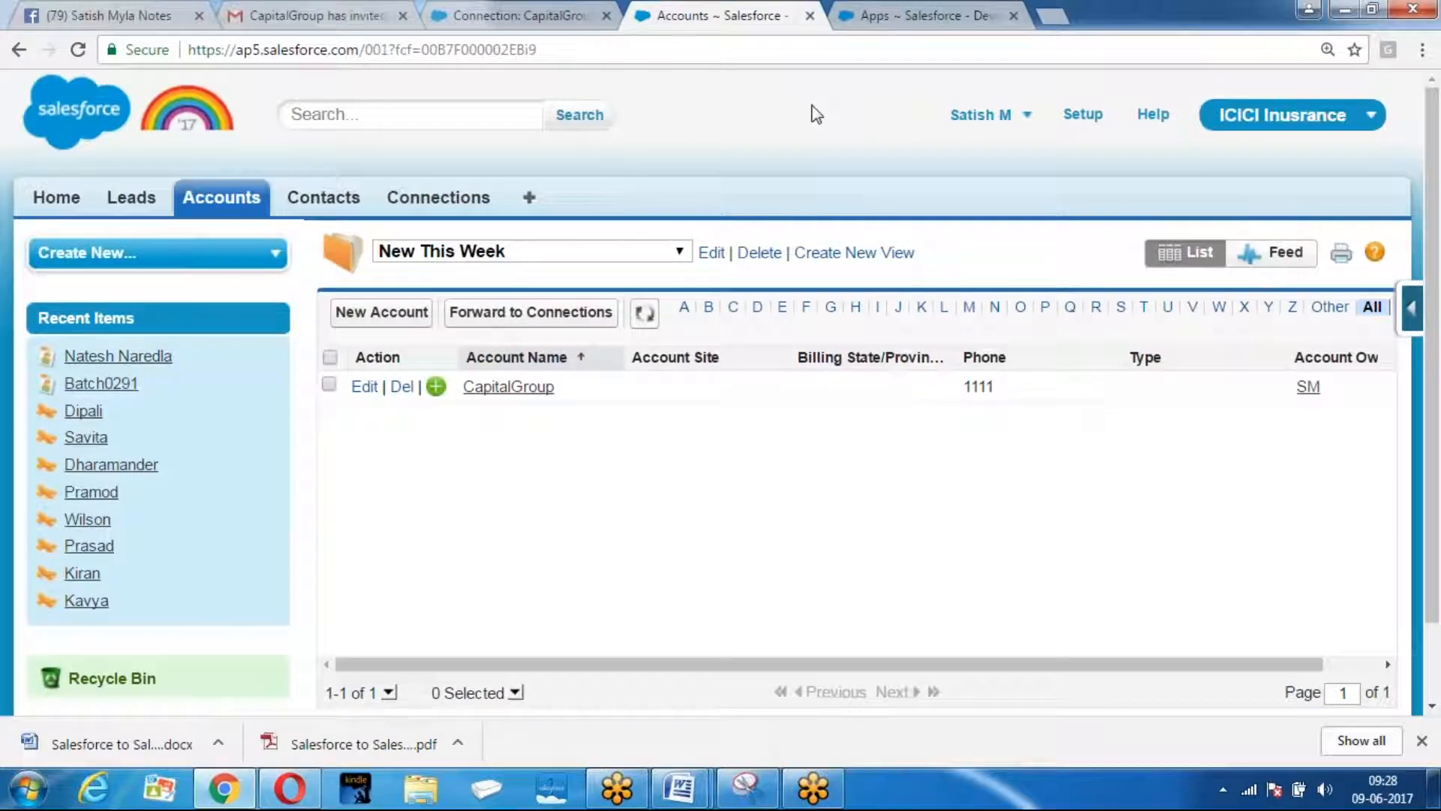
In the receiving org's Contacts, find Contacts from Connections empty, then list New This Week contacts.
click(707, 44)
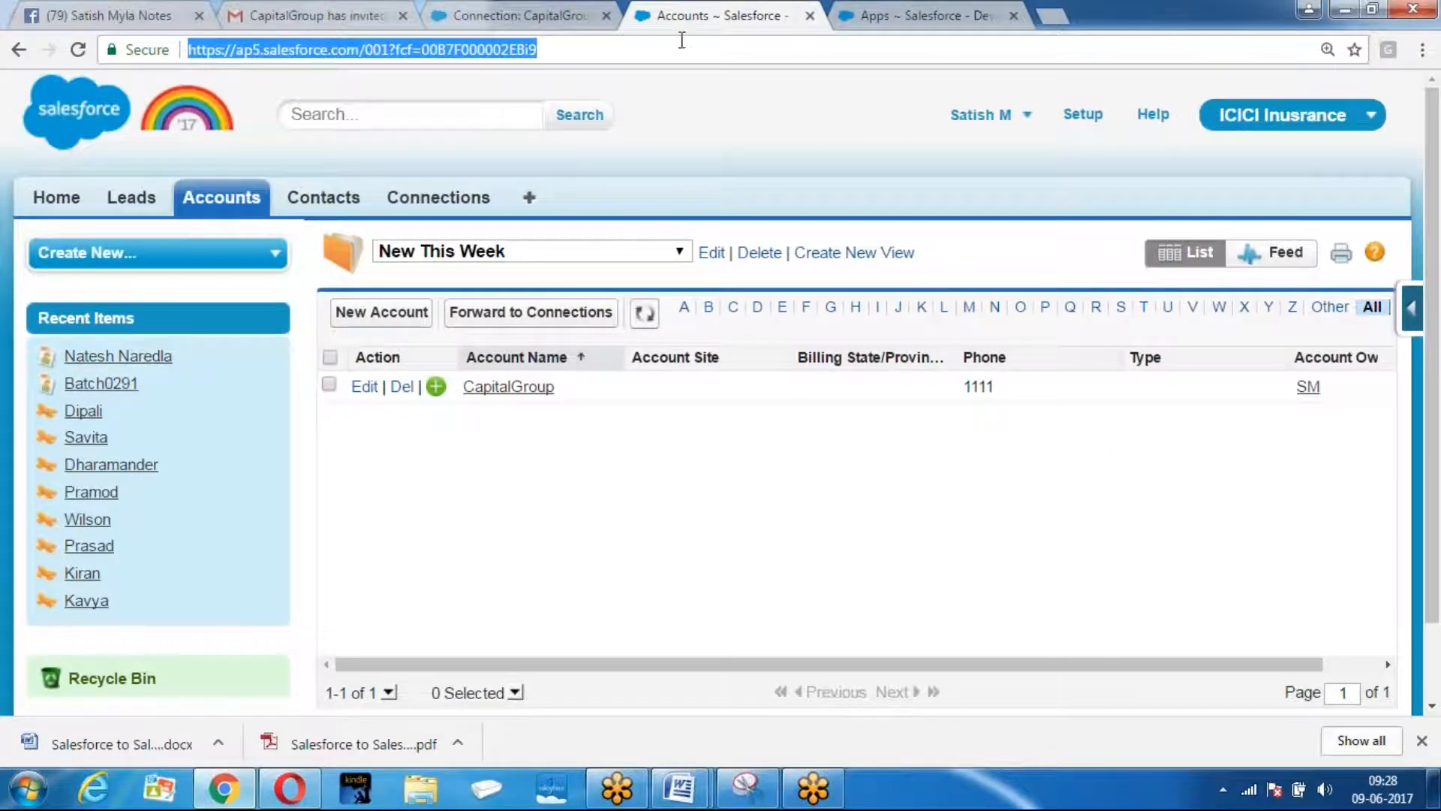
click(324, 197)
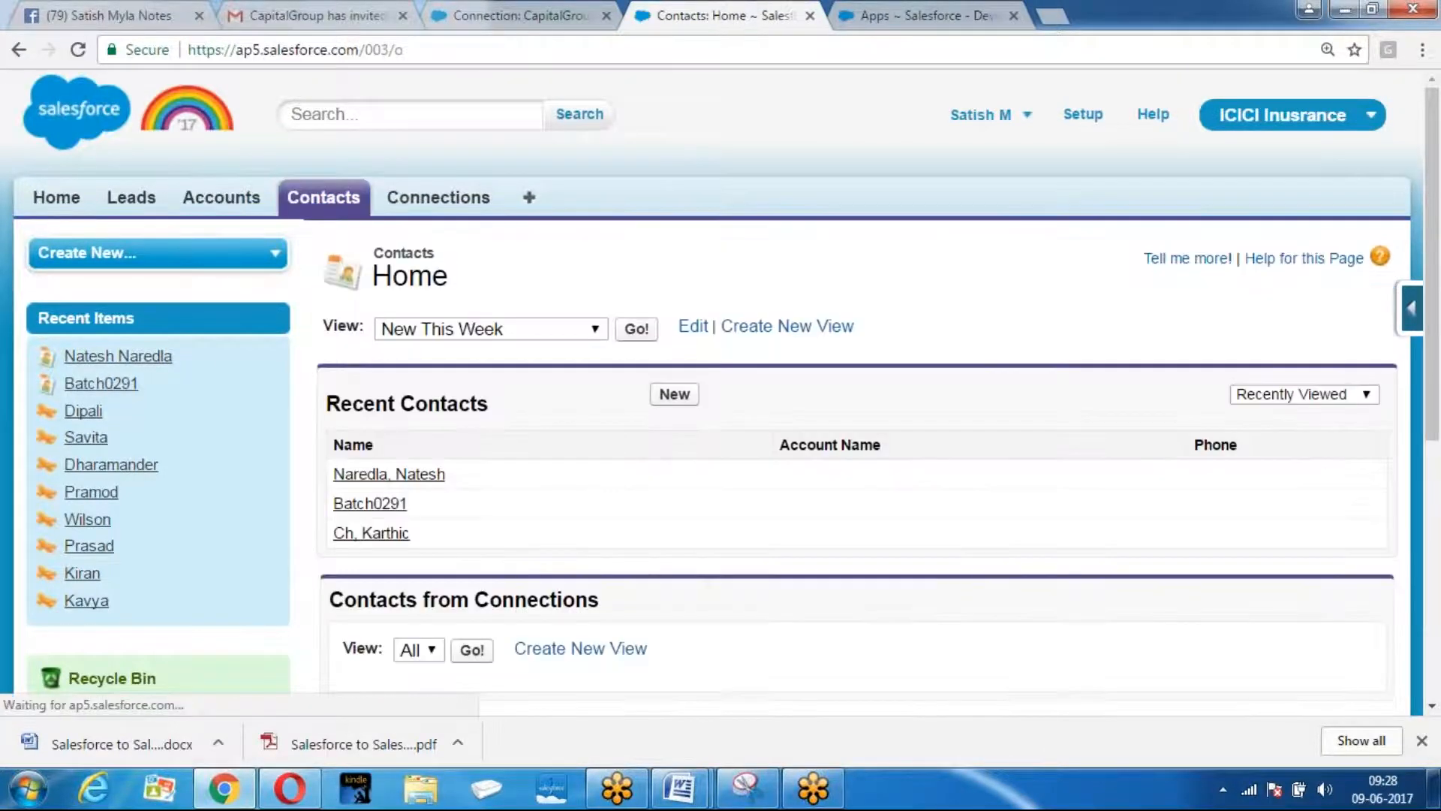
scroll(508, 277, down, 4)
click(479, 335)
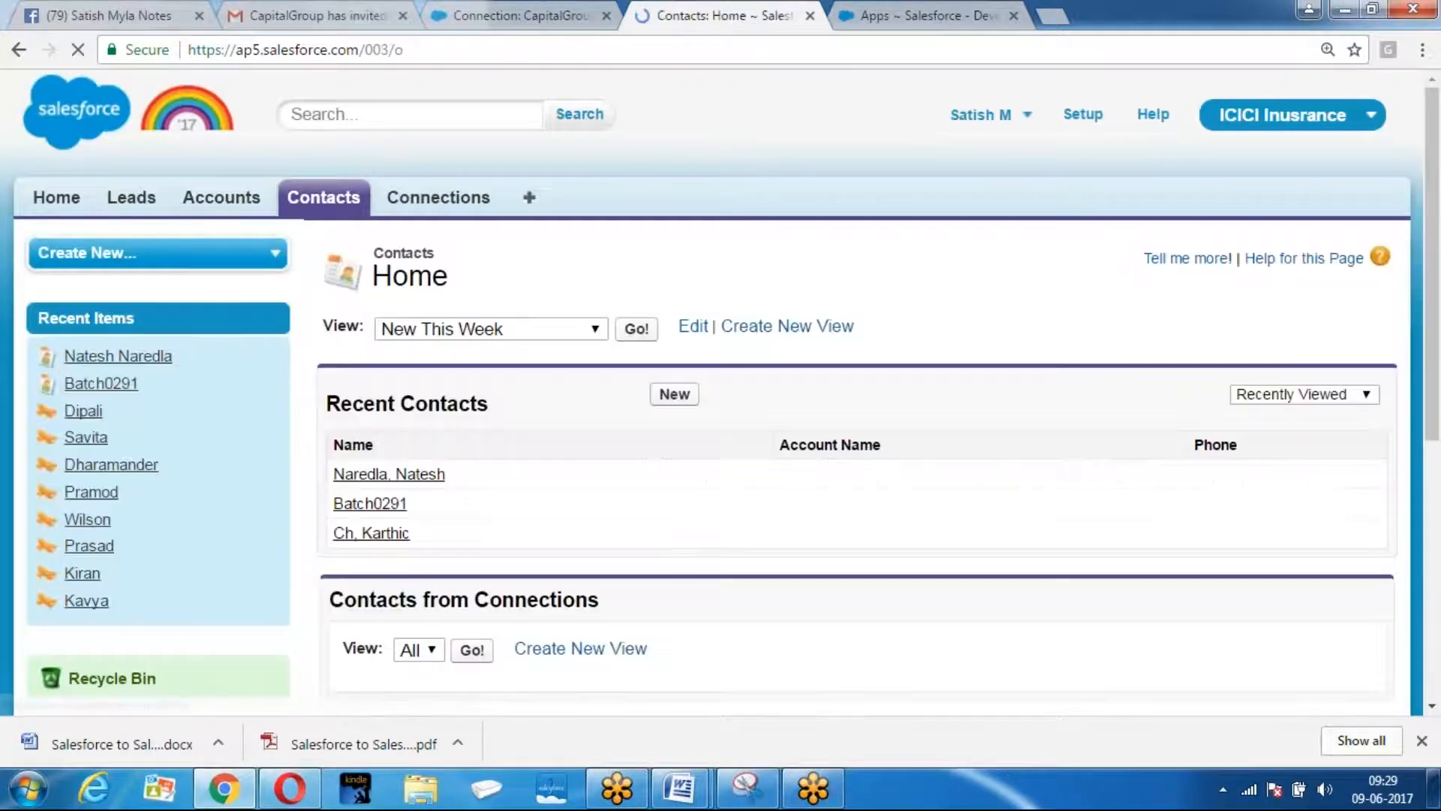
click(636, 329)
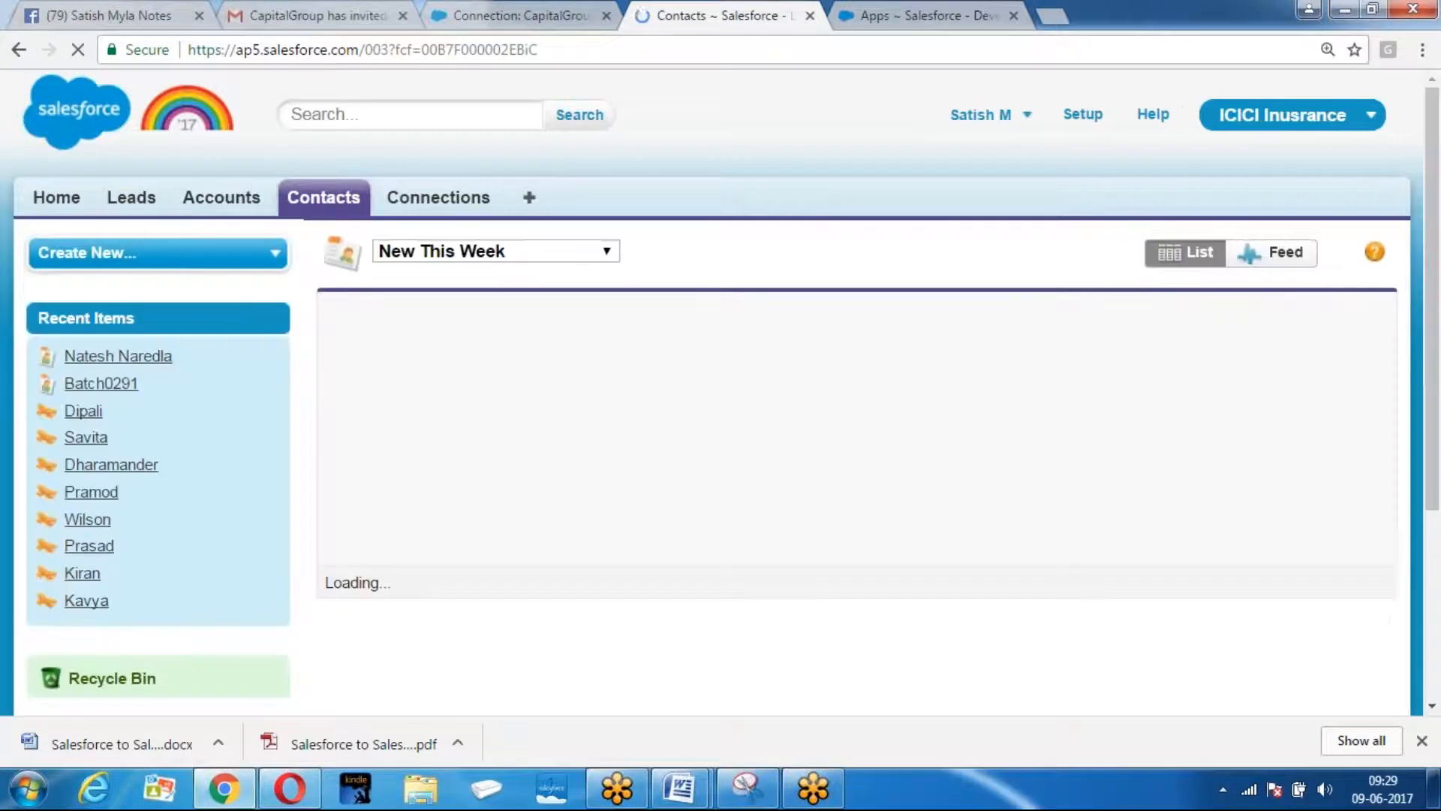